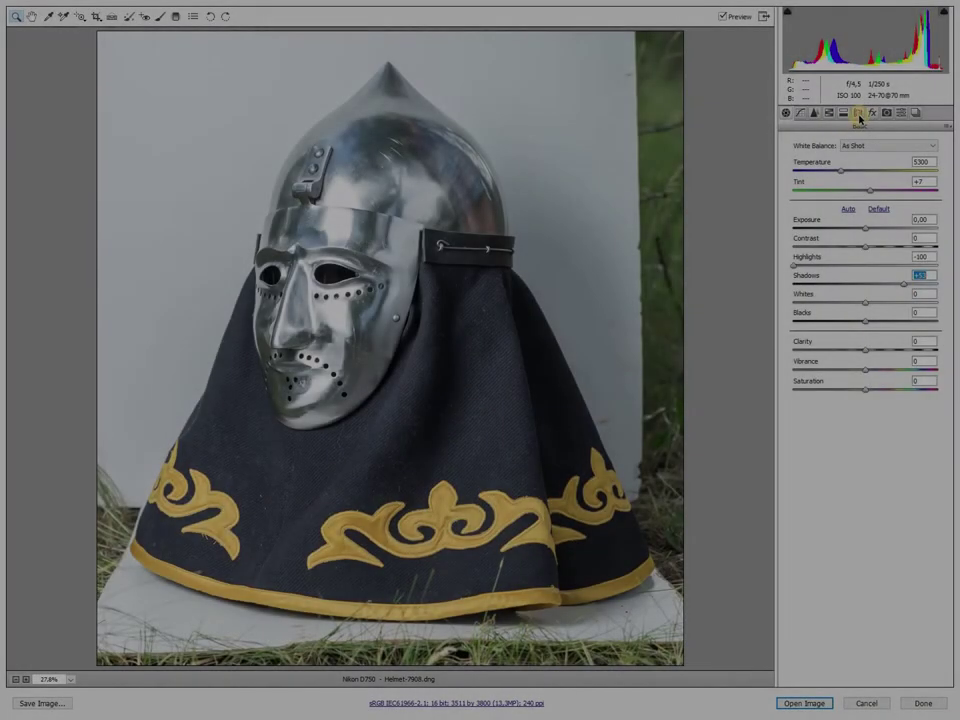
# Raise Camera Raw Blacks to about +30 and open Helmet-7908.dng in Photoshop.
pyautogui.click(857, 112)
pyautogui.moveTo(864, 321)
pyautogui.mouseDown()
pyautogui.moveTo(889, 323)
pyautogui.moveTo(871, 320)
pyautogui.mouseUp()
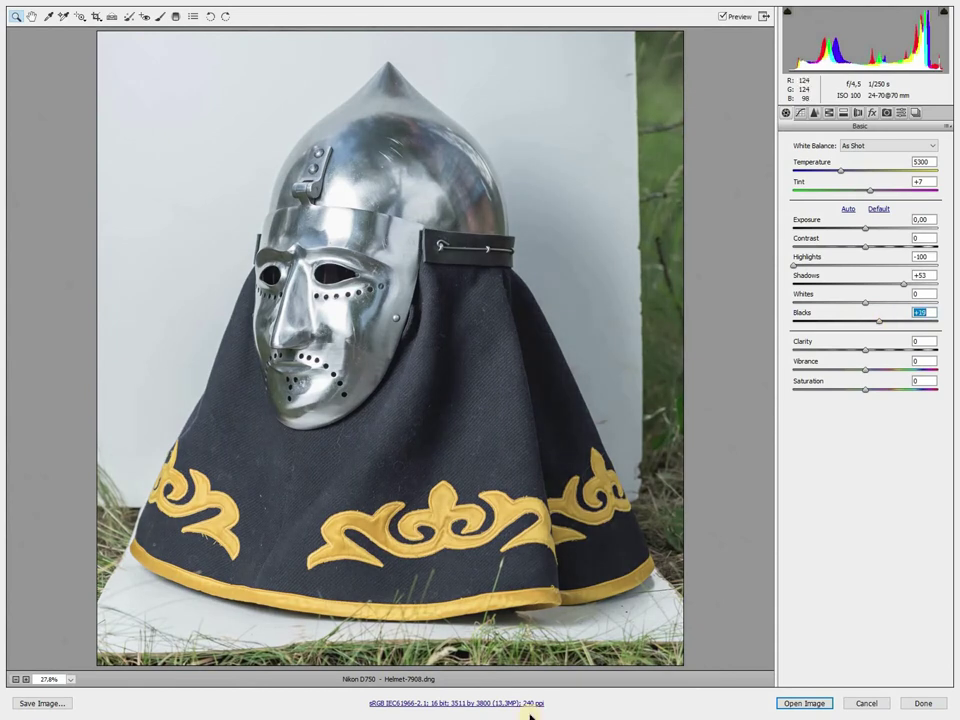
pyautogui.click(806, 703)
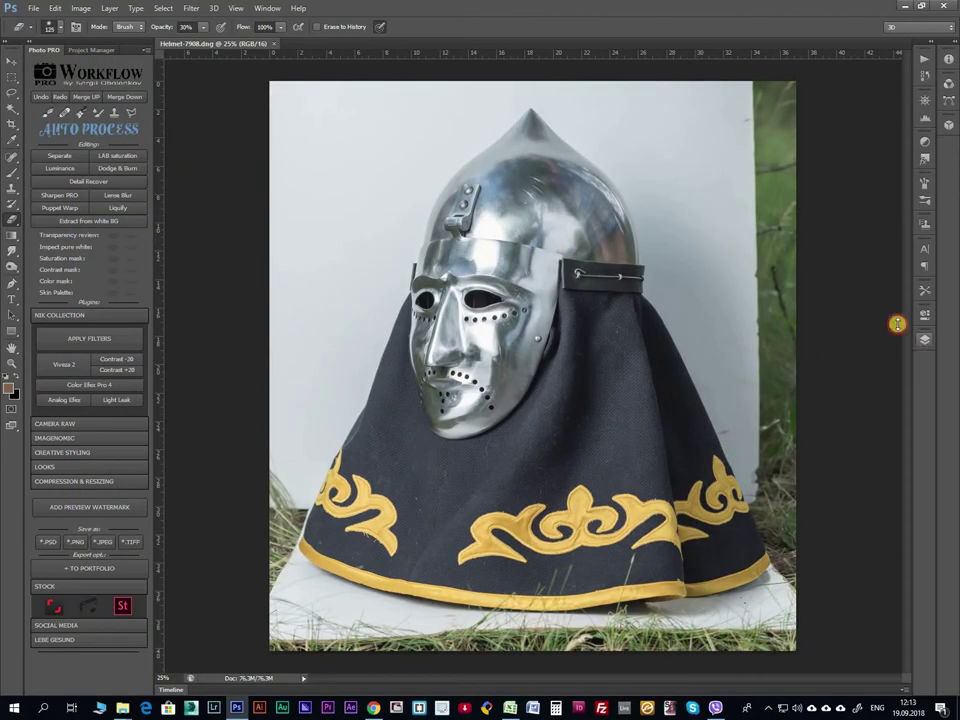
# Zoom in and begin a Pen path up the cloak's left edge toward the helmet top.
pyautogui.hotkey('ctrl', '+')
pyautogui.hotkey('ctrl', '+')
pyautogui.hotkey('ctrl', '+')
pyautogui.press('p')
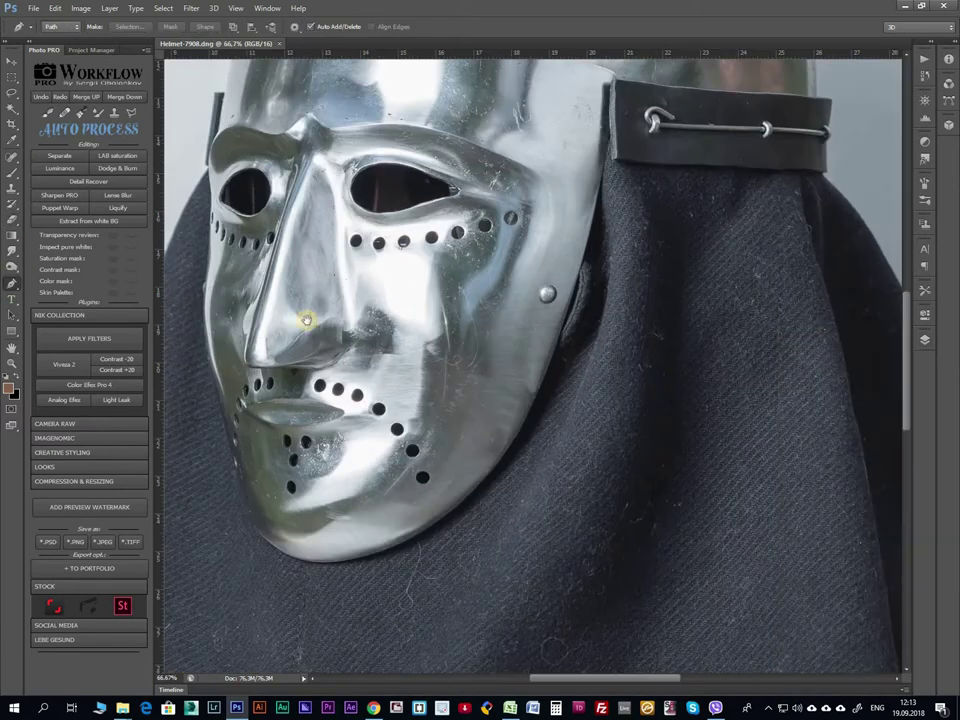
pyautogui.scroll(-10, 430, 300)
pyautogui.scroll(2, 312, 387)
pyautogui.scroll(2, 337, 308)
pyautogui.click(416, 587)
pyautogui.click(304, 367)
pyautogui.moveTo(316, 238); pyautogui.dragTo(349, 165)
pyautogui.click(369, 68)
# Continue the path down the cloth edge and along the yellow hem.
pyautogui.scroll(-1, 300, 463)
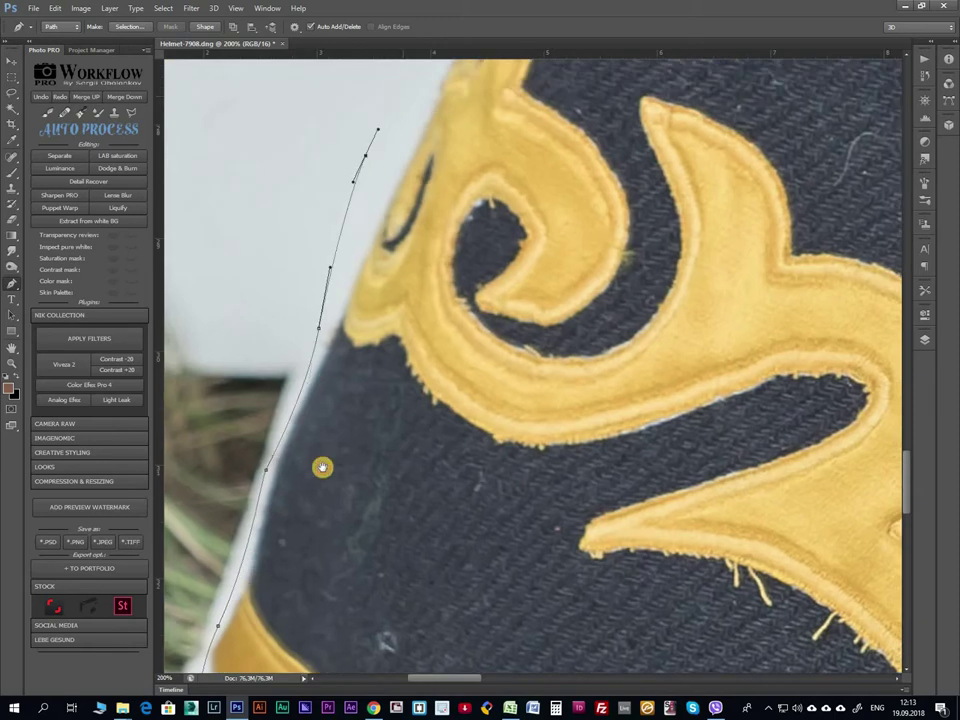
pyautogui.scroll(-1, 510, 176)
pyautogui.scroll(-1, 490, 137)
pyautogui.scroll(5, 395, 117)
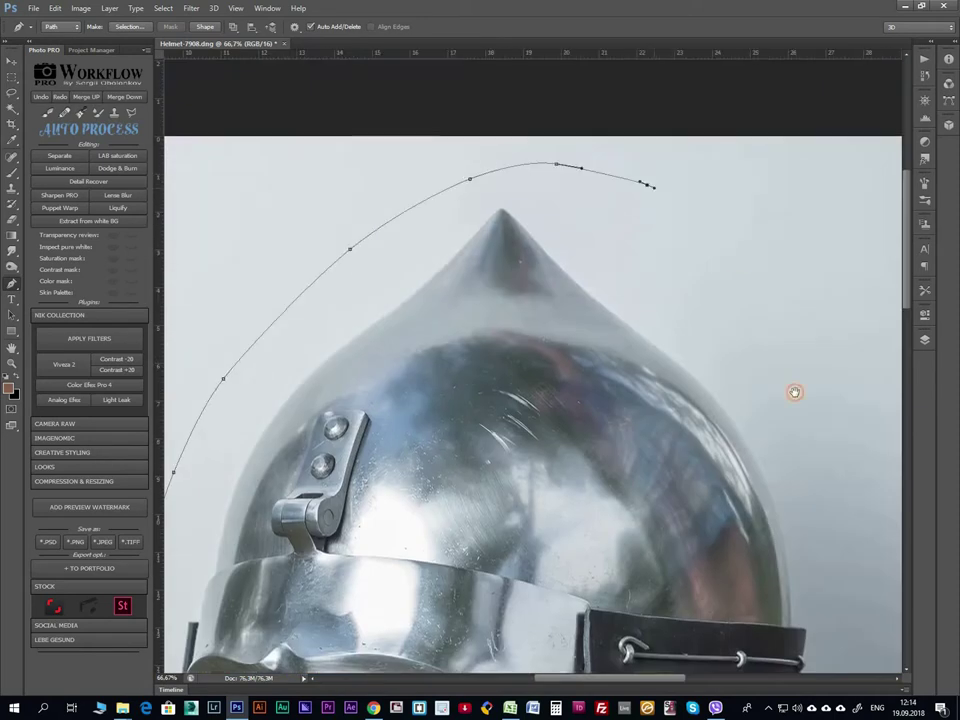
pyautogui.scroll(3, 735, 259)
pyautogui.scroll(-5, 491, 216)
pyautogui.scroll(2, 394, 227)
pyautogui.scroll(-5, 330, 380)
pyautogui.click(358, 441)
pyautogui.scroll(-3, 360, 400)
pyautogui.click(364, 368)
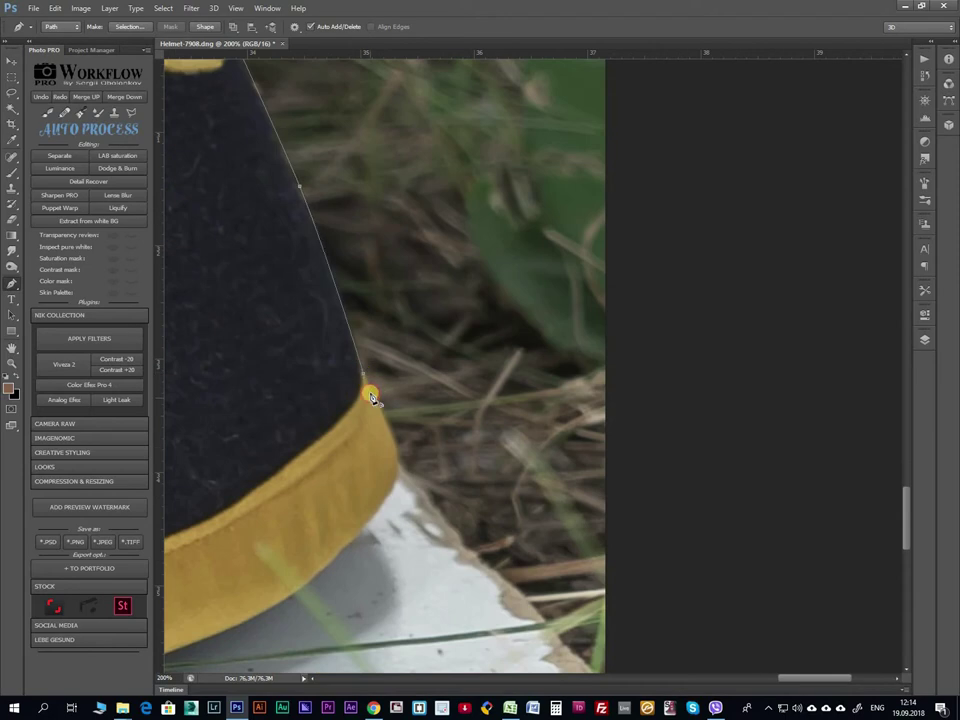
pyautogui.click(399, 468)
# Convert the finished path into a selection and fit the whole image on screen.
pyautogui.scroll(-3, 473, 300)
pyautogui.scroll(-3, 574, 392)
pyautogui.scroll(1, 454, 396)
pyautogui.scroll(1, 489, 392)
pyautogui.hscroll(-3, 350, 350)
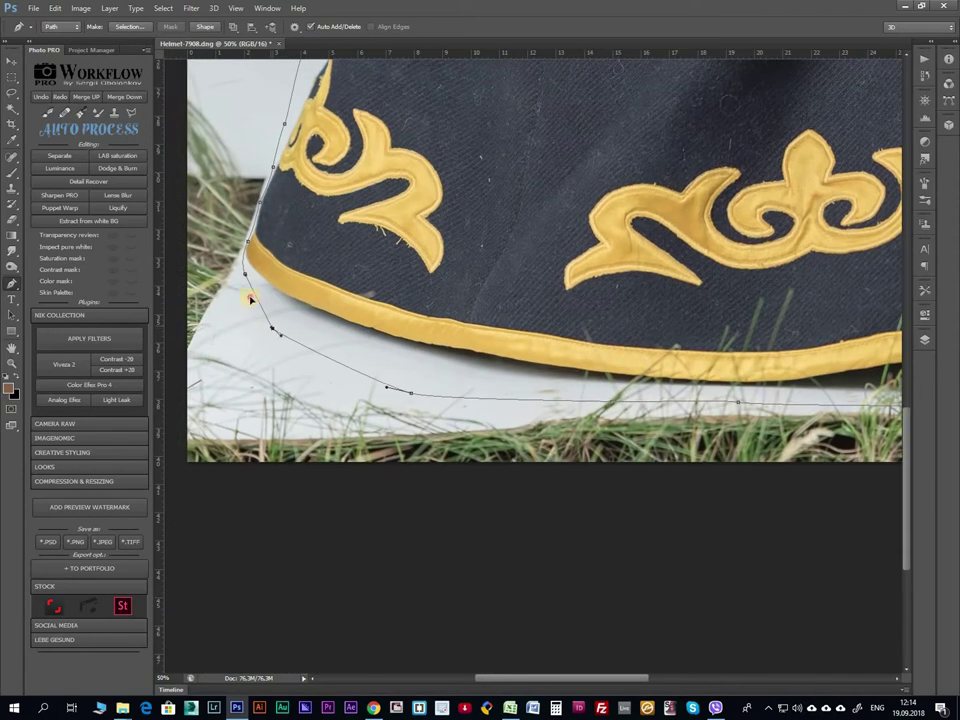
pyautogui.click(127, 26)
pyautogui.press('Return')
pyautogui.hotkey('ctrl', '0')
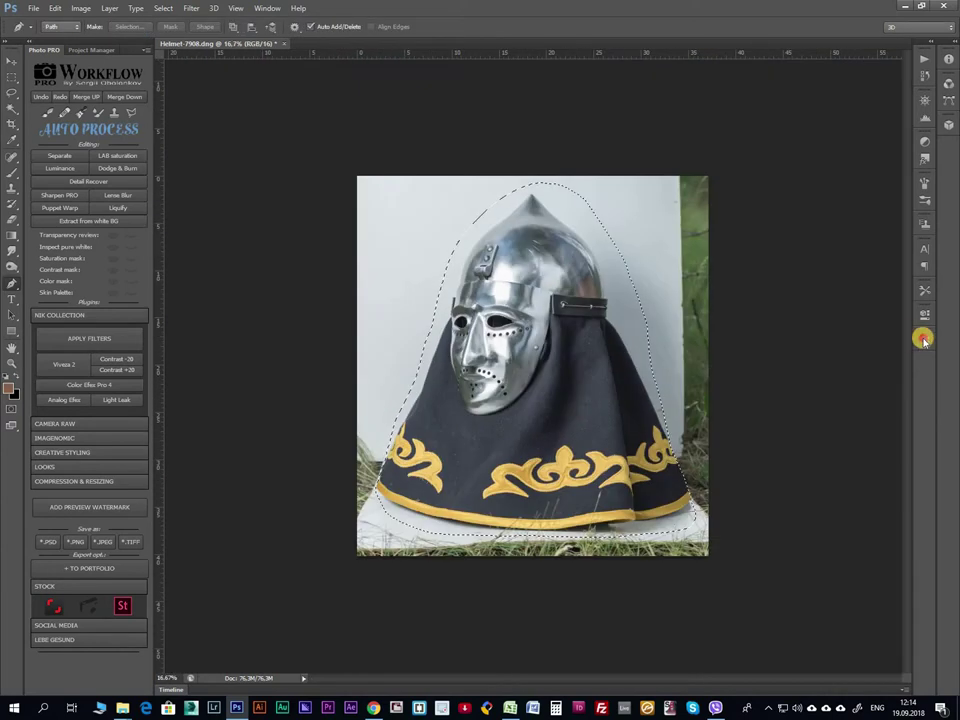
# Copy the helmet to Layer 1, sample the pale backdrop colour and fill a new layer.
pyautogui.click(924, 339)
pyautogui.hotkey('ctrl', 'j')
pyautogui.press('i')
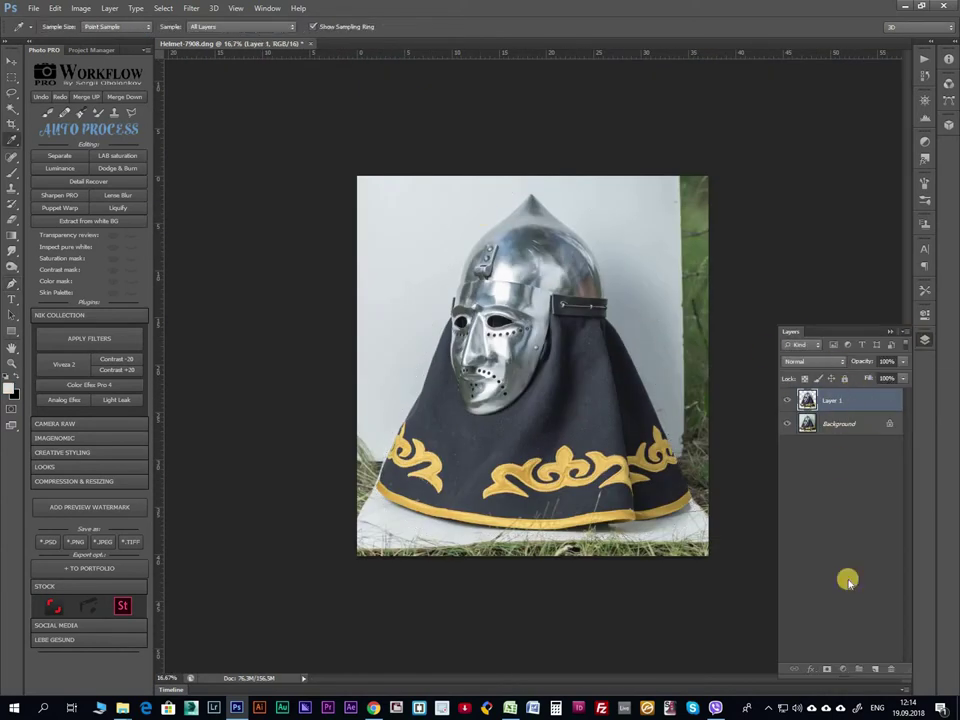
pyautogui.keyDown('ctrl'); pyautogui.click(875, 668); pyautogui.keyUp('ctrl')
pyautogui.hotkey('alt', 'BackSpace')
pyautogui.hotkey('ctrl', '+')
pyautogui.hotkey('ctrl', '+')
# Add a mask to Layer 1 and set a black, Normal, 100% opacity brush at size 500.
pyautogui.scroll(-3, 360, 406)
pyautogui.click(832, 400)
pyautogui.click(827, 668)
pyautogui.press('b')
pyautogui.click(314, 483)
pyautogui.hotkey('shift', 'alt', 'n')
pyautogui.press('0')
pyautogui.press(']')
pyautogui.press(']')
pyautogui.press(']')
# Brush the mask edges around the cloak at sizes 300–400, then zoom out to review.
pyautogui.moveTo(449, 235); pyautogui.dragTo(572, 300)
pyautogui.press('[')
pyautogui.press('[')
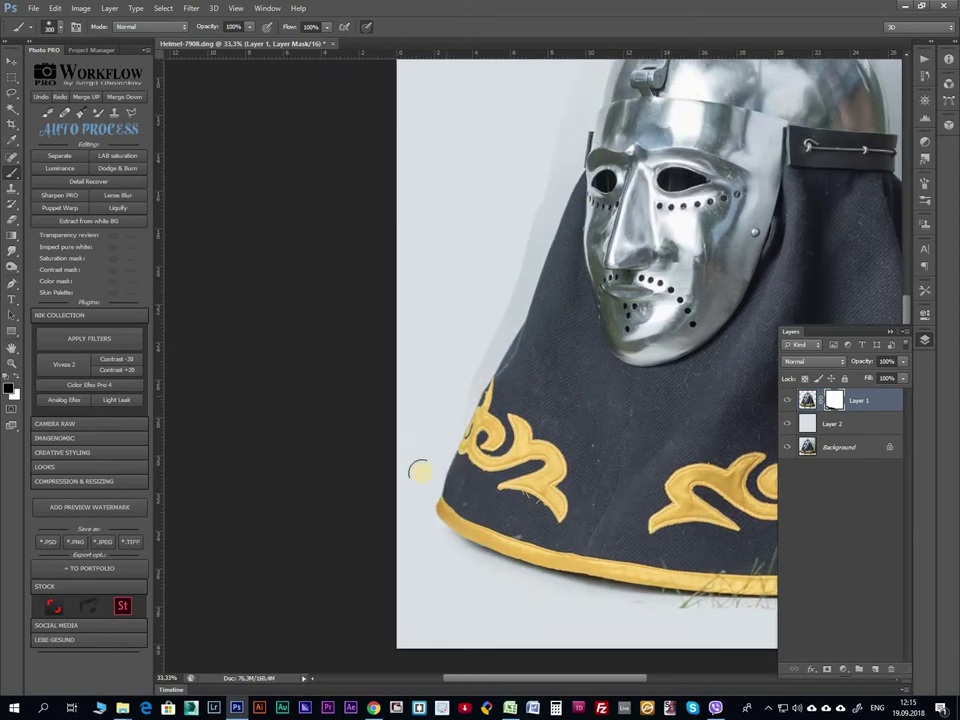
pyautogui.scroll(4, 515, 208)
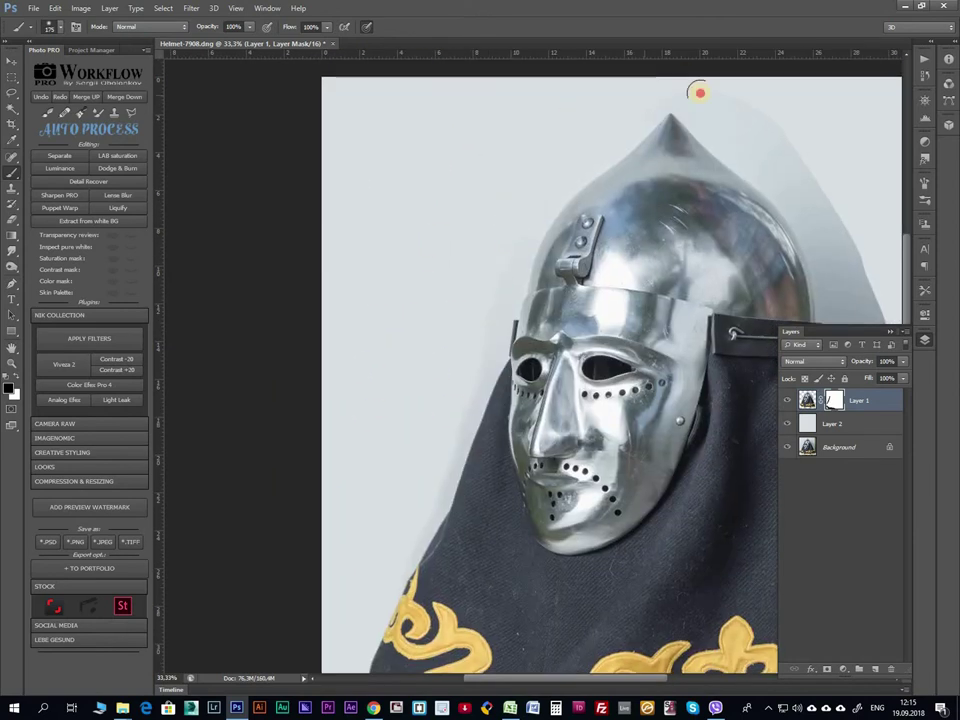
pyautogui.hscroll(5, 505, 206)
pyautogui.press(']')
pyautogui.press(']')
pyautogui.press(']')
pyautogui.scroll(-6, 662, 506)
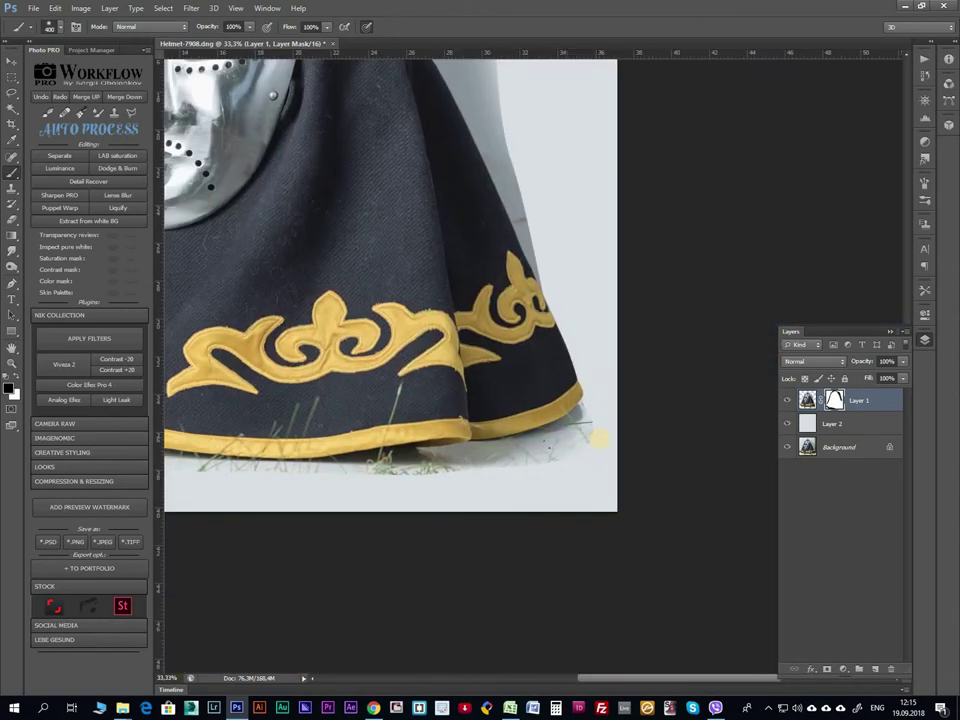
pyautogui.hotkey('ctrl', '-')
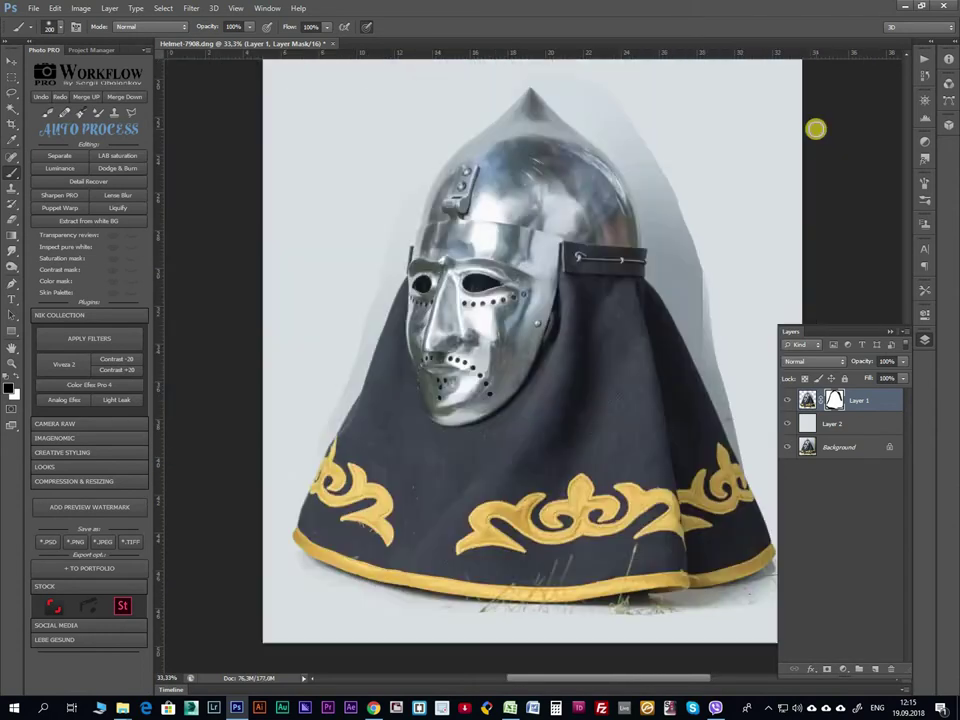
pyautogui.hotkey('ctrl', '-')
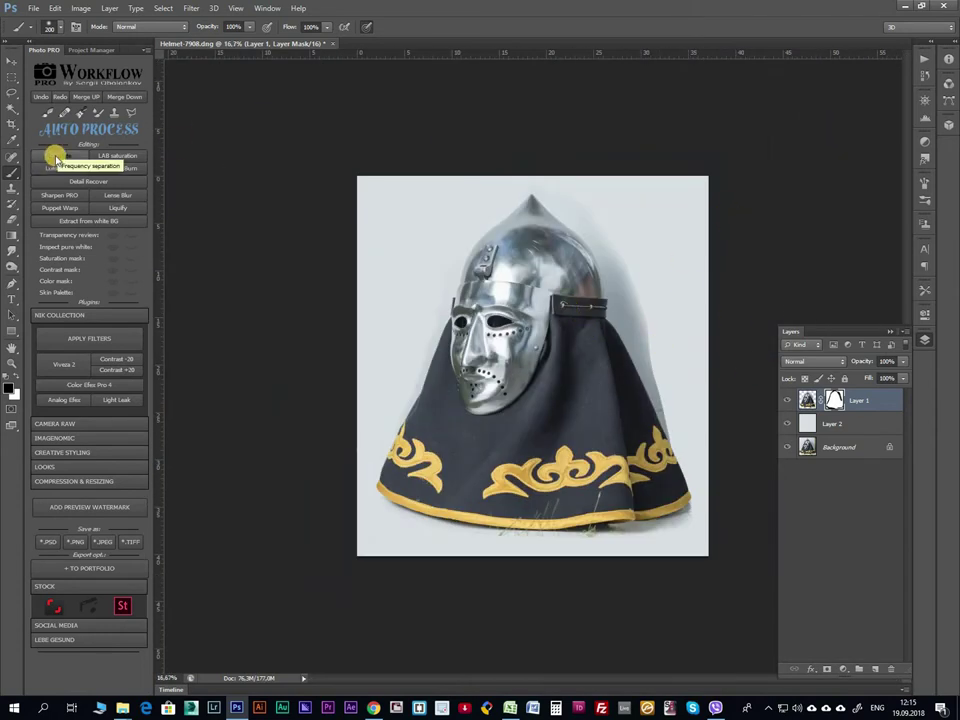
# Separate the image into HIGH and LOW layers, hide HIGH and select LOW.
pyautogui.click(59, 155)
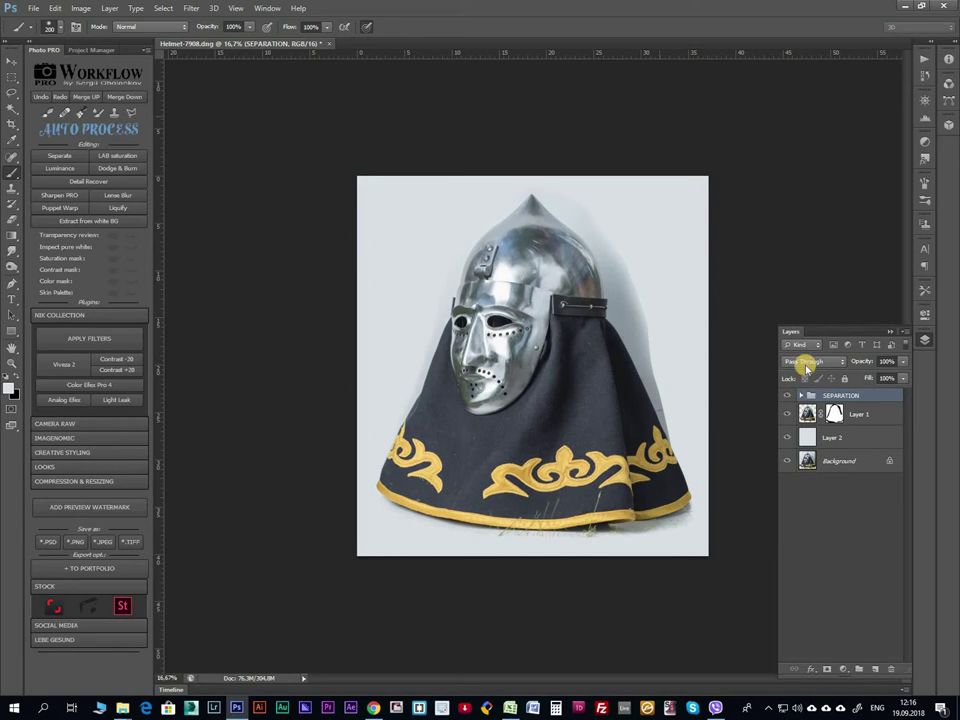
pyautogui.click(786, 413)
pyautogui.click(857, 437)
# Smooth the shadow along the cloak's right edge with the Mixer Brush.
pyautogui.hotkey('ctrl', '+')
pyautogui.scroll(3, 490, 340)
pyautogui.click(50, 172)
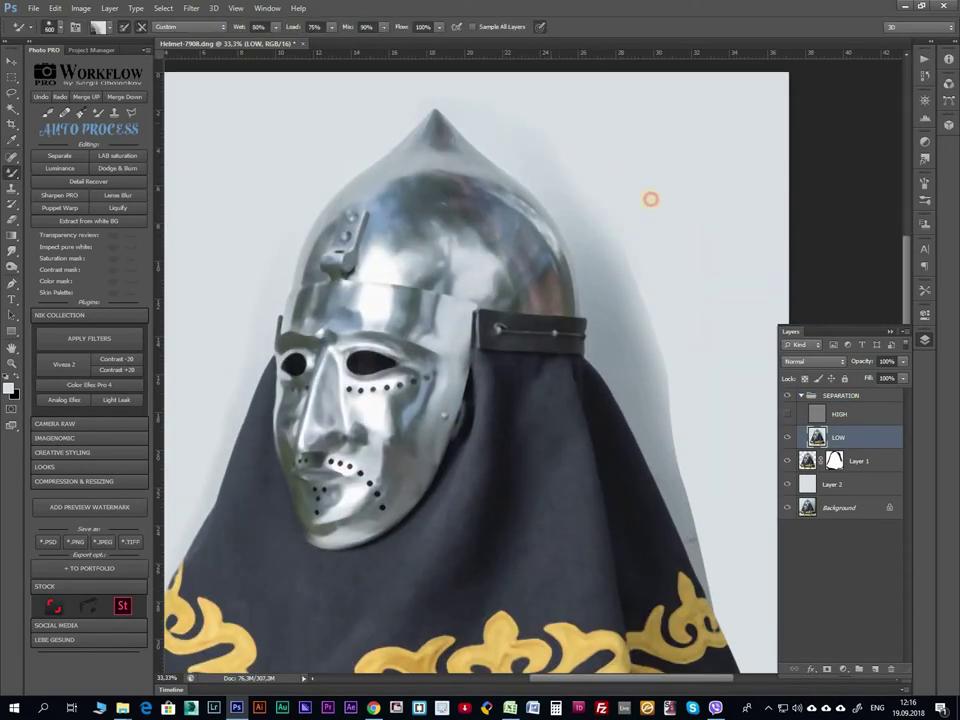
pyautogui.moveTo(670, 337); pyautogui.dragTo(665, 210)
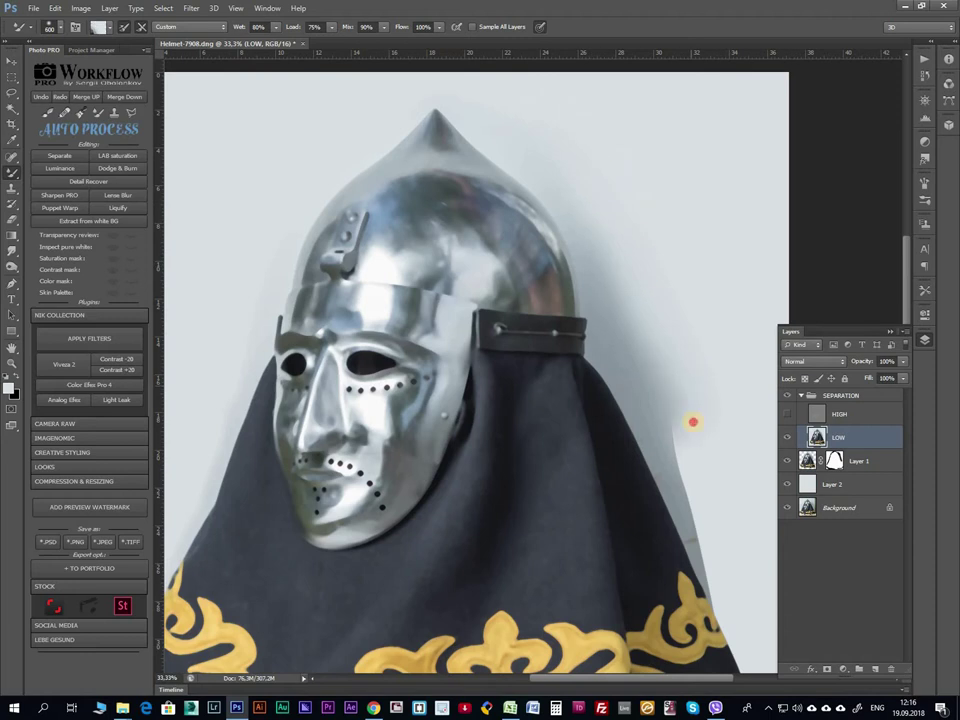
pyautogui.moveTo(692, 422); pyautogui.dragTo(681, 261)
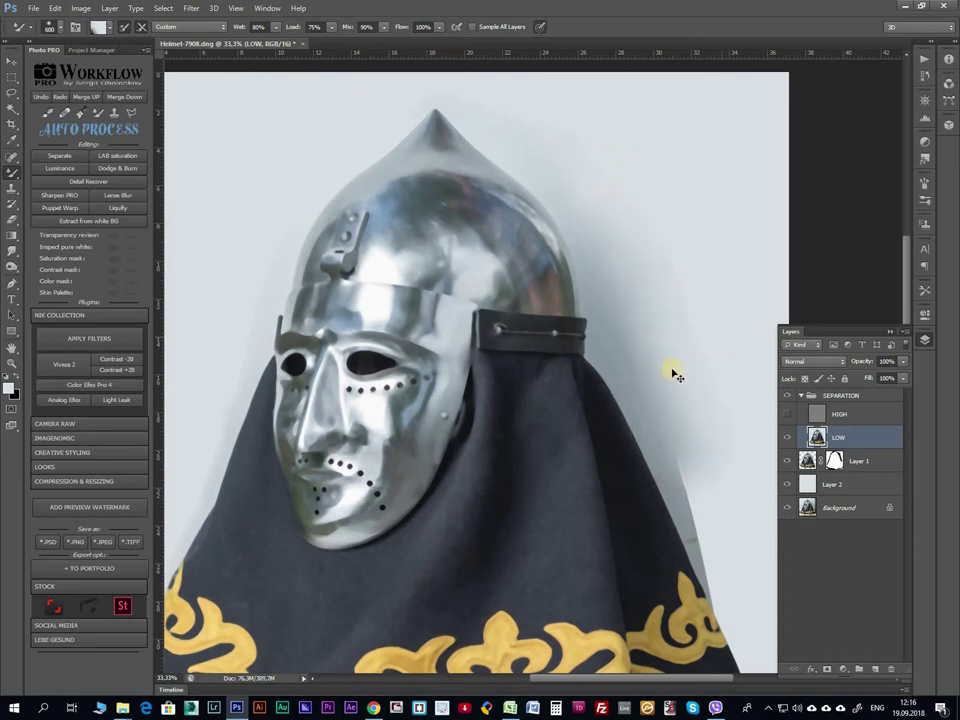
pyautogui.hscroll(-5, 648, 285)
pyautogui.scroll(-3, 648, 285)
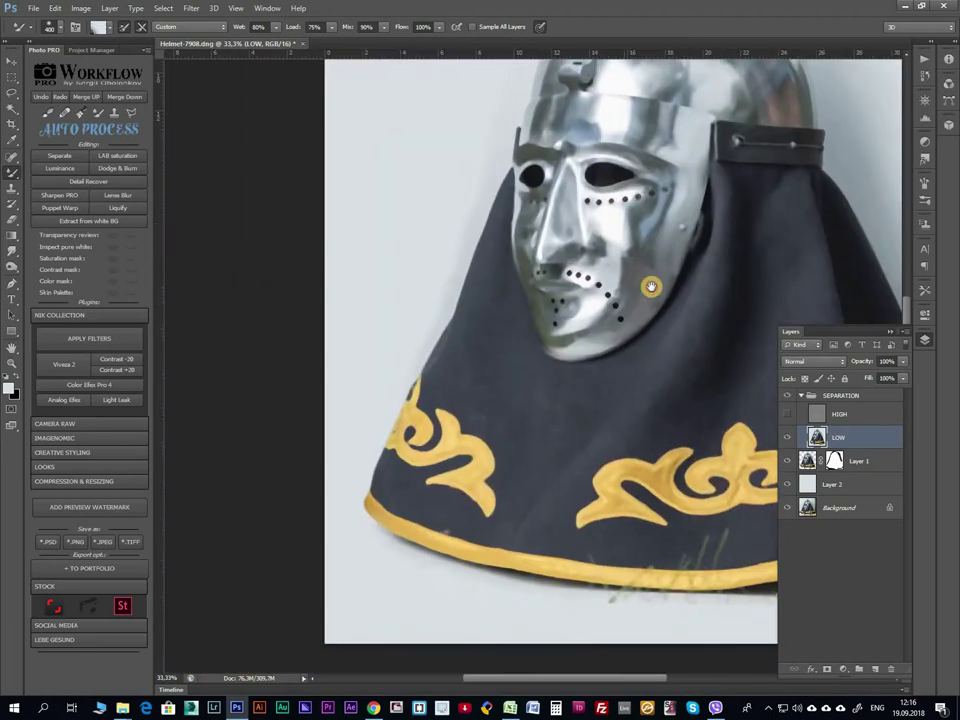
pyautogui.scroll(2, 497, 407)
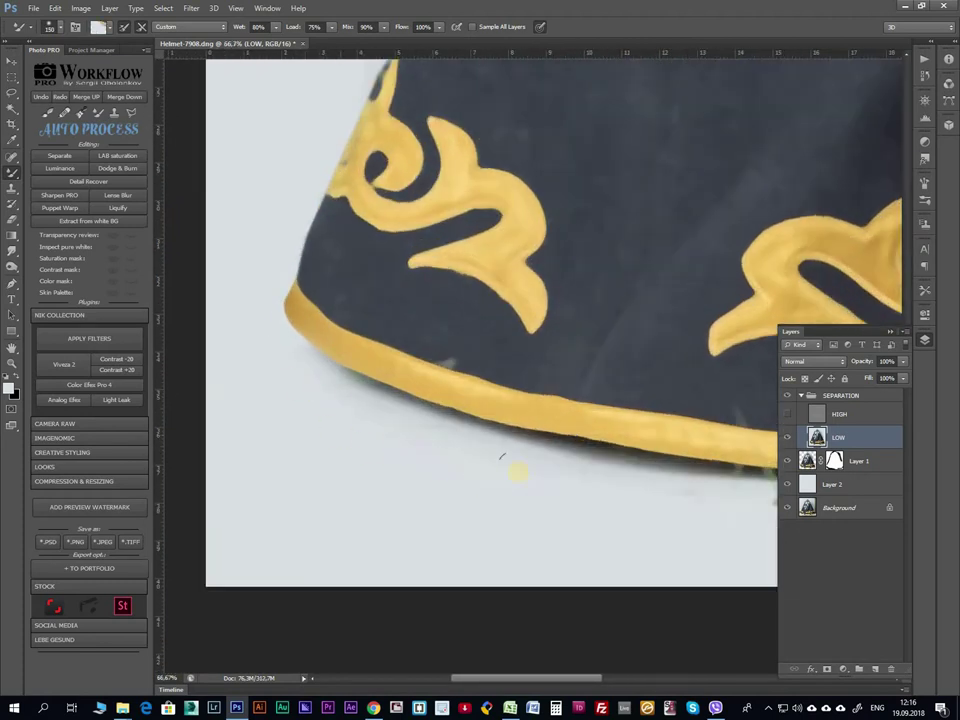
pyautogui.moveTo(643, 525); pyautogui.dragTo(553, 435)
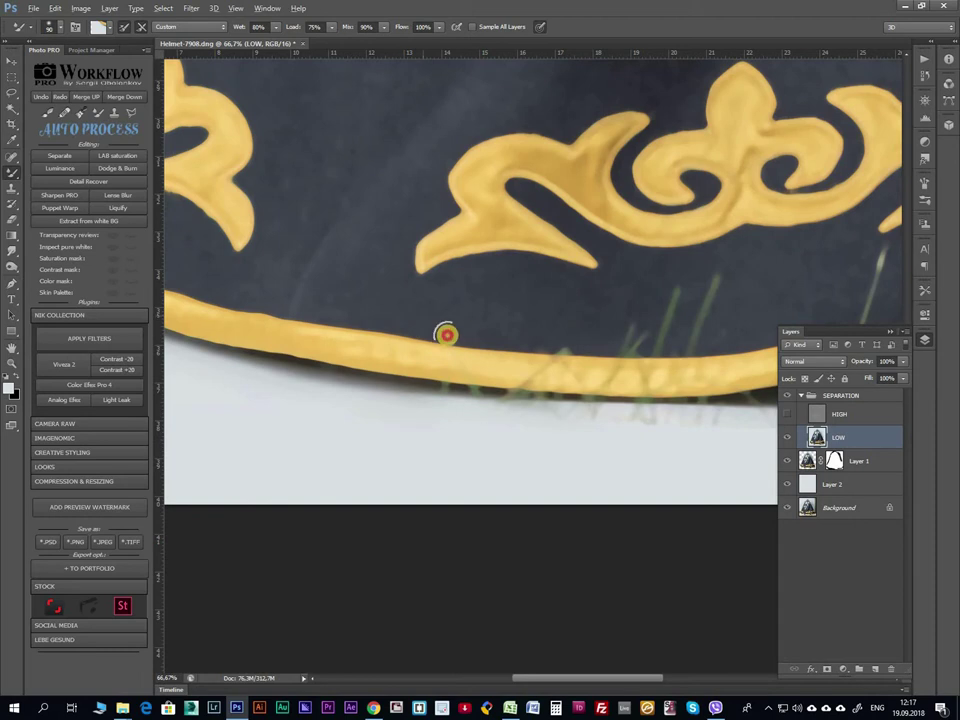
# Clone Stamp out the grass stem and dark specks along the hem's gold edge, brush size 45.
pyautogui.click(15, 186)
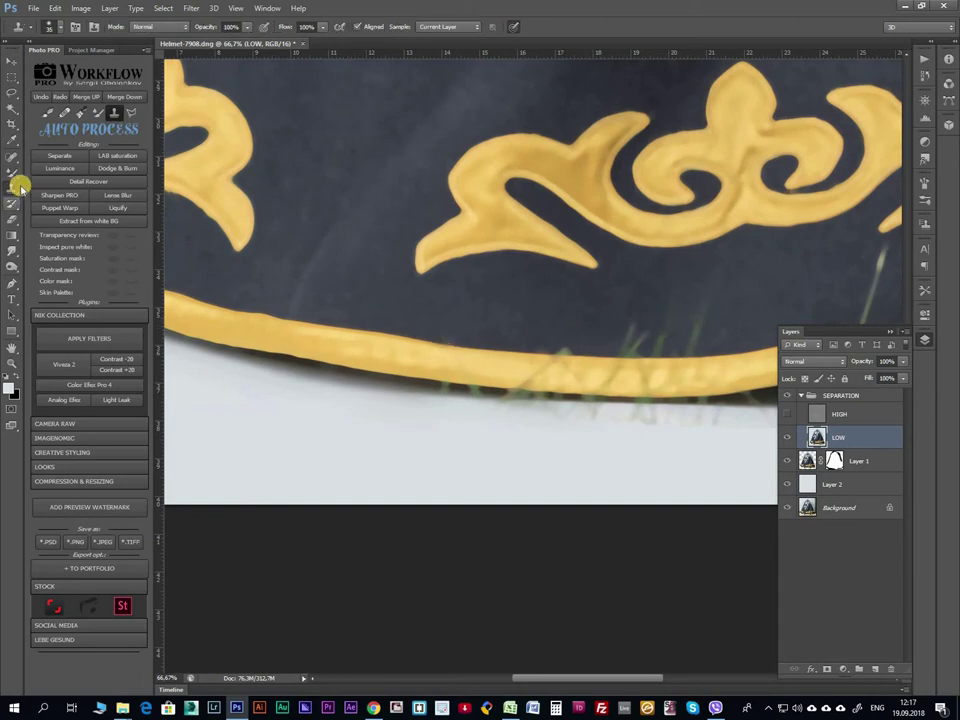
pyautogui.moveTo(696, 289); pyautogui.dragTo(506, 332)
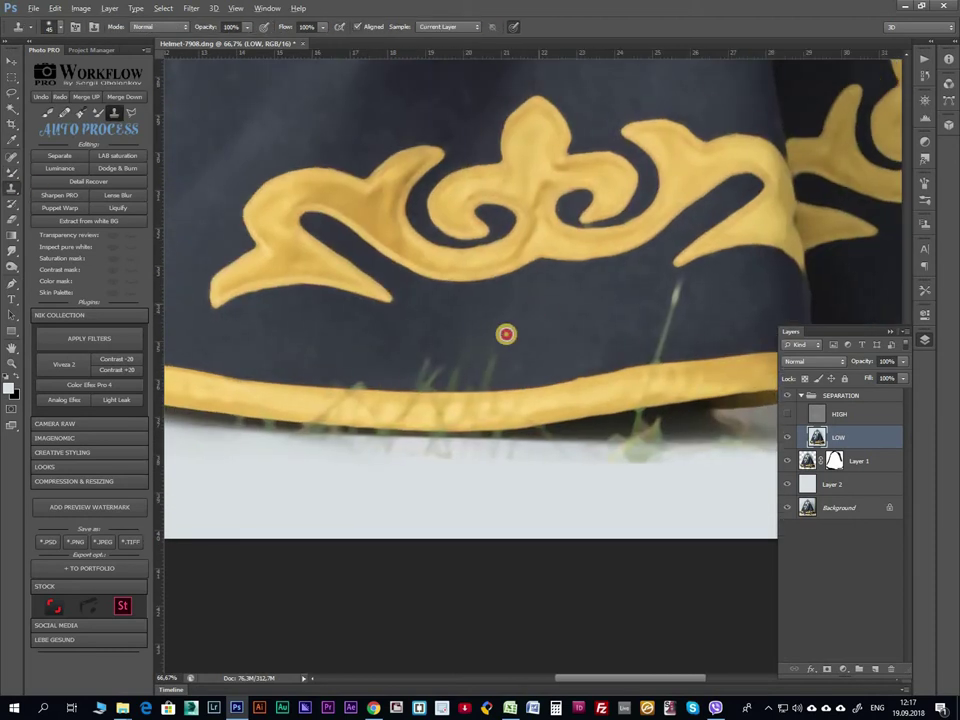
pyautogui.moveTo(670, 338); pyautogui.dragTo(675, 354)
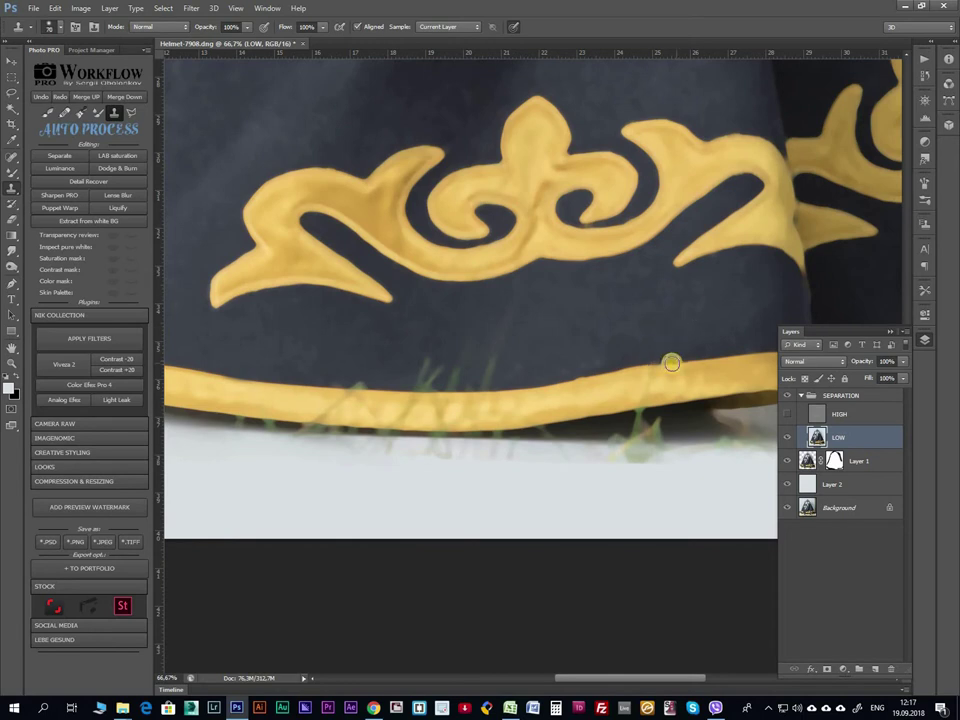
pyautogui.click(669, 326)
pyautogui.moveTo(639, 414); pyautogui.dragTo(643, 430)
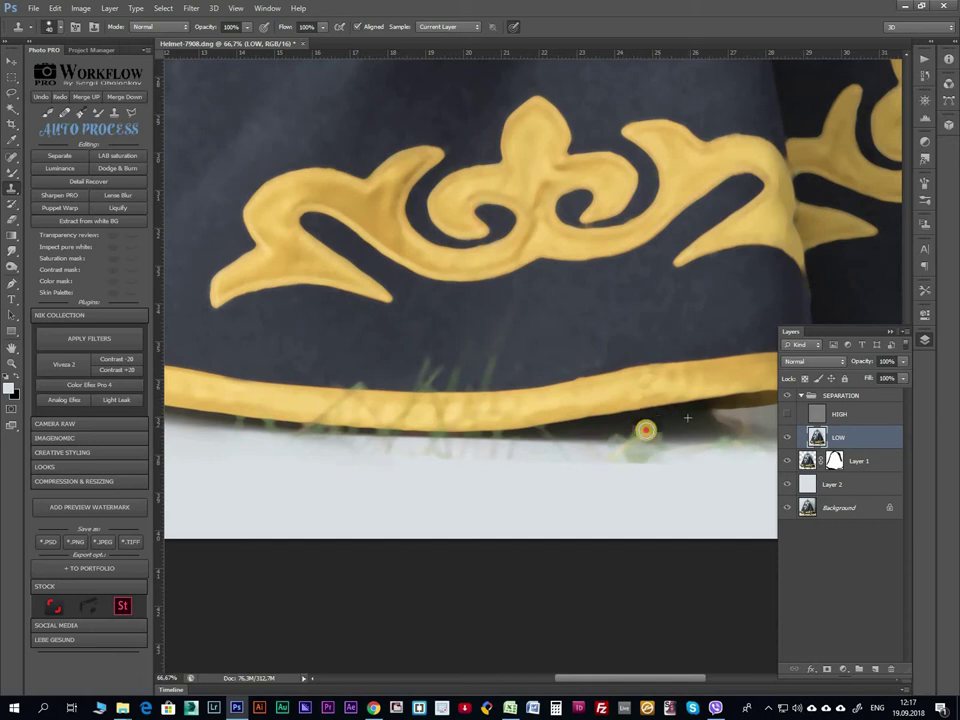
pyautogui.click(666, 426)
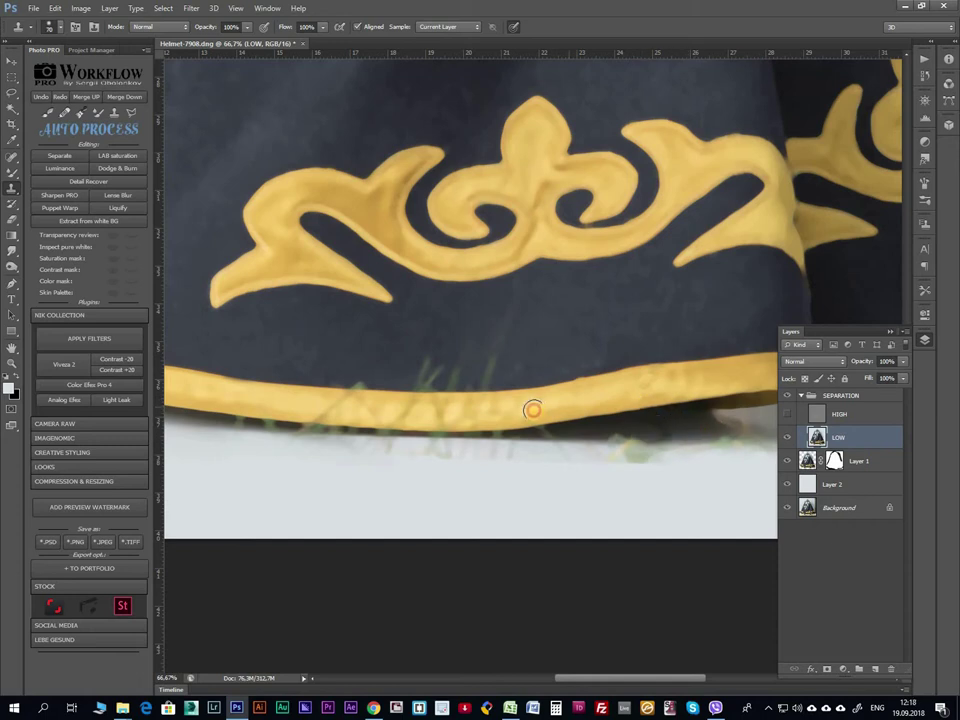
pyautogui.press('[')
pyautogui.press('[')
pyautogui.press('[')
pyautogui.click(595, 430)
# Clone away grass on the dark cloth and the grey smudge on the gold hem.
pyautogui.click(525, 347)
pyautogui.moveTo(428, 386); pyautogui.dragTo(311, 386)
pyautogui.click(350, 398)
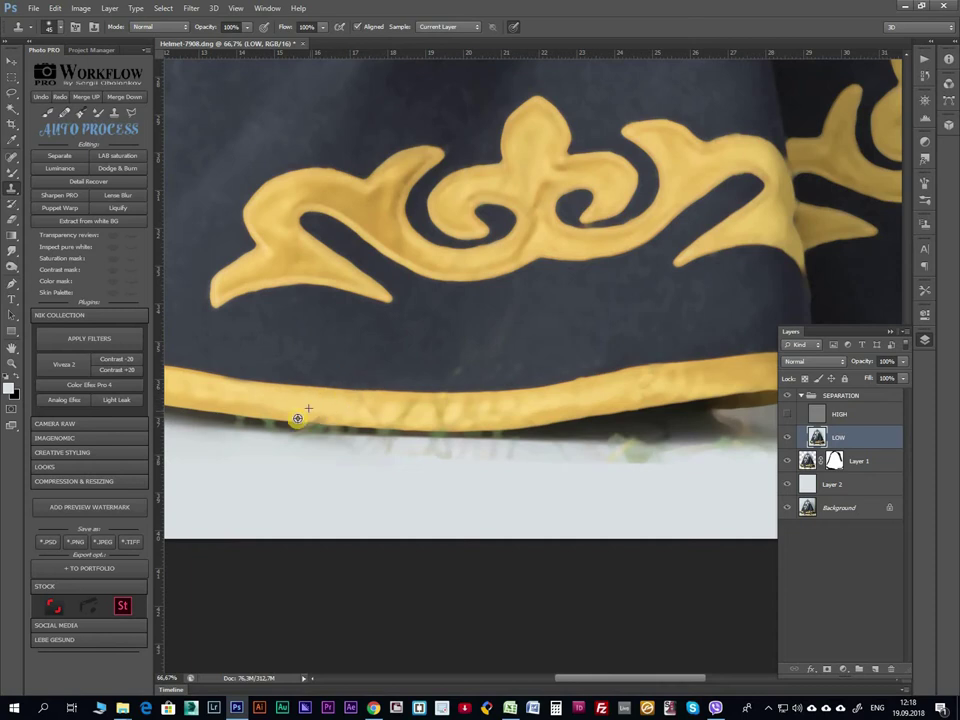
pyautogui.hscroll(-5, 330, 405)
pyautogui.scroll(-1, 350, 395)
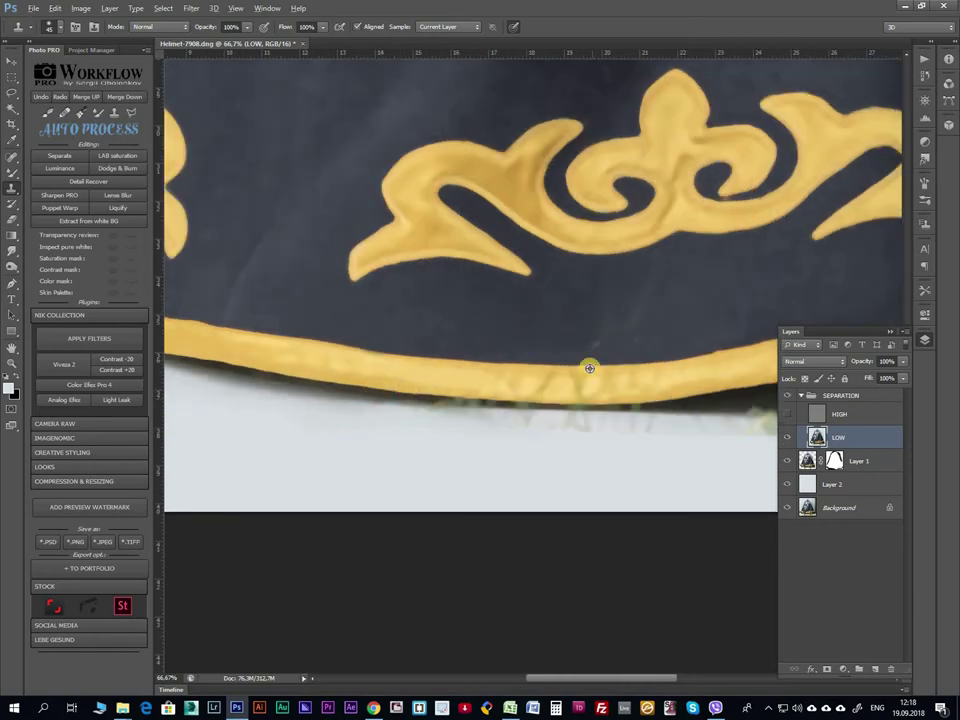
pyautogui.hscroll(2, 466, 381)
pyautogui.hscroll(3, 490, 349)
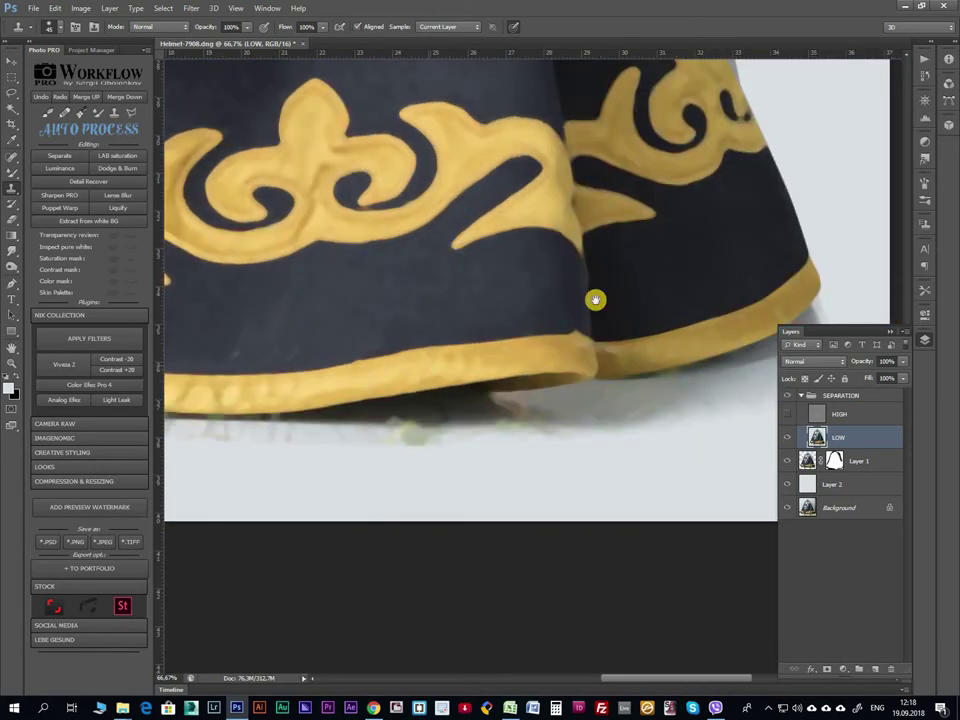
pyautogui.hscroll(2, 595, 330)
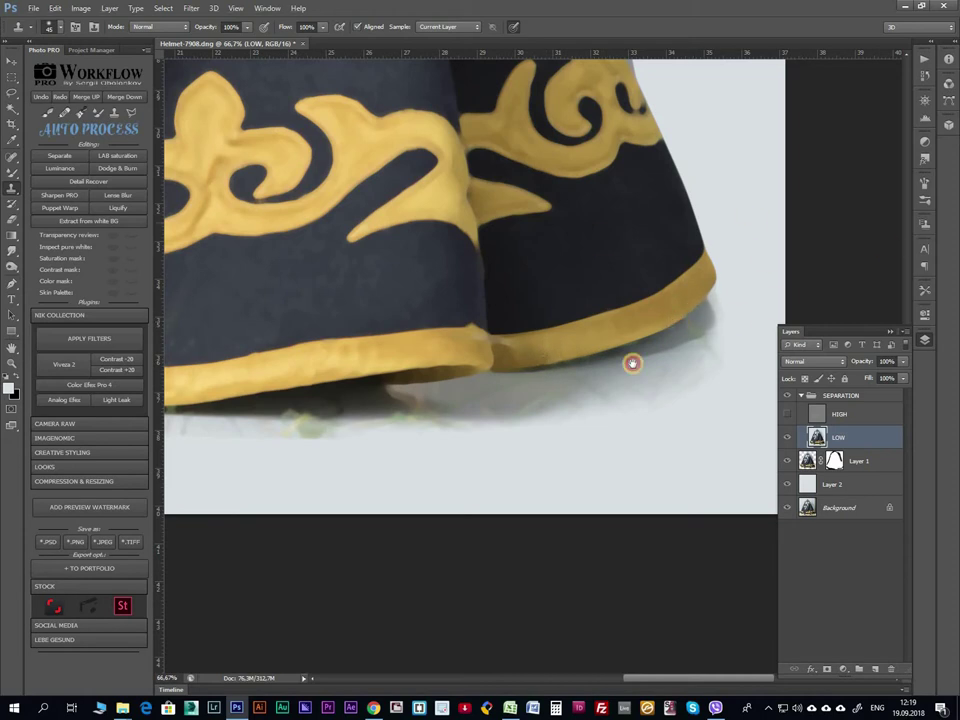
pyautogui.hscroll(-3, 632, 363)
pyautogui.scroll(3, 454, 422)
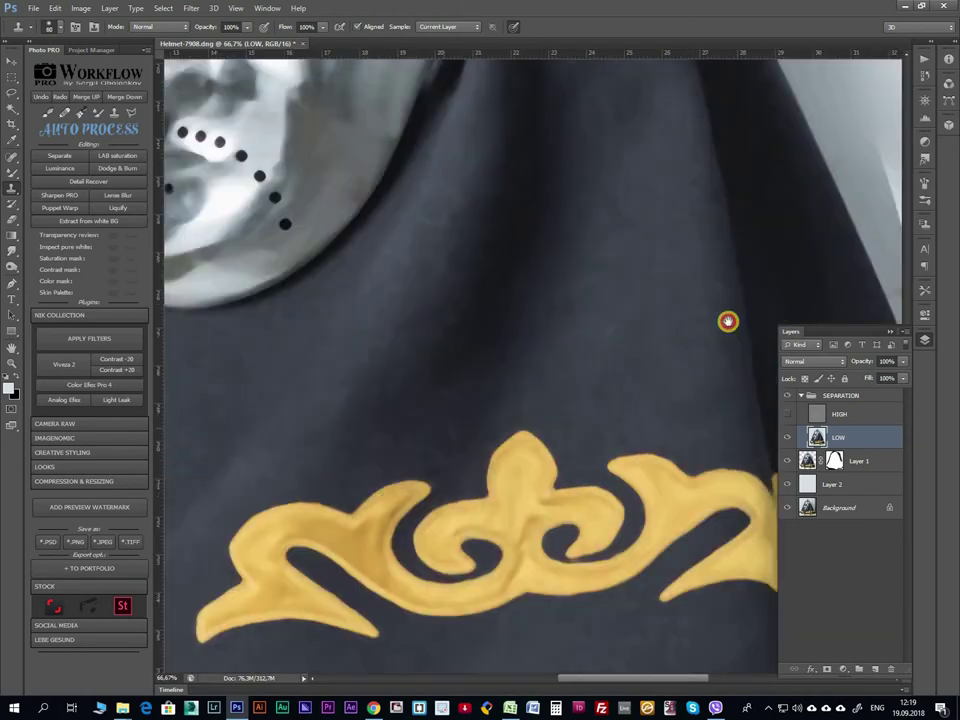
pyautogui.hscroll(-3, 727, 321)
pyautogui.scroll(-3, 555, 400)
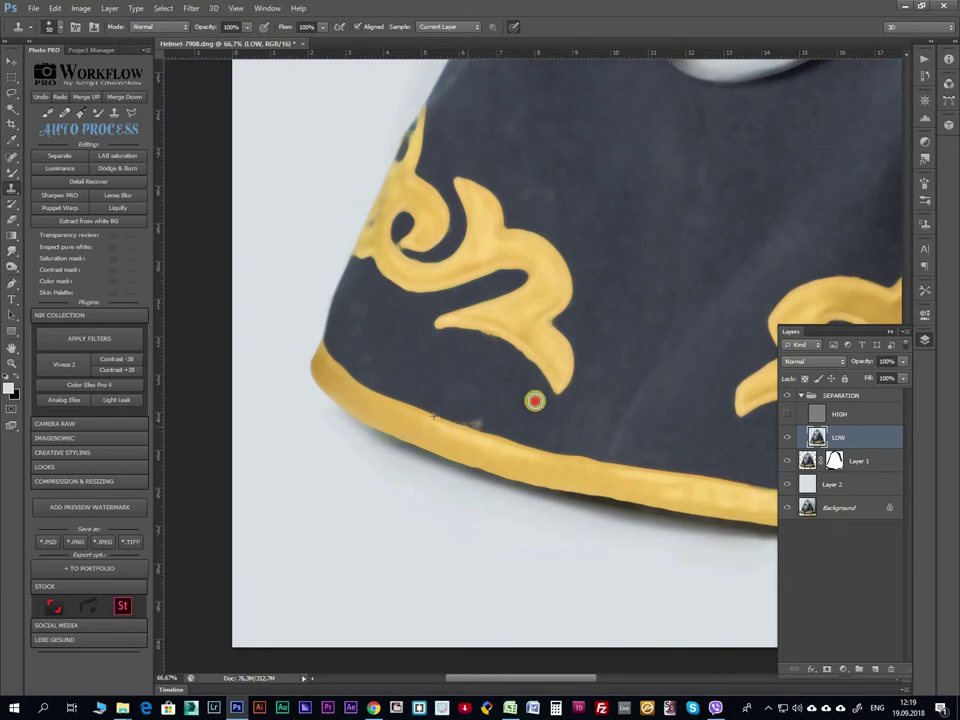
pyautogui.click(473, 430)
# Pan around the hem to inspect the cloned areas.
pyautogui.scroll(3, 468, 426)
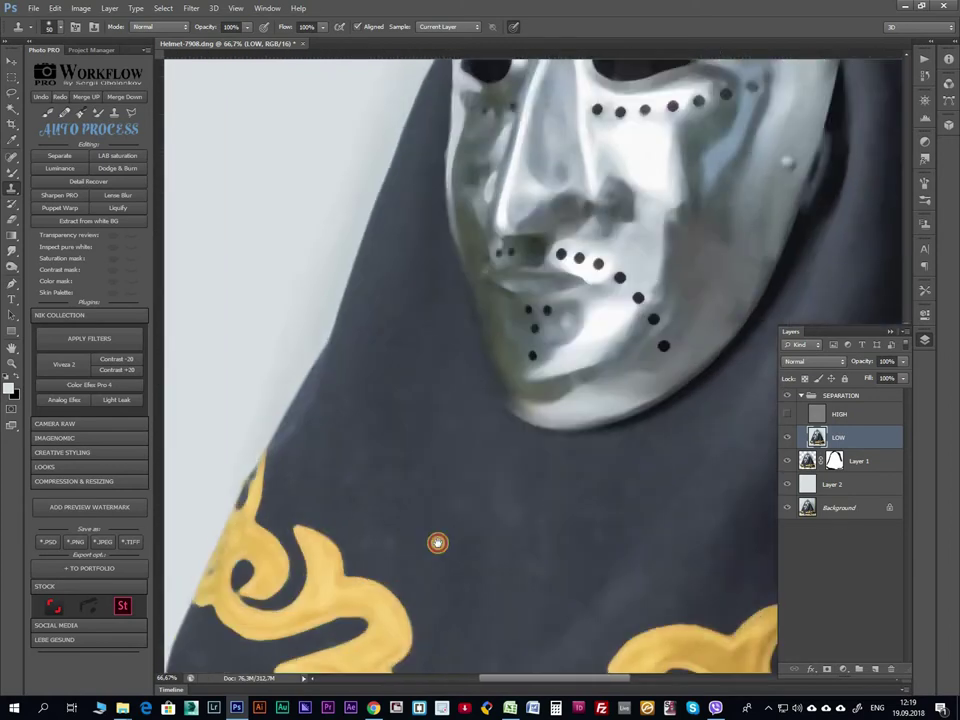
pyautogui.hscroll(3, 437, 544)
pyautogui.scroll(-3, 437, 527)
pyautogui.scroll(3, 596, 538)
pyautogui.scroll(-3, 499, 289)
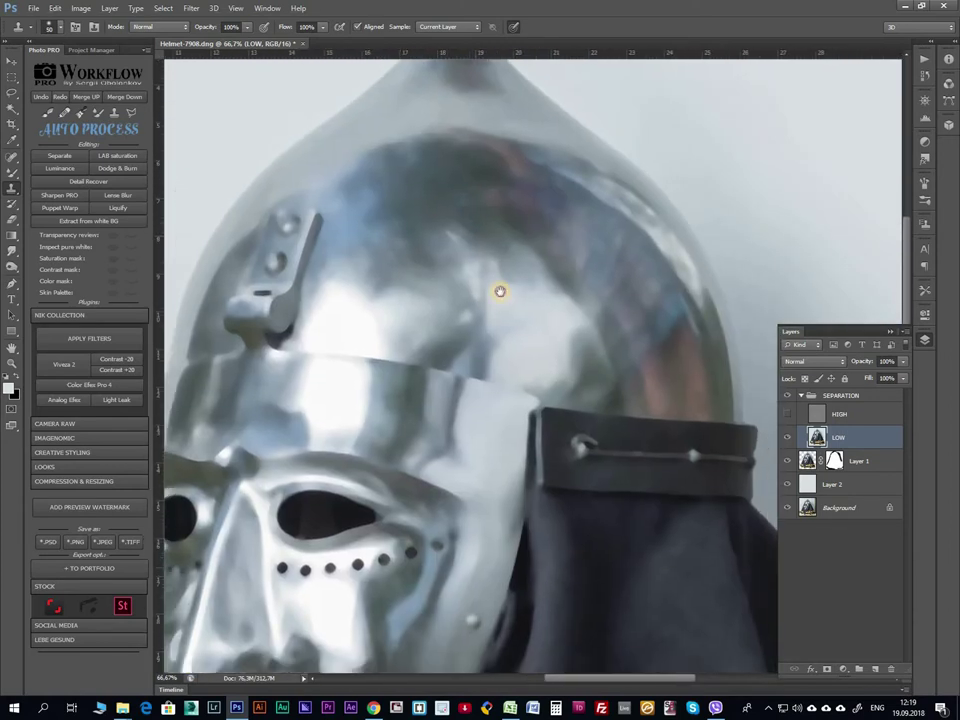
pyautogui.scroll(-5, 467, 274)
pyautogui.hscroll(3, 462, 319)
pyautogui.scroll(3, 426, 503)
# Magnetic Lasso the background beside the cloak's right edge and trim the selection bulge.
pyautogui.scroll(-3, 426, 503)
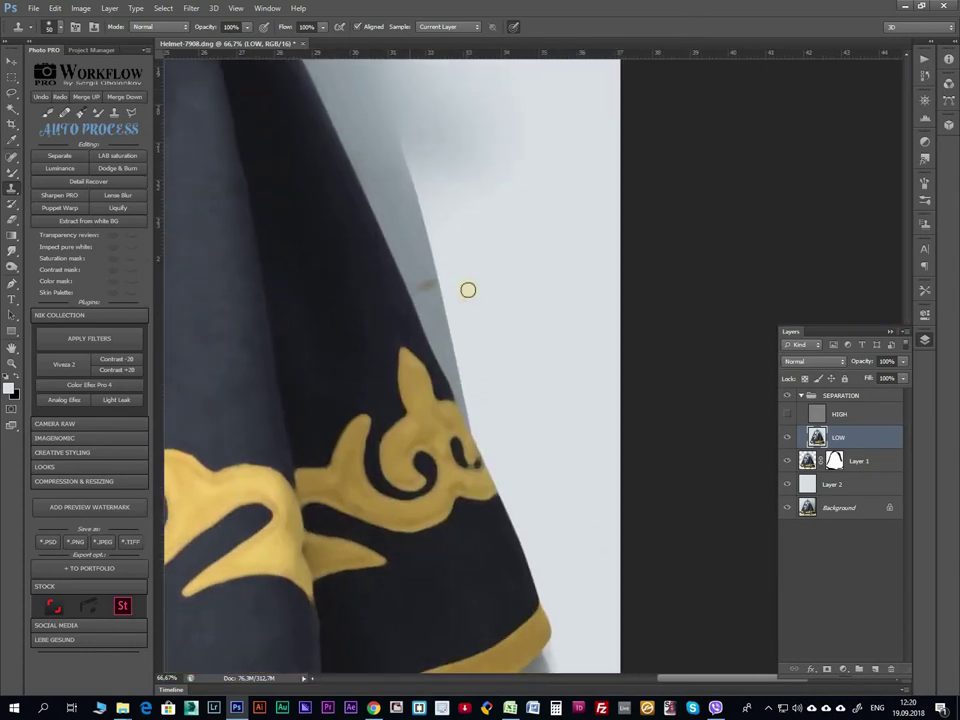
pyautogui.press('l')
pyautogui.hotkey('shift', 'l')
pyautogui.click(338, 133)
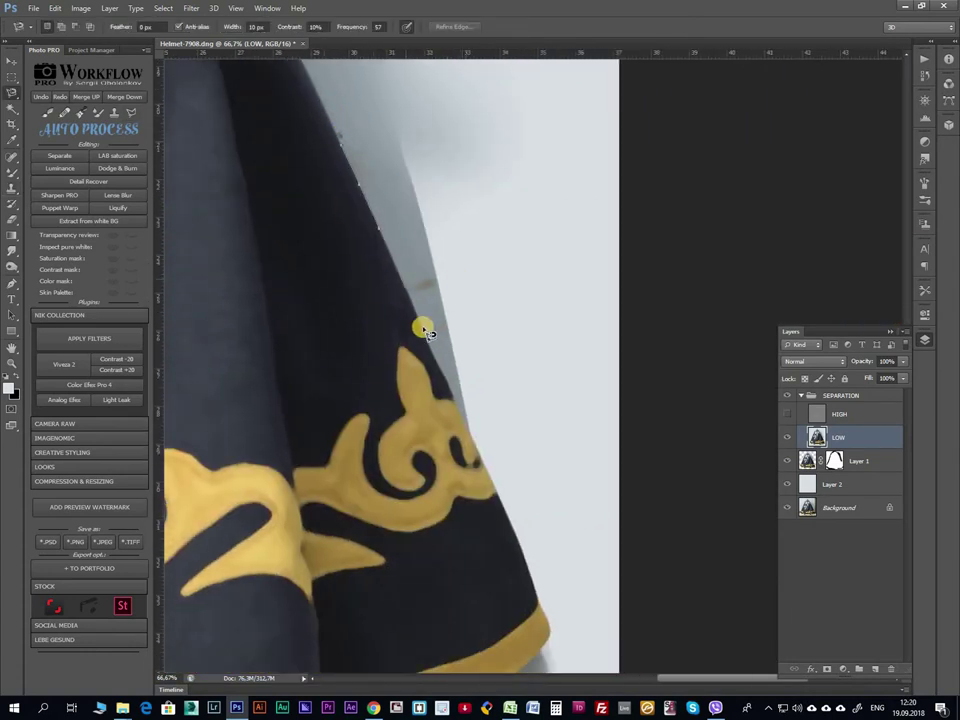
pyautogui.click(403, 418)
pyautogui.scroll(1, 296, 208)
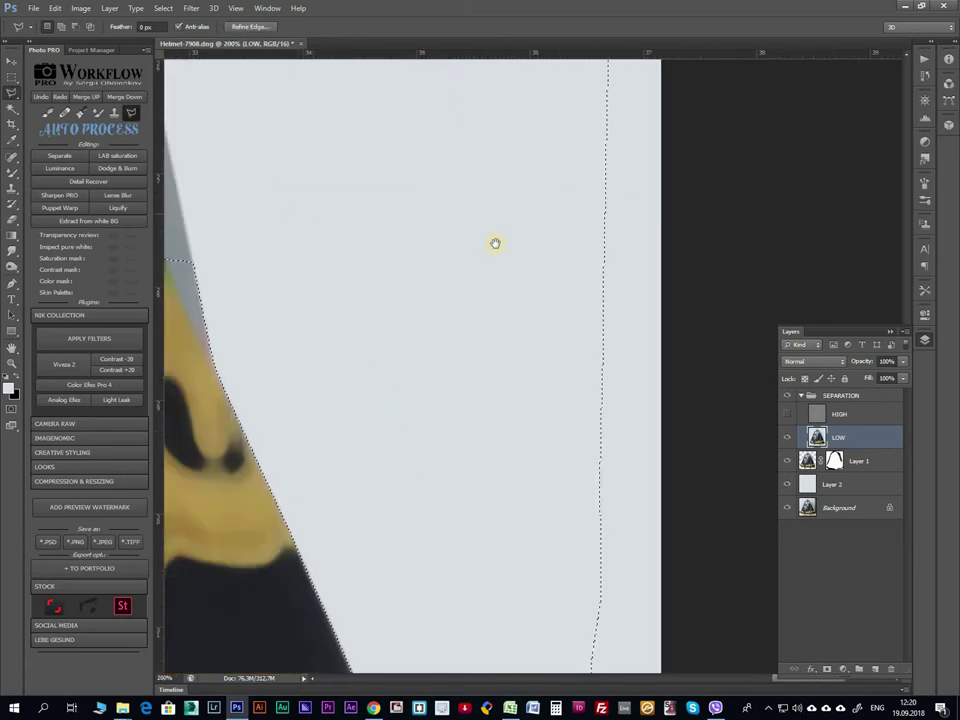
pyautogui.scroll(1, 495, 242)
pyautogui.moveTo(450, 465); pyautogui.dragTo(514, 133)
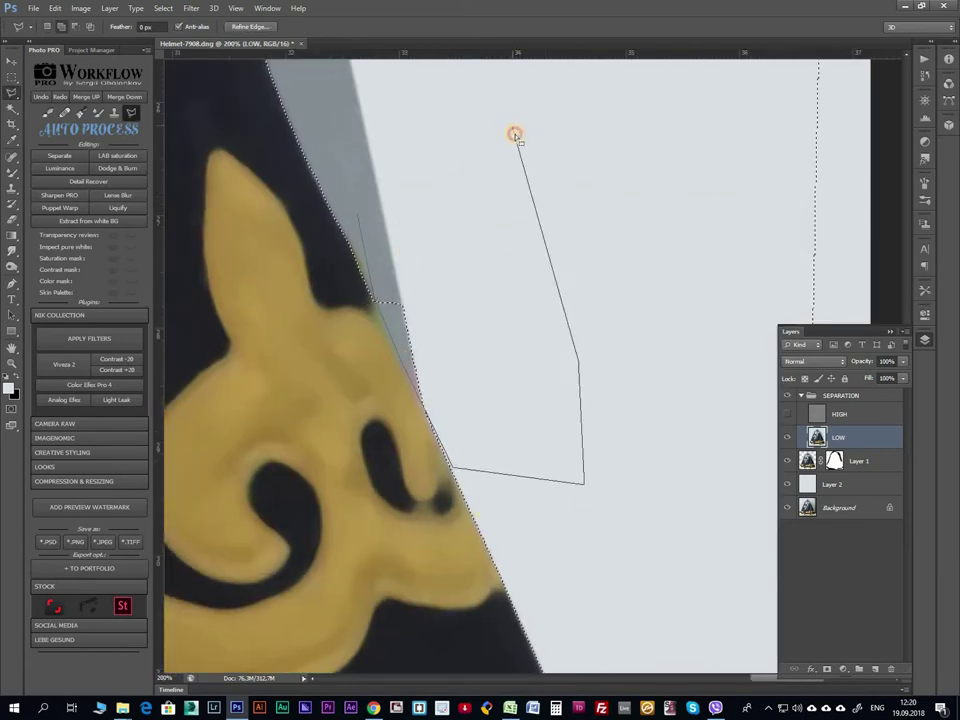
# Feather the background selection through the right-click menu.
pyautogui.rightClick(450, 176)
pyautogui.click(493, 206)
pyautogui.press('Return')
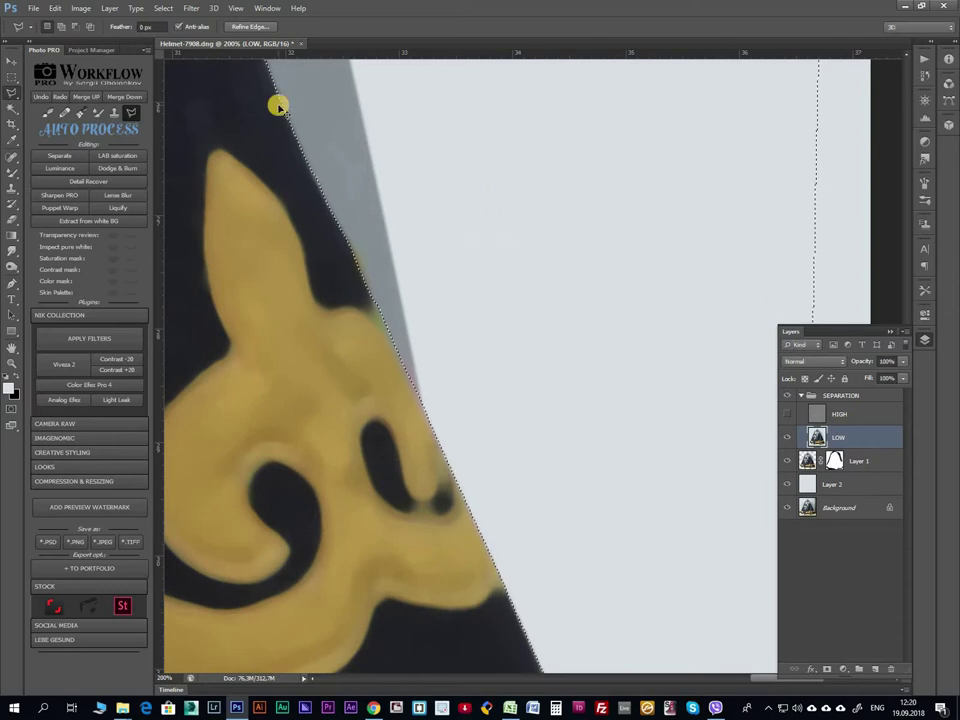
pyautogui.scroll(-2, 300, 140)
pyautogui.scroll(-1, 334, 169)
pyautogui.scroll(3, 343, 462)
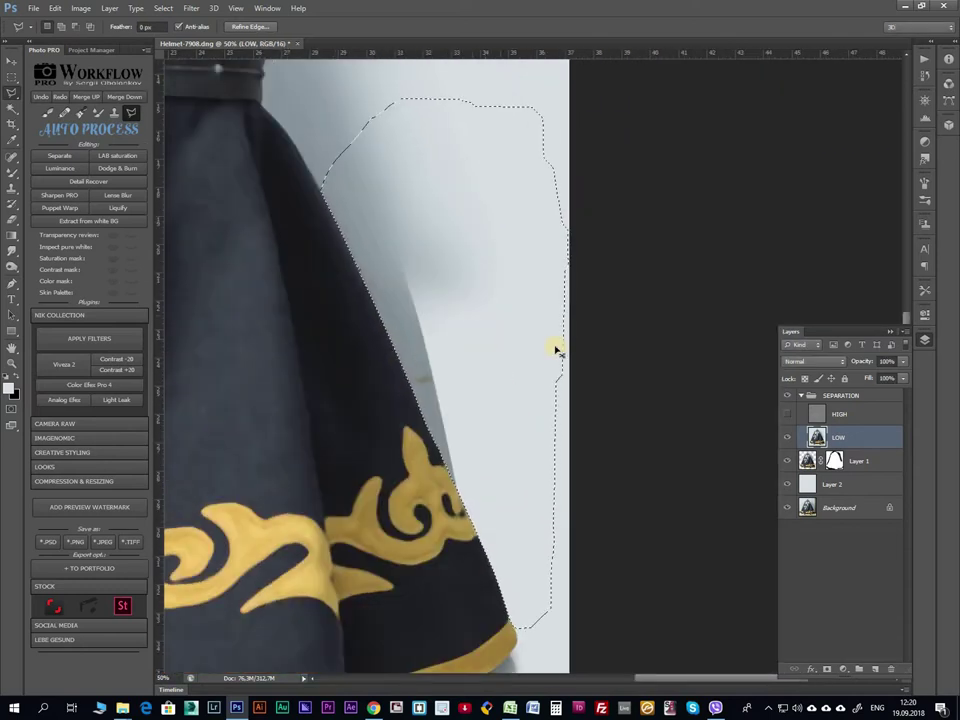
pyautogui.hotkey('ctrl', 'd')
# Add a new Layer 3 above LOW and blend the backdrop shadow smooth with the Mixer Brush.
pyautogui.press('b')
pyautogui.hotkey('ctrl', 'shift', 'd')
pyautogui.hotkey('ctrl', 'j')
pyautogui.moveTo(390, 216)
pyautogui.mouseDown()
pyautogui.moveTo(390, 310)
pyautogui.moveTo(487, 340)
pyautogui.mouseUp()
pyautogui.moveTo(442, 292); pyautogui.dragTo(385, 261)
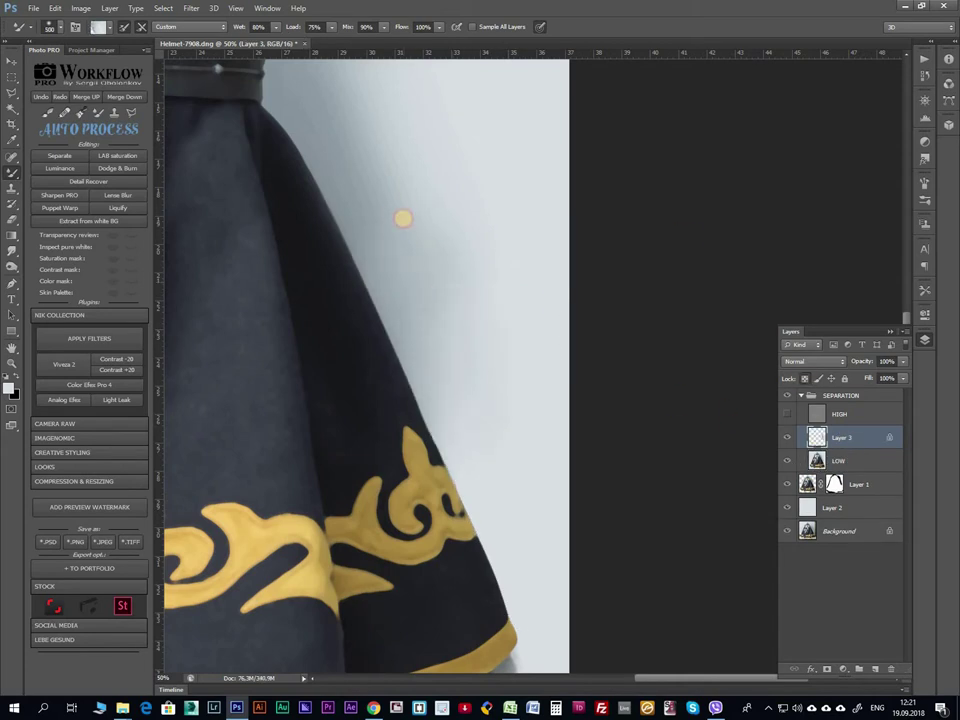
pyautogui.moveTo(482, 227); pyautogui.dragTo(516, 352)
# Merge Layer 3 down into LOW and duplicate LOW into a LOW copy layer.
pyautogui.hotkey('ctrl', '-')
pyautogui.hotkey('ctrl', '-')
pyautogui.hotkey('ctrl', '-')
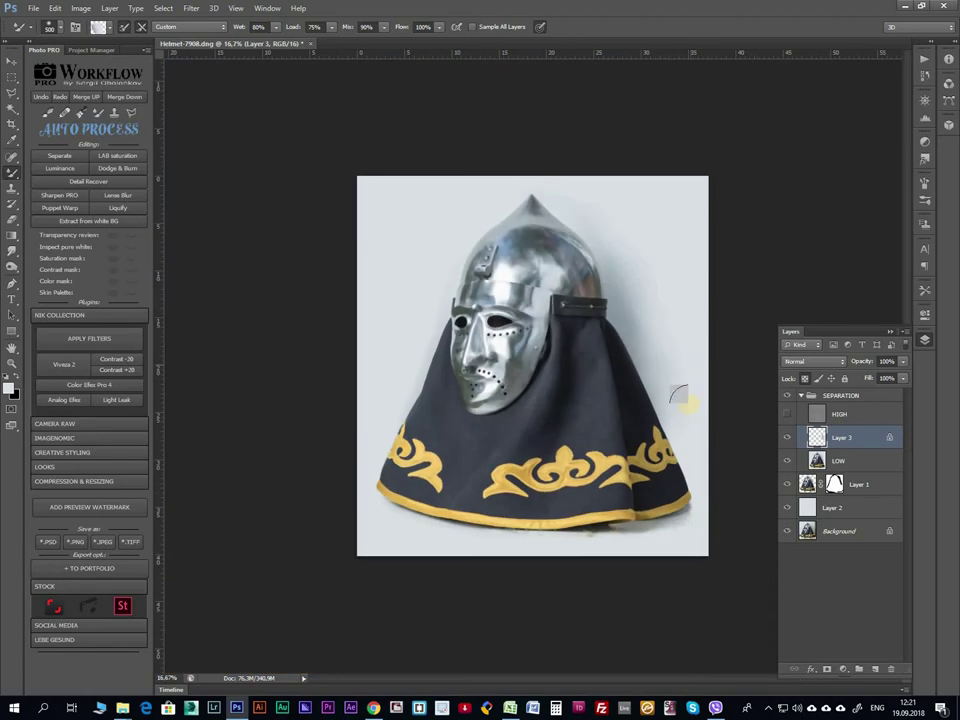
pyautogui.hotkey('ctrl', 'e')
pyautogui.scroll(2, 649, 304)
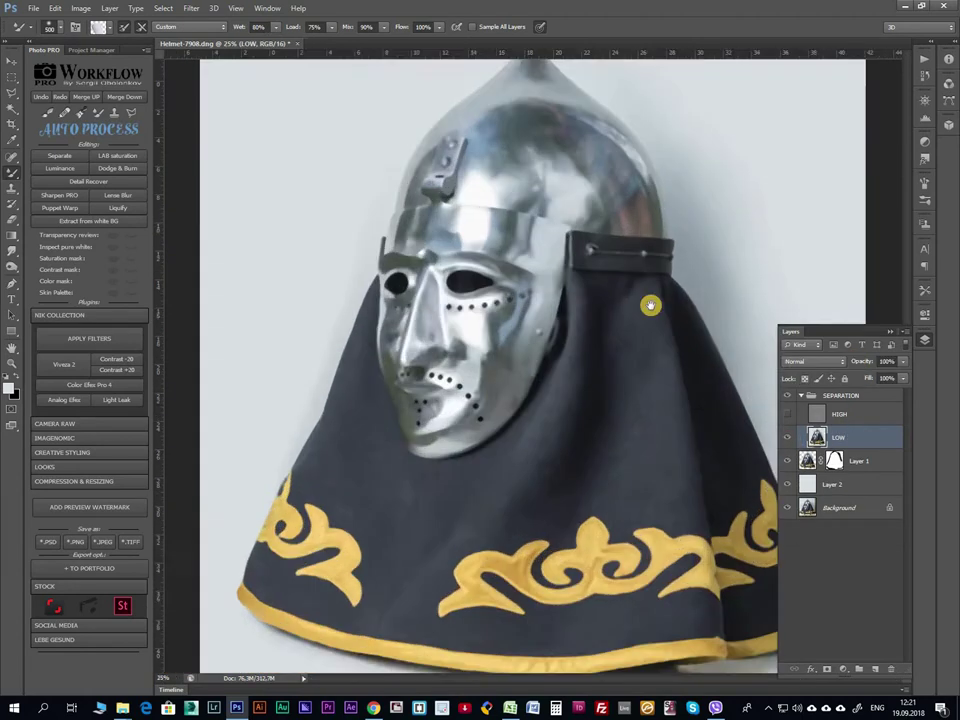
pyautogui.scroll(1, 437, 508)
pyautogui.scroll(-1, 585, 169)
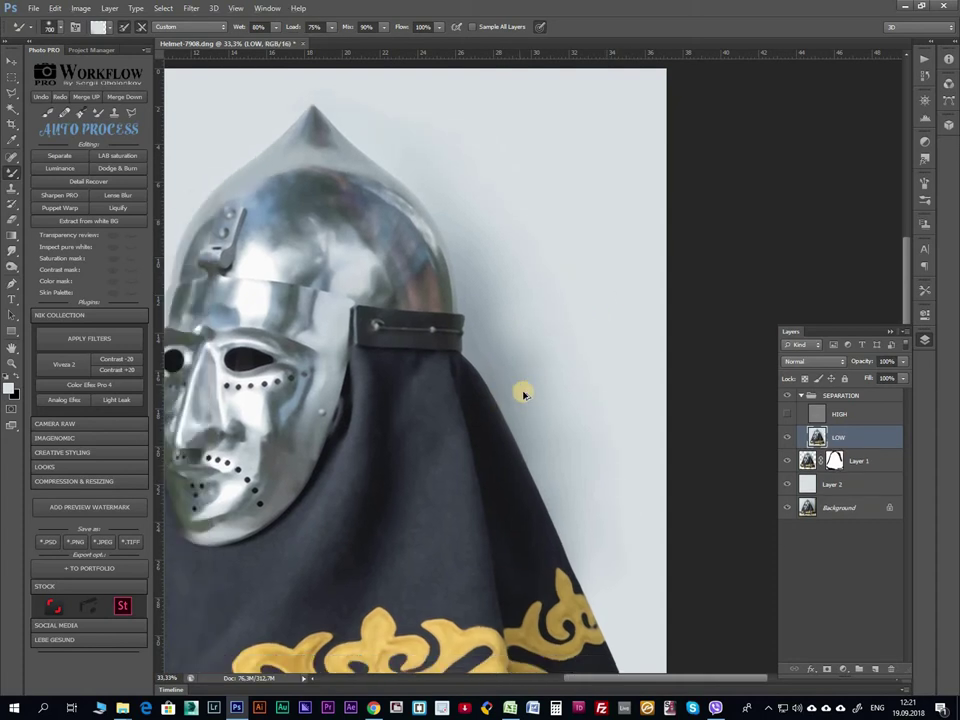
pyautogui.scroll(-3, 521, 501)
pyautogui.scroll(1, 503, 333)
pyautogui.scroll(1, 503, 333)
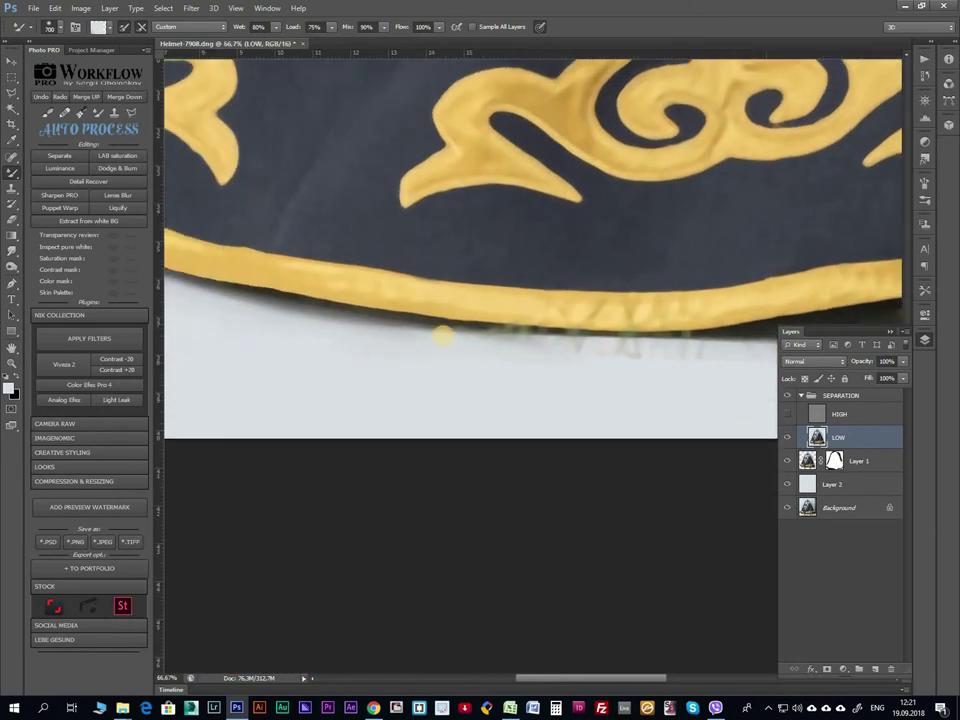
pyautogui.hotkey('ctrl', 'j')
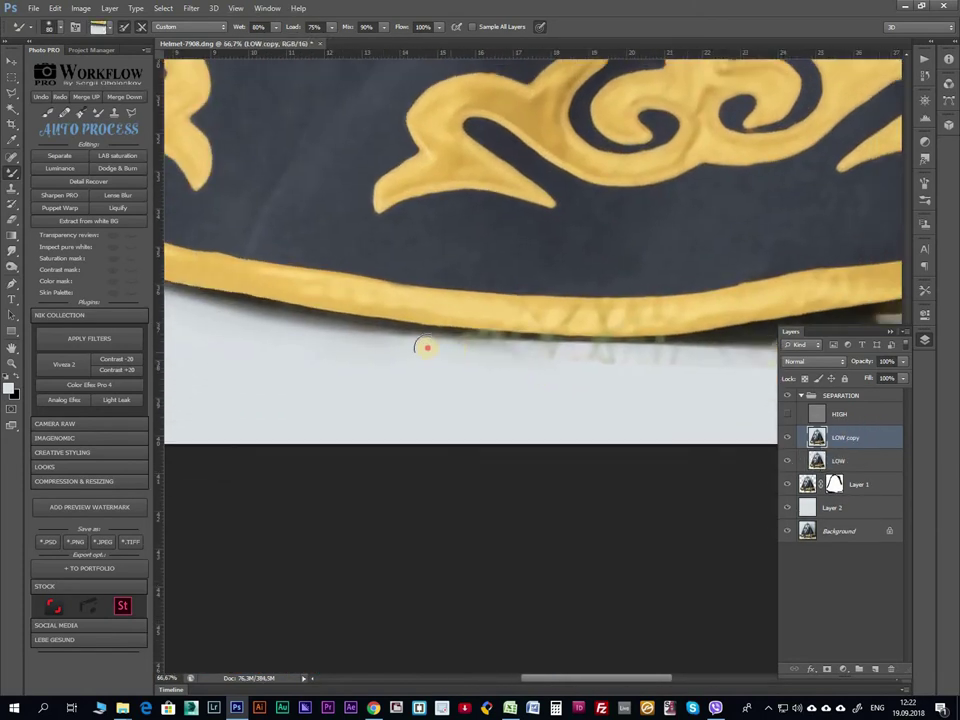
# Mixer-brush the specks along the hem's lower edge and the shadow beneath it, brush sizes 90–125.
pyautogui.moveTo(467, 335); pyautogui.dragTo(480, 340)
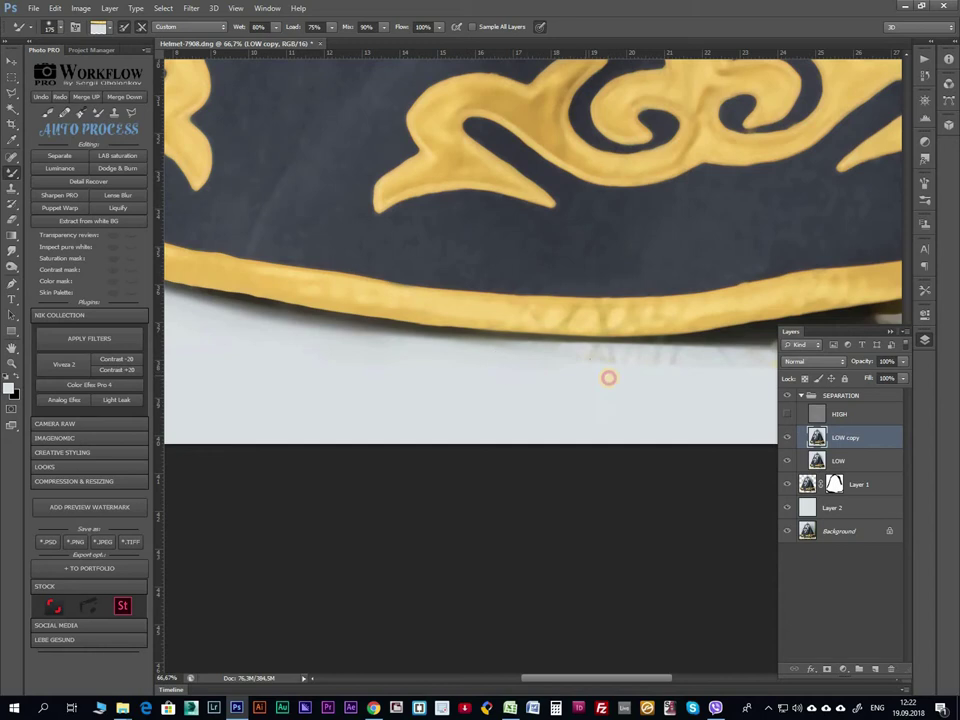
pyautogui.hscroll(3, 553, 372)
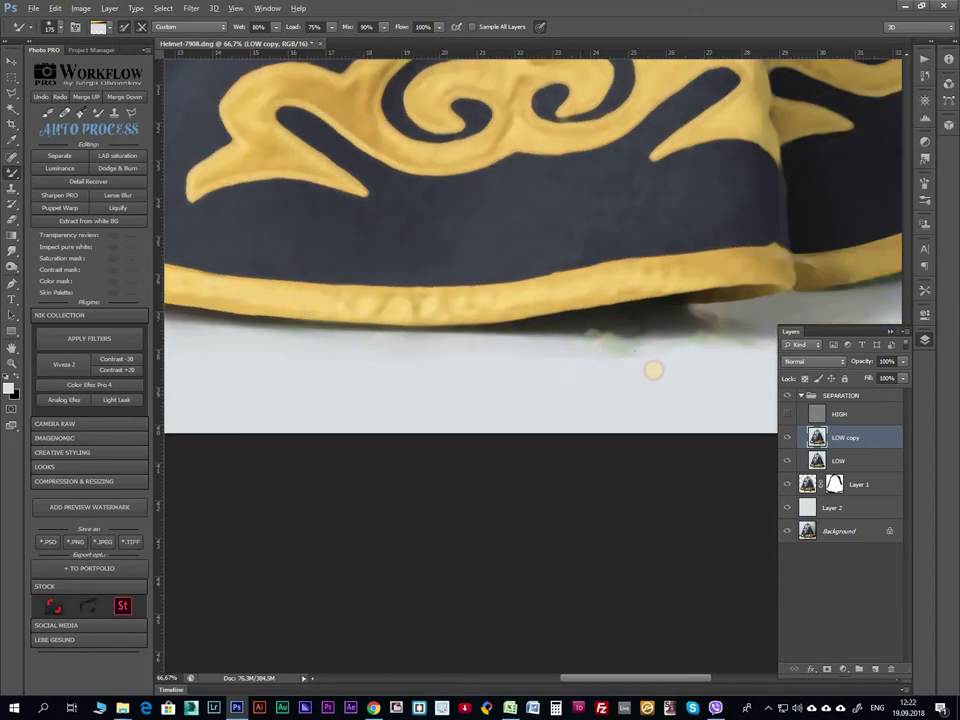
pyautogui.hscroll(3, 652, 371)
pyautogui.press('[')
pyautogui.press('[')
pyautogui.press('[')
pyautogui.moveTo(570, 325); pyautogui.dragTo(606, 333)
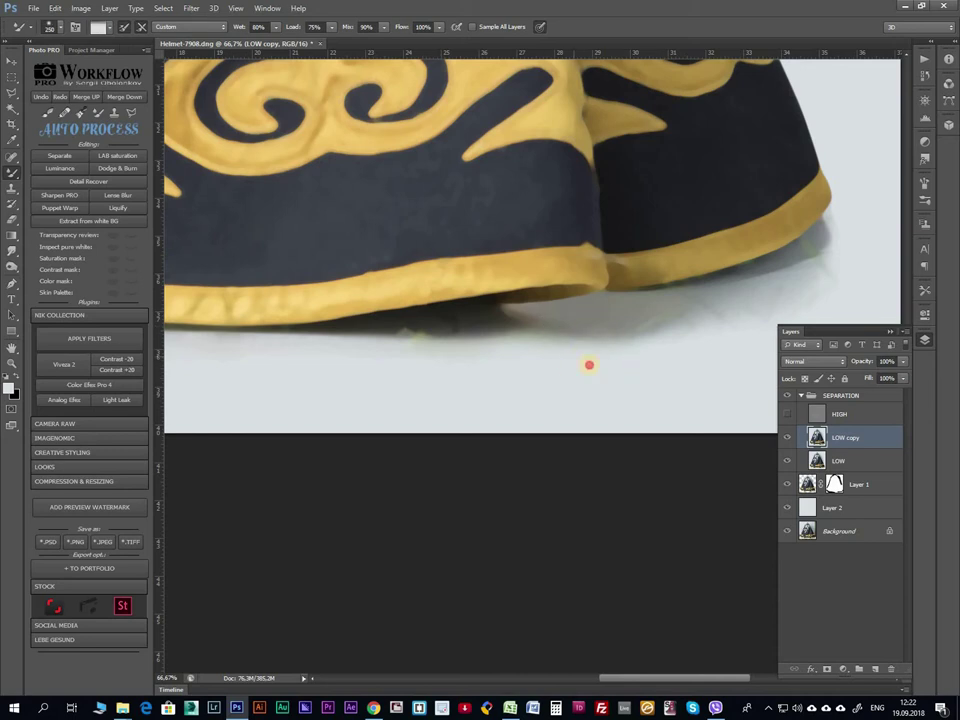
pyautogui.hscroll(2, 596, 369)
pyautogui.press('[')
pyautogui.press('[')
pyautogui.press('[')
pyautogui.press('[')
pyautogui.press('[')
pyautogui.press('[')
pyautogui.hscroll(2, 634, 302)
pyautogui.scroll(1, 634, 302)
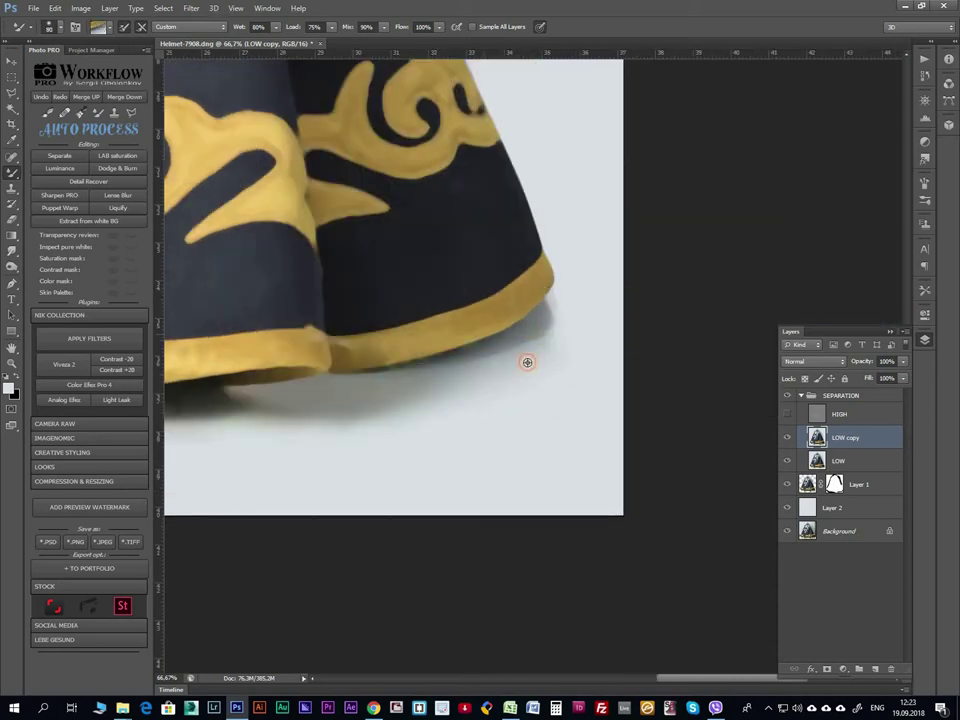
# Load the mixer brush with gold from the hem and review the hem's left part and the whole image.
pyautogui.keyDown('alt'); pyautogui.click(454, 333); pyautogui.keyUp('alt')
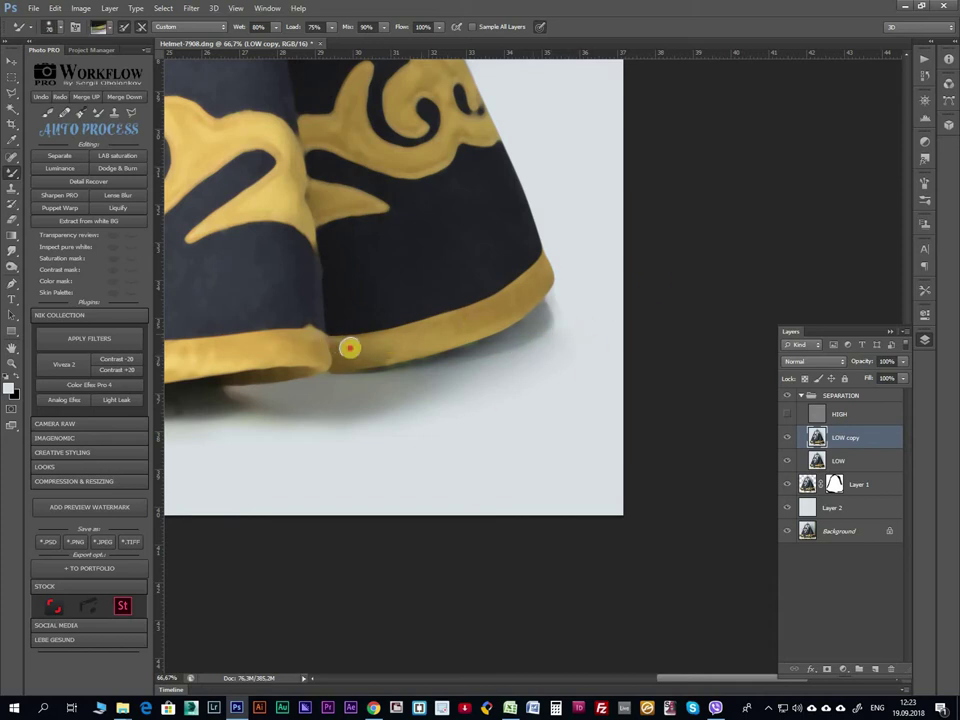
pyautogui.hscroll(-3, 600, 347)
pyautogui.scroll(-1, 600, 347)
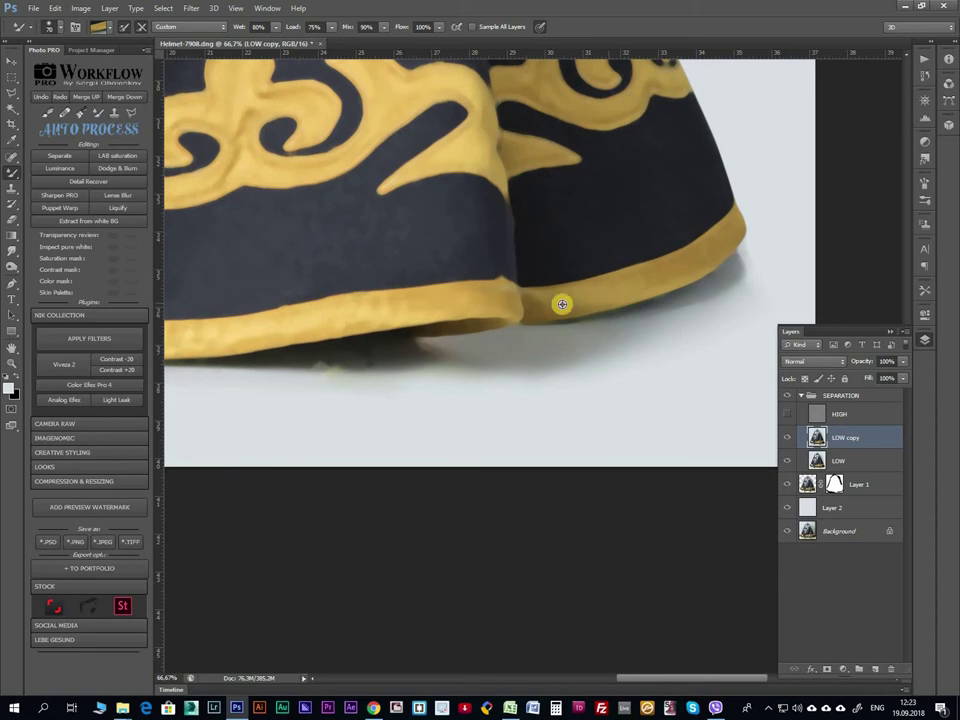
pyautogui.moveTo(326, 328); pyautogui.dragTo(463, 304)
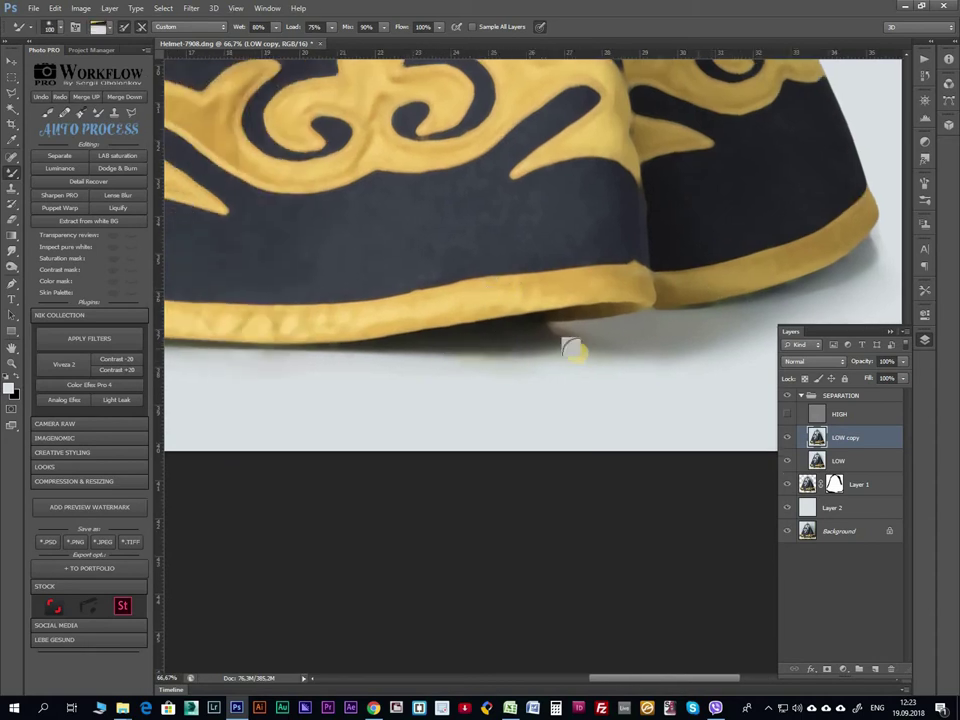
pyautogui.hscroll(-5, 630, 379)
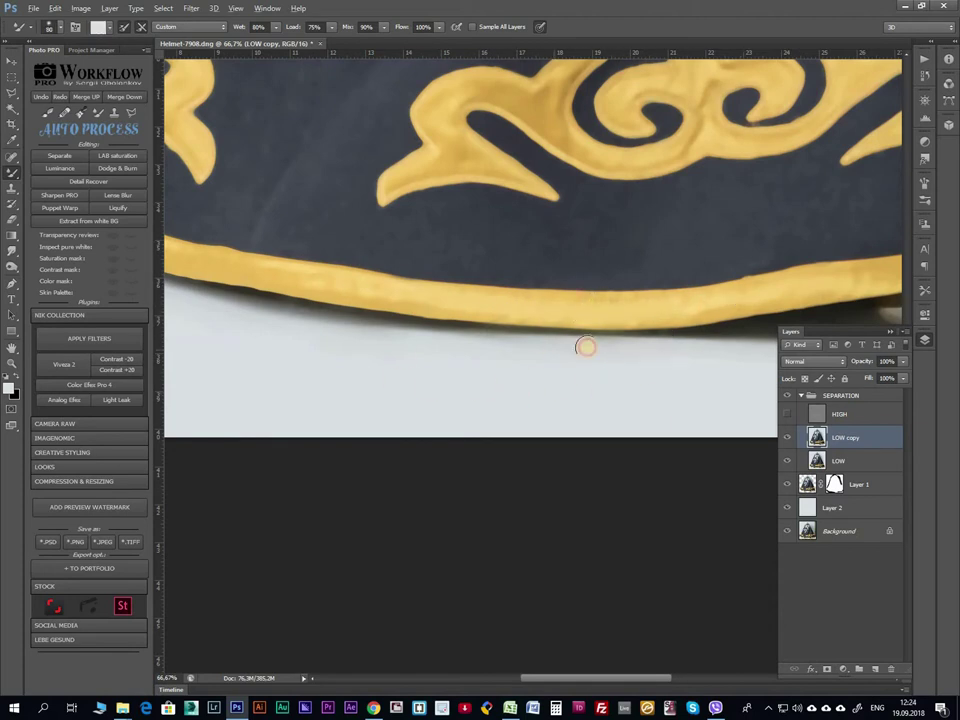
pyautogui.hotkey('ctrl', '-')
pyautogui.hotkey('ctrl', '-')
pyautogui.hotkey('ctrl', '-')
pyautogui.hotkey('ctrl', '-')
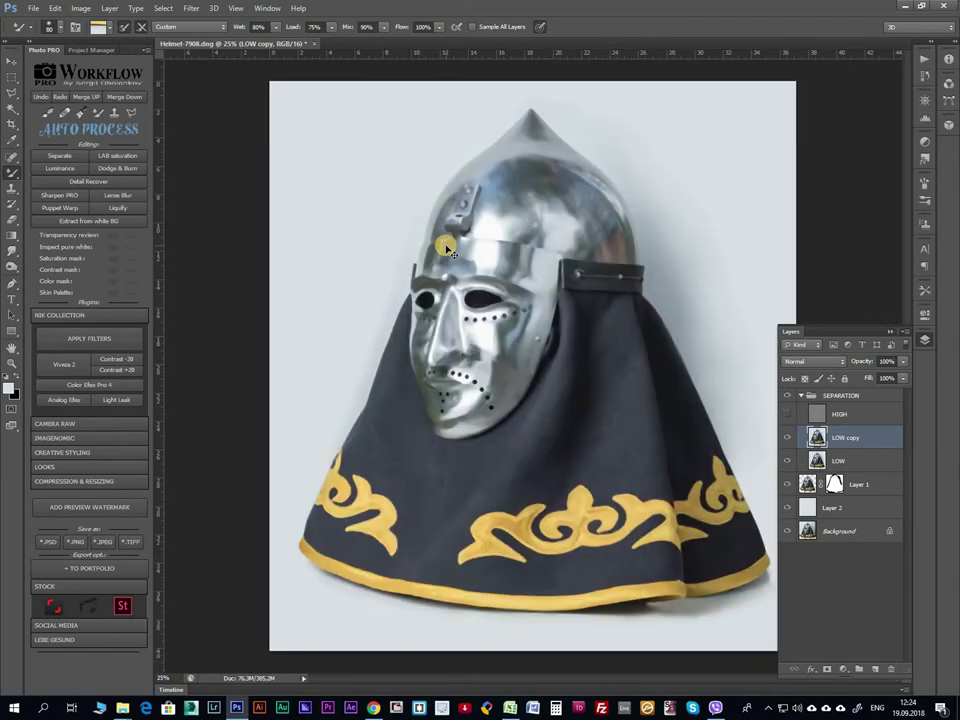
pyautogui.hotkey('ctrl', '+')
# On the HIGH layer, sample a clean dome patch and clone out scratch streaks on the helmet dome.
pyautogui.click(797, 414)
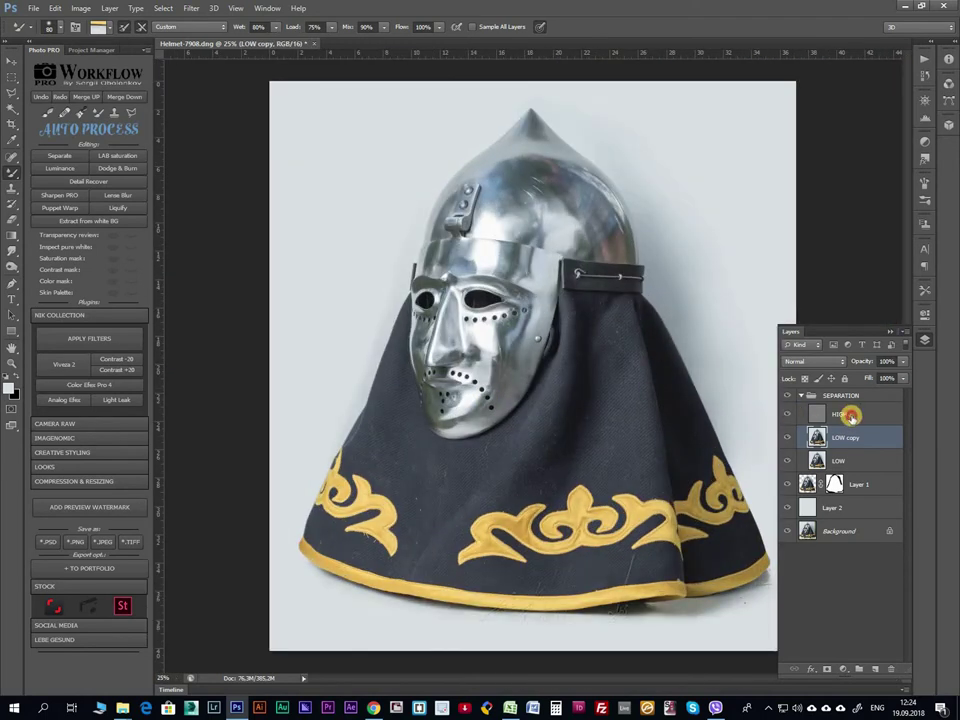
pyautogui.hotkey('ctrl', '+')
pyautogui.hotkey('ctrl', '+')
pyautogui.click(114, 112)
pyautogui.hotkey('ctrl', '+')
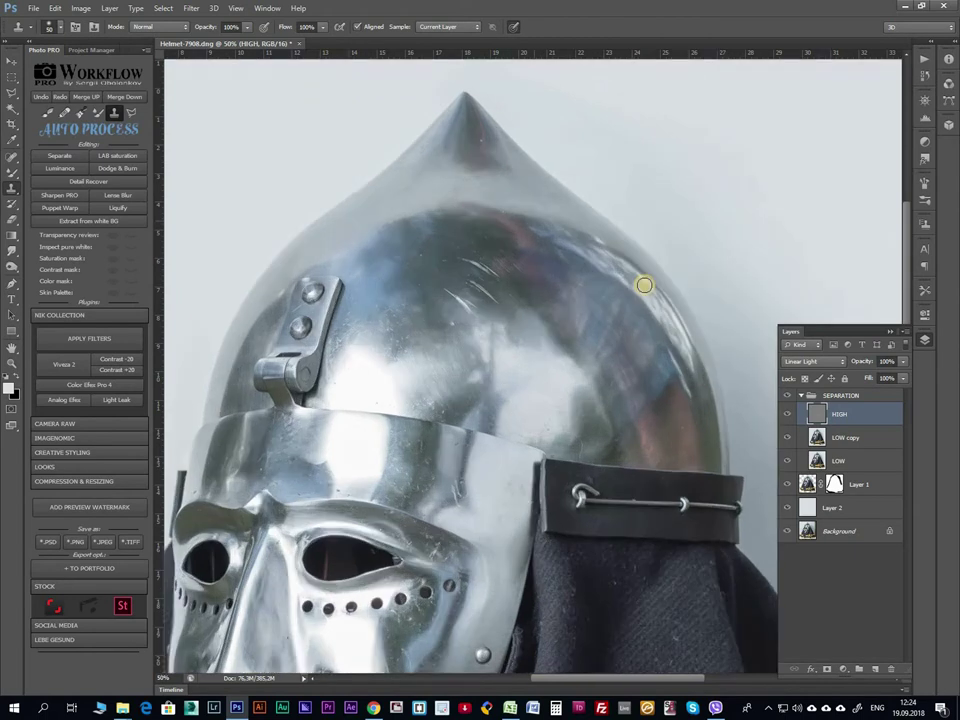
pyautogui.keyDown('alt'); pyautogui.click(455, 292); pyautogui.keyUp('alt')
pyautogui.moveTo(486, 264); pyautogui.dragTo(476, 281)
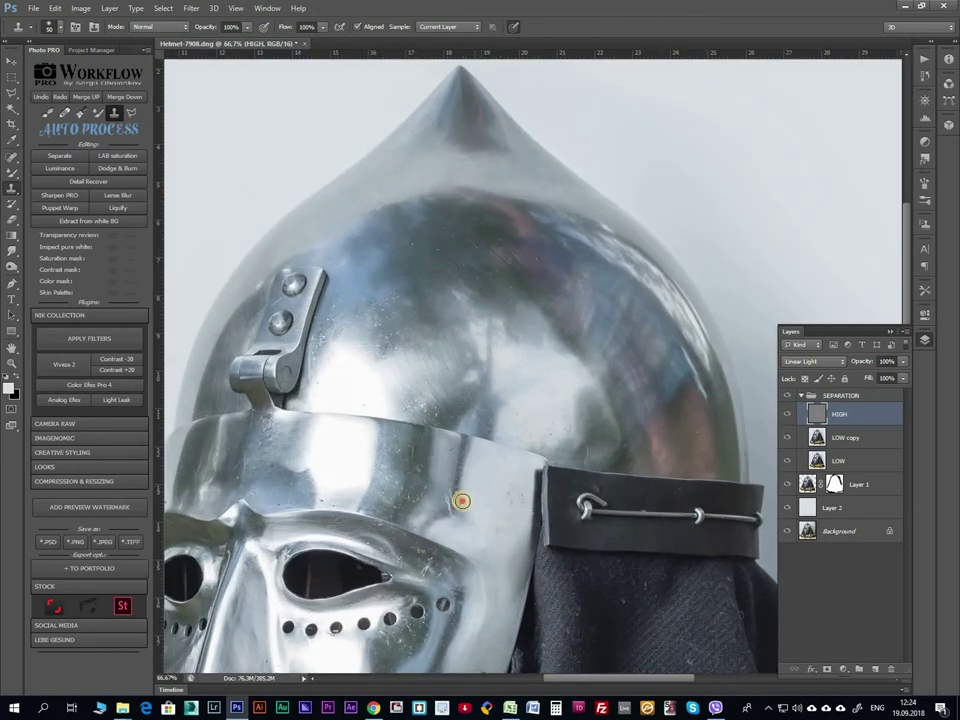
# Clone away scratches and blemishes on the chin, the cheek and under the eye.
pyautogui.scroll(-2, 584, 464)
pyautogui.hscroll(-3, 459, 225)
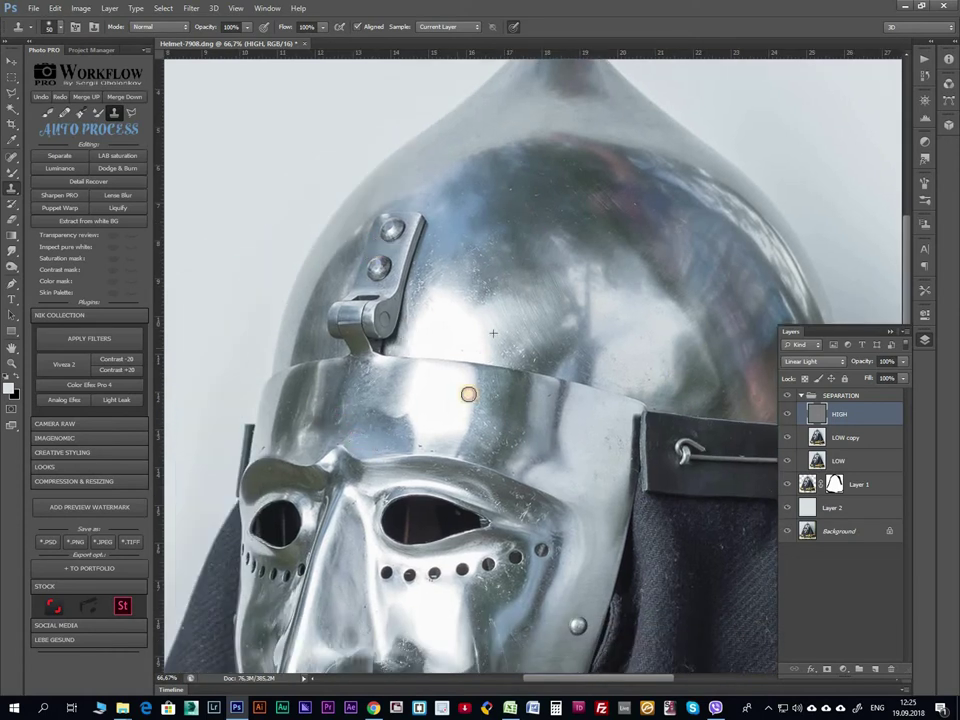
pyautogui.scroll(-5, 521, 353)
pyautogui.hscroll(-5, 720, 376)
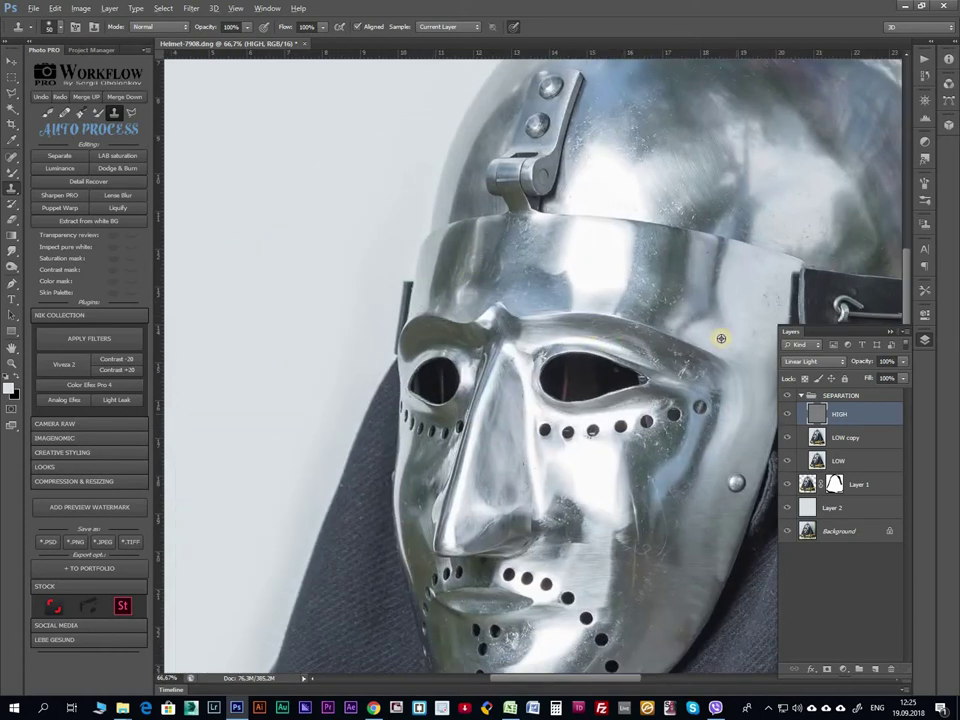
pyautogui.scroll(-6, 599, 307)
pyautogui.hscroll(3, 599, 307)
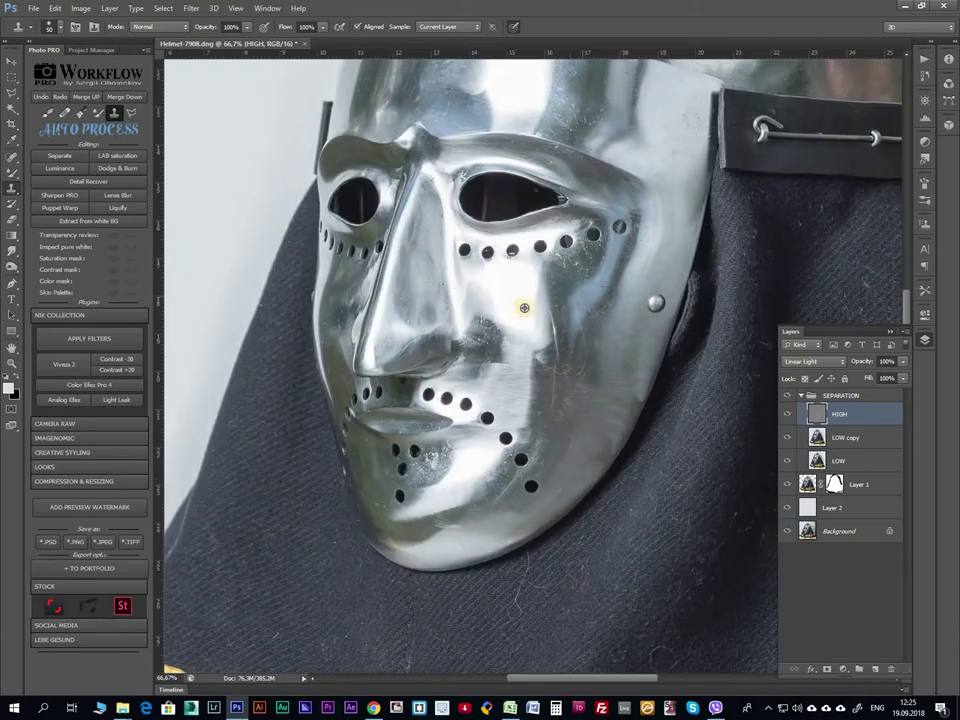
pyautogui.moveTo(552, 402); pyautogui.dragTo(578, 393)
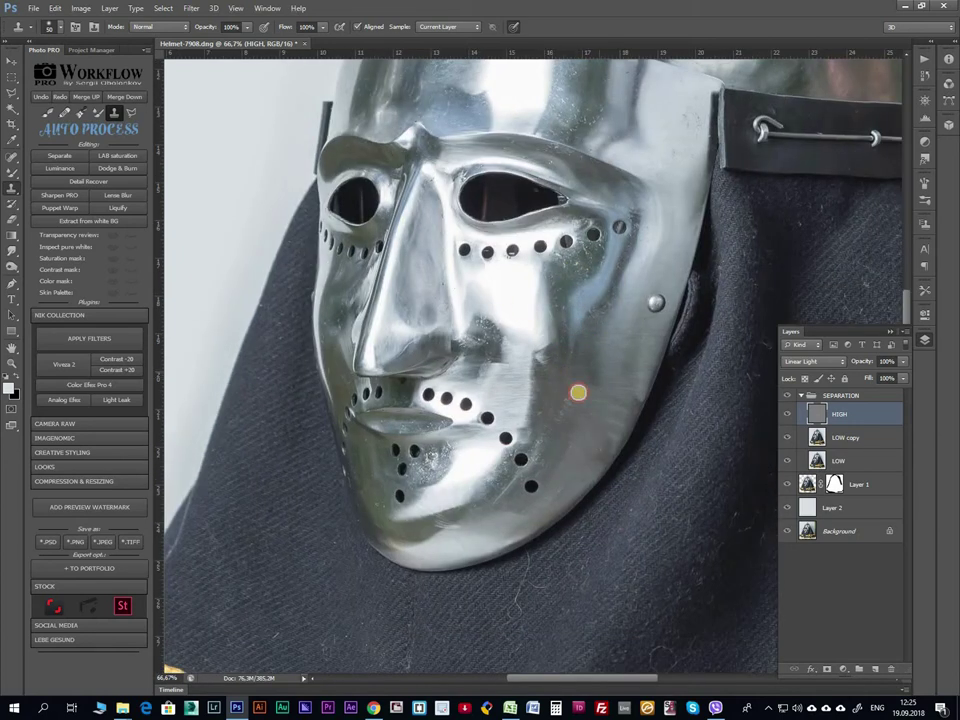
pyautogui.click(443, 524)
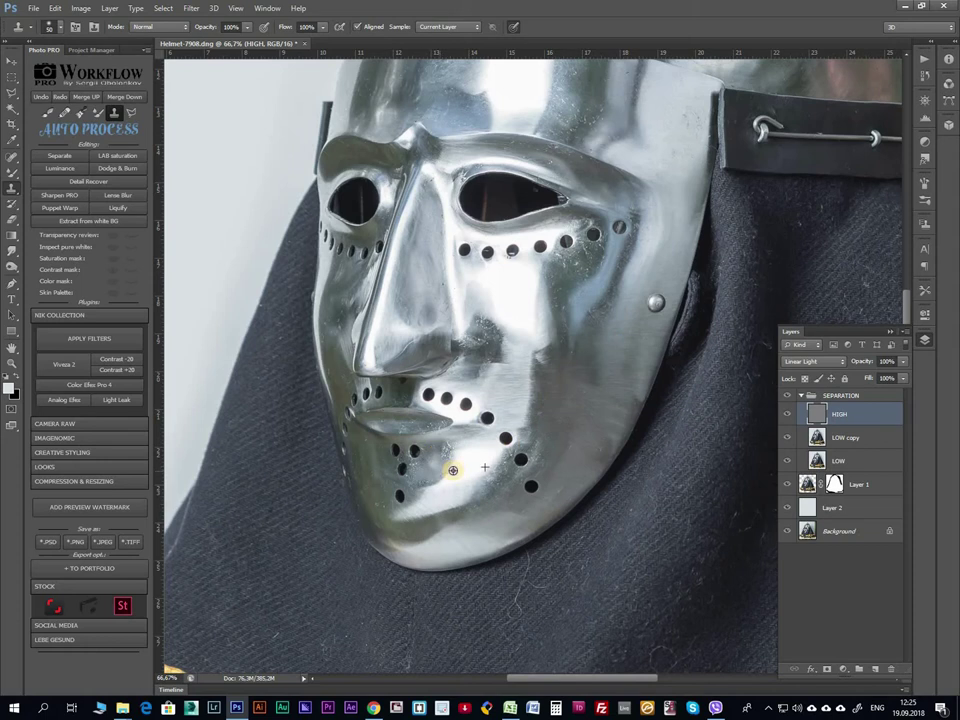
pyautogui.click(558, 259)
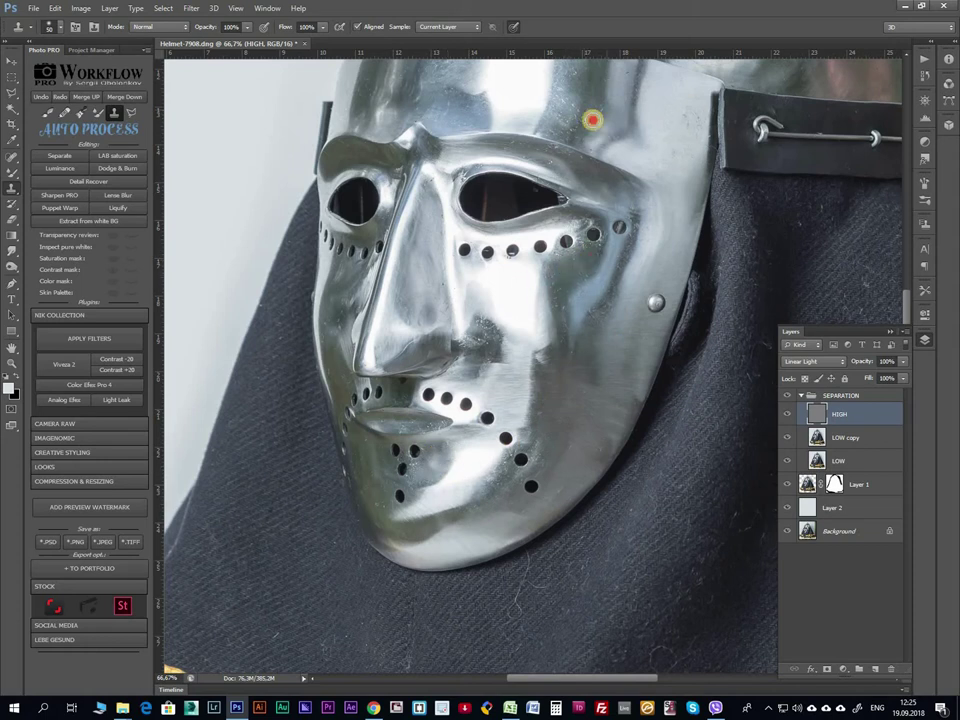
pyautogui.click(489, 224)
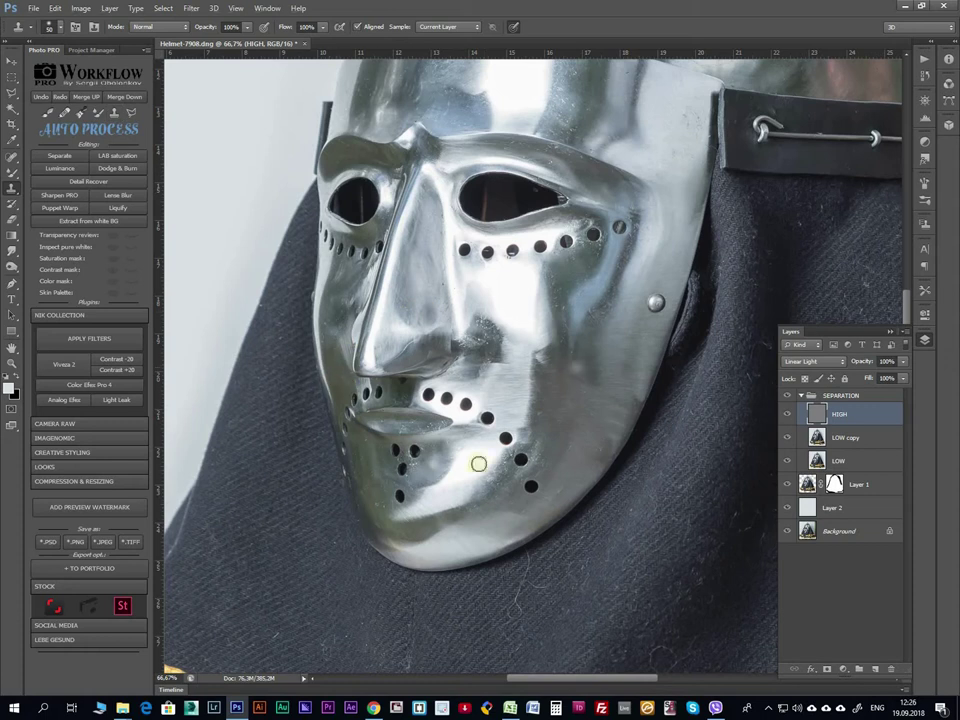
# Pan down past the dark cloth and gold embroidery to a close view of the yellow hem.
pyautogui.scroll(3, 588, 294)
pyautogui.moveTo(581, 436); pyautogui.dragTo(633, 347)
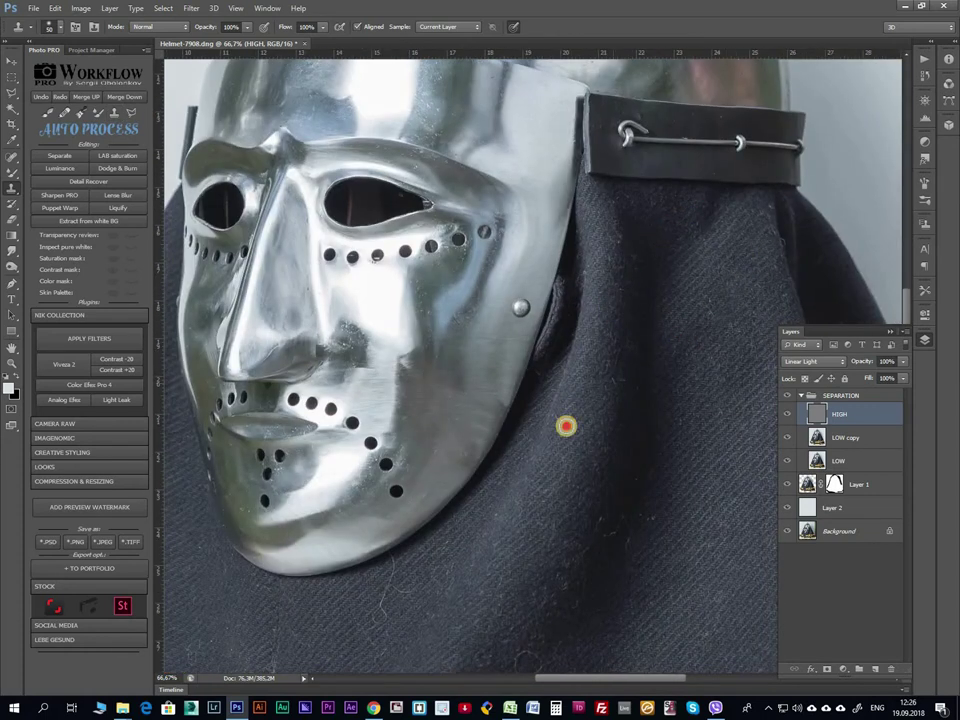
pyautogui.moveTo(566, 427); pyautogui.dragTo(512, 347)
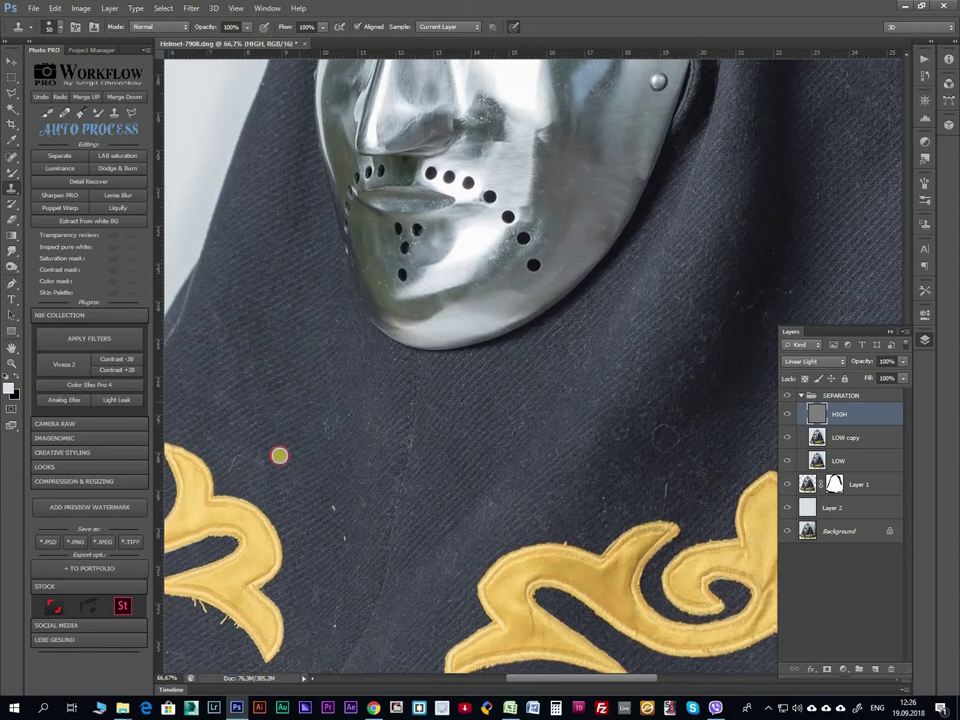
pyautogui.moveTo(562, 446); pyautogui.dragTo(524, 307)
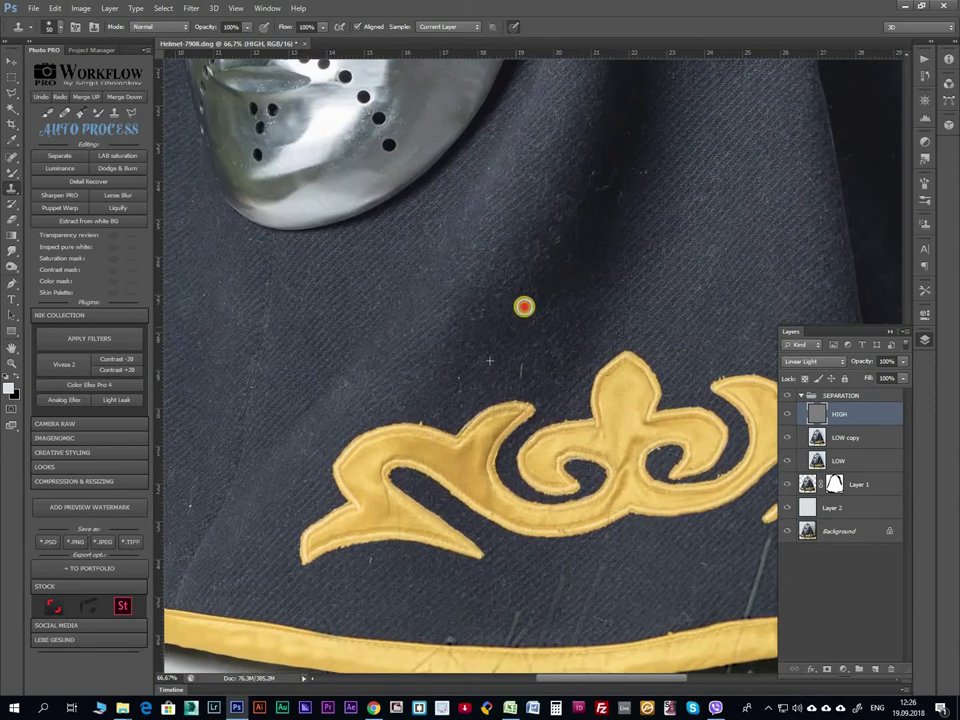
pyautogui.moveTo(775, 520); pyautogui.dragTo(598, 246)
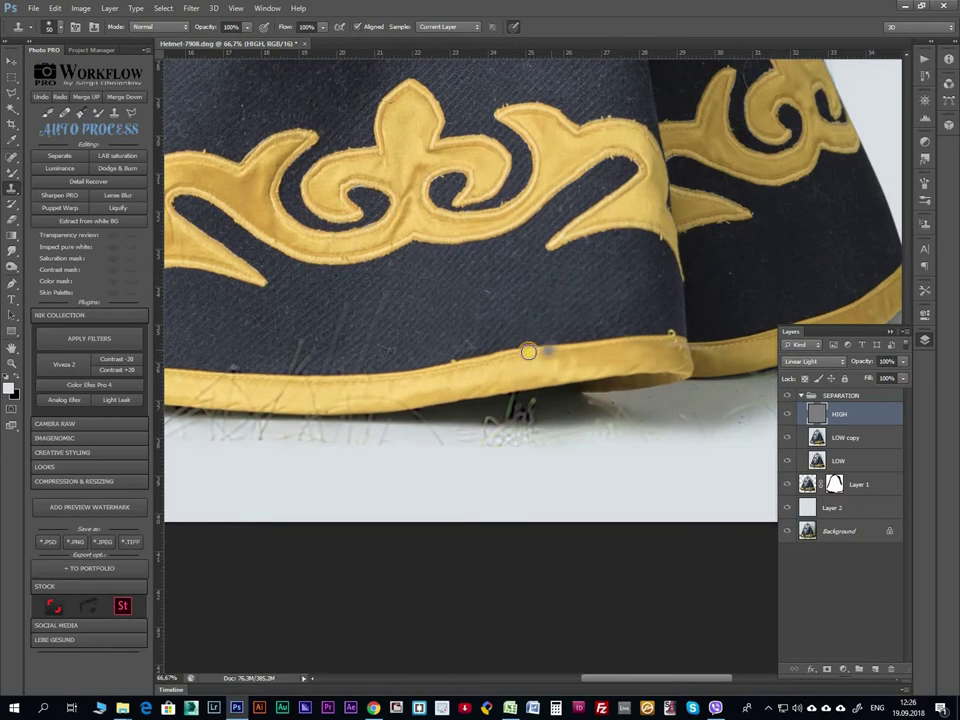
pyautogui.moveTo(458, 309); pyautogui.dragTo(323, 234)
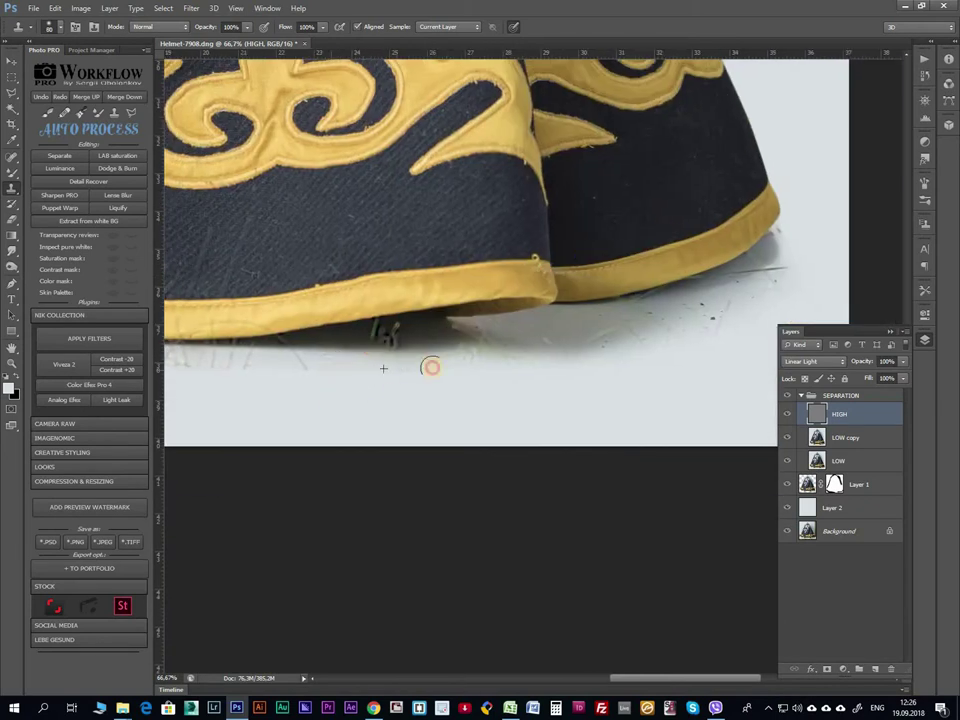
pyautogui.moveTo(613, 358); pyautogui.dragTo(521, 387)
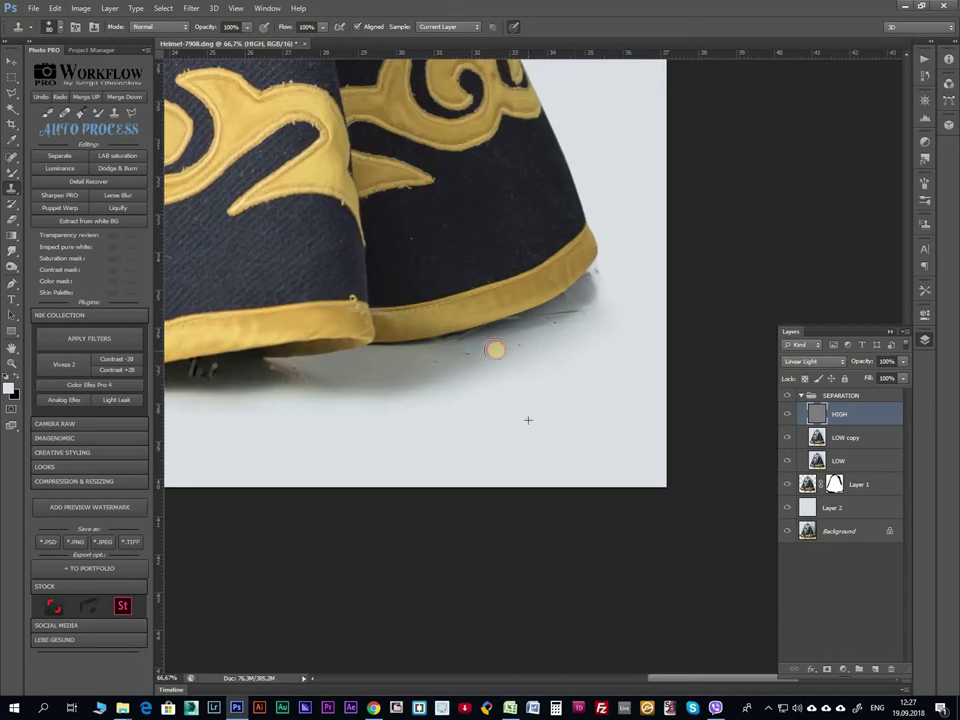
pyautogui.moveTo(438, 352); pyautogui.dragTo(495, 420)
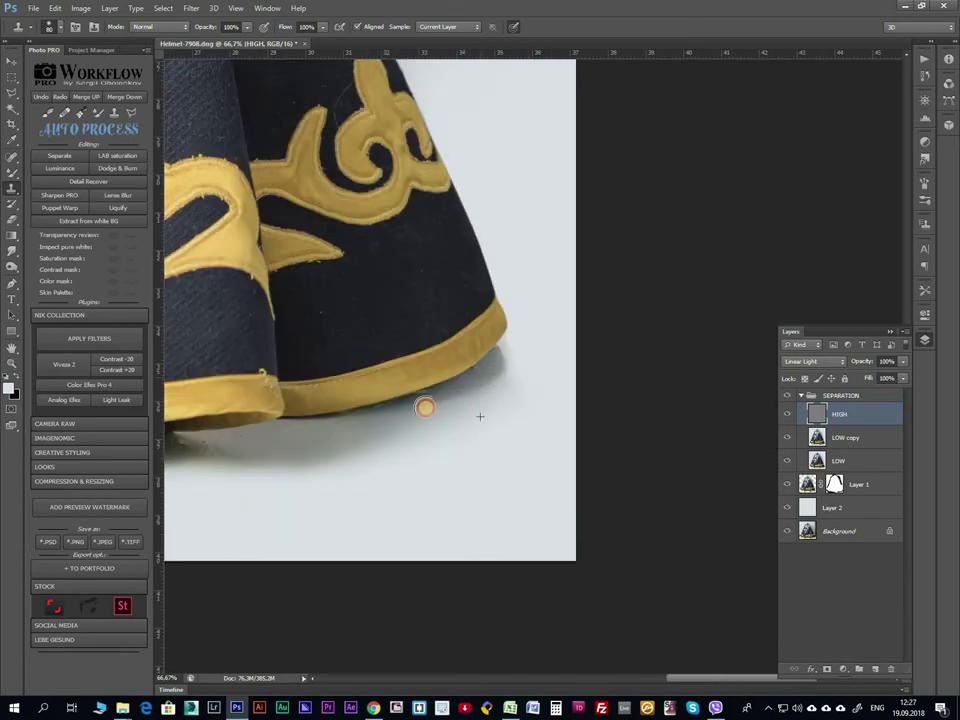
pyautogui.moveTo(334, 333); pyautogui.dragTo(514, 250)
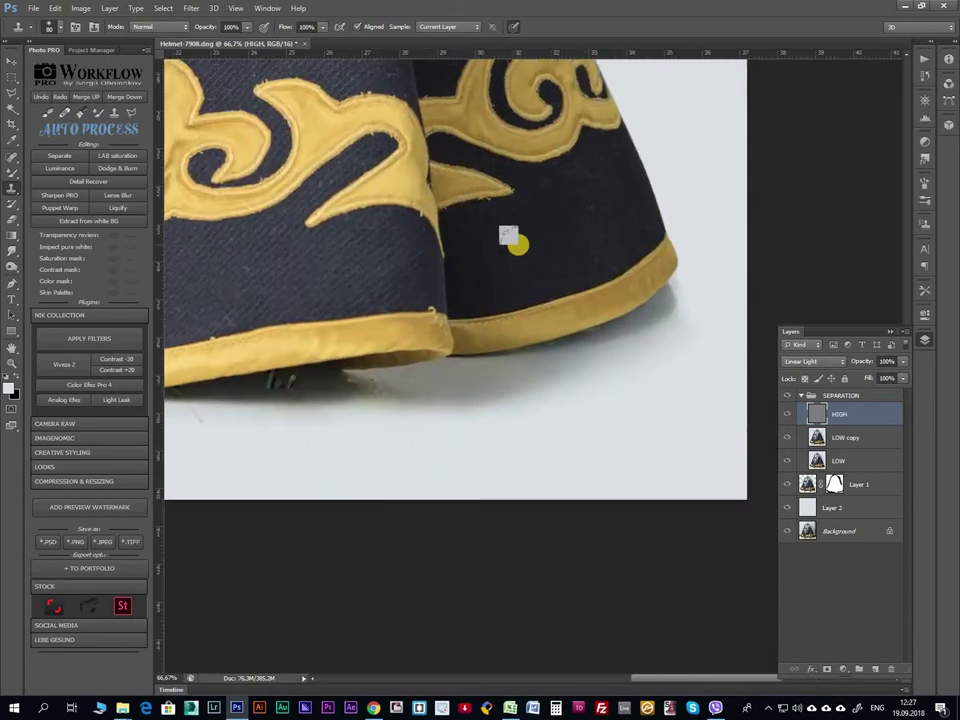
pyautogui.scroll(2, 514, 250)
# Clone away a spot on the yellow hem and bring its right side into view.
pyautogui.scroll(1, 522, 343)
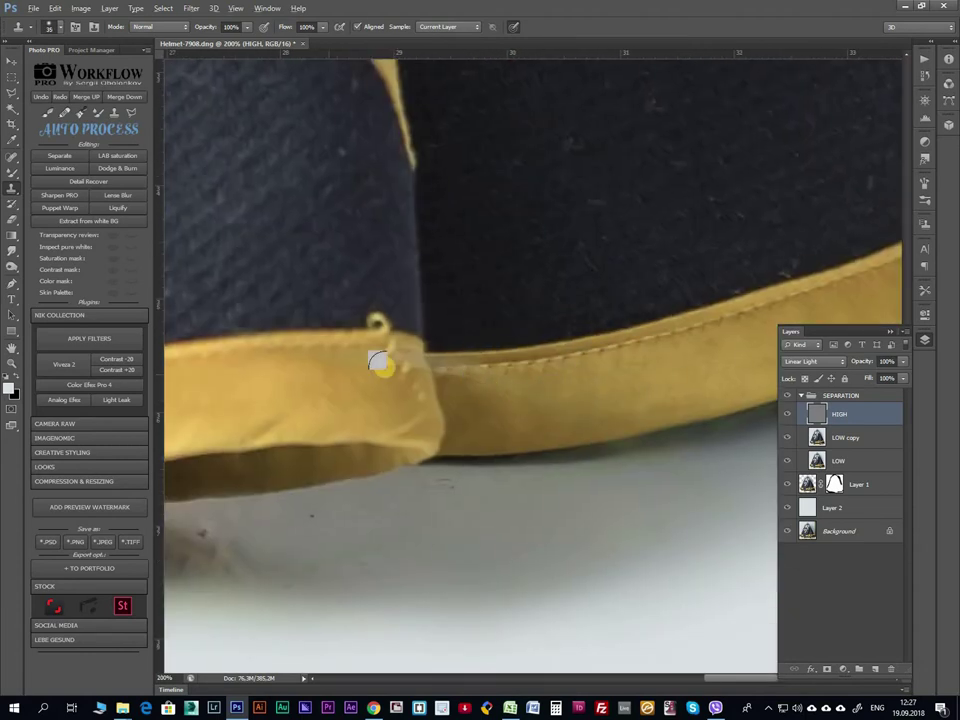
pyautogui.click(495, 392)
pyautogui.moveTo(569, 500)
pyautogui.mouseDown()
pyautogui.moveTo(579, 343)
pyautogui.moveTo(524, 345)
pyautogui.mouseUp()
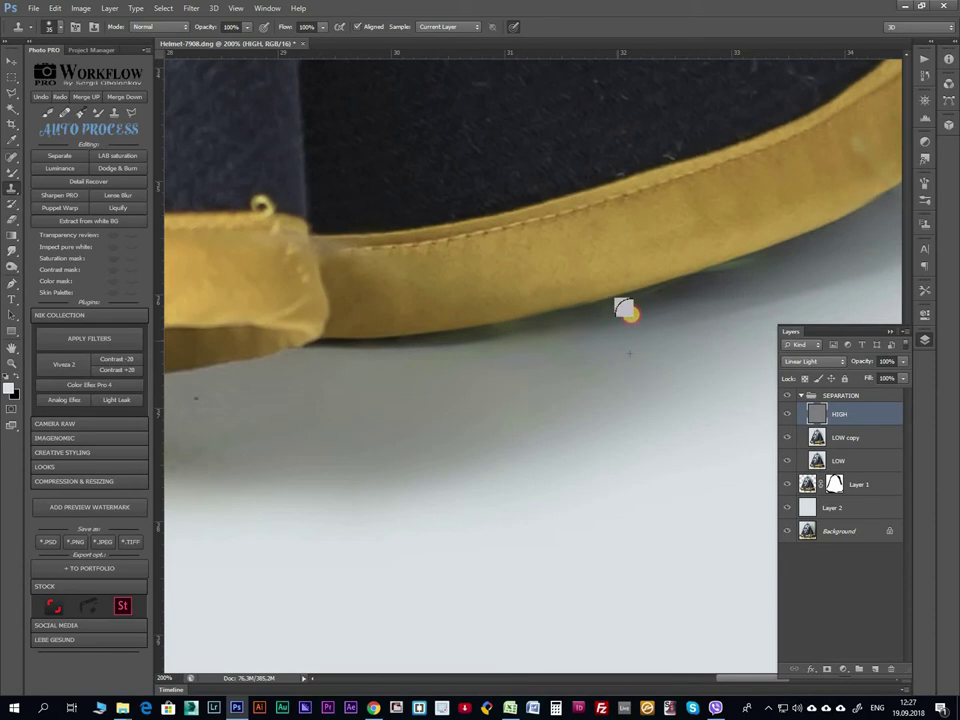
pyautogui.hscroll(3, 626, 312)
# With HIGH hidden, mixer-brush the hem's lower edge smooth on the LOW copy layer.
pyautogui.click(787, 413)
pyautogui.click(840, 437)
pyautogui.press('b')
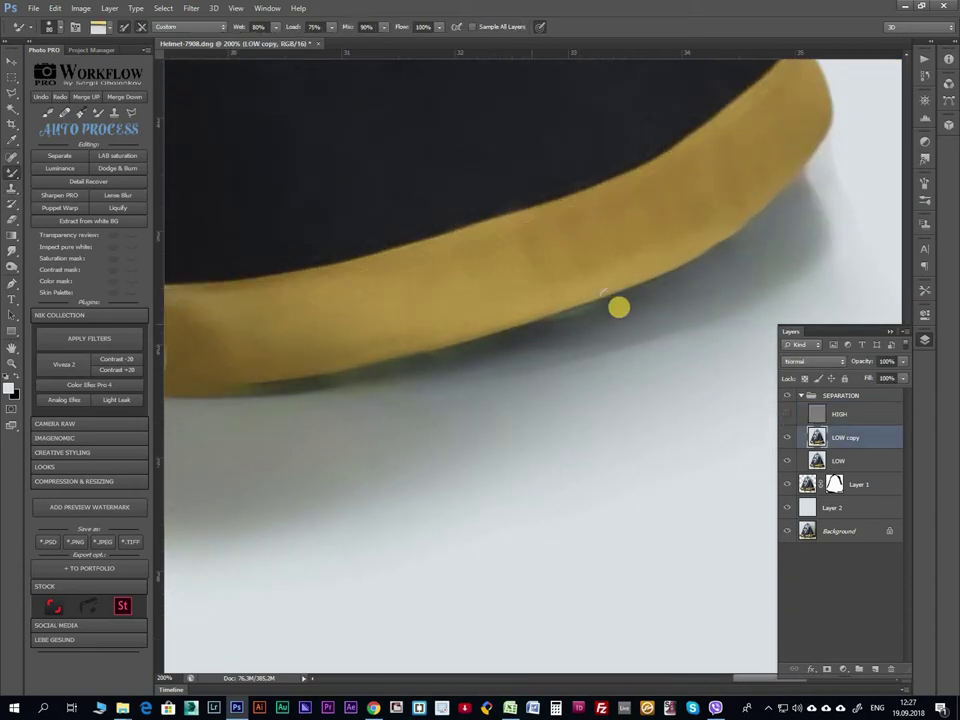
pyautogui.moveTo(606, 309); pyautogui.dragTo(560, 334)
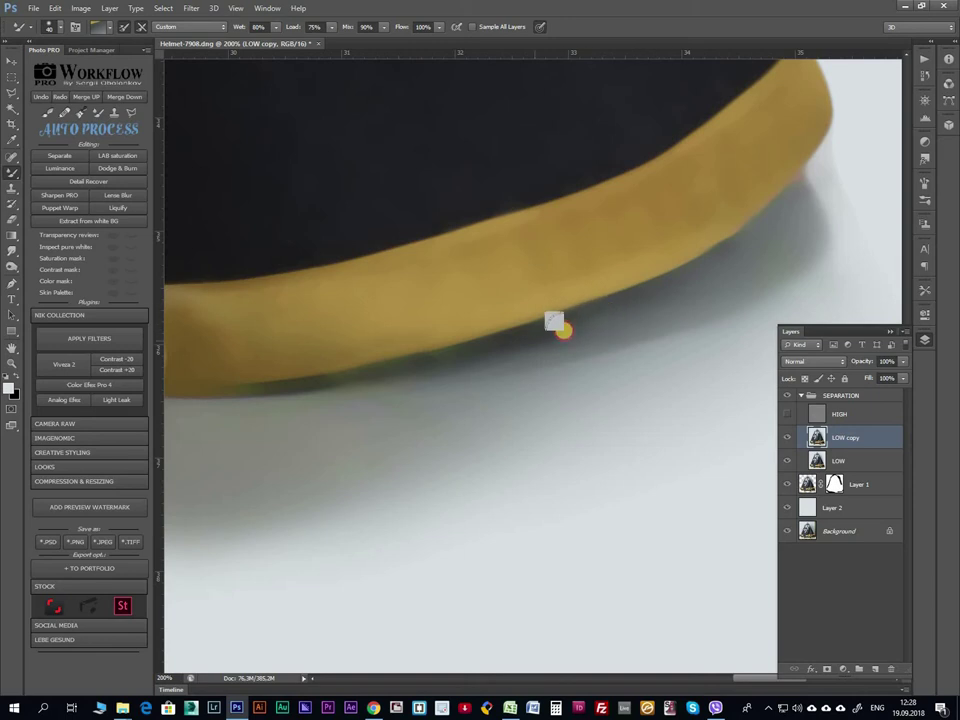
pyautogui.moveTo(420, 349); pyautogui.dragTo(431, 369)
pyautogui.moveTo(538, 365); pyautogui.dragTo(433, 368)
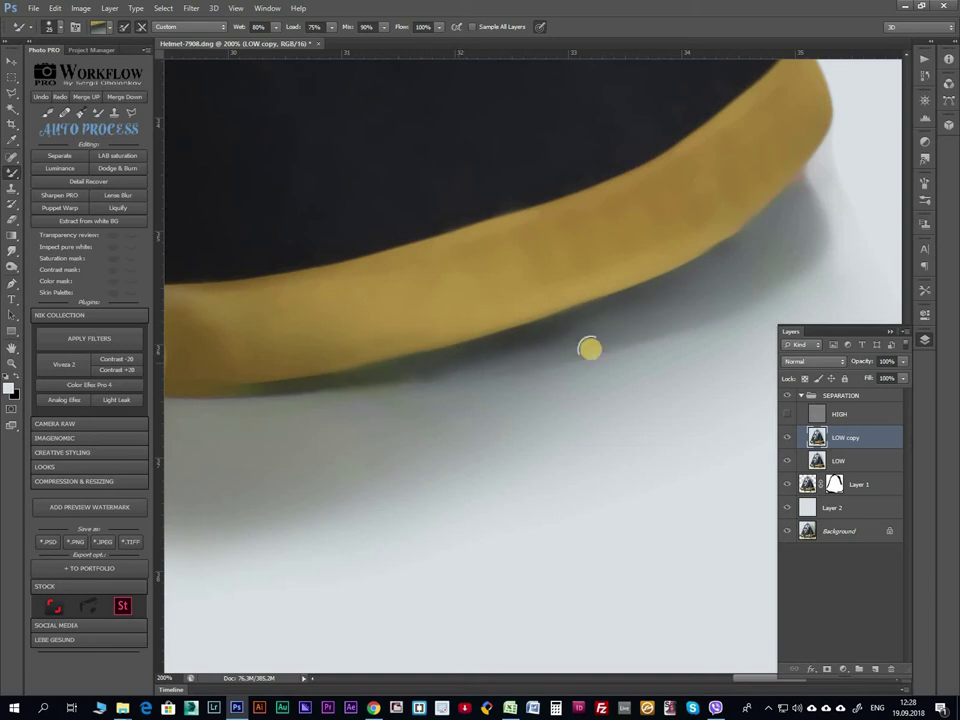
# Move right along the hem at 100% zoom and smooth more of its lower edge on LOW copy.
pyautogui.click(821, 413)
pyautogui.click(787, 413)
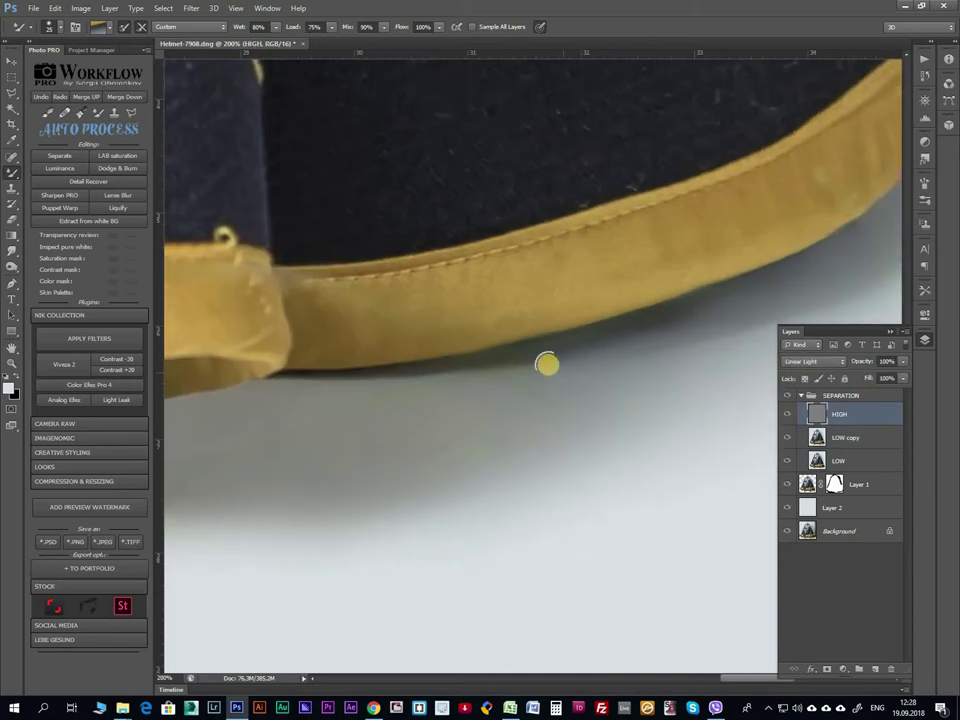
pyautogui.moveTo(748, 298); pyautogui.dragTo(560, 339)
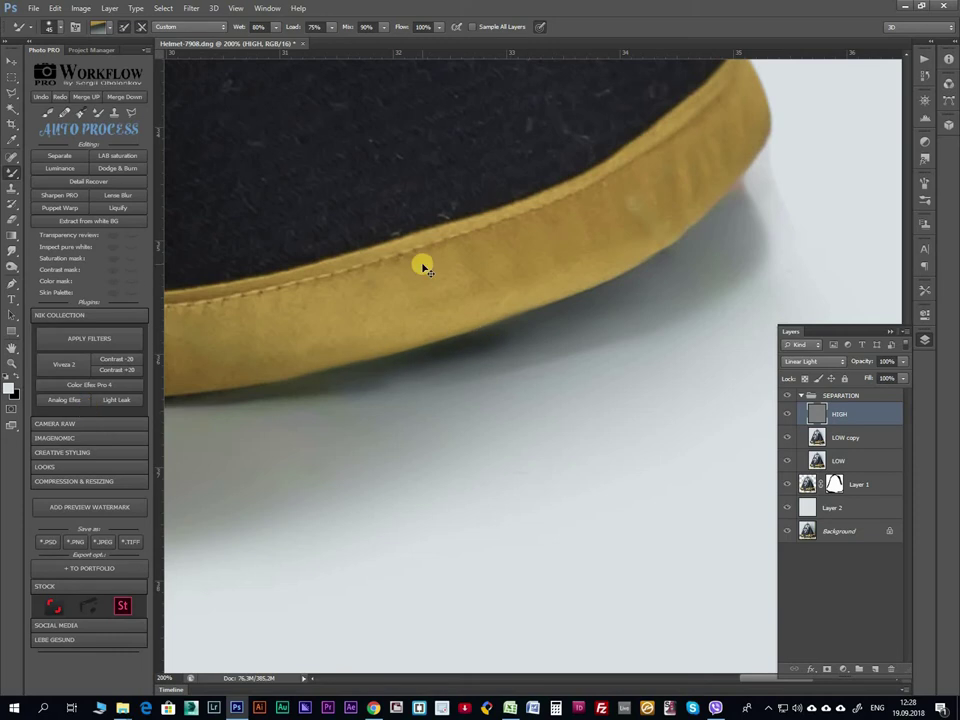
pyautogui.hotkey('ctrl', '-')
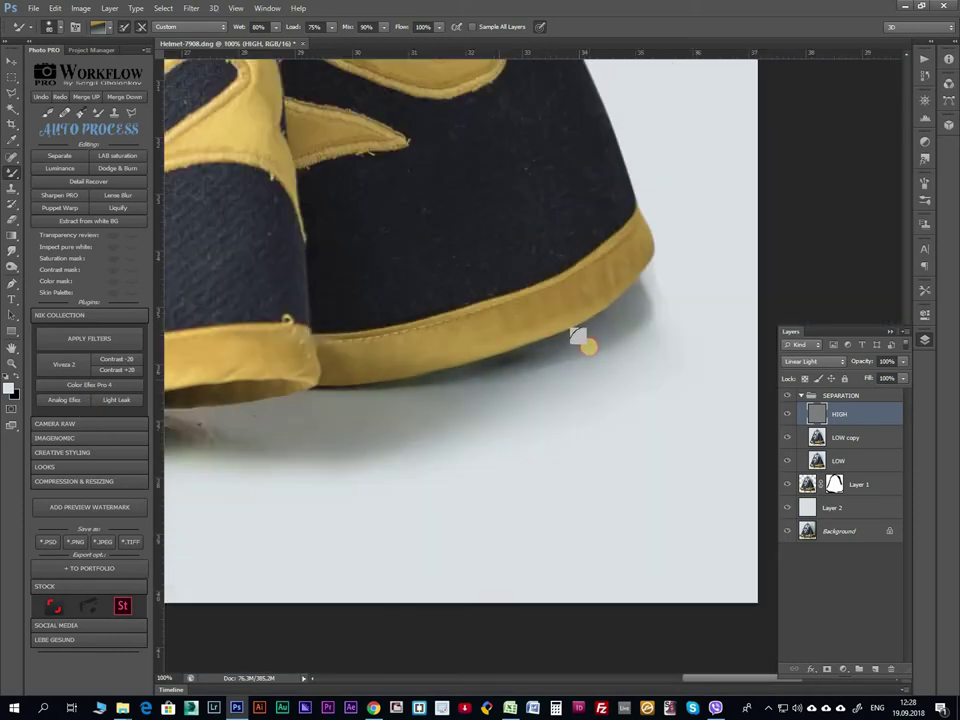
pyautogui.click(787, 413)
pyautogui.hotkey('alt', '[')
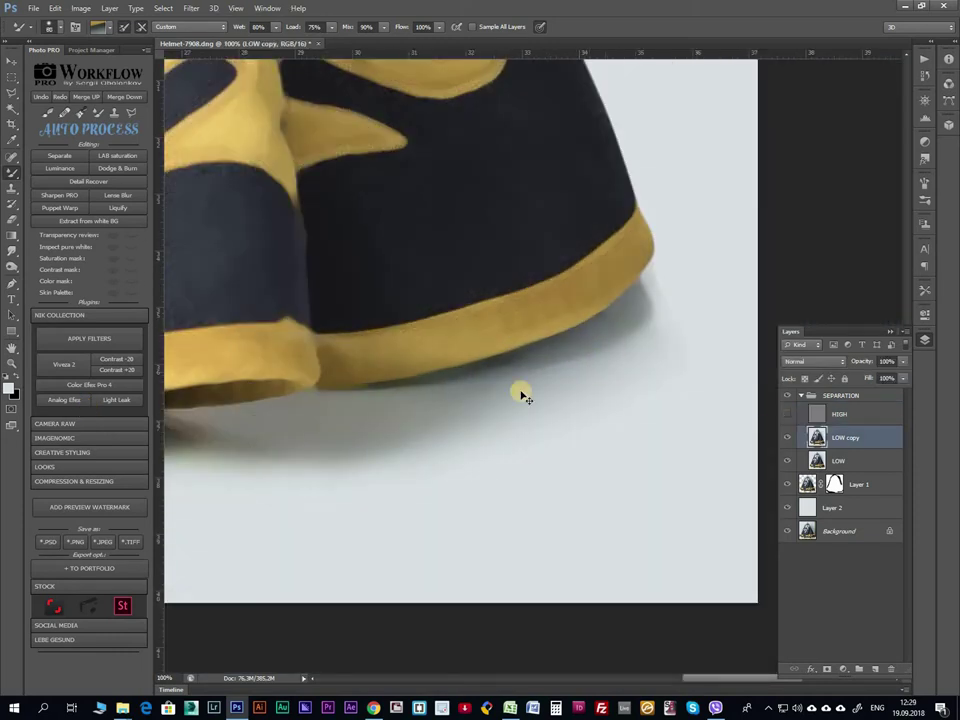
pyautogui.moveTo(551, 347); pyautogui.dragTo(755, 292)
pyautogui.moveTo(500, 375); pyautogui.dragTo(484, 368)
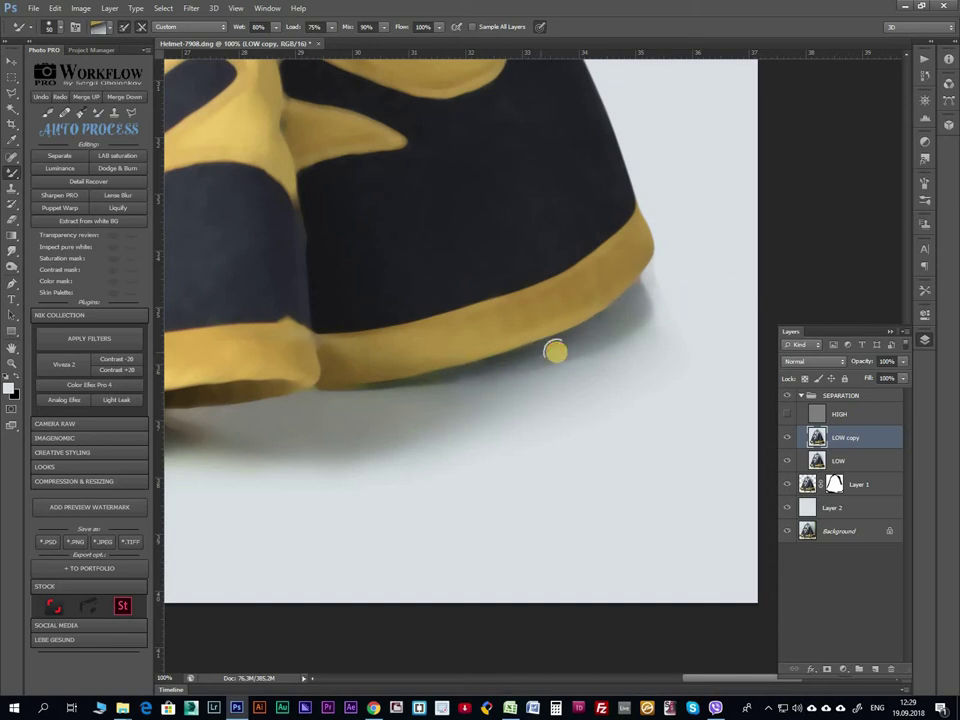
# Switch to the Smudge tool on LOW copy, then restore HIGH's fabric detail at the hem's right end.
pyautogui.click(791, 414)
pyautogui.scroll(2, 512, 334)
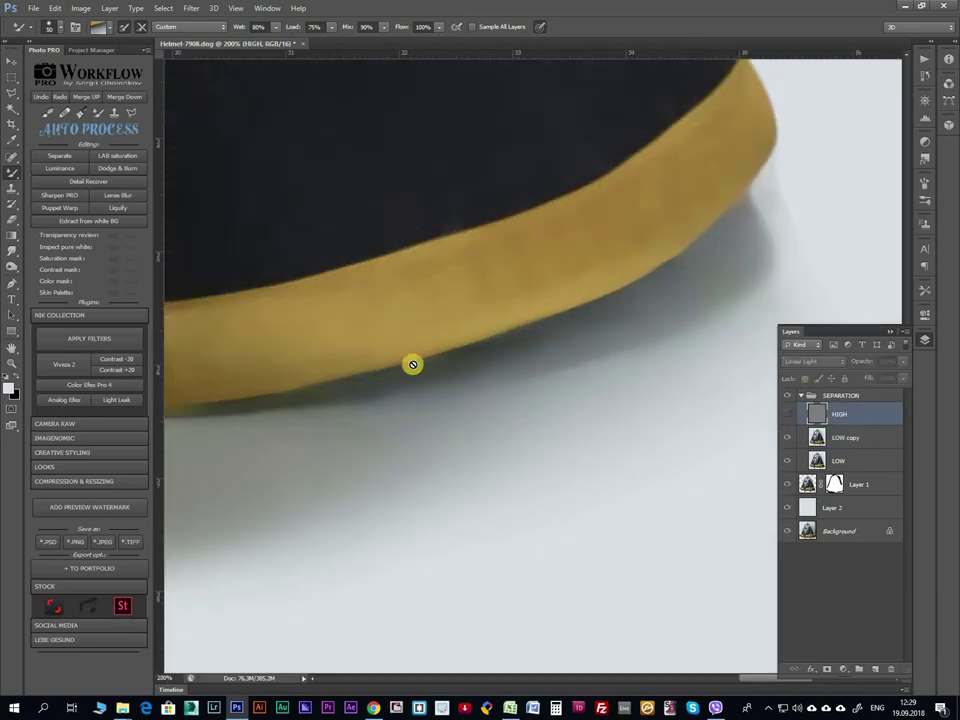
pyautogui.click(12, 250)
pyautogui.click(805, 435)
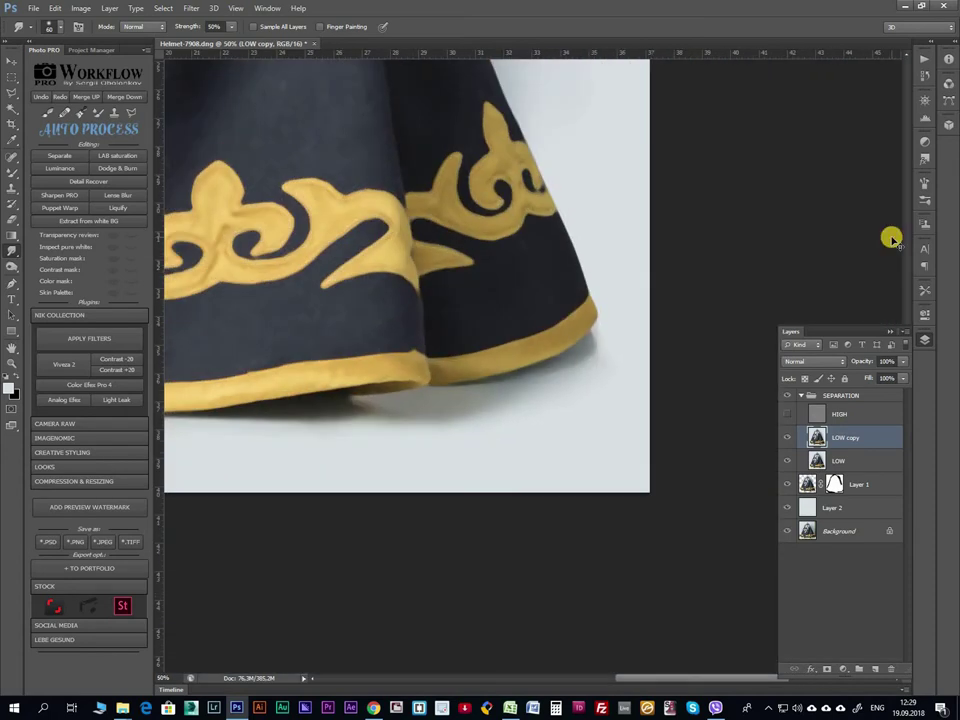
pyautogui.click(812, 412)
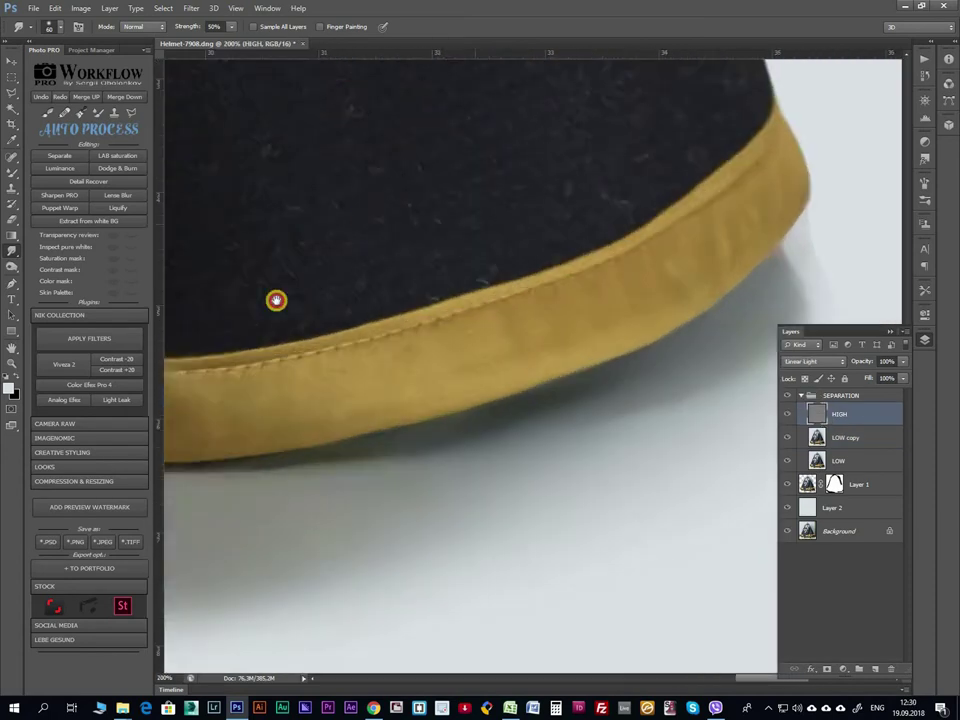
pyautogui.moveTo(594, 264); pyautogui.dragTo(257, 279)
# Cycle between tools and layers, ending with HIGH visible and selected at 100% zoom.
pyautogui.press('s')
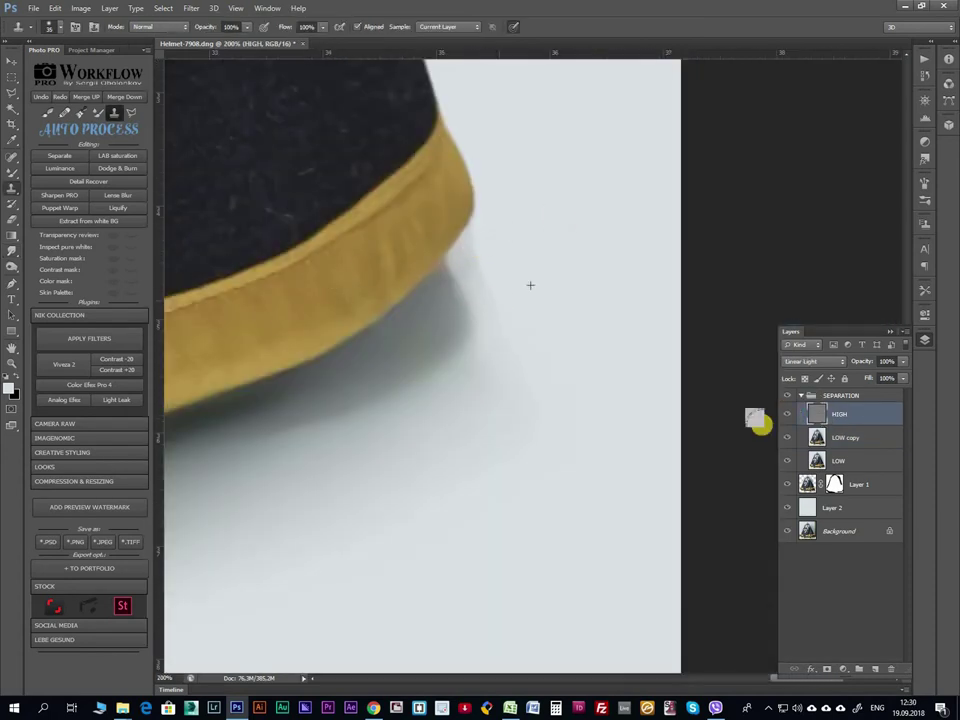
pyautogui.press('b')
pyautogui.hotkey('ctrl', ',')
pyautogui.hotkey('alt', '[')
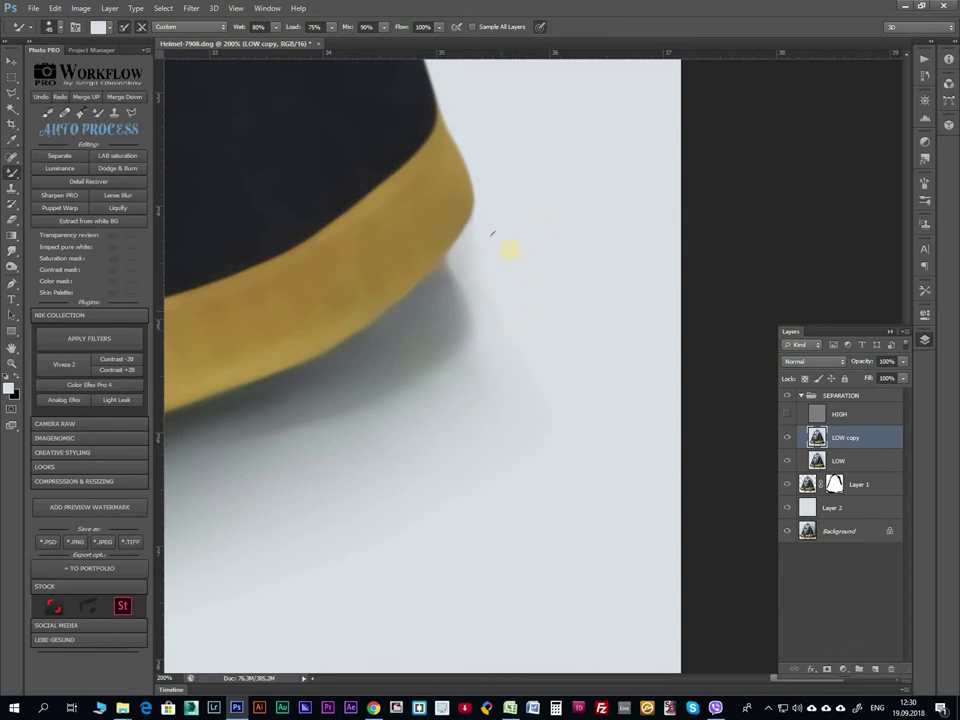
pyautogui.hotkey('ctrl', '-')
pyautogui.hotkey('ctrl', ',')
pyautogui.hotkey('alt', ']')
# At 200% zoom, clone out the dark marks below the yellow strap with the Clone Stamp.
pyautogui.press('s')
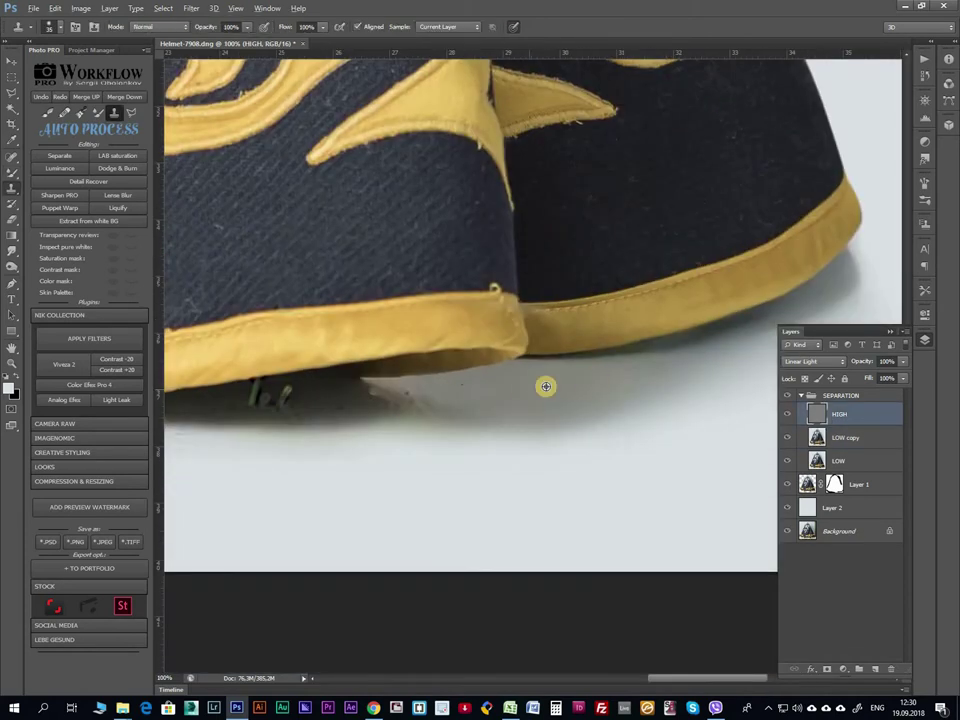
pyautogui.hotkey('ctrl', '+')
pyautogui.moveTo(525, 403); pyautogui.dragTo(785, 343)
pyautogui.moveTo(401, 414); pyautogui.dragTo(536, 414)
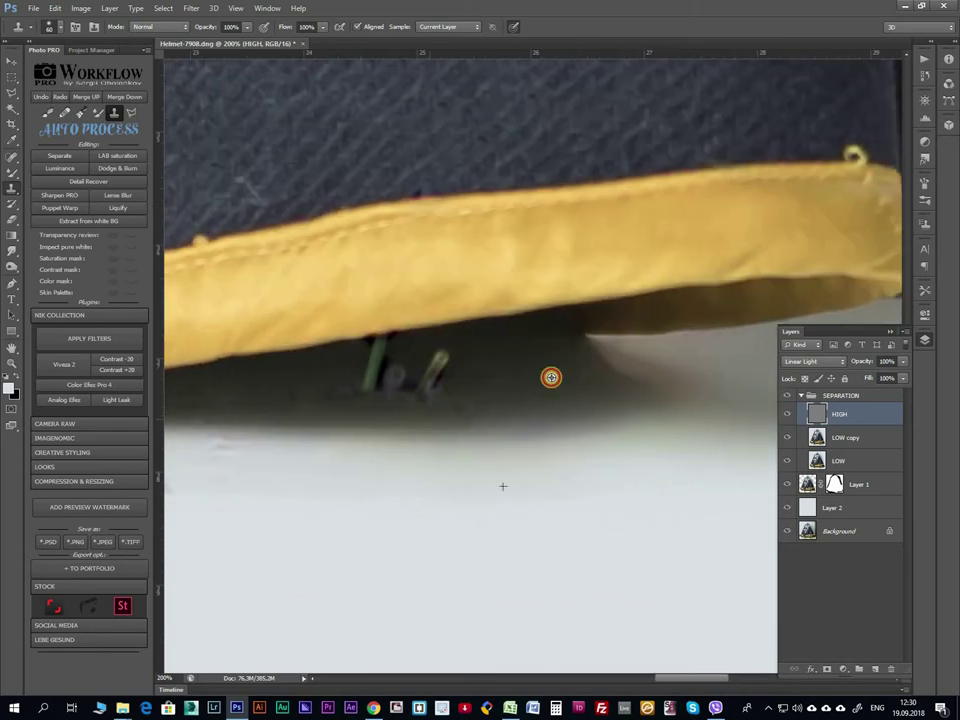
pyautogui.moveTo(404, 292); pyautogui.dragTo(527, 347)
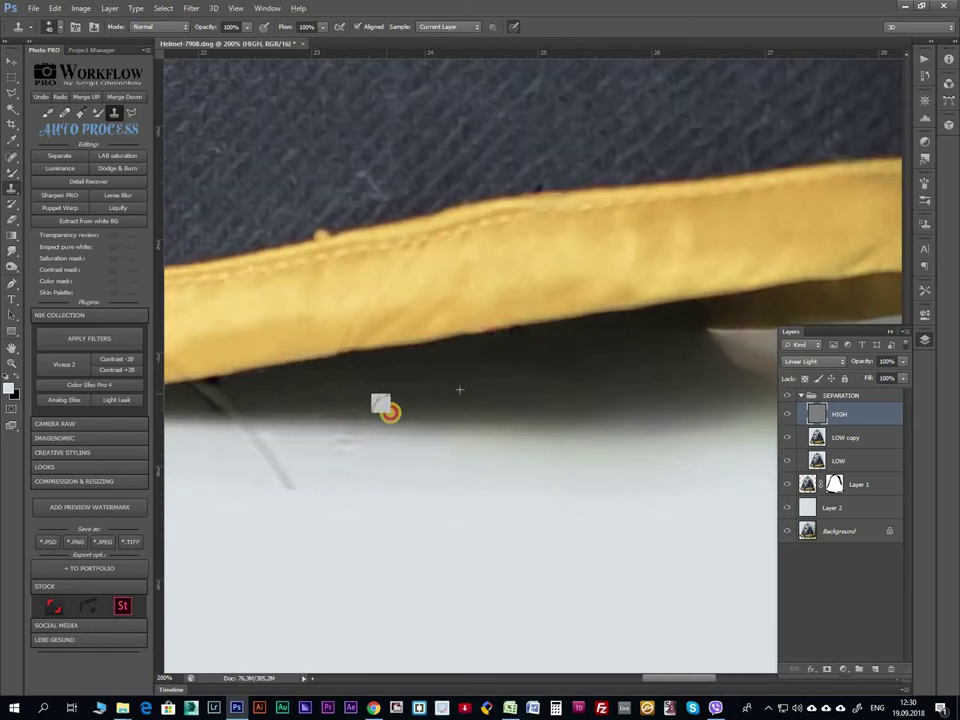
pyautogui.hscroll(-5, 608, 400)
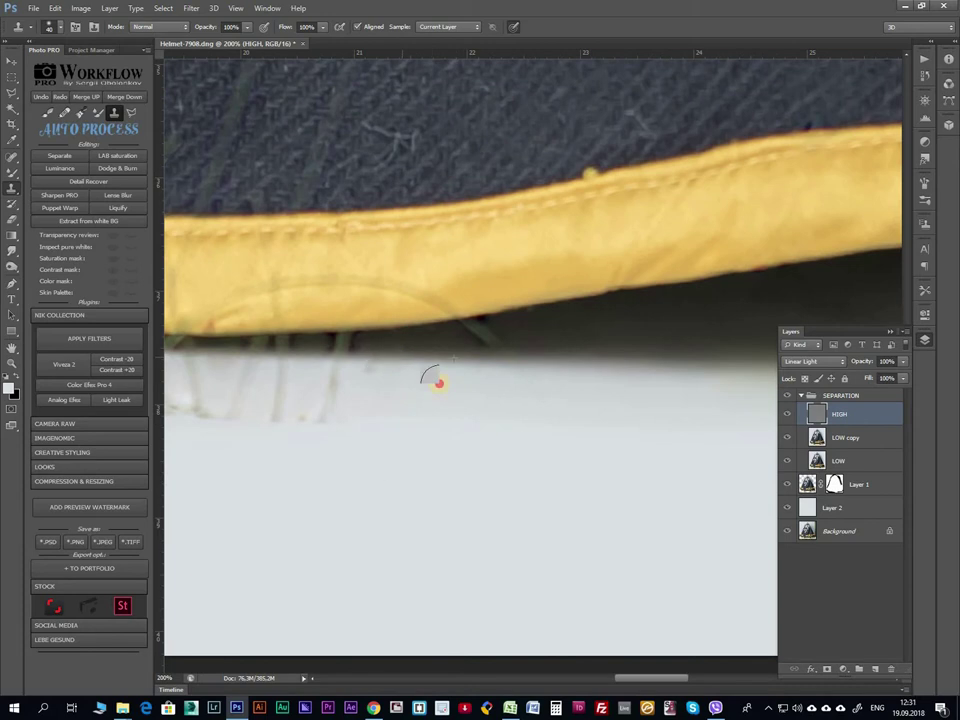
pyautogui.hscroll(-5, 617, 427)
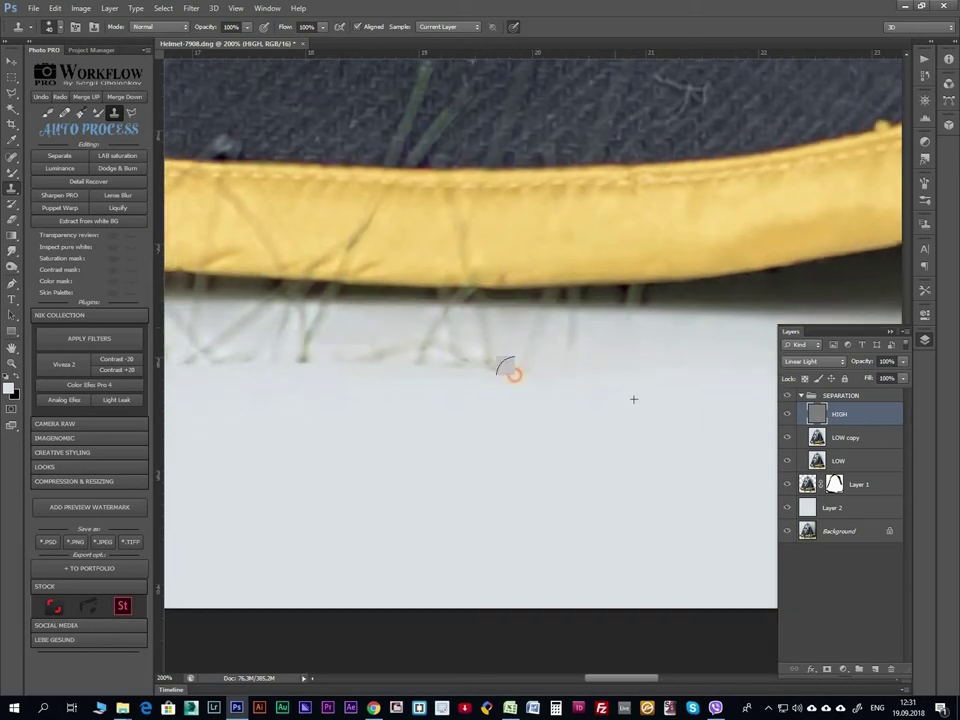
pyautogui.hscroll(-5, 345, 378)
pyautogui.moveTo(315, 250); pyautogui.dragTo(605, 281)
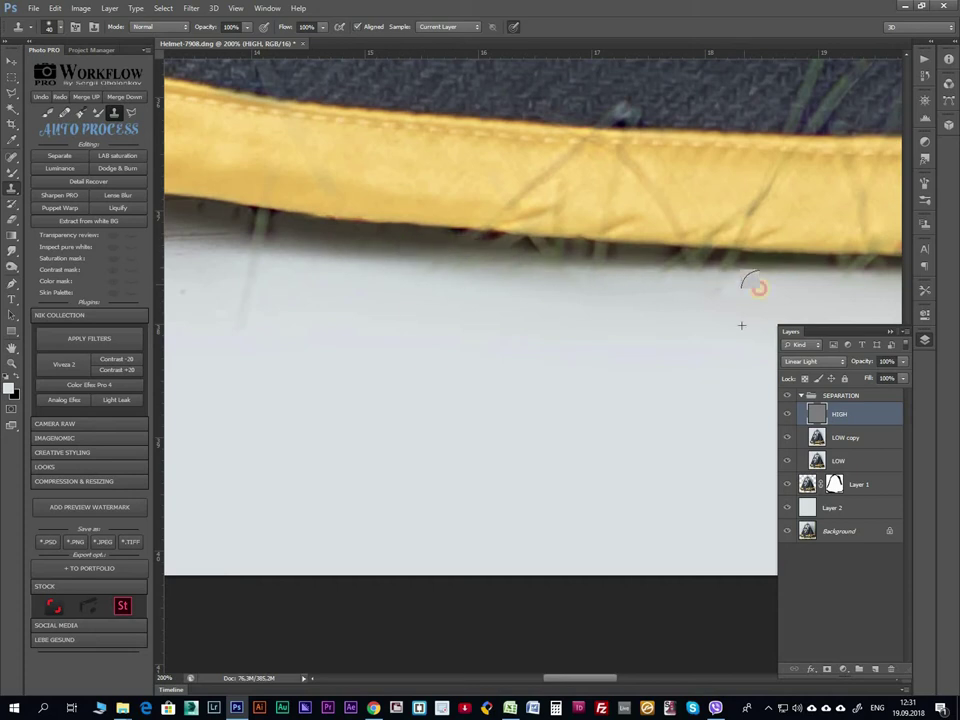
# Clone away the dark blob on the fabric edge and the red speck on the band's edge.
pyautogui.scroll(3, 486, 192)
pyautogui.hscroll(2, 450, 250)
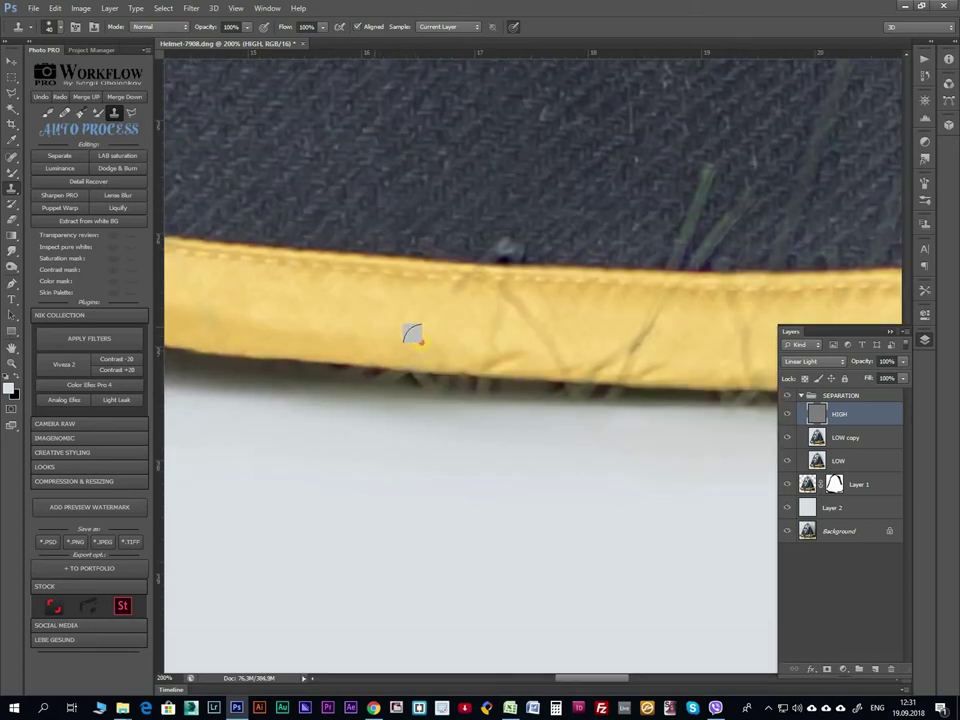
pyautogui.click(497, 240)
pyautogui.scroll(2, 497, 238)
pyautogui.hscroll(3, 505, 240)
pyautogui.scroll(4, 531, 266)
pyautogui.hscroll(4, 480, 300)
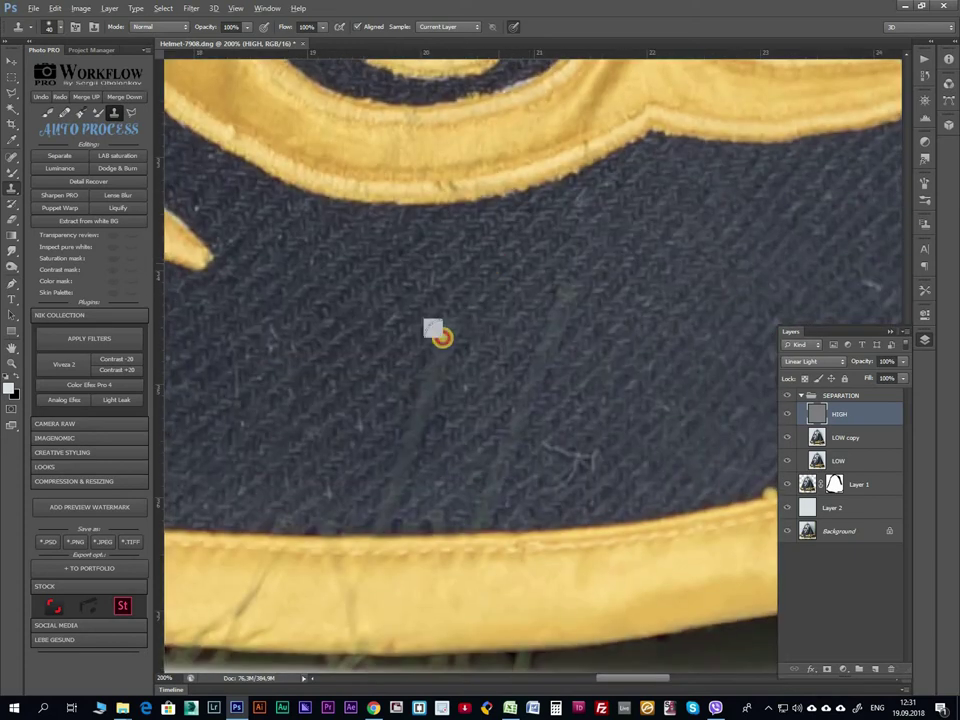
pyautogui.scroll(-3, 499, 351)
pyautogui.hscroll(-2, 480, 390)
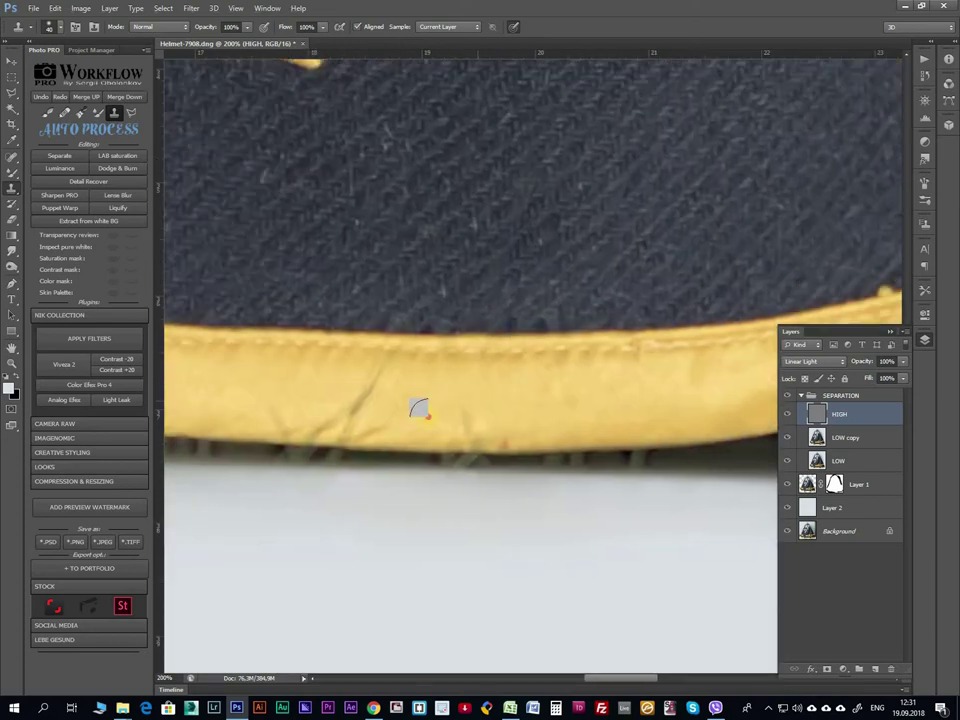
pyautogui.click(510, 441)
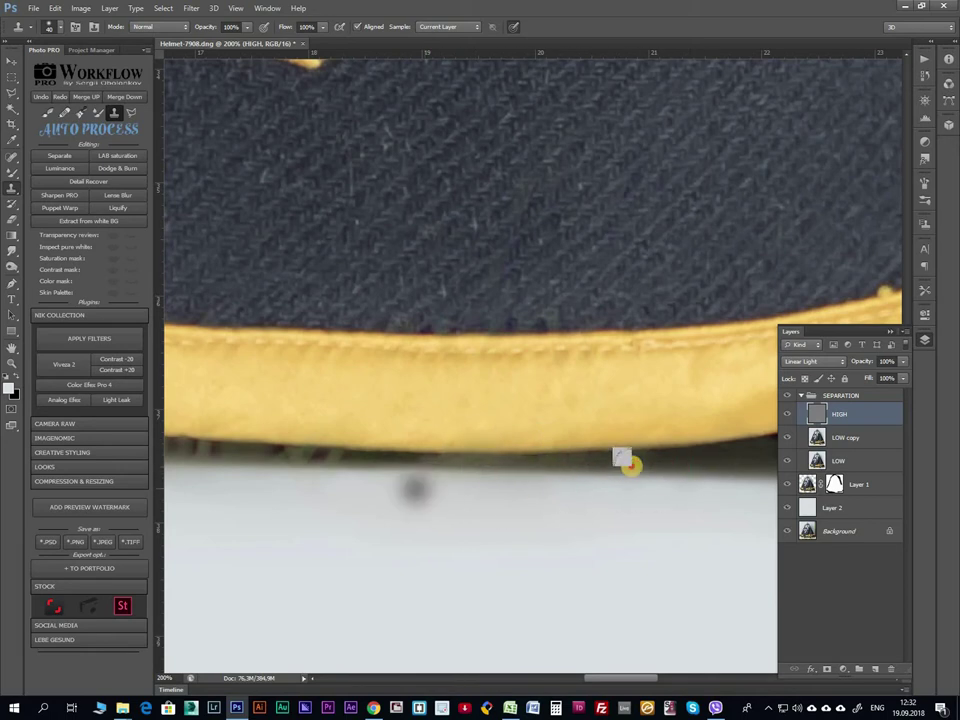
# Clone out the dark speck under the band and pan toward the lower rim and canvas bottom.
pyautogui.scroll(-1, 560, 452)
pyautogui.hscroll(-3, 545, 449)
pyautogui.scroll(-1, 559, 429)
pyautogui.hscroll(-5, 559, 429)
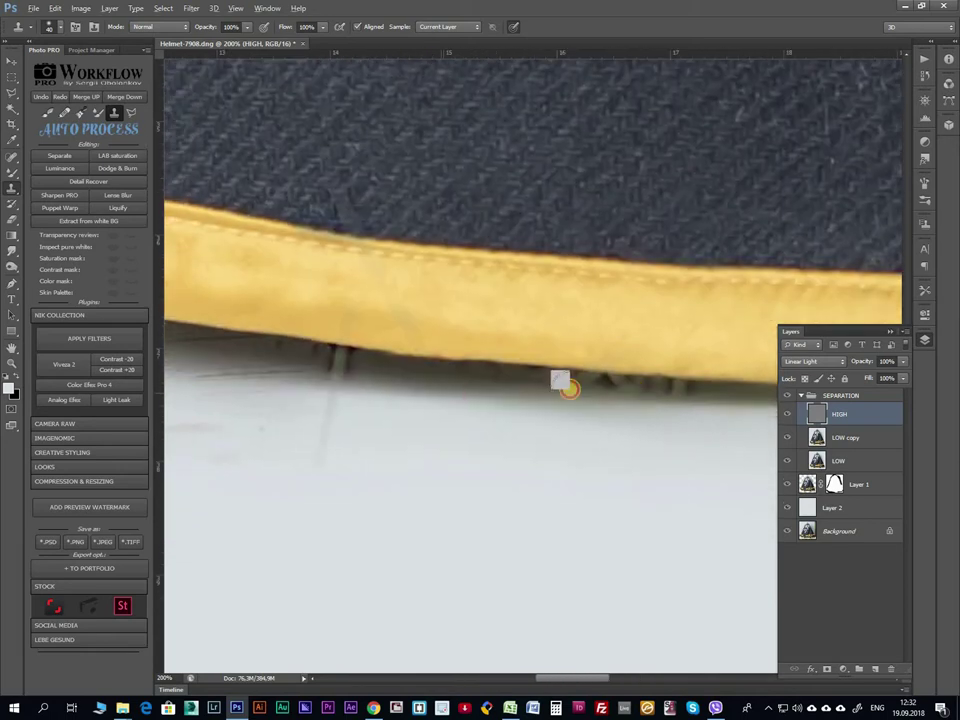
pyautogui.click(343, 360)
pyautogui.hscroll(-2, 563, 436)
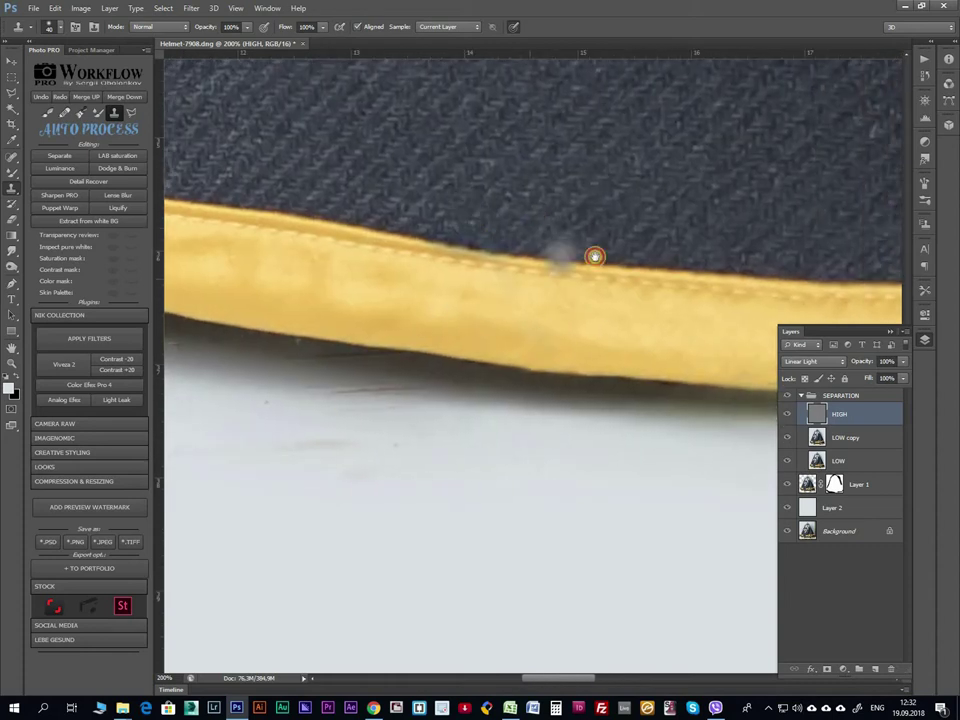
pyautogui.moveTo(386, 393); pyautogui.dragTo(632, 243)
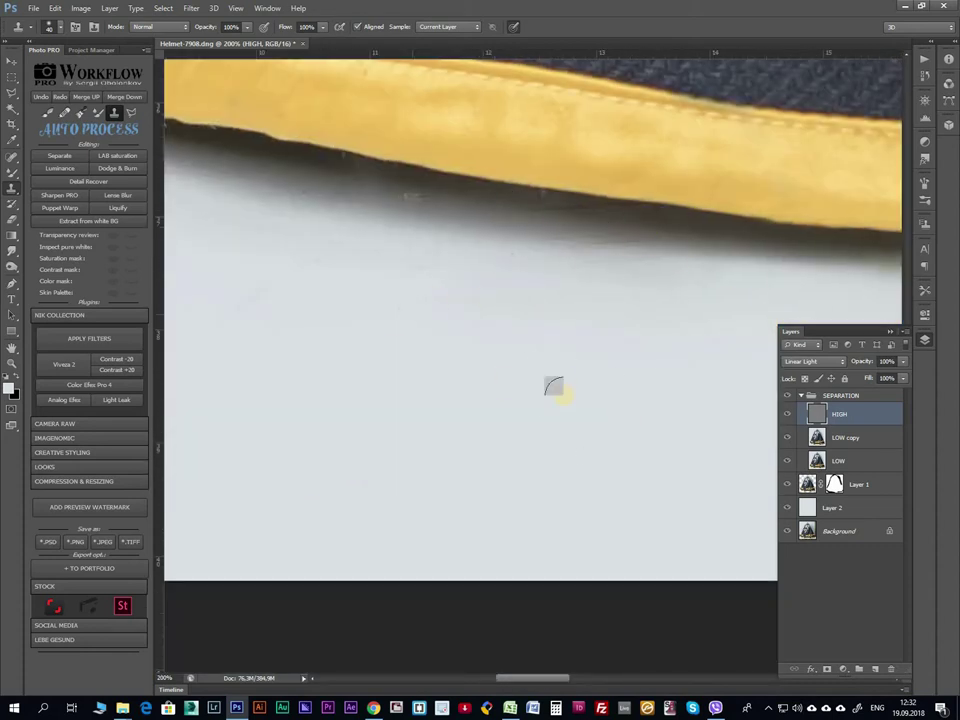
pyautogui.hscroll(-3, 561, 386)
pyautogui.hscroll(-3, 540, 315)
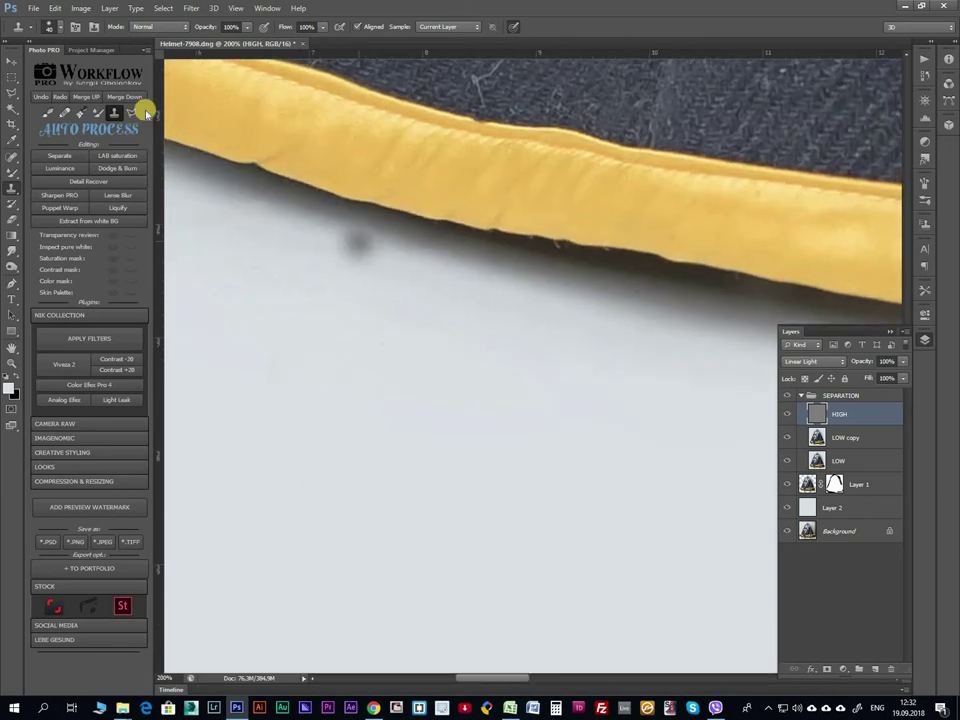
# Zoom and pan around the helmet's hem edges to inspect the retouching.
pyautogui.hscroll(-3, 430, 157)
pyautogui.hotkey('ctrl', '-')
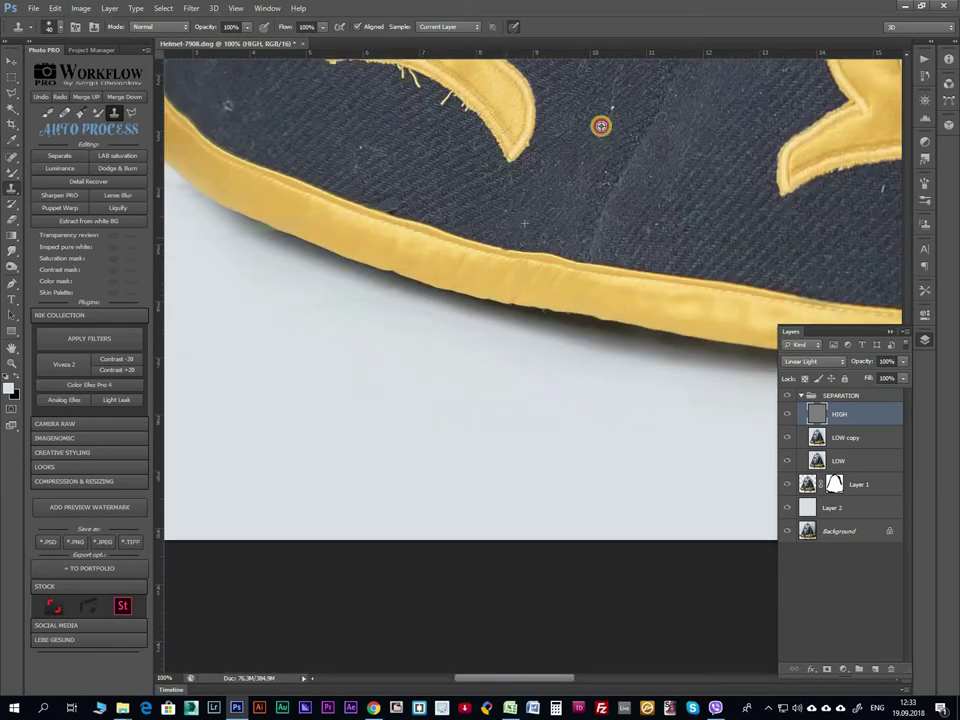
pyautogui.hscroll(-3, 520, 260)
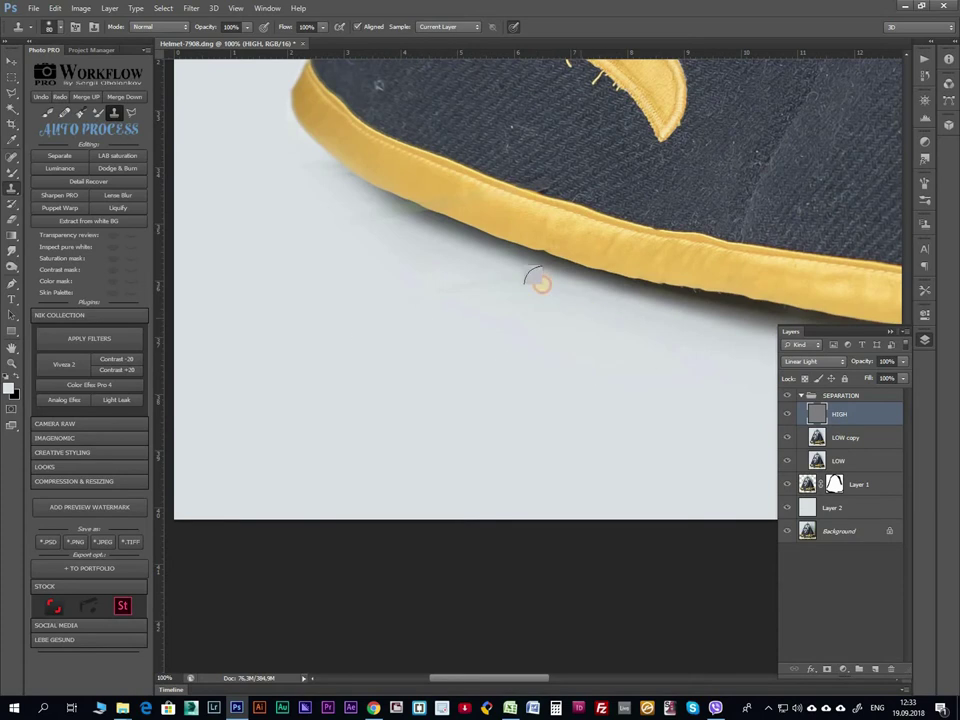
pyautogui.scroll(2, 515, 290)
pyautogui.hscroll(-2, 497, 303)
pyautogui.hotkey('ctrl', '+')
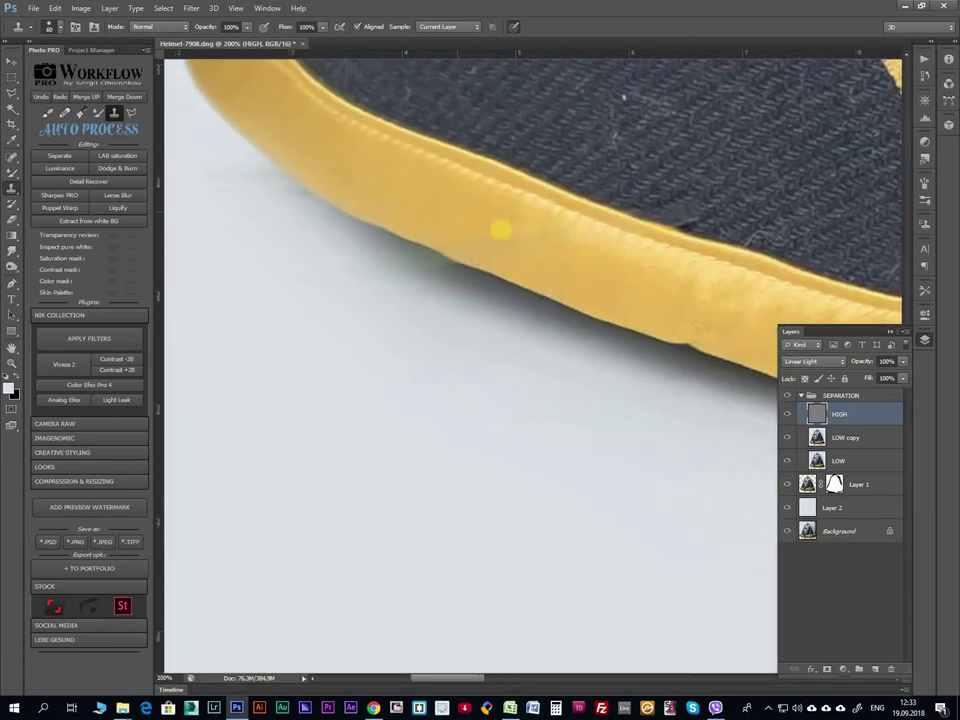
pyautogui.scroll(2, 443, 315)
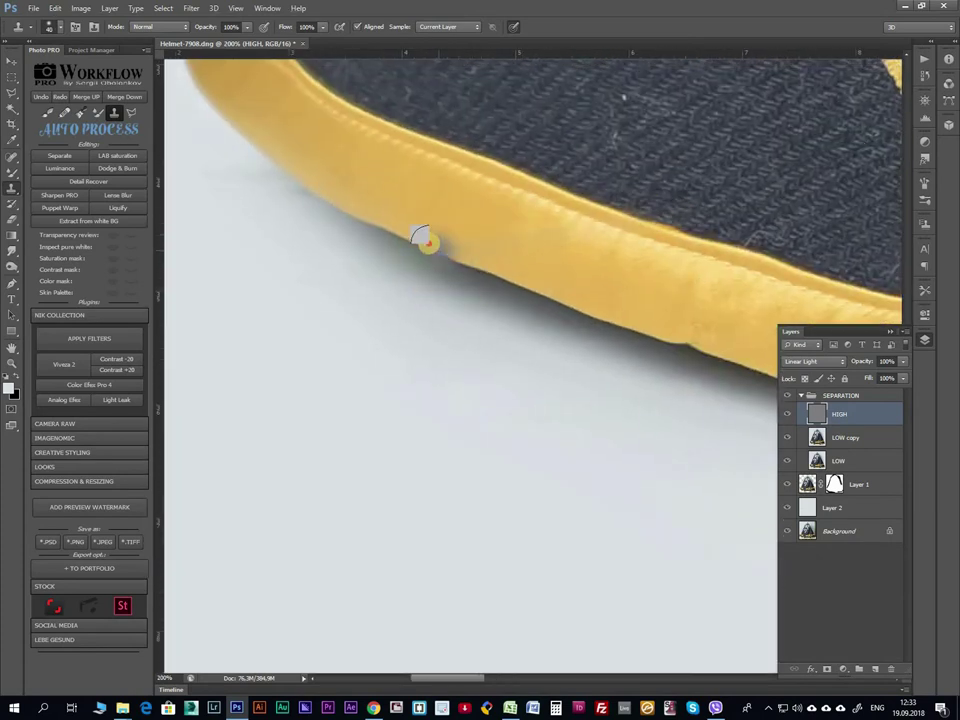
pyautogui.hscroll(-3, 300, 300)
pyautogui.scroll(3, 560, 115)
pyautogui.scroll(-2, 671, 300)
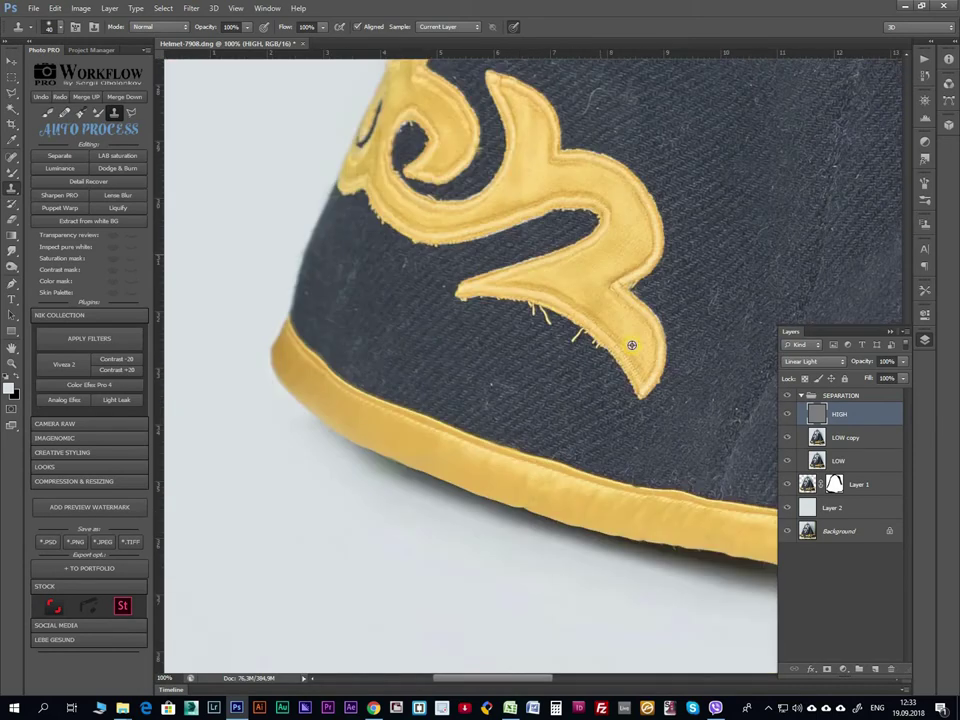
pyautogui.hscroll(-2, 503, 381)
pyautogui.scroll(2, 553, 347)
pyautogui.scroll(3, 380, 270)
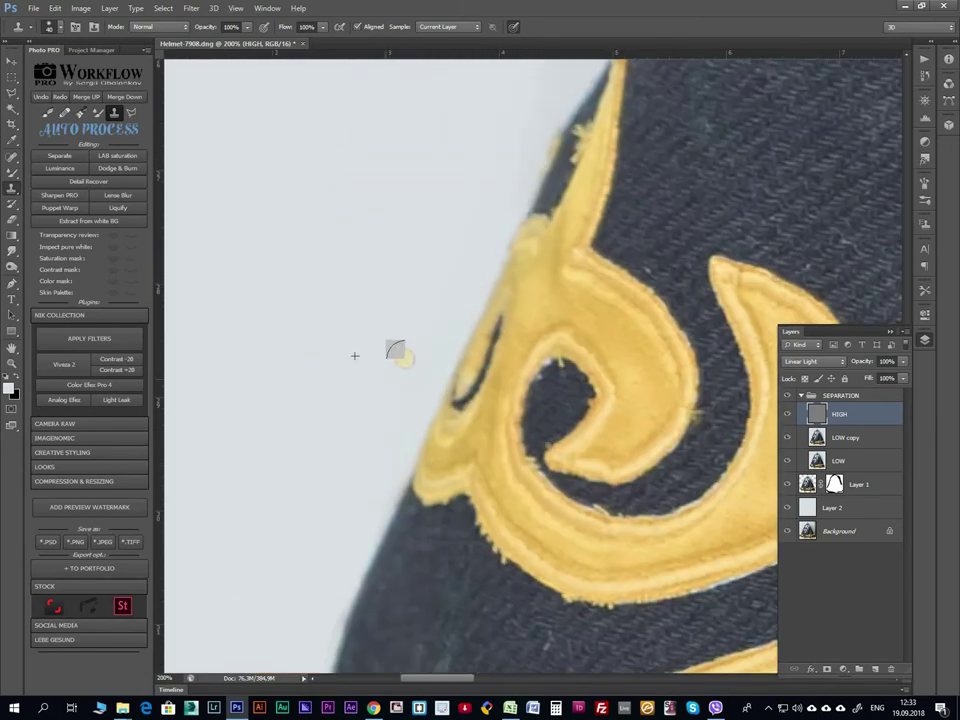
pyautogui.scroll(2, 357, 332)
pyautogui.hotkey('ctrl', '-')
pyautogui.hotkey('ctrl', '-')
pyautogui.hotkey('ctrl', '-')
pyautogui.hotkey('ctrl', '-')
pyautogui.hotkey('ctrl', '-')
pyautogui.hotkey('ctrl', '-')
# Inspect the face mask, strap, fabric and hem fold at 100% zoom.
pyautogui.hotkey('ctrl', '+')
pyautogui.hotkey('ctrl', '+')
pyautogui.hotkey('ctrl', '+')
pyautogui.hotkey('ctrl', '+')
pyautogui.hotkey('ctrl', '+')
pyautogui.moveTo(302, 240)
pyautogui.mouseDown()
pyautogui.moveTo(499, 278)
pyautogui.moveTo(467, 372)
pyautogui.moveTo(455, 529)
pyautogui.mouseUp()
pyautogui.moveTo(471, 228)
pyautogui.mouseDown()
pyautogui.moveTo(531, 399)
pyautogui.moveTo(297, 144)
pyautogui.mouseUp()
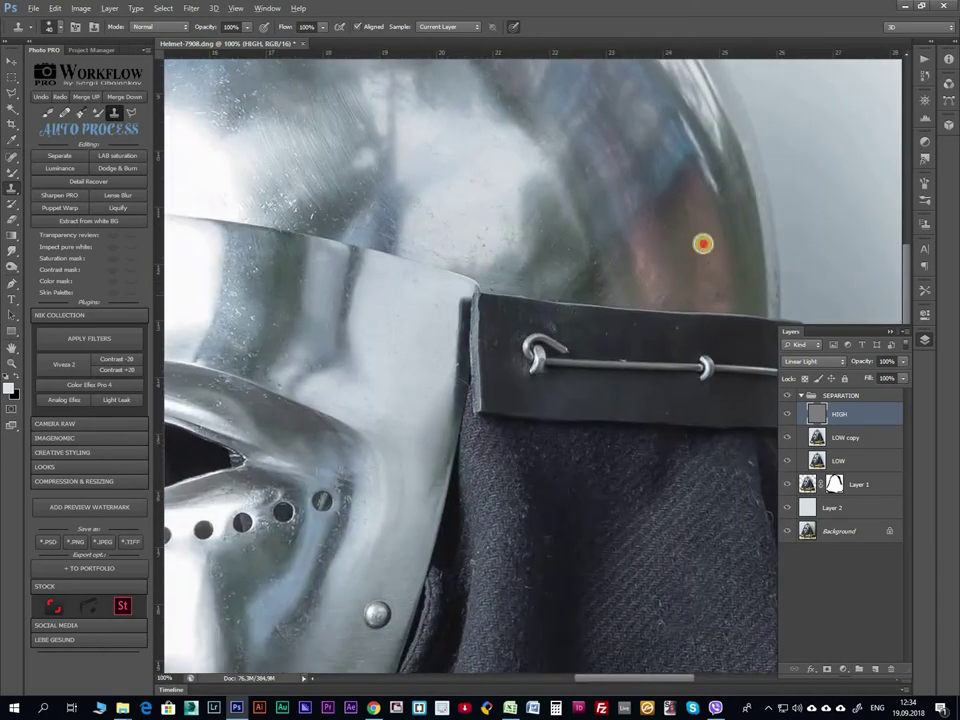
pyautogui.moveTo(671, 264); pyautogui.dragTo(501, 64)
pyautogui.moveTo(692, 439); pyautogui.dragTo(692, 163)
pyautogui.moveTo(690, 640); pyautogui.dragTo(565, 243)
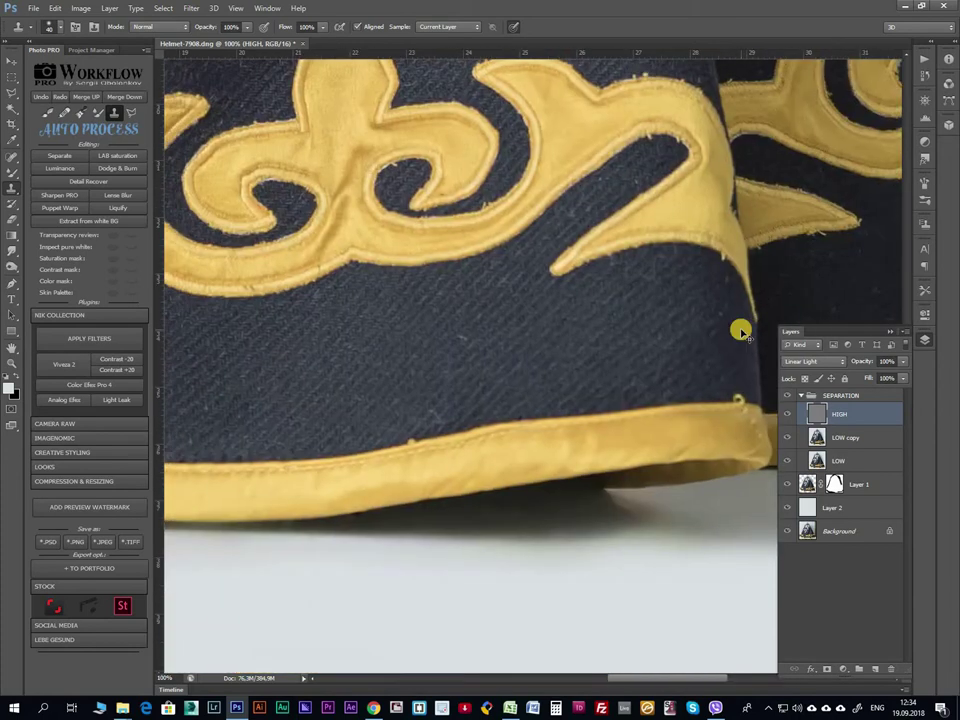
pyautogui.hotkey('ctrl', '0')
pyautogui.hotkey('ctrl', '1')
pyautogui.moveTo(429, 407); pyautogui.dragTo(508, 222)
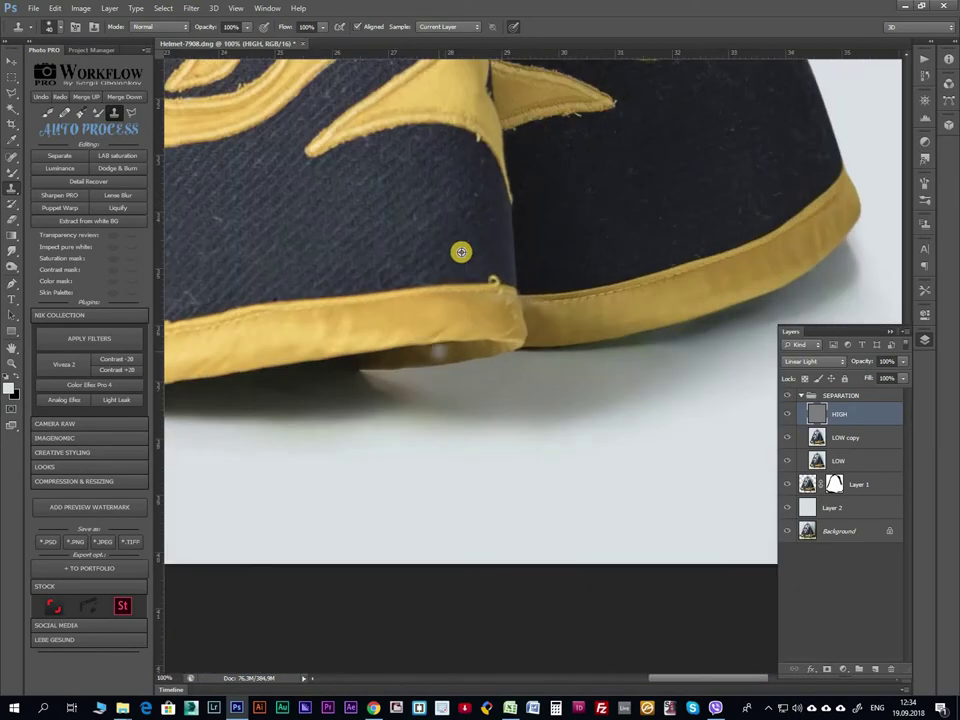
# Toggle the HIGH detail layer off and on to compare the retouch.
pyautogui.click(787, 413)
pyautogui.click(816, 437)
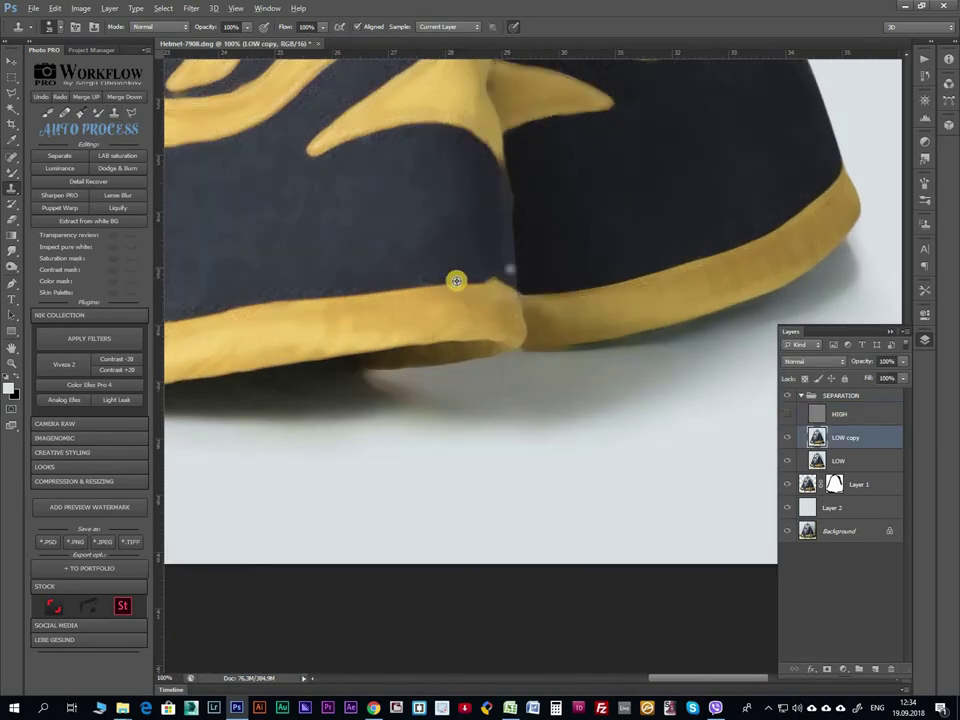
pyautogui.click(787, 413)
pyautogui.click(838, 413)
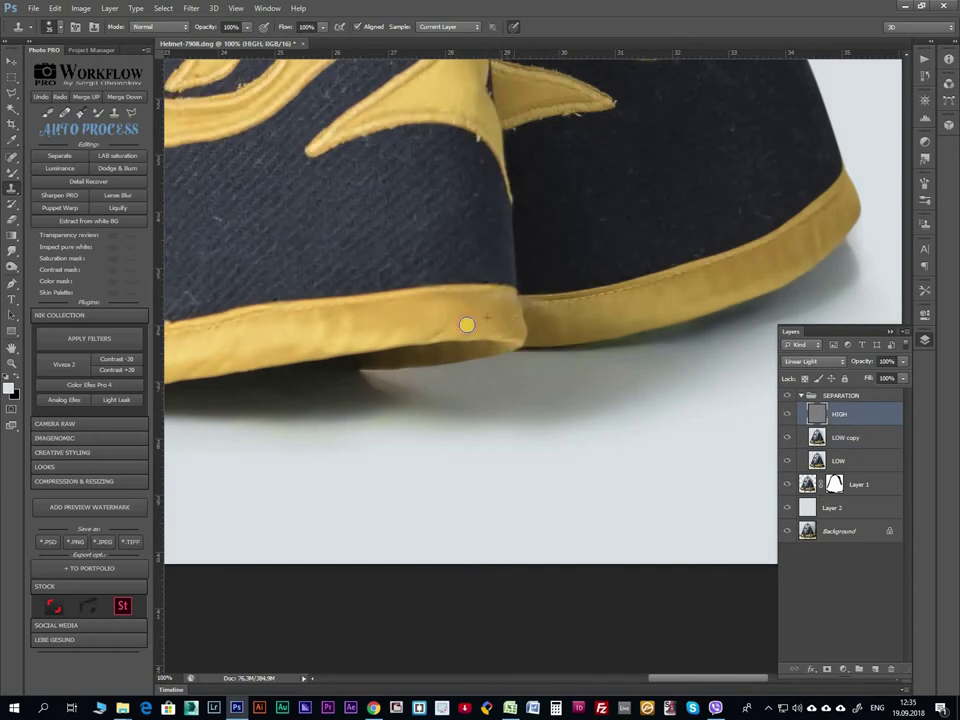
pyautogui.hotkey('ctrl', '-')
pyautogui.hotkey('ctrl', '-')
pyautogui.moveTo(596, 240)
pyautogui.mouseDown()
pyautogui.moveTo(351, 232)
pyautogui.moveTo(304, 342)
pyautogui.mouseUp()
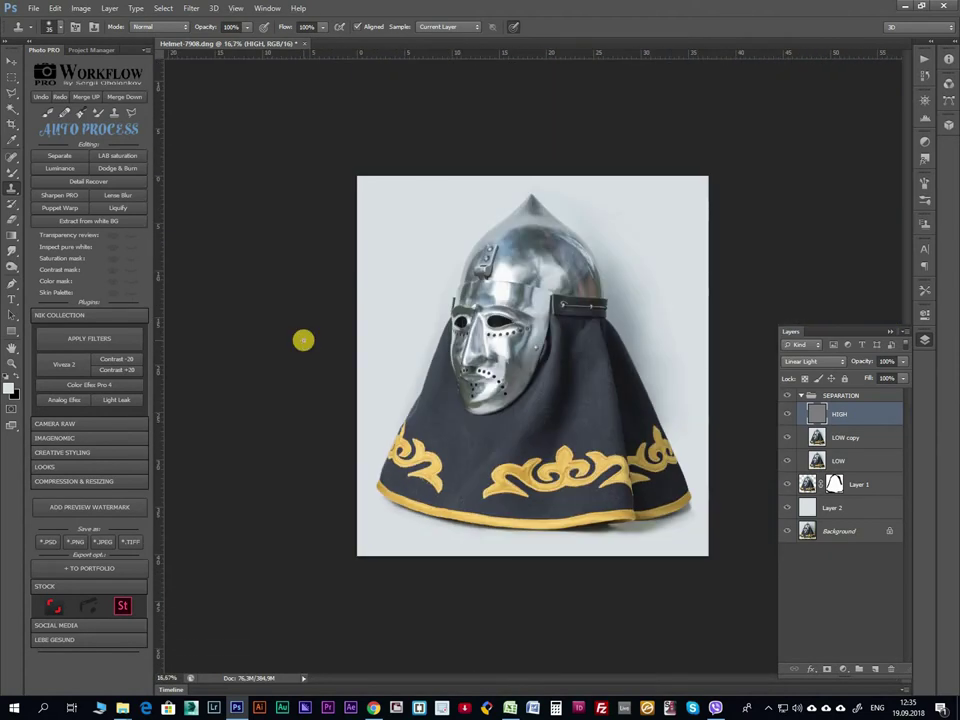
# Save the image as Helmet-7908.psd in PSD format.
pyautogui.hotkey('ctrl', 'shift', 's')
pyautogui.click(634, 384)
pyautogui.hotkey('ctrl', '+')
pyautogui.scroll(3, 330, 640)
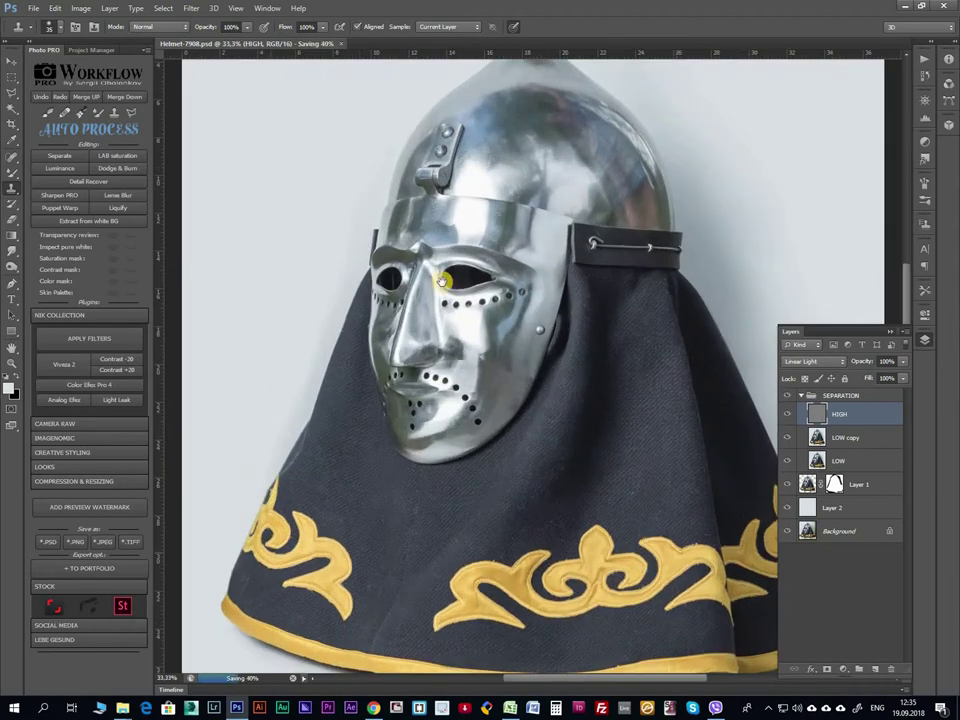
# Collapse the SEPARATION group and merge it into a single layer.
pyautogui.click(798, 394)
pyautogui.hotkey('ctrl', '-')
pyautogui.hotkey('ctrl', 'e')
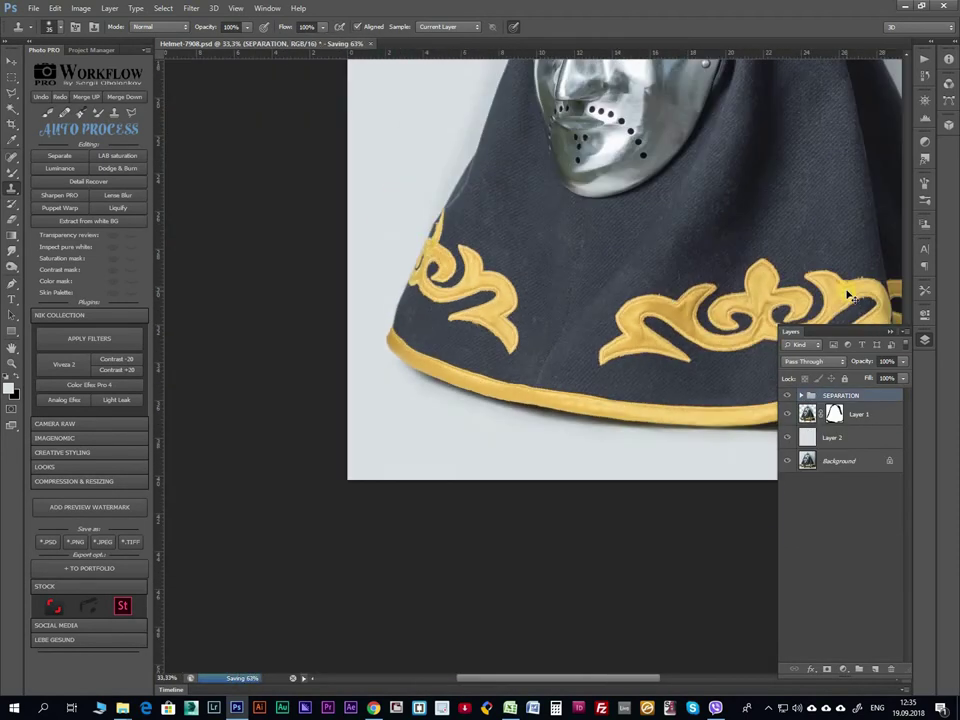
pyautogui.scroll(2, 379, 237)
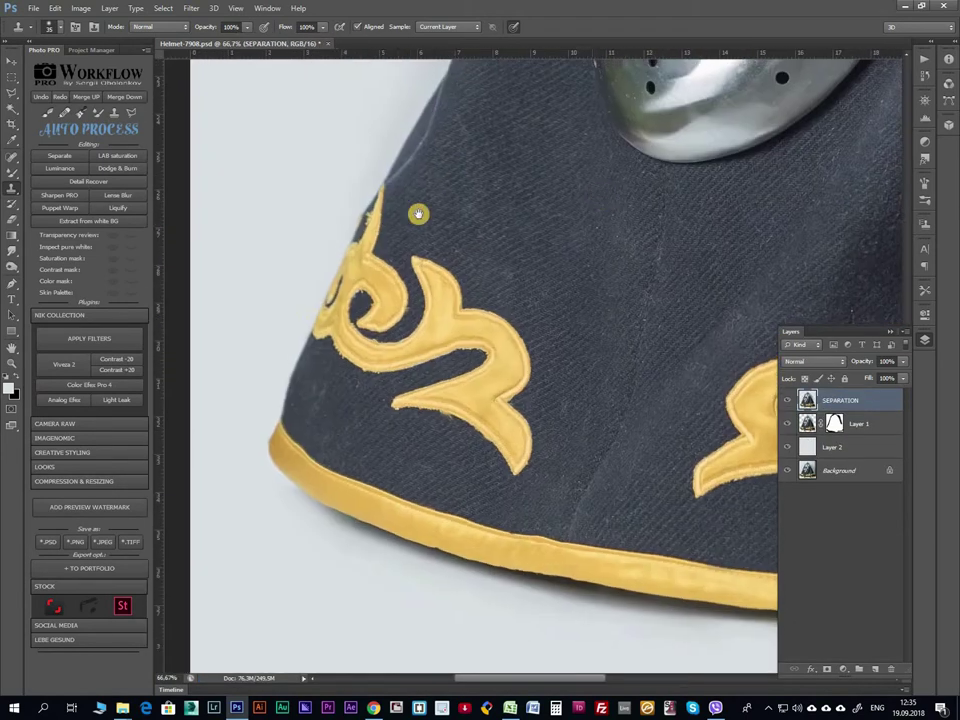
# With the Pen tool, start a path at the hem corner and trace up the helmet's left edge.
pyautogui.scroll(1, 274, 368)
pyautogui.press('p')
pyautogui.scroll(-2, 375, 415)
pyautogui.click(375, 415)
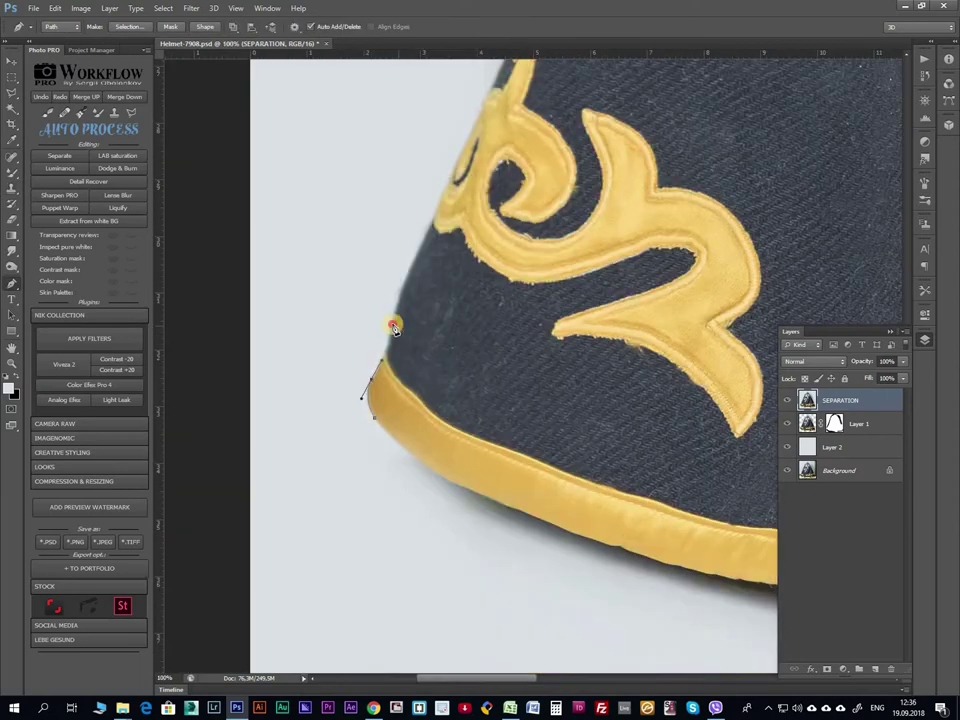
pyautogui.scroll(2, 418, 300)
pyautogui.click(439, 246)
pyautogui.scroll(3, 402, 310)
pyautogui.click(484, 165)
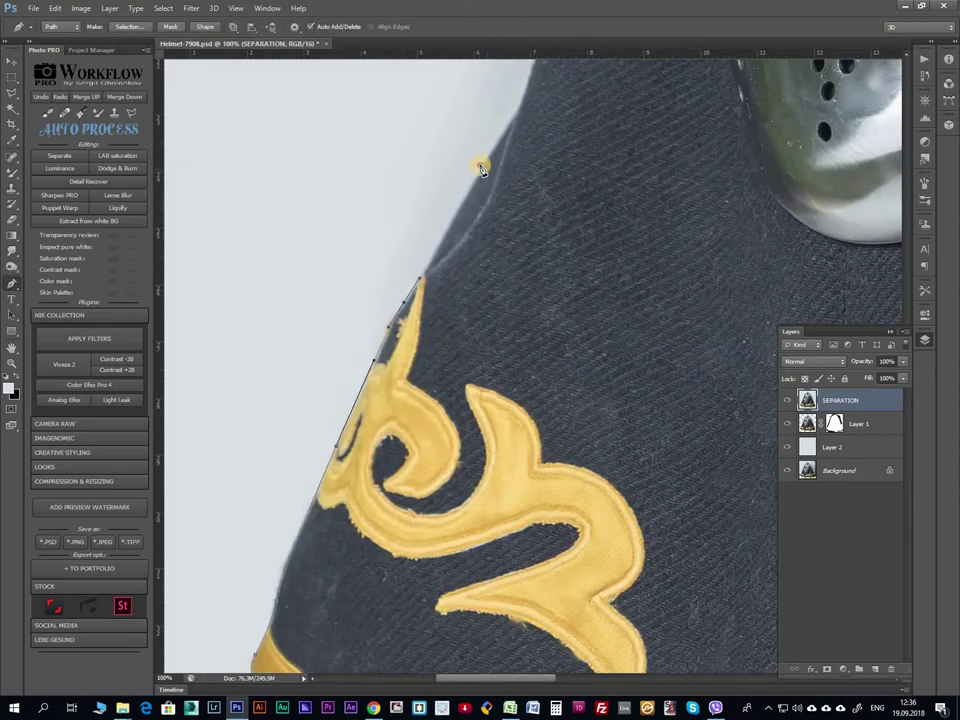
pyautogui.moveTo(478, 163); pyautogui.dragTo(443, 266)
pyautogui.click(435, 263)
pyautogui.scroll(2, 496, 155)
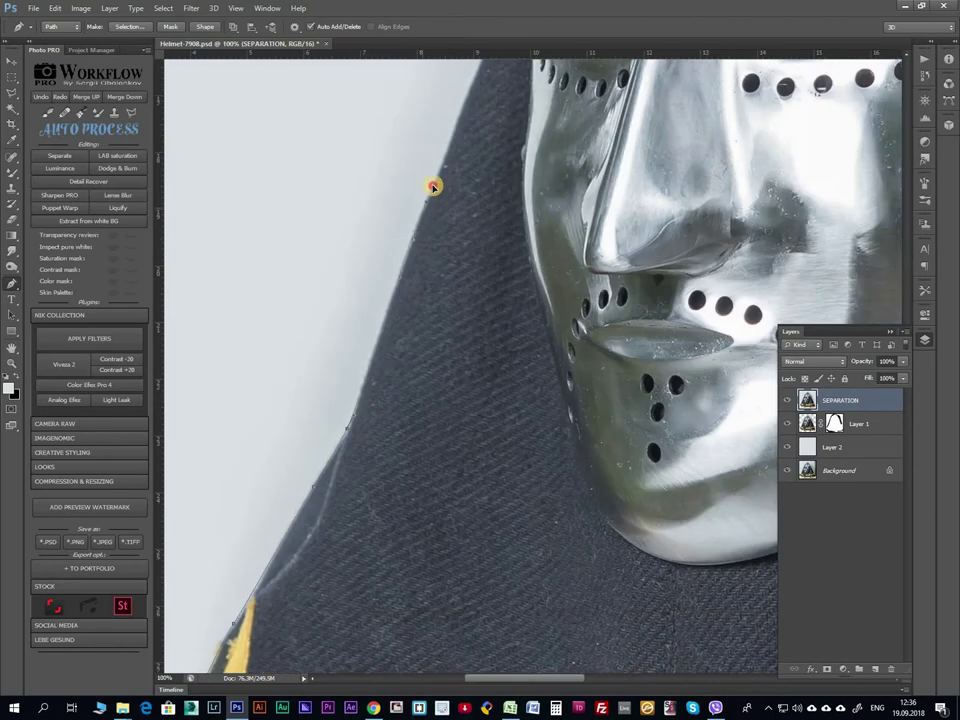
pyautogui.scroll(3, 431, 195)
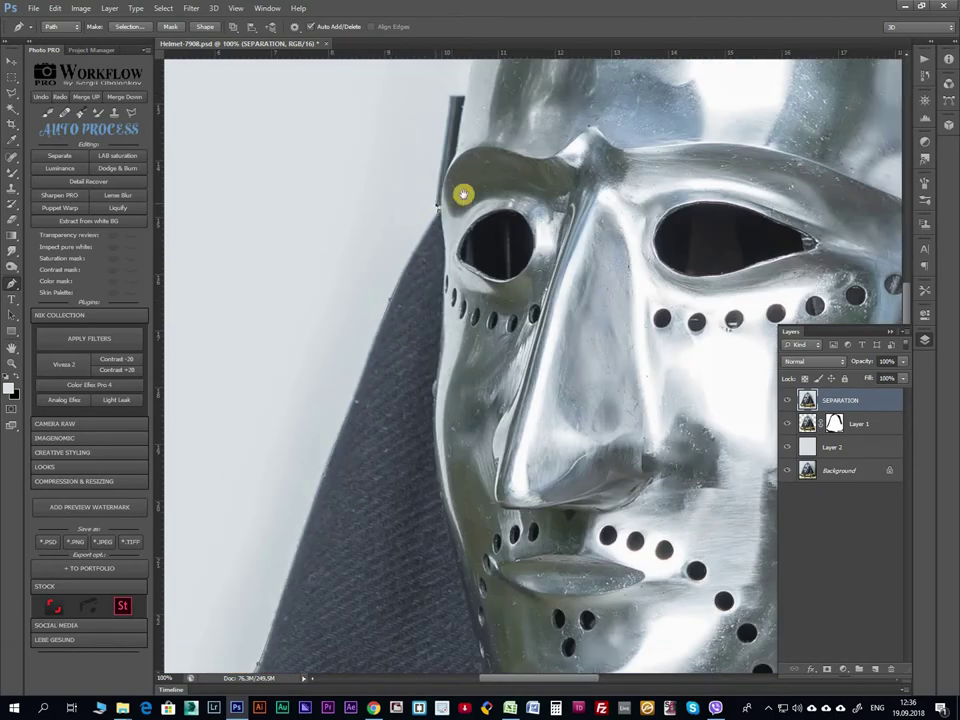
pyautogui.scroll(2, 460, 200)
pyautogui.scroll(2, 415, 265)
pyautogui.click(416, 270)
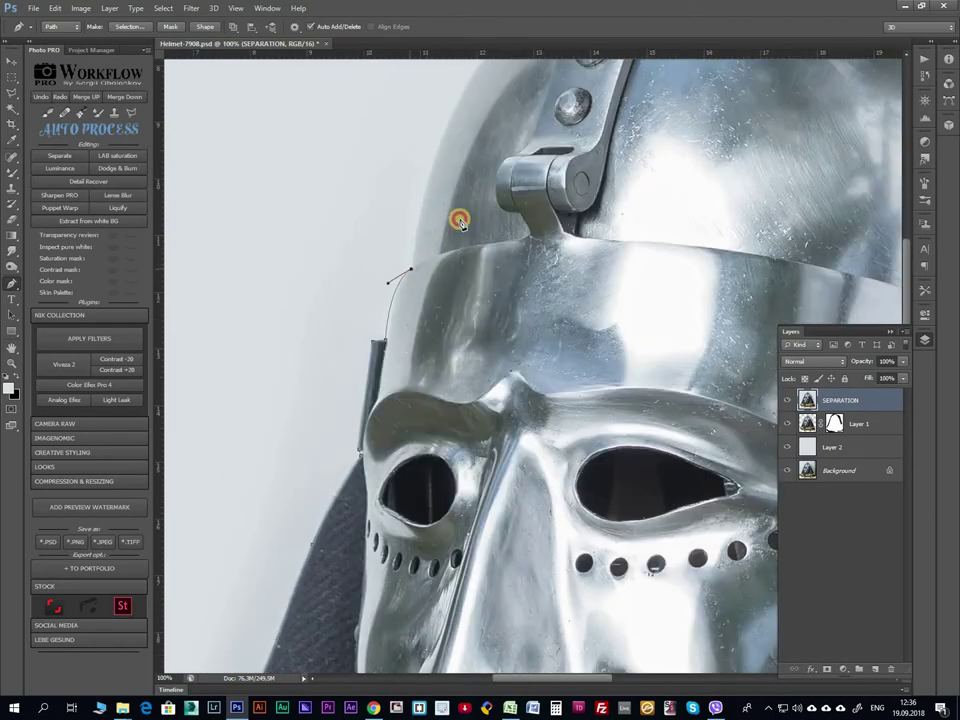
pyautogui.scroll(3, 417, 230)
pyautogui.moveTo(437, 182); pyautogui.dragTo(476, 126)
pyautogui.scroll(4, 480, 150)
pyautogui.moveTo(488, 183); pyautogui.dragTo(558, 115)
pyautogui.scroll(3, 480, 183)
# Continue the path over the peak and down the helmet's right edge with curved anchors.
pyautogui.hscroll(3, 480, 183)
pyautogui.scroll(-2, 550, 260)
pyautogui.hscroll(2, 550, 260)
pyautogui.moveTo(592, 280); pyautogui.dragTo(659, 328)
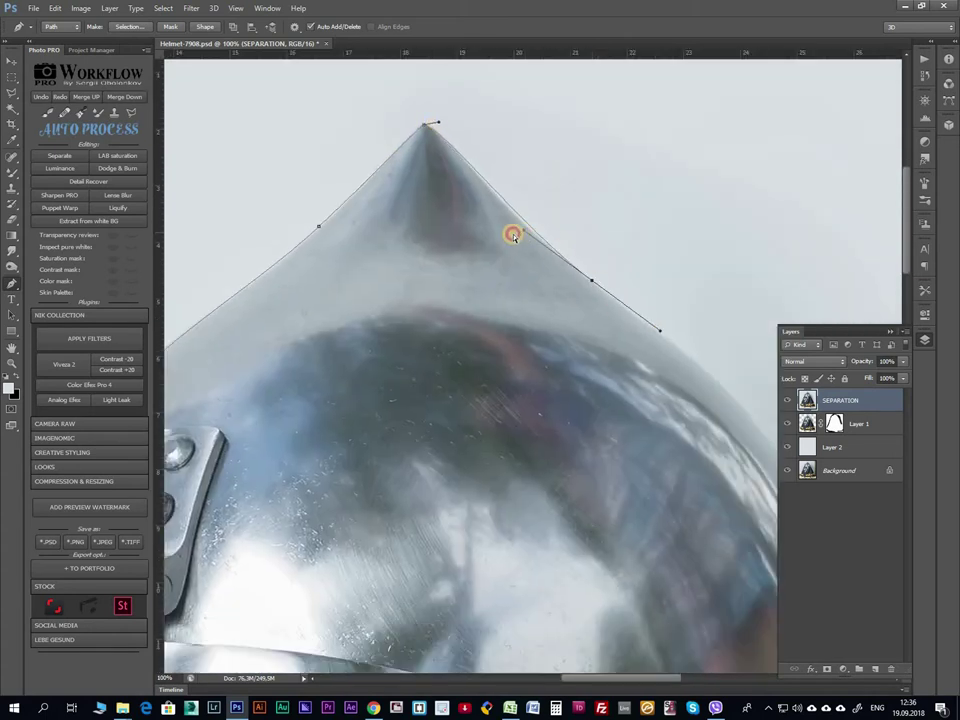
pyautogui.click(437, 124)
pyautogui.moveTo(524, 230); pyautogui.dragTo(521, 234)
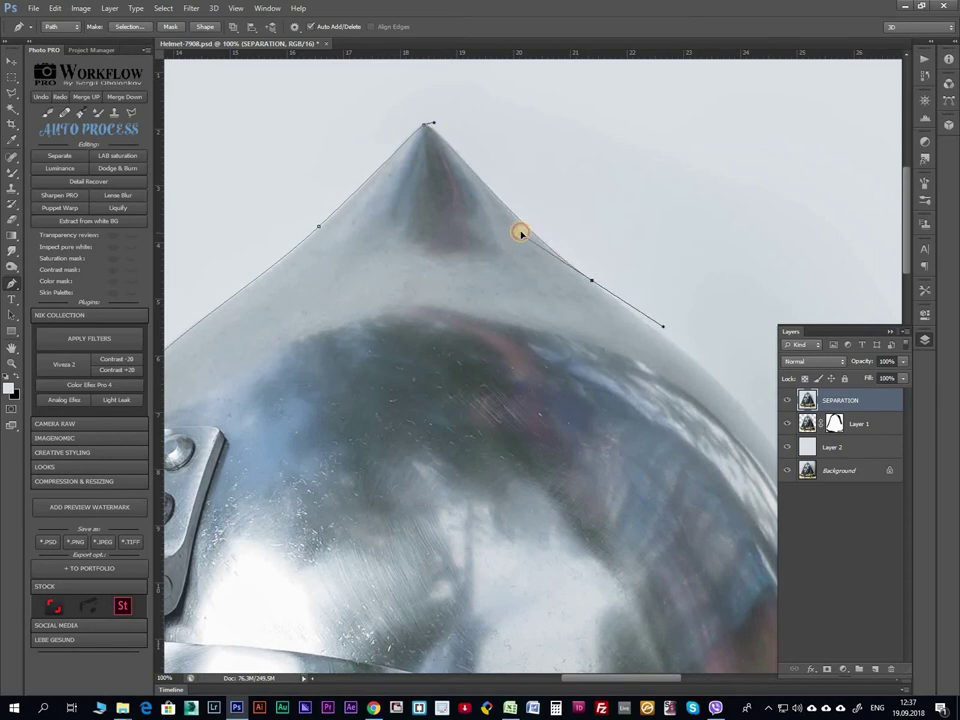
pyautogui.moveTo(588, 253); pyautogui.dragTo(441, 131)
pyautogui.moveTo(669, 405); pyautogui.dragTo(720, 527)
pyautogui.moveTo(514, 206); pyautogui.dragTo(521, 214)
pyautogui.scroll(-2, 521, 214)
pyautogui.hscroll(2, 521, 214)
pyautogui.scroll(-1, 390, 317)
pyautogui.hscroll(1, 390, 317)
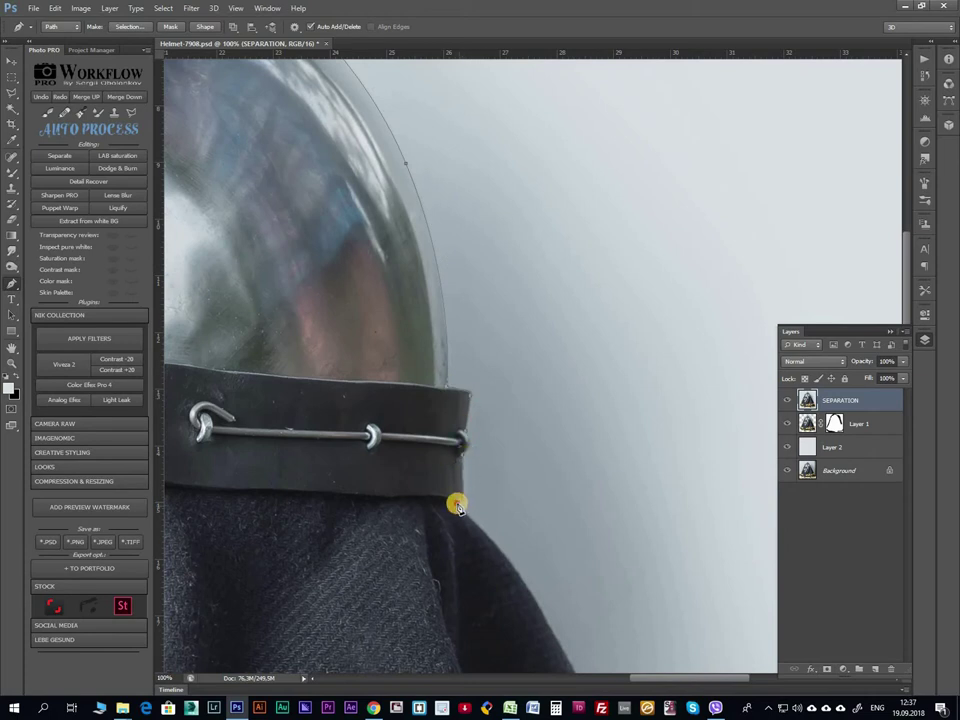
pyautogui.scroll(-2, 458, 508)
pyautogui.hscroll(1, 458, 508)
# Carry the path down the cape and onto the yellow hem.
pyautogui.moveTo(549, 551); pyautogui.dragTo(503, 330)
pyautogui.scroll(-1, 503, 330)
pyautogui.scroll(-2, 537, 393)
pyautogui.hscroll(1, 537, 393)
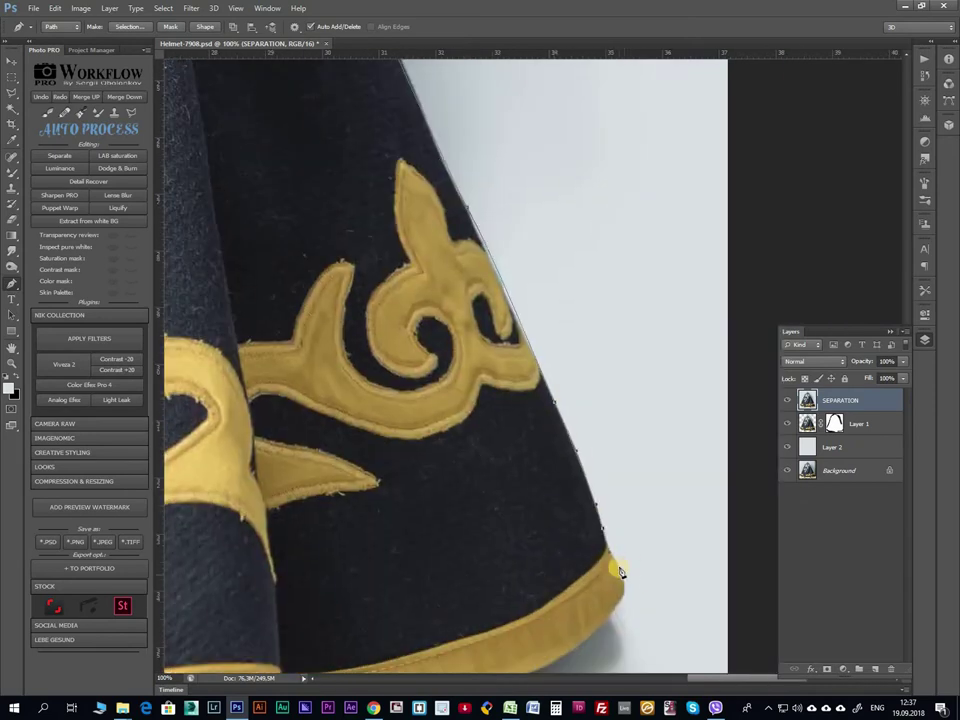
pyautogui.scroll(-2, 627, 590)
pyautogui.hscroll(1, 560, 500)
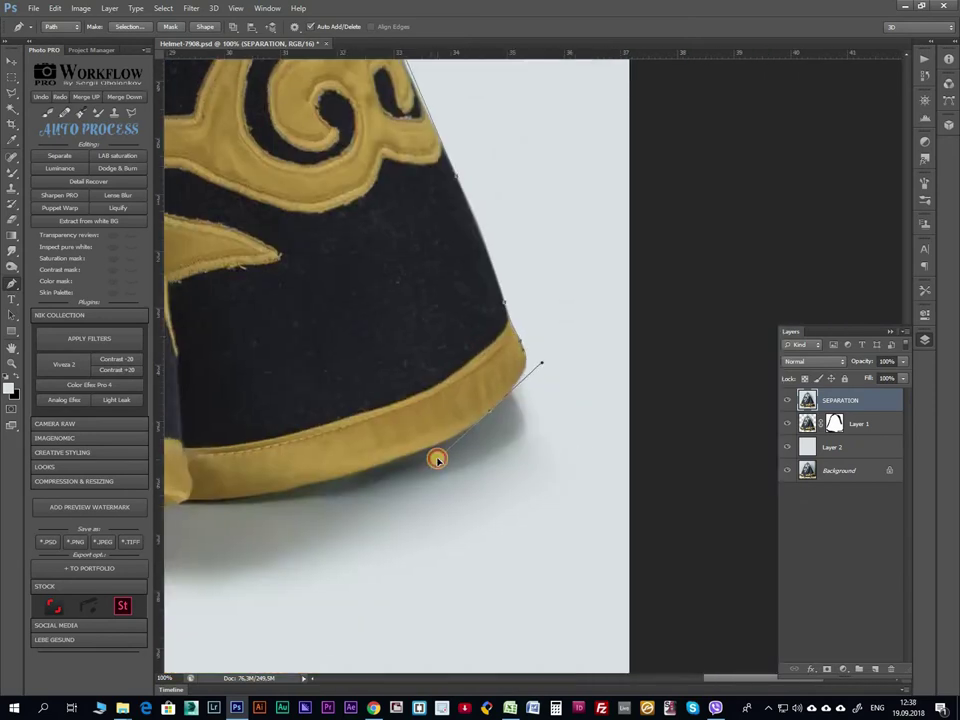
pyautogui.scroll(-1, 638, 360)
pyautogui.hscroll(-1, 638, 360)
pyautogui.scroll(1, 642, 330)
pyautogui.scroll(-2, 503, 315)
pyautogui.moveTo(516, 312); pyautogui.dragTo(403, 350)
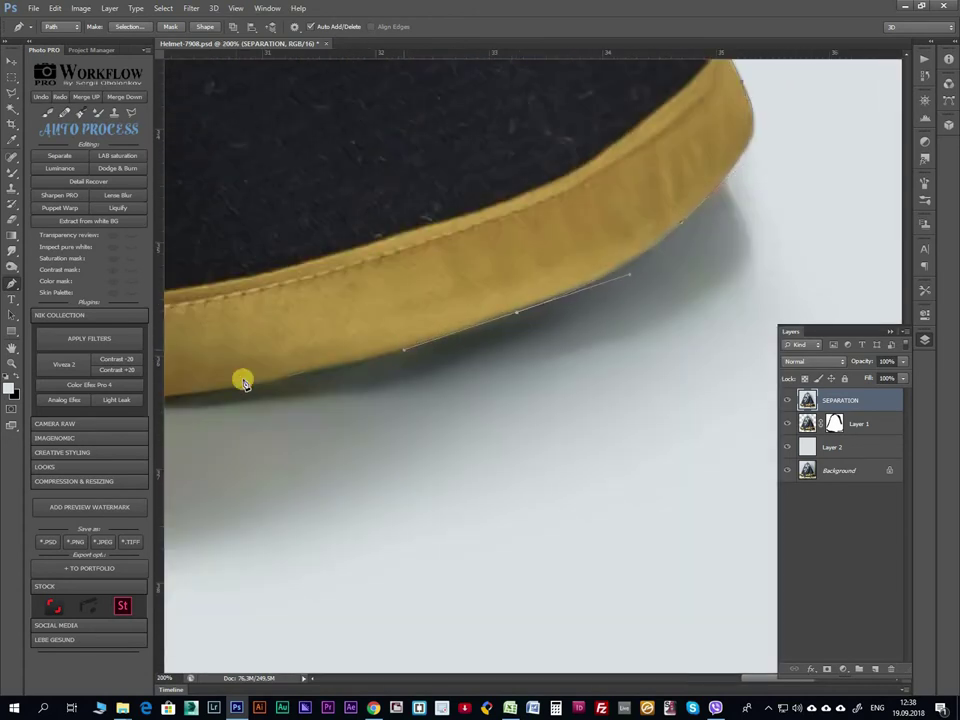
pyautogui.hscroll(-3, 308, 343)
pyautogui.scroll(-1, 308, 343)
pyautogui.click(613, 304)
pyautogui.click(456, 318)
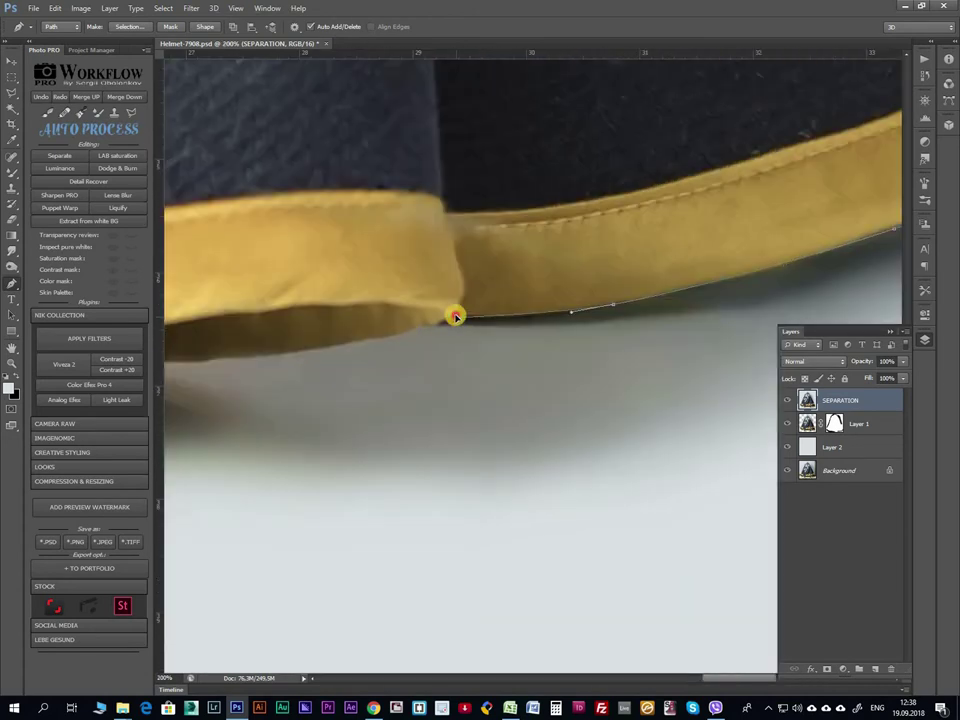
# Follow the gold hem's lower edge around the cloak's left bottom corner.
pyautogui.hscroll(-2, 400, 337)
pyautogui.hscroll(-2, 540, 296)
pyautogui.scroll(-1, 401, 264)
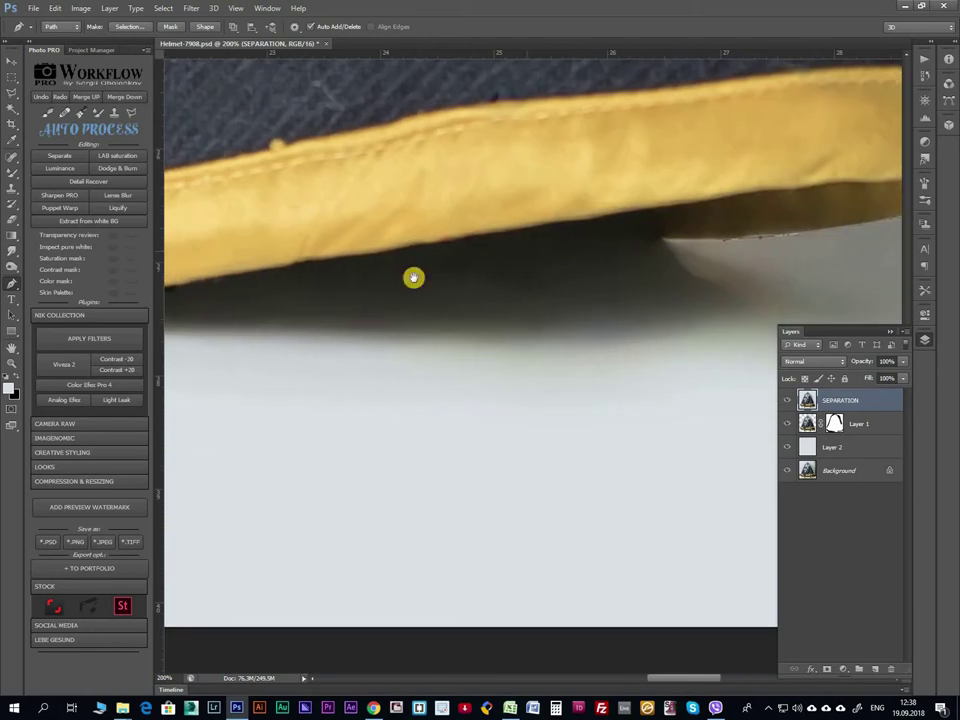
pyautogui.moveTo(518, 232); pyautogui.dragTo(476, 229)
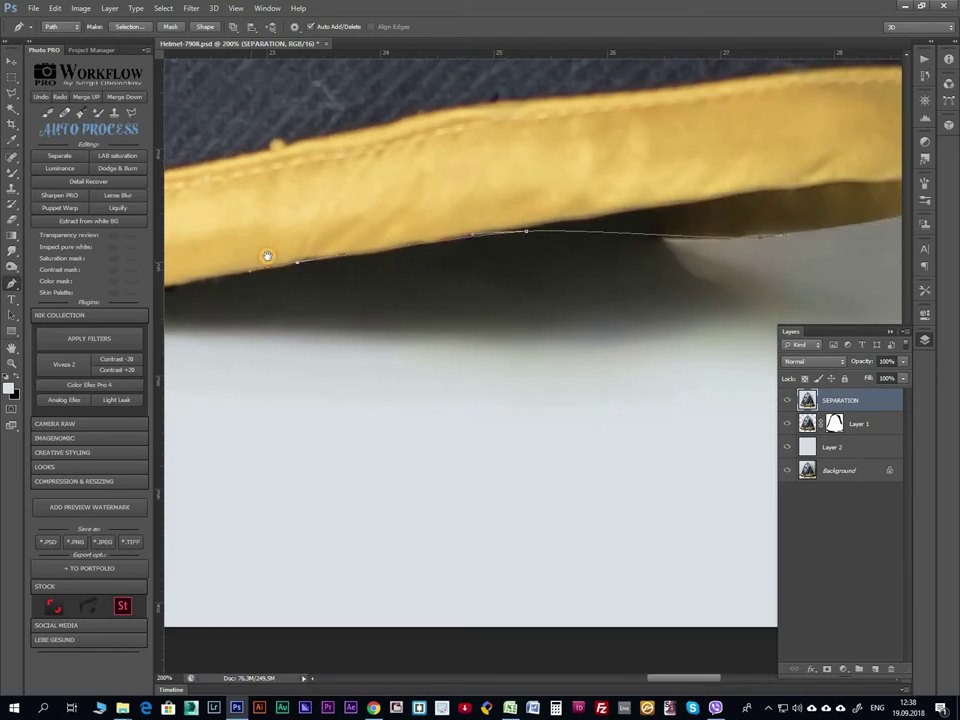
pyautogui.hscroll(-2, 320, 250)
pyautogui.scroll(-1, 405, 232)
pyautogui.hscroll(-3, 340, 225)
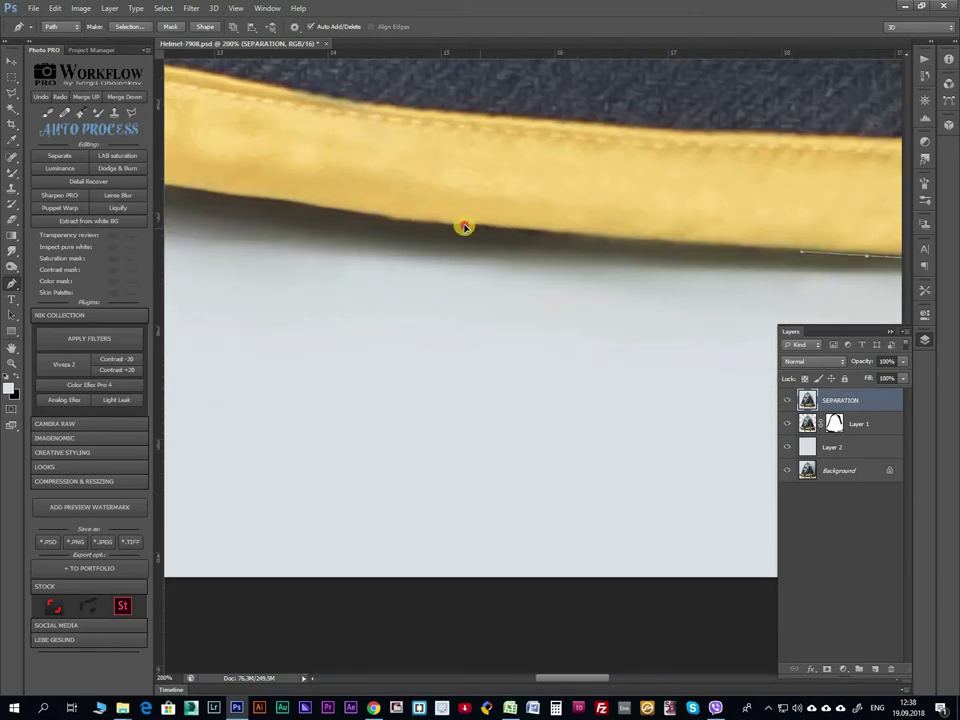
pyautogui.scroll(1, 500, 228)
pyautogui.hscroll(-3, 516, 227)
pyautogui.moveTo(490, 231); pyautogui.dragTo(433, 220)
pyautogui.hscroll(-2, 445, 240)
pyautogui.scroll(1, 430, 253)
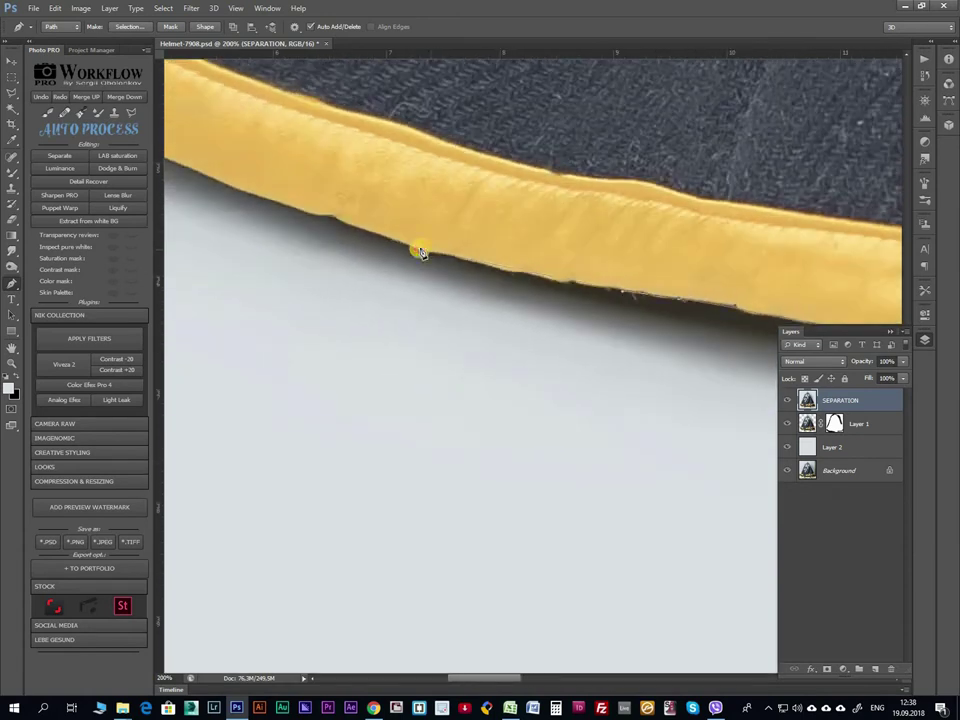
pyautogui.hscroll(-1, 330, 199)
pyautogui.hscroll(-3, 390, 210)
pyautogui.scroll(1, 392, 212)
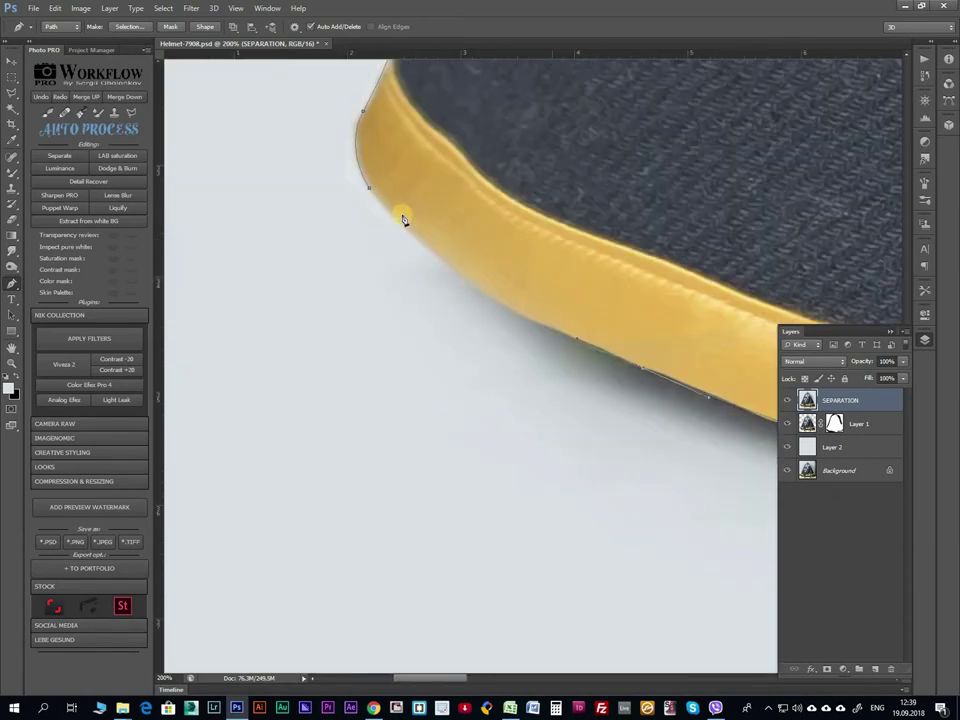
# Close the path, copy the helmet selection to a hidden Layer 3, and select SEPARATION.
pyautogui.click(355, 160)
pyautogui.hotkey('ctrl', '0')
pyautogui.click(128, 26)
pyautogui.click(551, 211)
pyautogui.hotkey('ctrl', 'j')
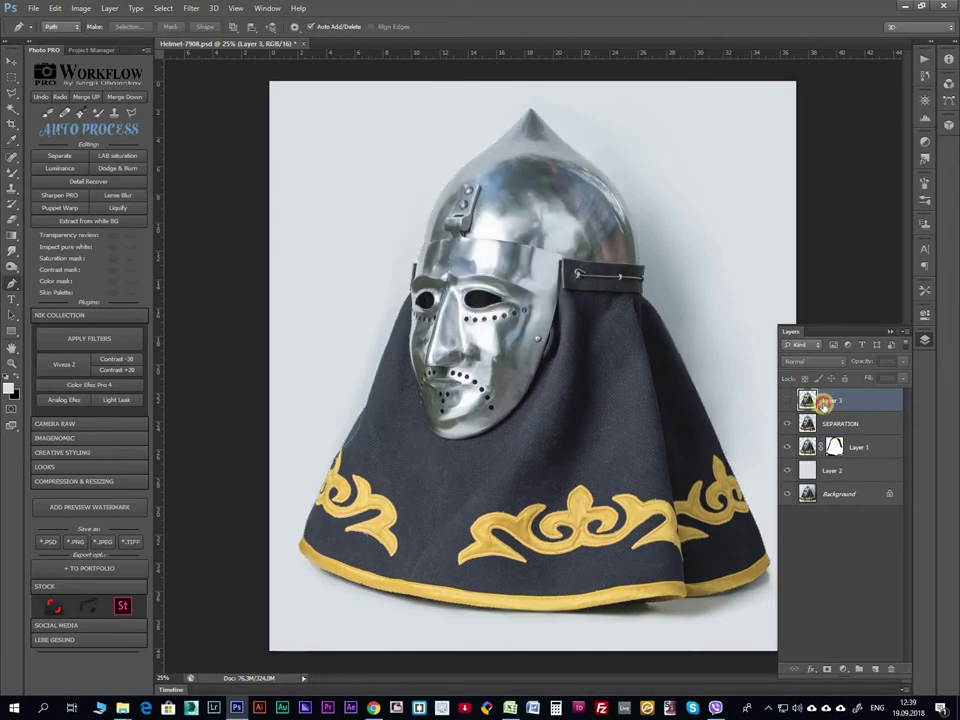
pyautogui.click(787, 400)
pyautogui.click(840, 423)
# Refine the selection edge with Smart Radius, Smooth, Feather and Contrast, checking brim and collar.
pyautogui.press('m')
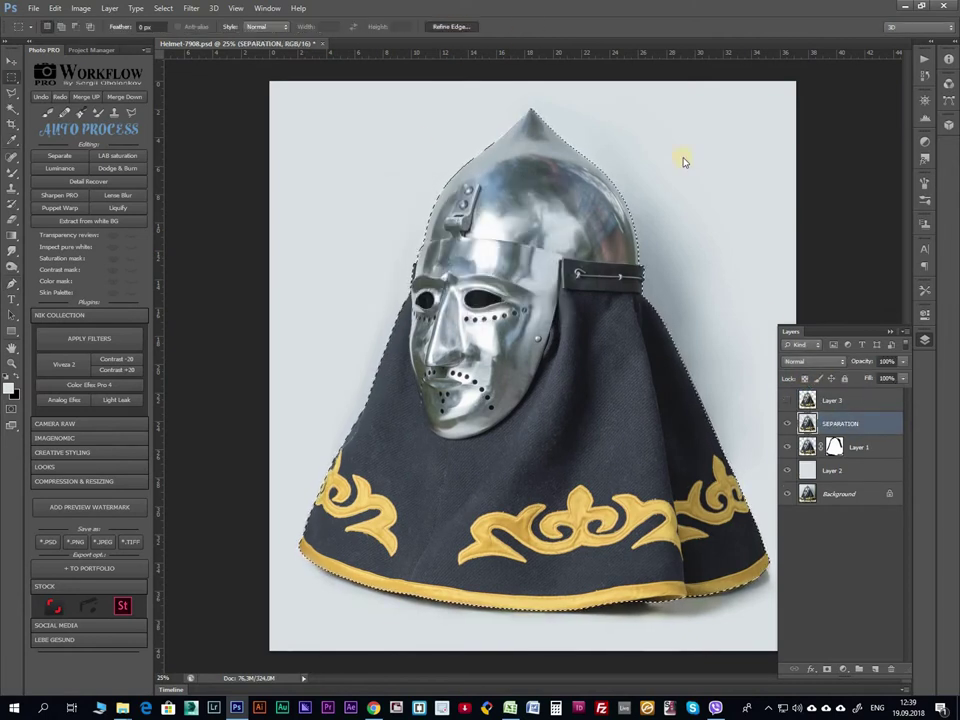
pyautogui.click(450, 26)
pyautogui.hotkey('ctrl', '+')
pyautogui.hotkey('ctrl', '+')
pyautogui.hotkey('ctrl', '+')
pyautogui.moveTo(480, 328); pyautogui.dragTo(390, 498)
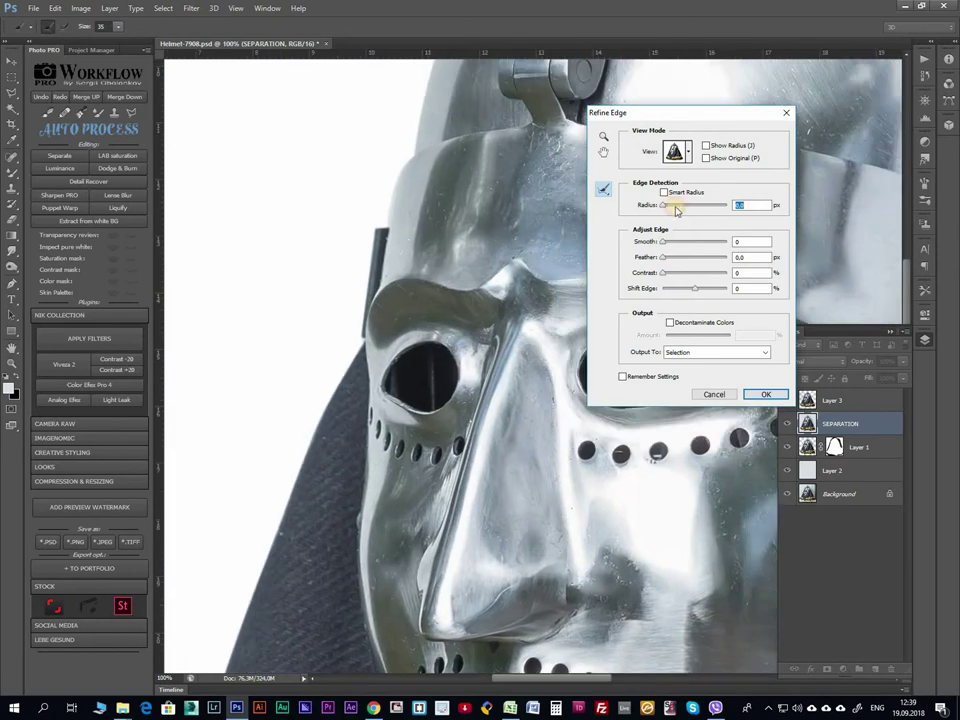
pyautogui.moveTo(311, 535); pyautogui.dragTo(478, 195)
pyautogui.moveTo(420, 590); pyautogui.dragTo(416, 251)
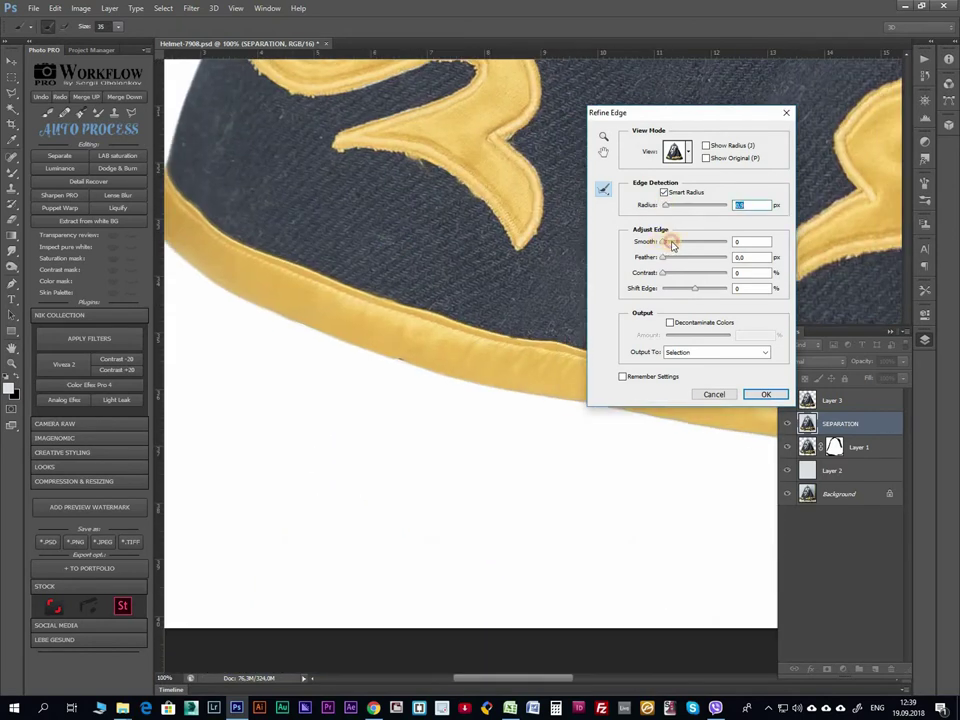
pyautogui.moveTo(444, 386)
pyautogui.mouseDown()
pyautogui.moveTo(450, 328)
pyautogui.moveTo(289, 302)
pyautogui.mouseUp()
pyautogui.hotkey('ctrl', '+')
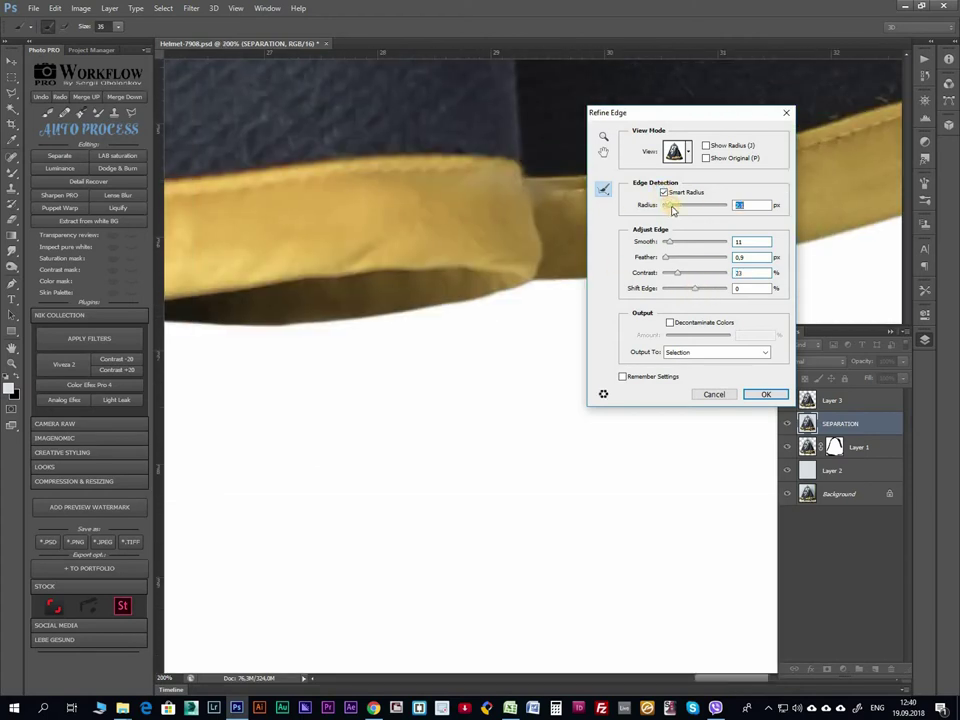
pyautogui.hotkey('ctrl', '-')
pyautogui.moveTo(257, 411)
pyautogui.mouseDown()
pyautogui.moveTo(306, 231)
pyautogui.moveTo(415, 337)
pyautogui.mouseUp()
pyautogui.hotkey('ctrl', '0')
pyautogui.press('Return')
# Copy the refined helmet cut-out to Layer 4 and save the document.
pyautogui.hotkey('ctrl', 'j')
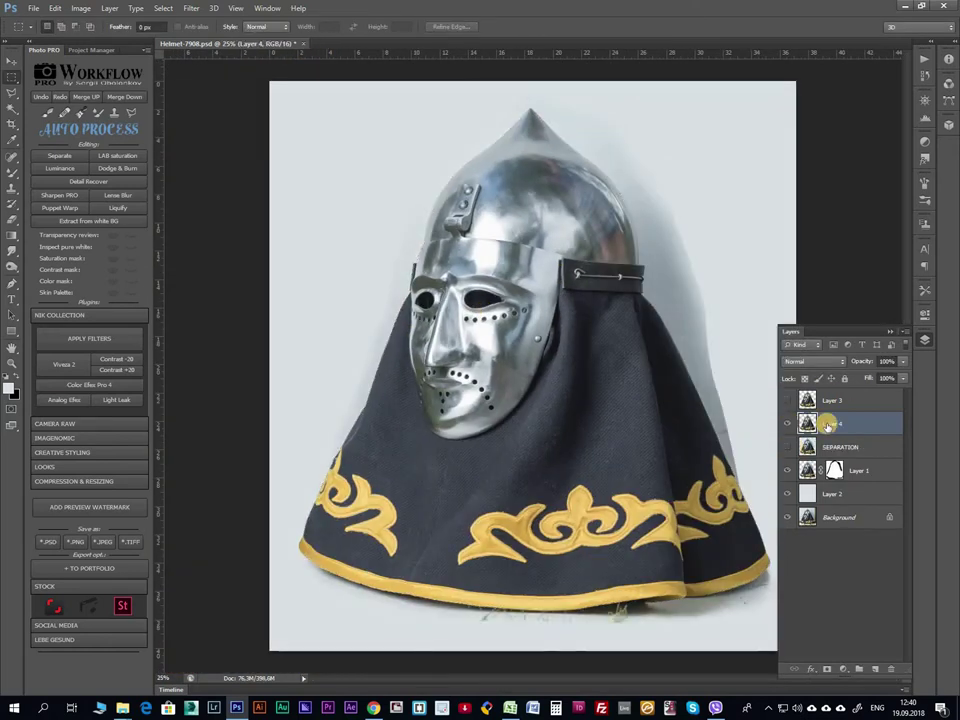
pyautogui.hotkey('ctrl', '-')
pyautogui.hotkey('ctrl', 's')
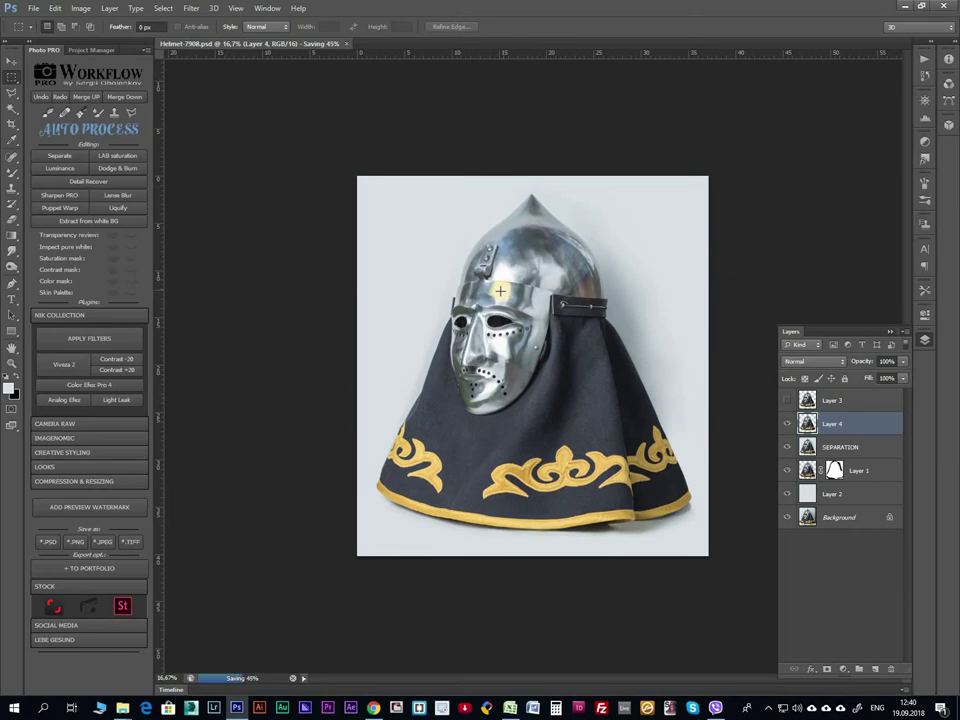
# Duplicate the SEPARATION layer and rename the copy 'shadow'.
pyautogui.click(853, 446)
pyautogui.hotkey('ctrl', 'j')
pyautogui.doubleClick(845, 448)
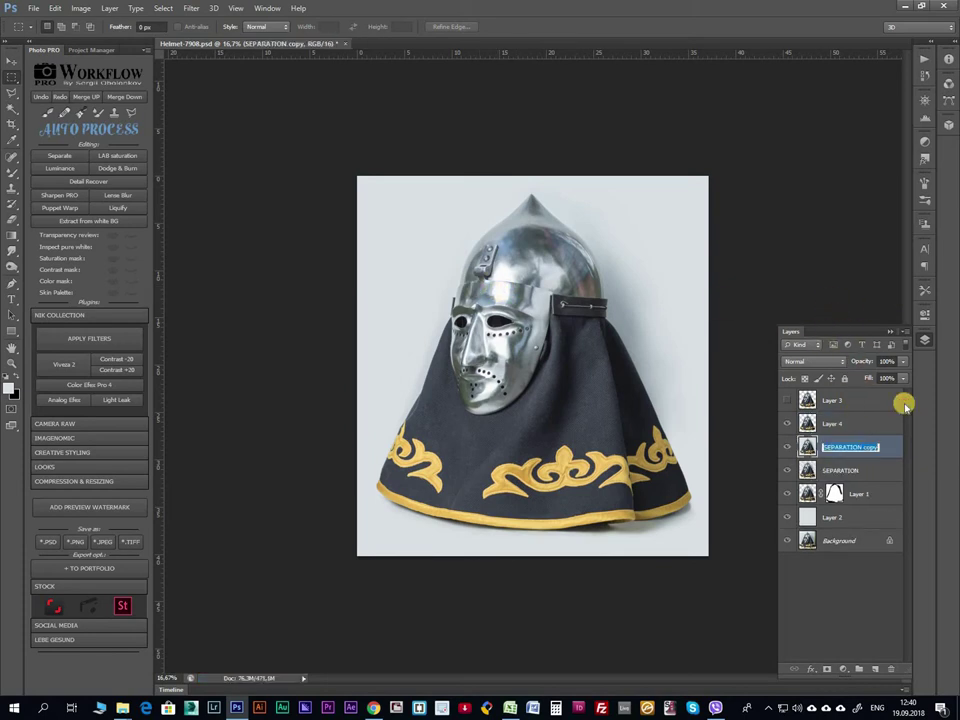
pyautogui.write('shadow')
pyautogui.press('Return')
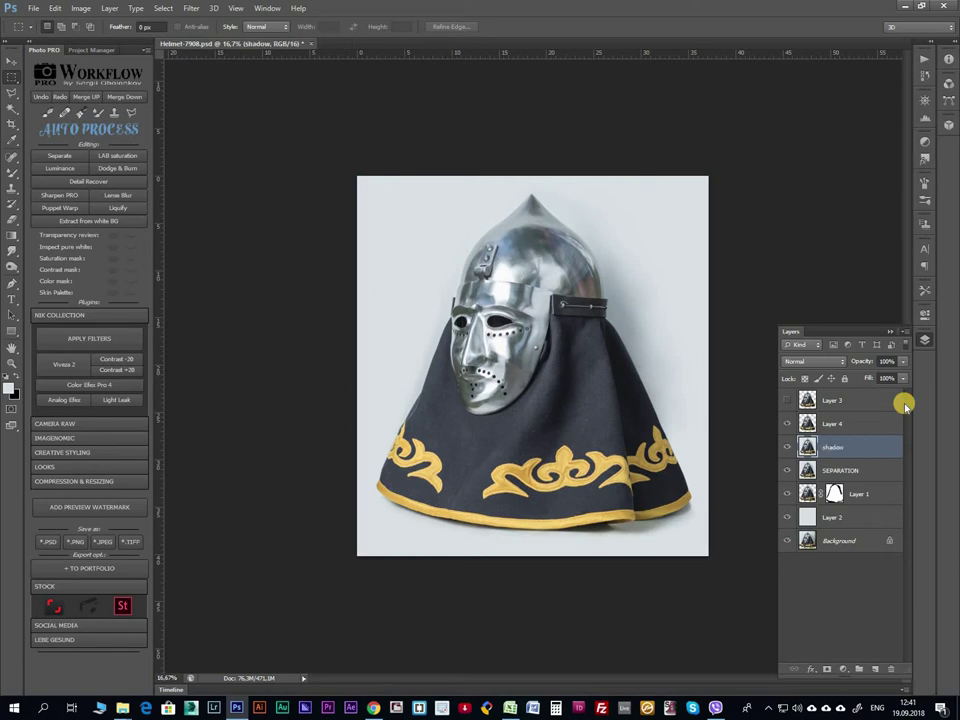
pyautogui.hotkey('ctrl', '+')
pyautogui.hotkey('ctrl', '-')
# Dodge the grey background toward white with a large brush, checking pure-white areas with Inspect.
pyautogui.press('o')
pyautogui.hotkey('shift', 'o')
pyautogui.click(851, 422)
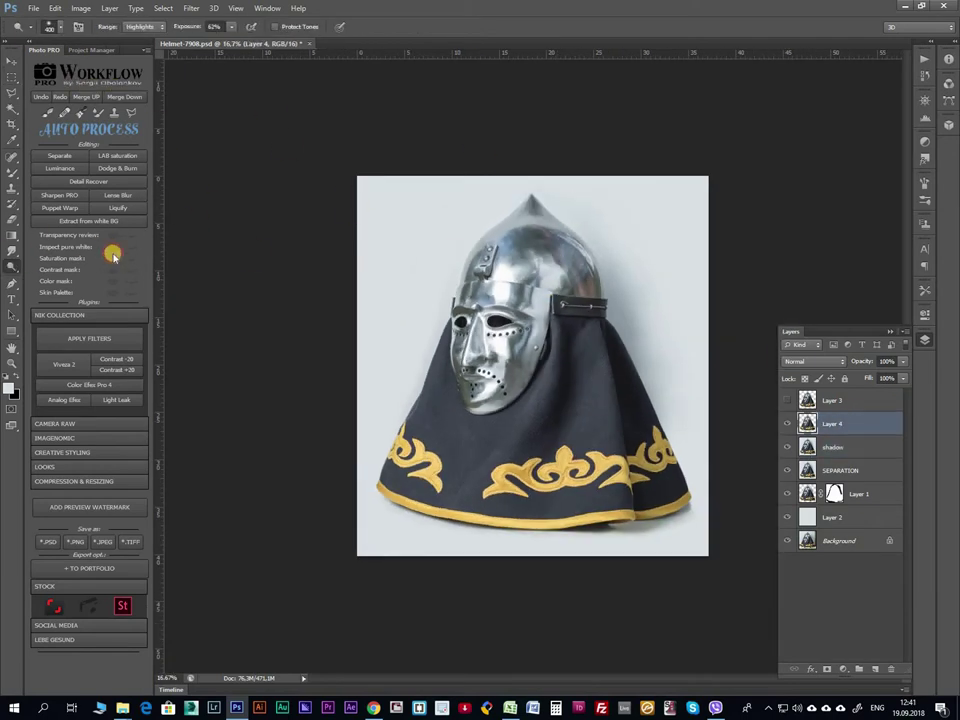
pyautogui.click(108, 251)
pyautogui.click(152, 248)
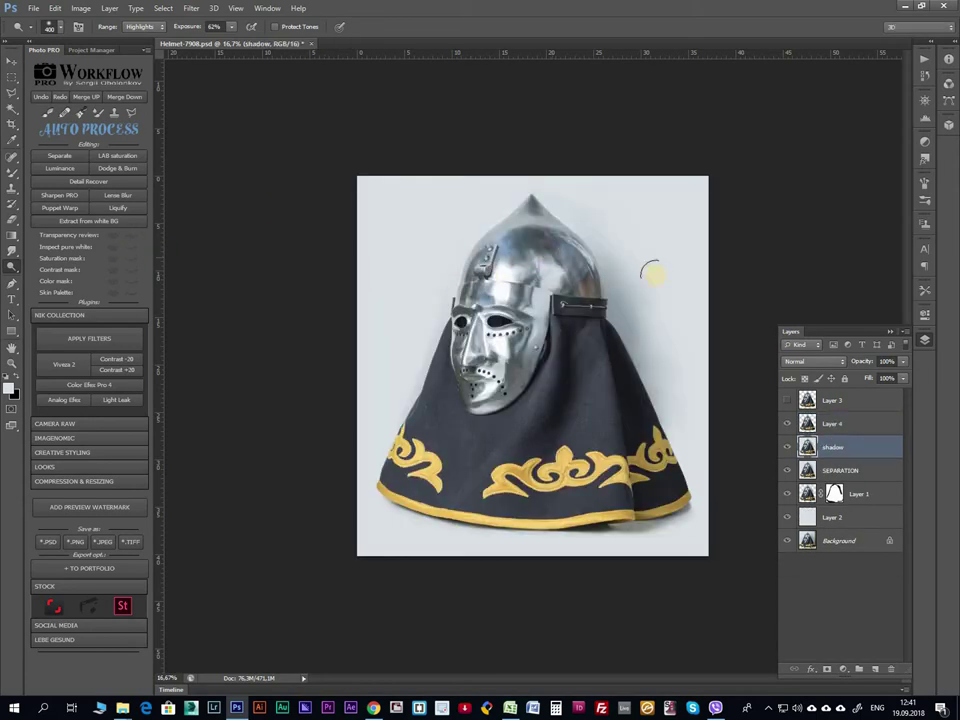
pyautogui.moveTo(458, 198); pyautogui.dragTo(381, 176)
pyautogui.hotkey('alt', ']')
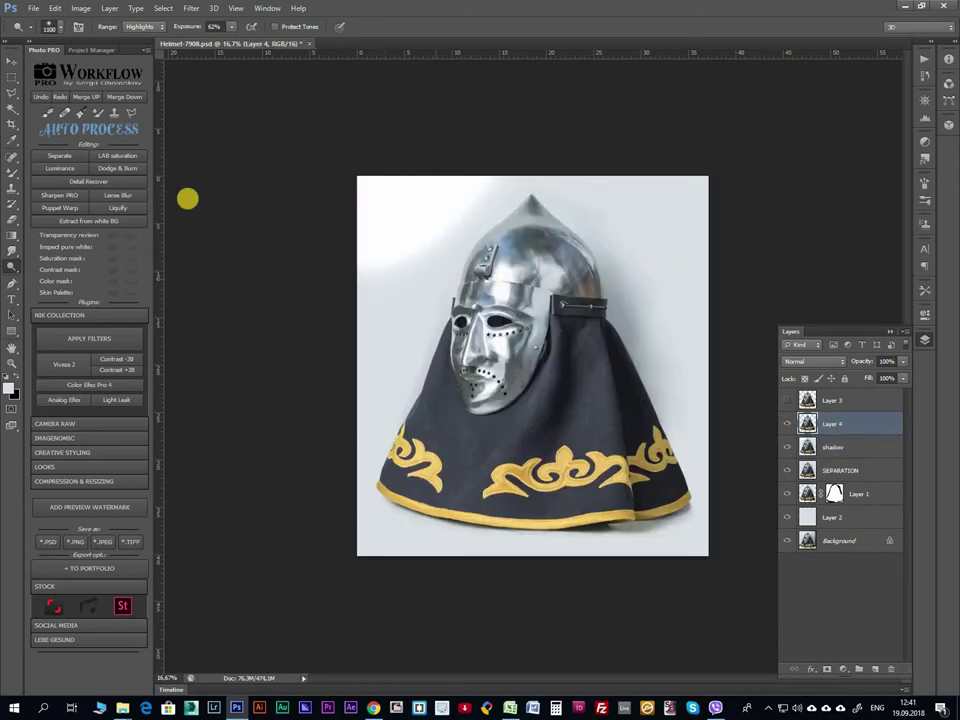
pyautogui.click(77, 246)
pyautogui.click(133, 248)
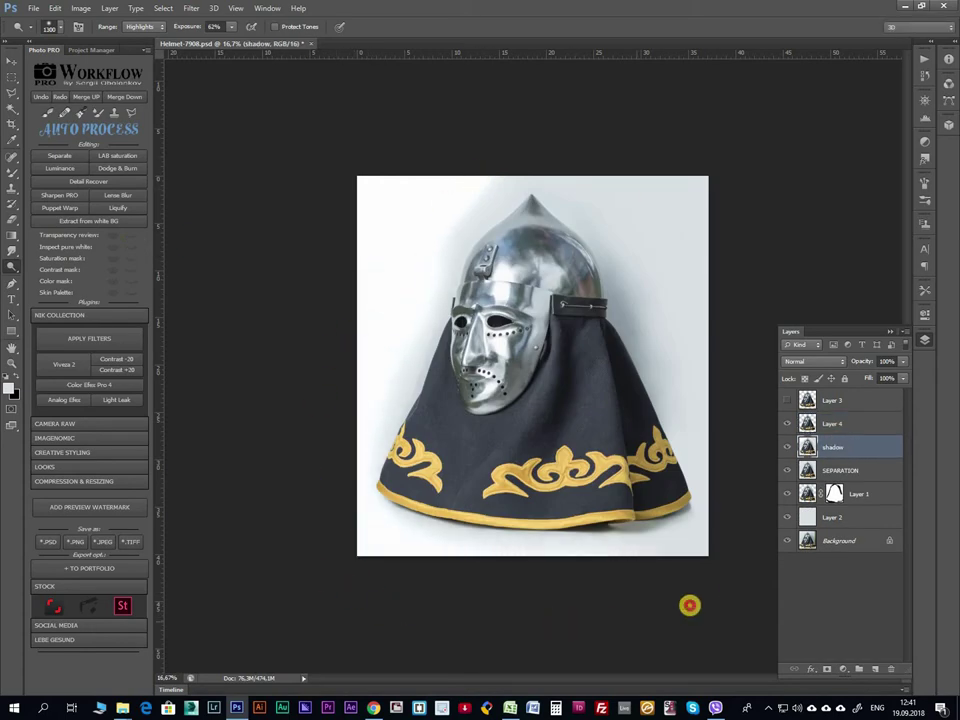
pyautogui.moveTo(574, 139)
pyautogui.mouseDown()
pyautogui.moveTo(409, 189)
pyautogui.moveTo(591, 152)
pyautogui.moveTo(691, 231)
pyautogui.moveTo(624, 169)
pyautogui.moveTo(752, 327)
pyautogui.mouseUp()
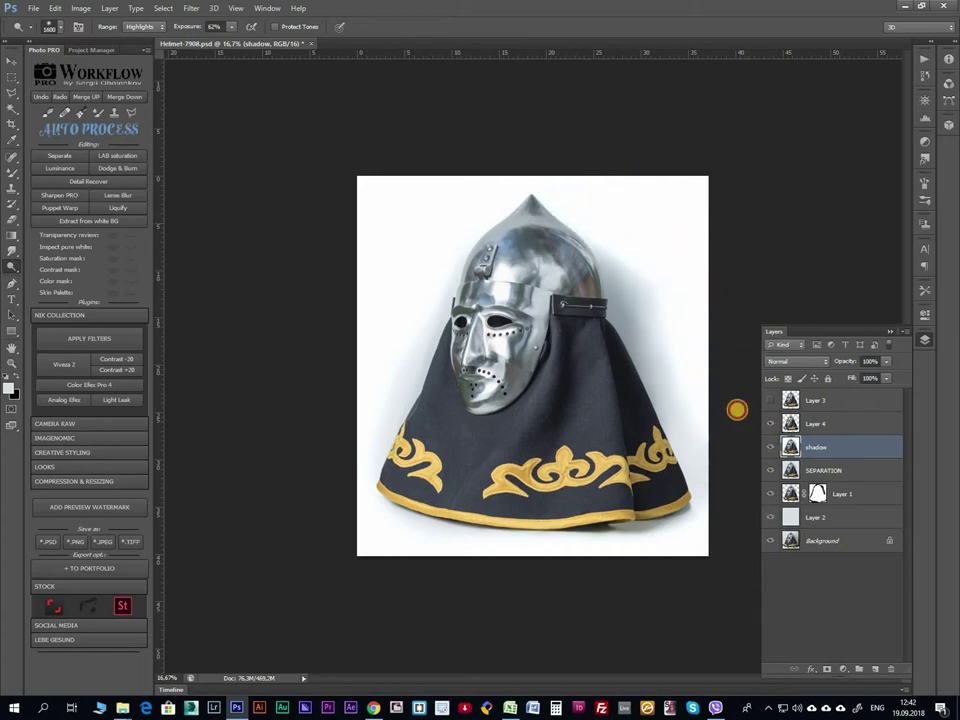
pyautogui.moveTo(743, 242); pyautogui.dragTo(699, 210)
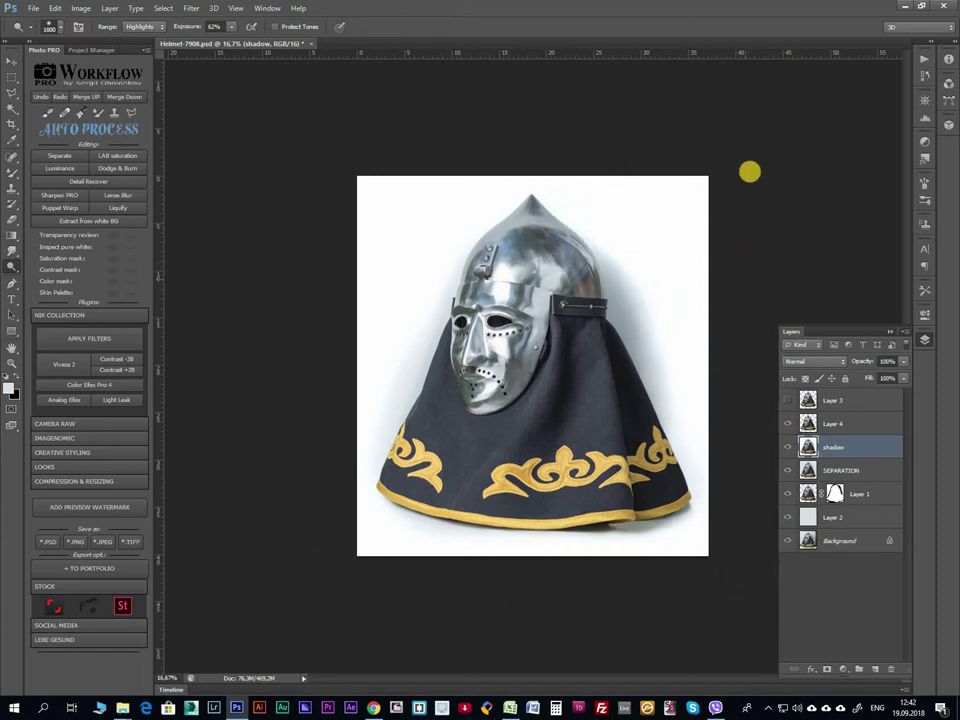
# Add a new empty layer above shadow, paint a gradient on it, and recheck pure white.
pyautogui.press('b')
pyautogui.press('g')
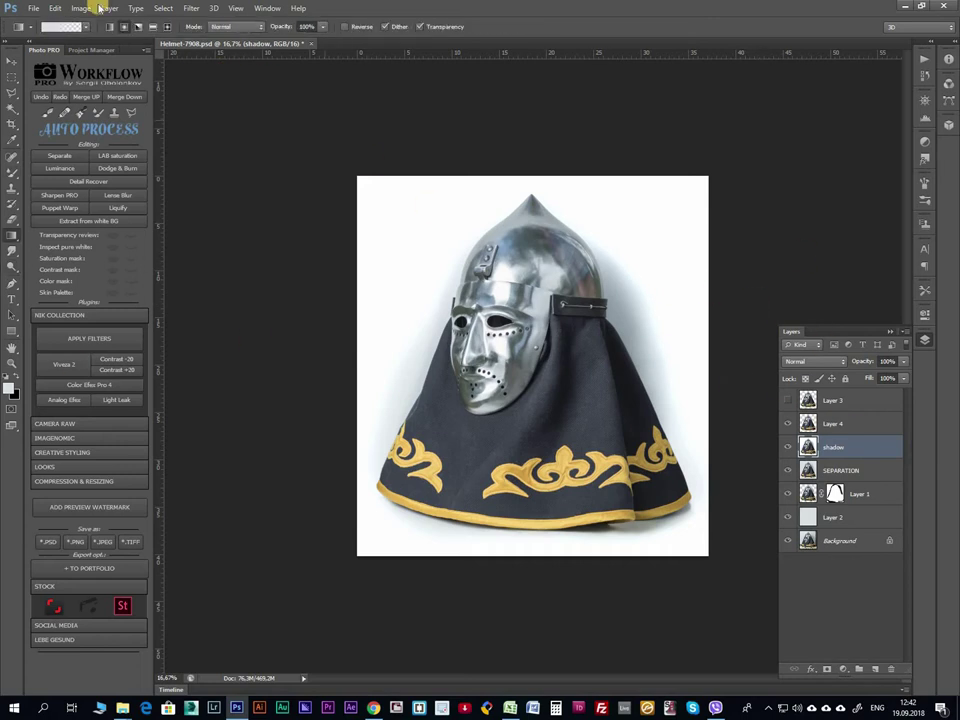
pyautogui.click(874, 669)
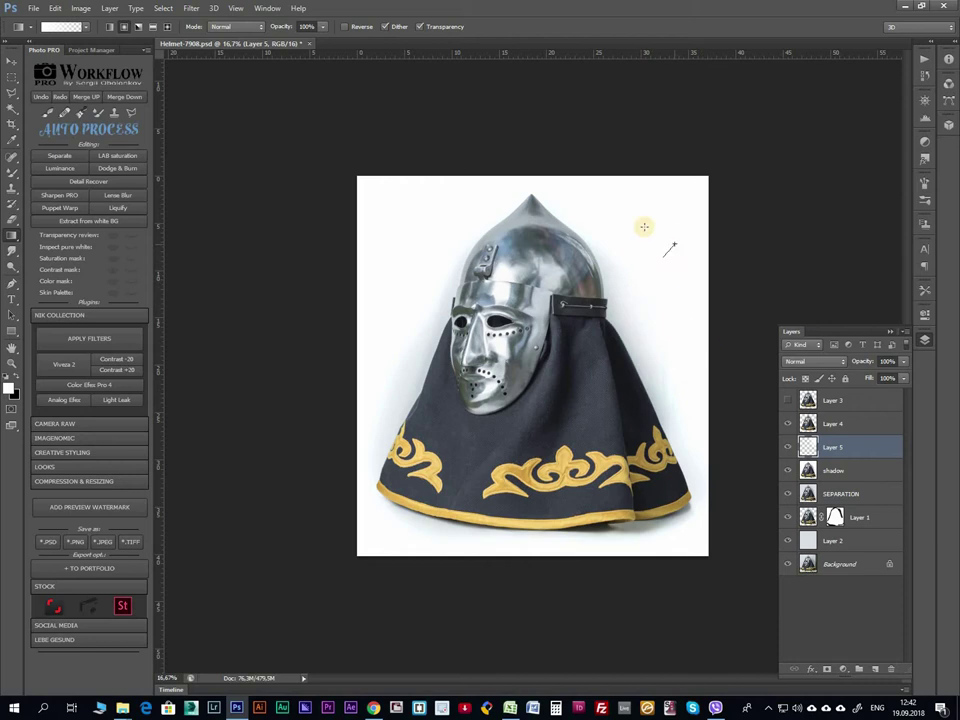
pyautogui.moveTo(396, 214); pyautogui.dragTo(443, 225)
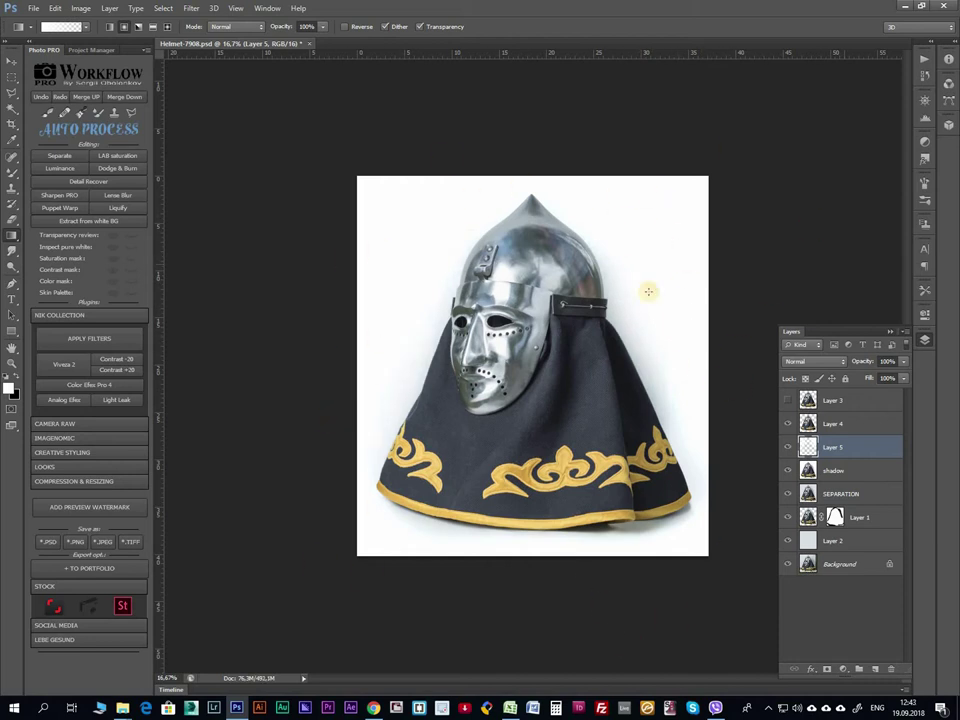
pyautogui.scroll(4, 810, 208)
pyautogui.moveTo(810, 208); pyautogui.dragTo(608, 152)
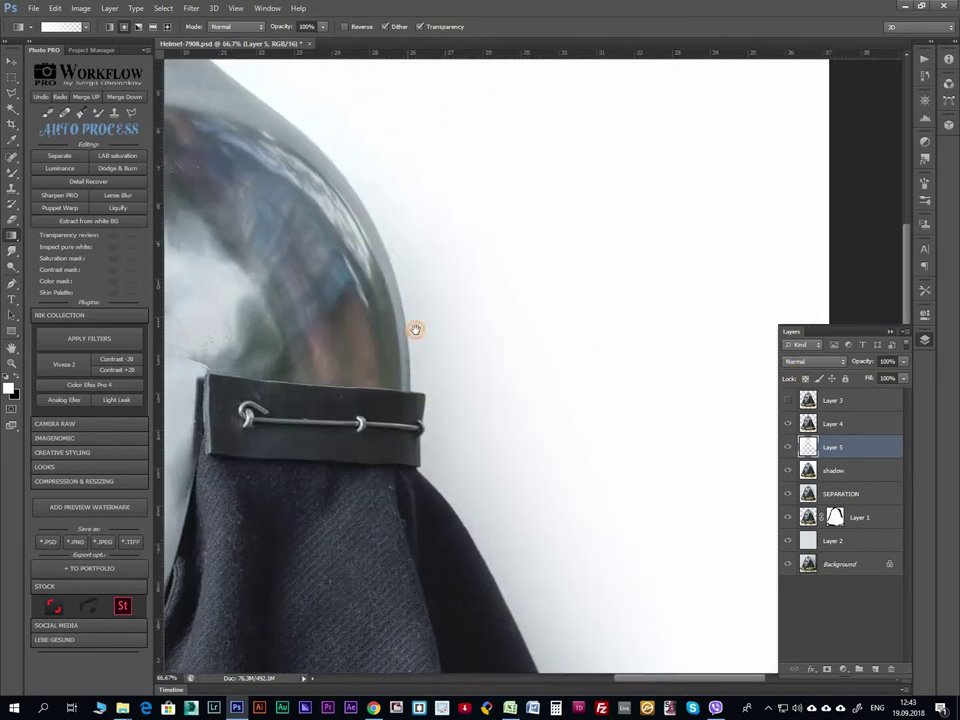
pyautogui.scroll(-3, 608, 152)
pyautogui.scroll(-3, 608, 152)
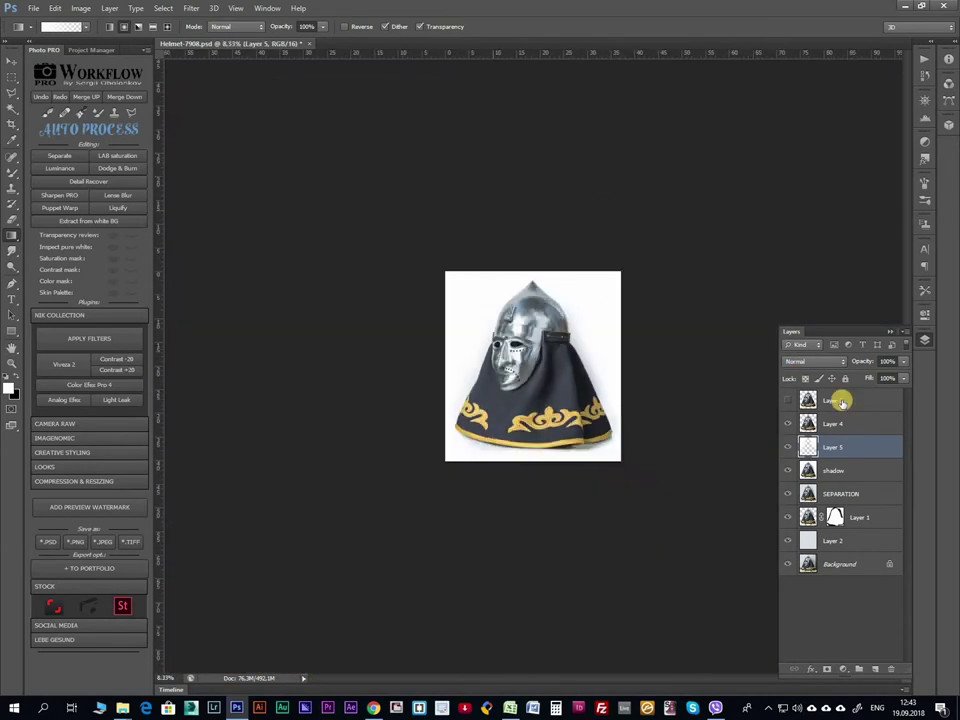
pyautogui.hotkey('alt', ']')
pyautogui.click(48, 250)
# Merge the shadow layer into Layer 5, delete Inspect_pure, and bring up Hue/Saturation.
pyautogui.click(835, 493)
pyautogui.press('o')
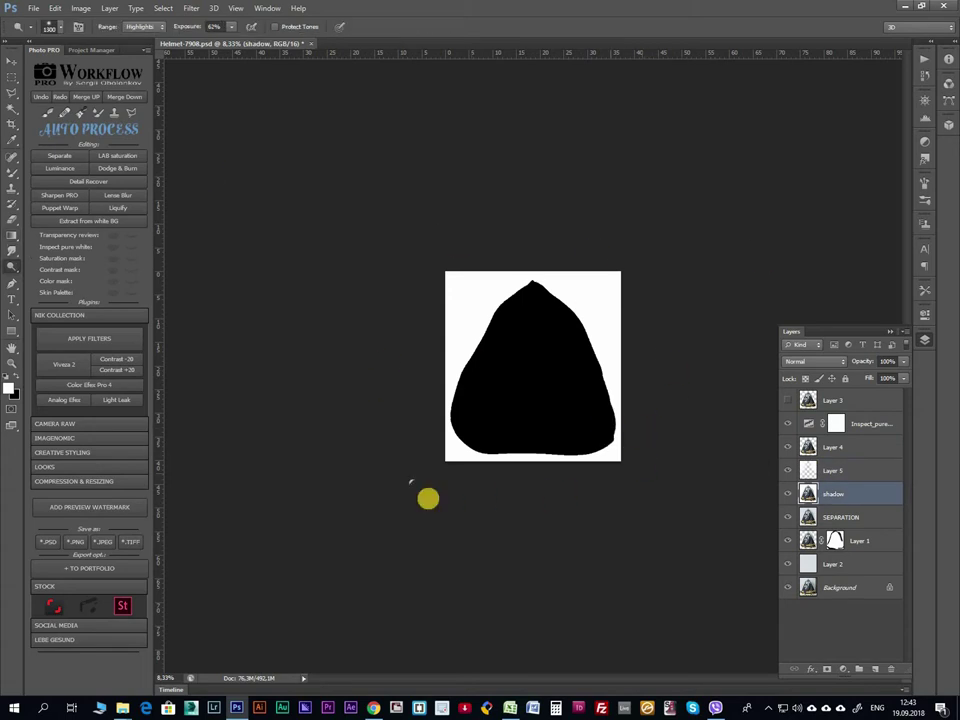
pyautogui.click(129, 247)
pyautogui.hotkey('ctrl', '+')
pyautogui.click(835, 468)
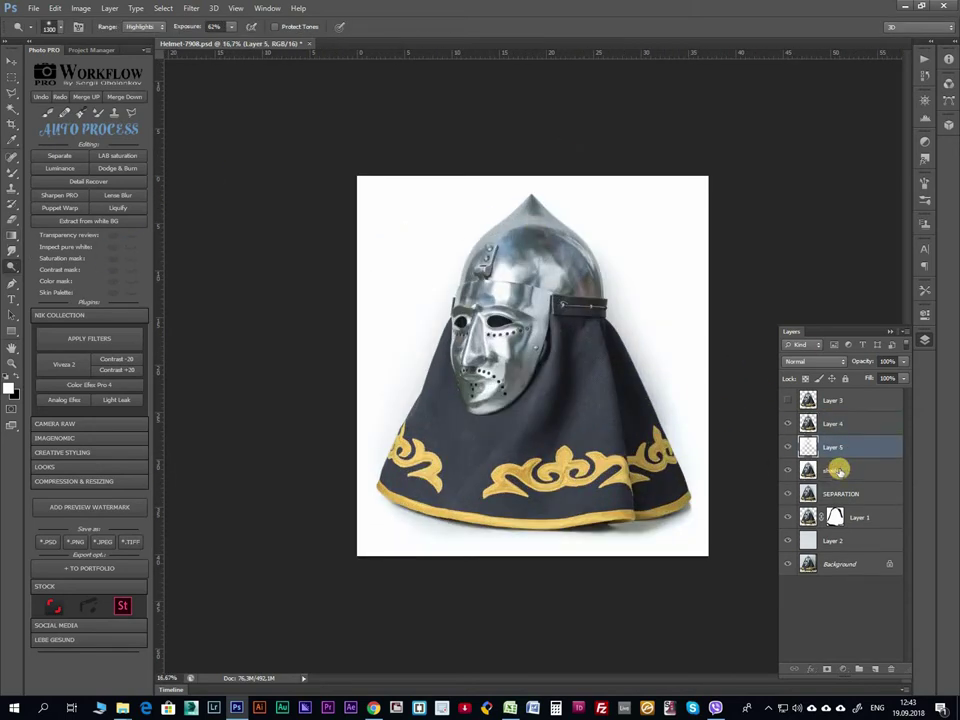
pyautogui.press('Delete')
pyautogui.hotkey('ctrl', 'u')
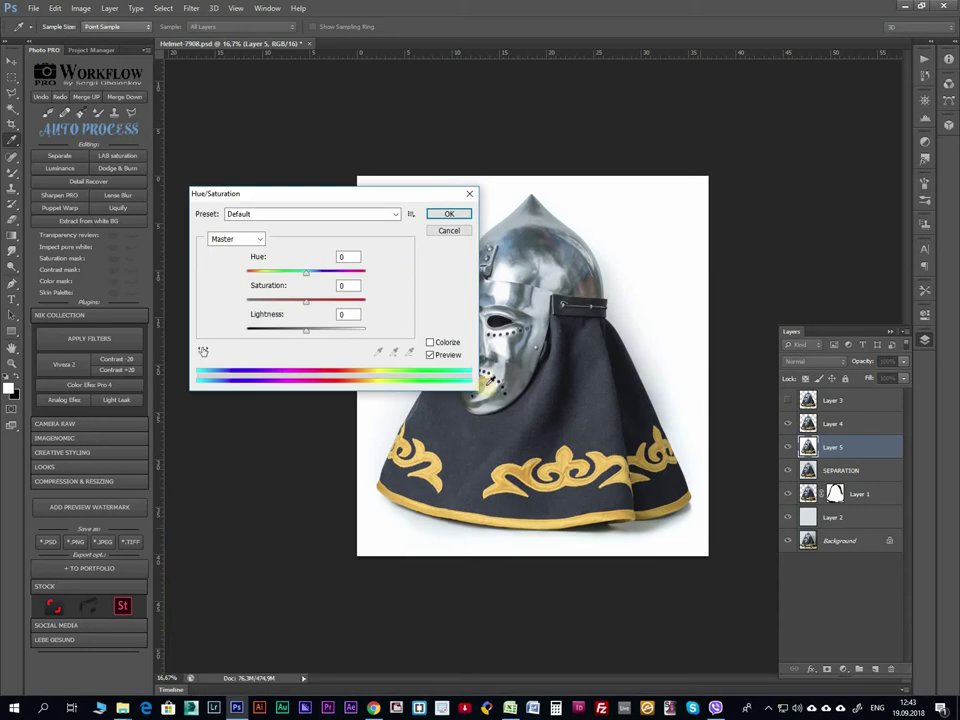
# Desaturate Layer 5 to -100 and toggle Layer 4's visibility to compare.
pyautogui.moveTo(303, 302); pyautogui.dragTo(247, 302)
pyautogui.click(438, 220)
pyautogui.press('o')
pyautogui.hotkey('ctrl', '+')
pyautogui.scroll(1, 747, 293)
pyautogui.hotkey('ctrl', '-')
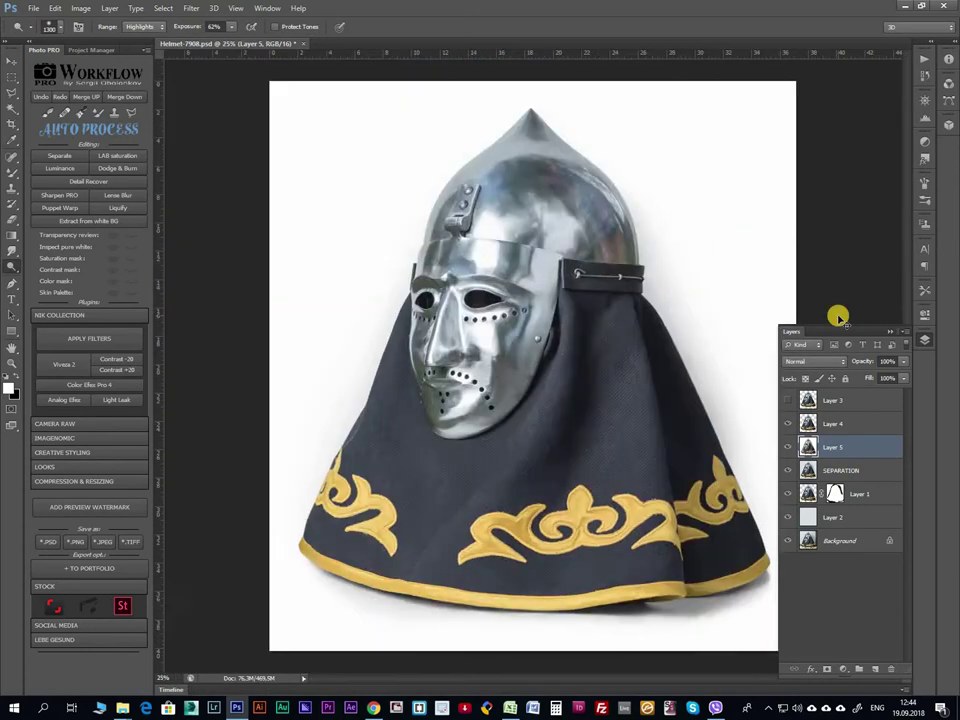
pyautogui.hotkey('ctrl', '-')
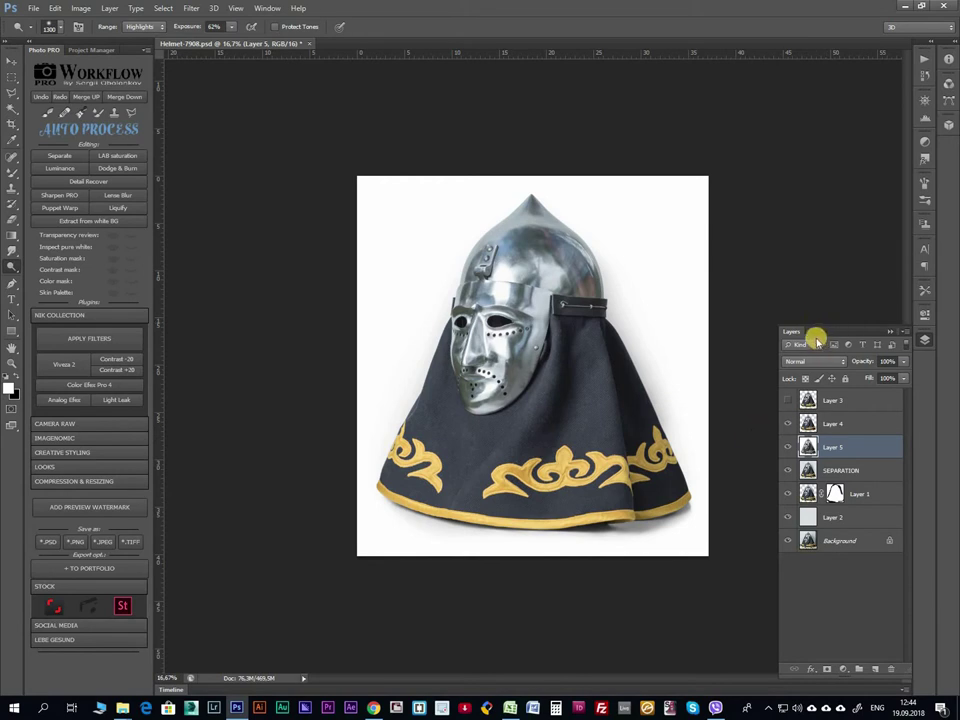
pyautogui.click(789, 423)
pyautogui.click(789, 423)
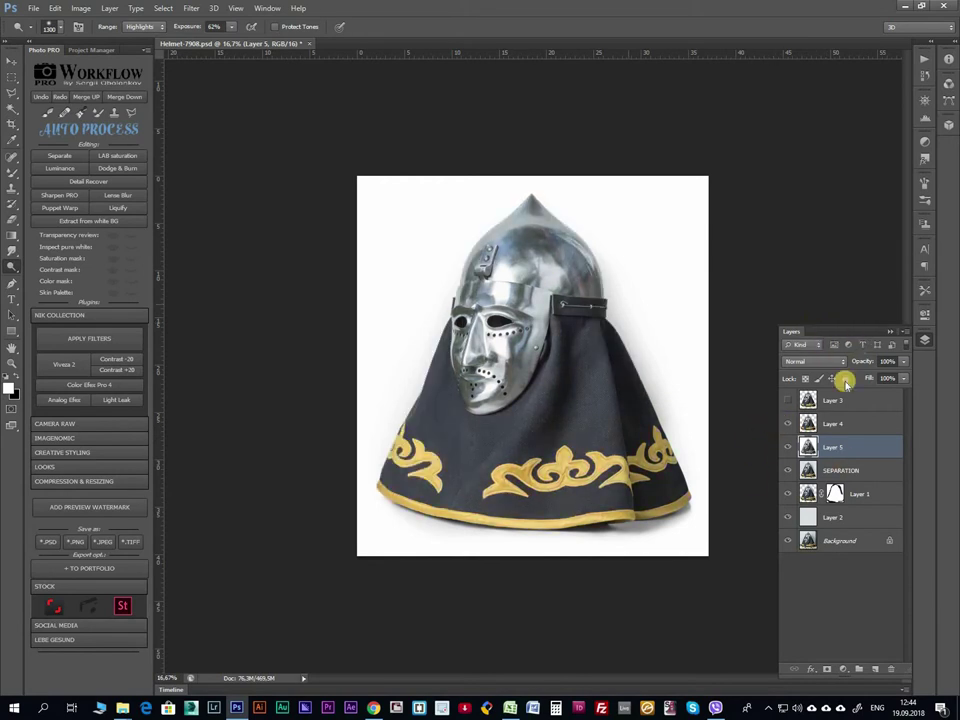
# Save the document and group Layer 4 and Layer 5 together.
pyautogui.hotkey('ctrl', '+')
pyautogui.hotkey('ctrl', 's')
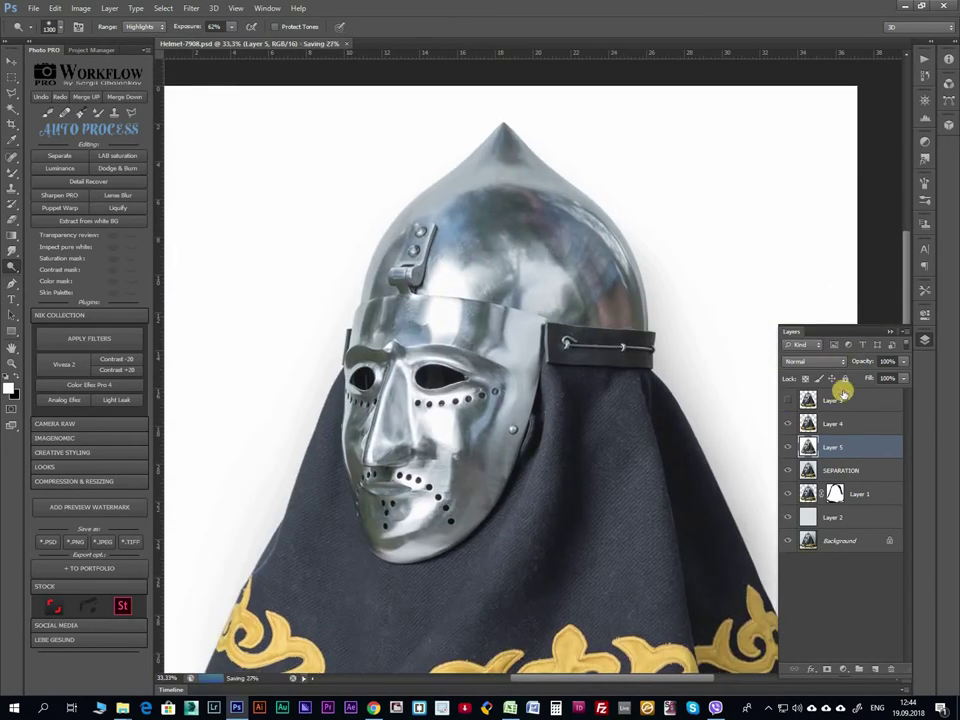
pyautogui.hotkey('ctrl', '-')
pyautogui.hotkey('ctrl', '-')
pyautogui.hotkey('ctrl', '+')
pyautogui.hotkey('alt', ']')
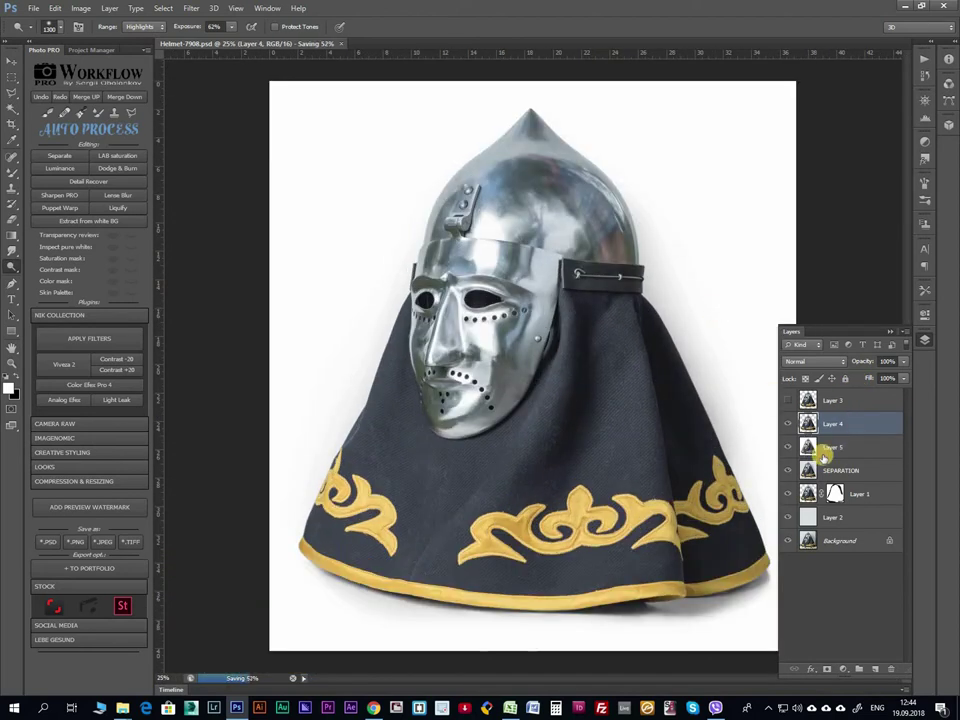
pyautogui.keyDown('shift'); pyautogui.click(843, 456); pyautogui.keyUp('shift')
pyautogui.hotkey('ctrl', 'g')
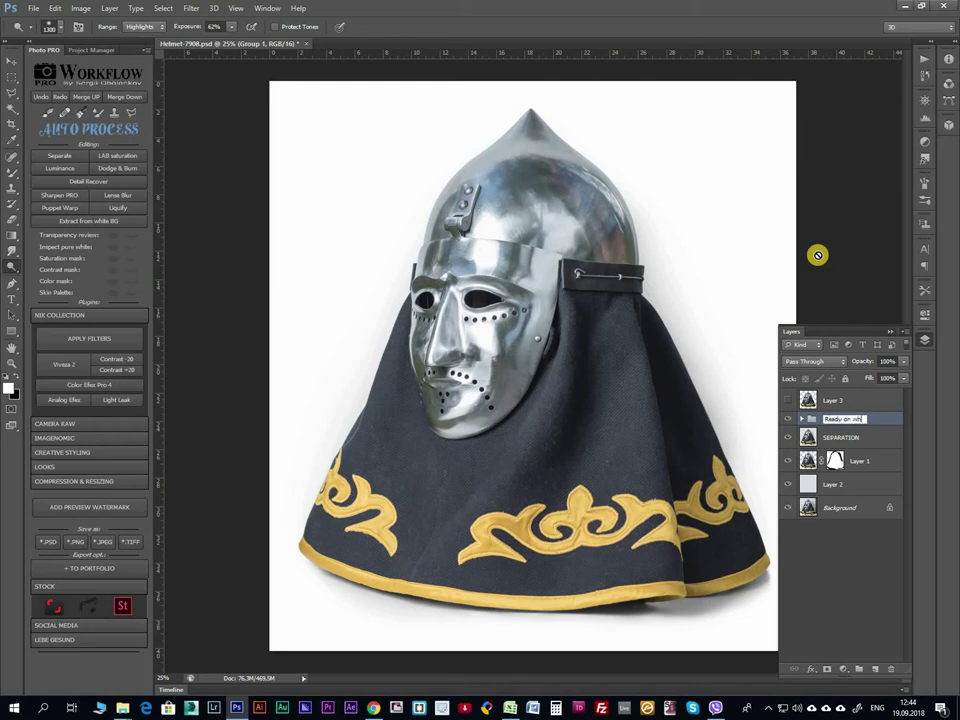
# Name the group 'Ready on white' and split the image into HIGH and LOW frequency layers.
pyautogui.write('hite')
pyautogui.press('Return')
pyautogui.hotkey('ctrl', '+')
pyautogui.hotkey('ctrl', '+')
pyautogui.scroll(5, 448, 99)
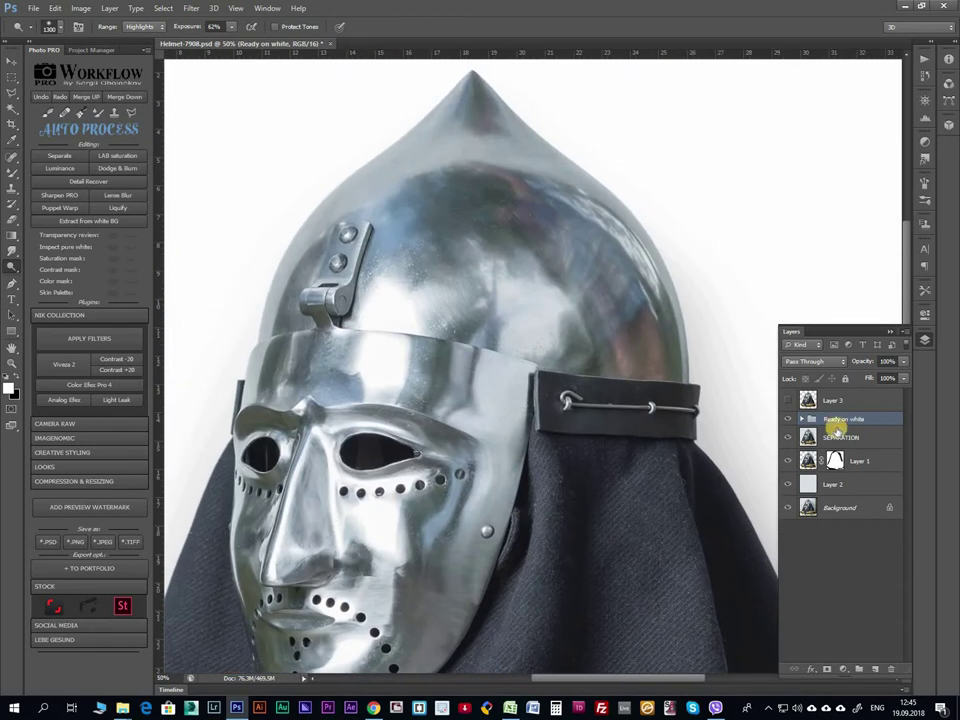
pyautogui.click(52, 172)
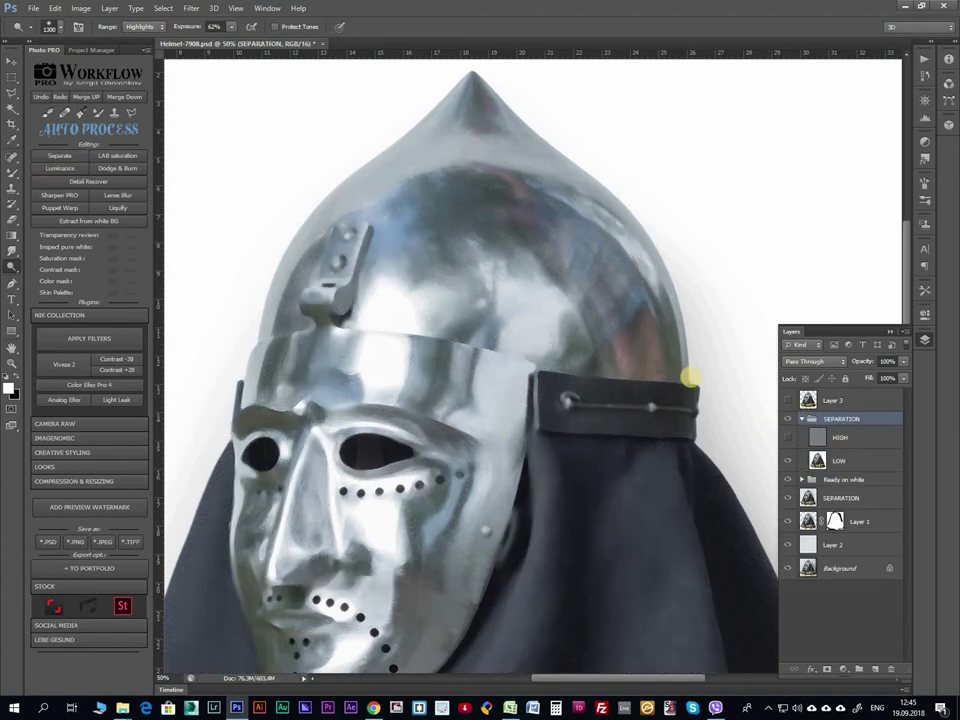
# On the LOW layer, start a lasso selection with points along the helmet's chin edge.
pyautogui.click(850, 463)
pyautogui.press('l')
pyautogui.scroll(3, 358, 215)
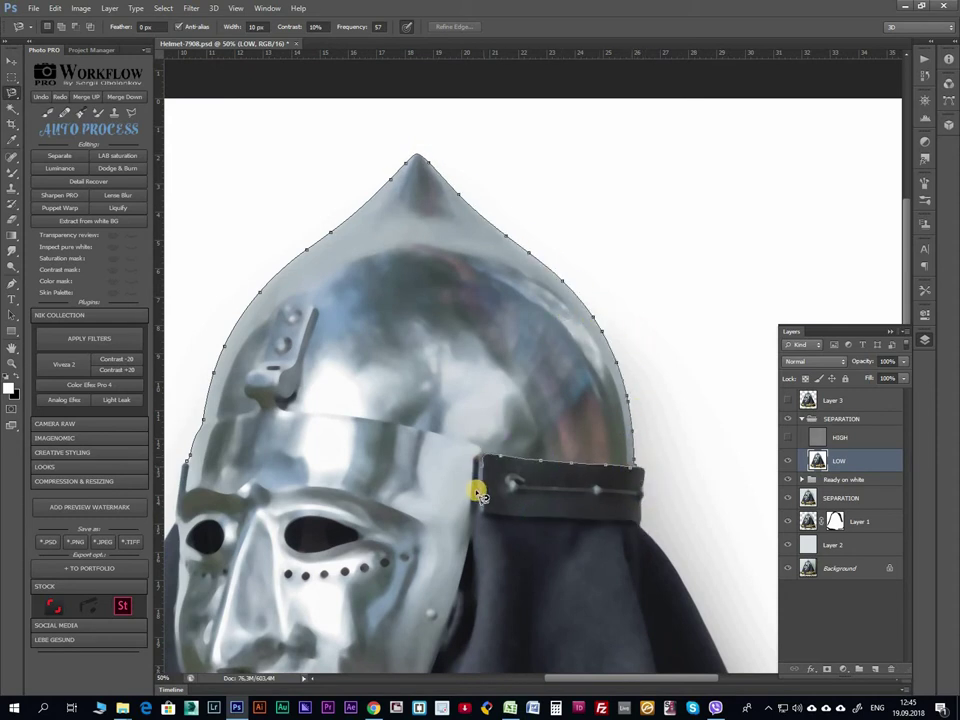
pyautogui.scroll(-5, 495, 437)
pyautogui.hscroll(-2, 510, 440)
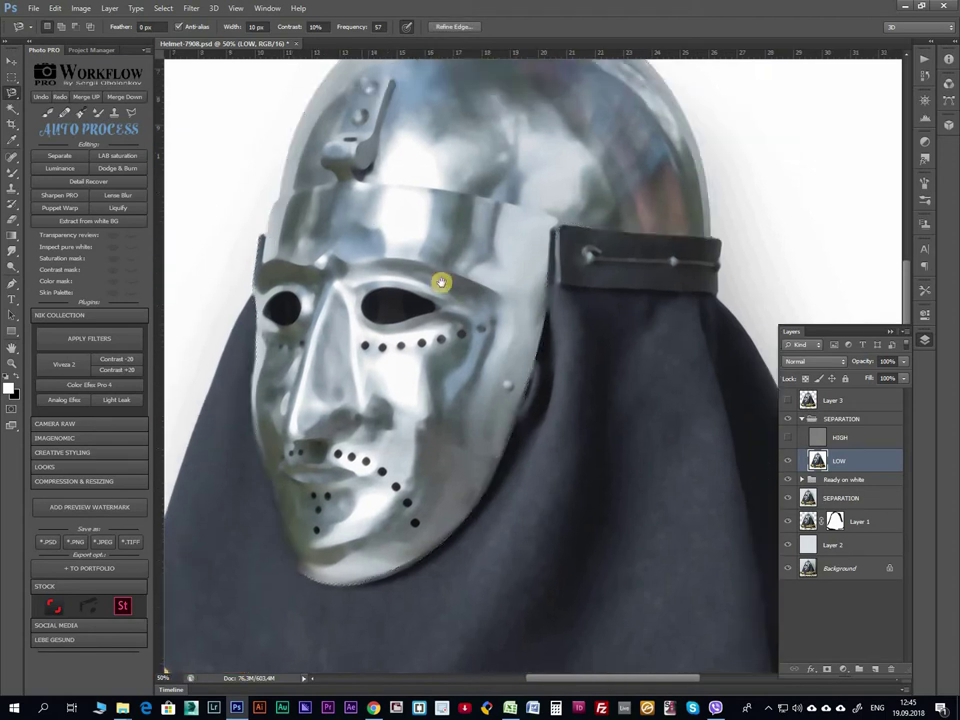
pyautogui.hotkey('ctrl', '+')
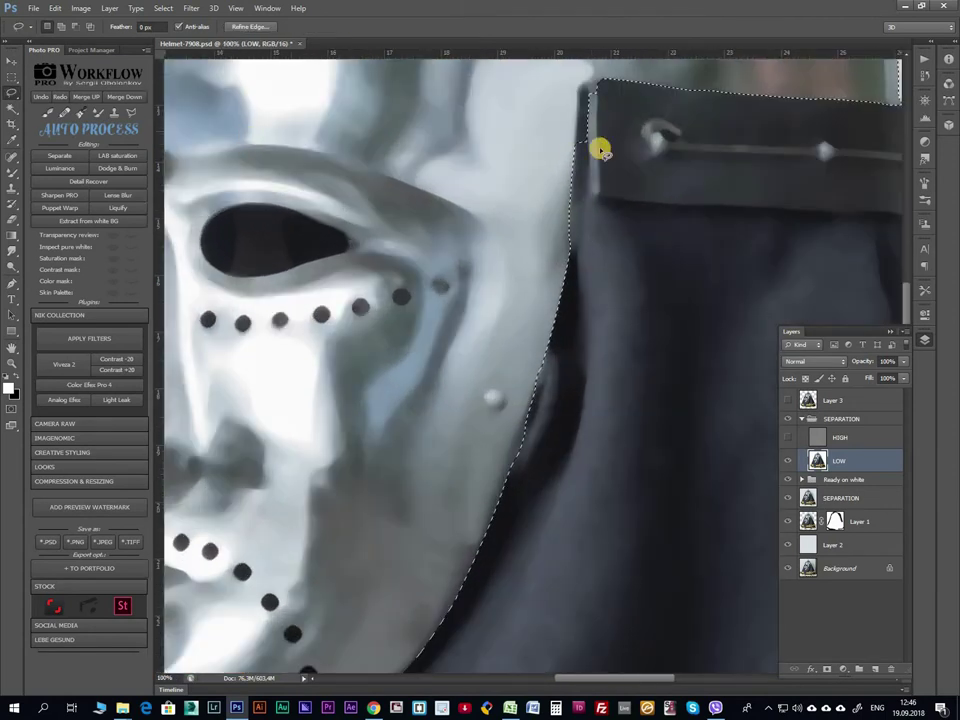
pyautogui.scroll(2, 500, 160)
pyautogui.hscroll(1, 500, 160)
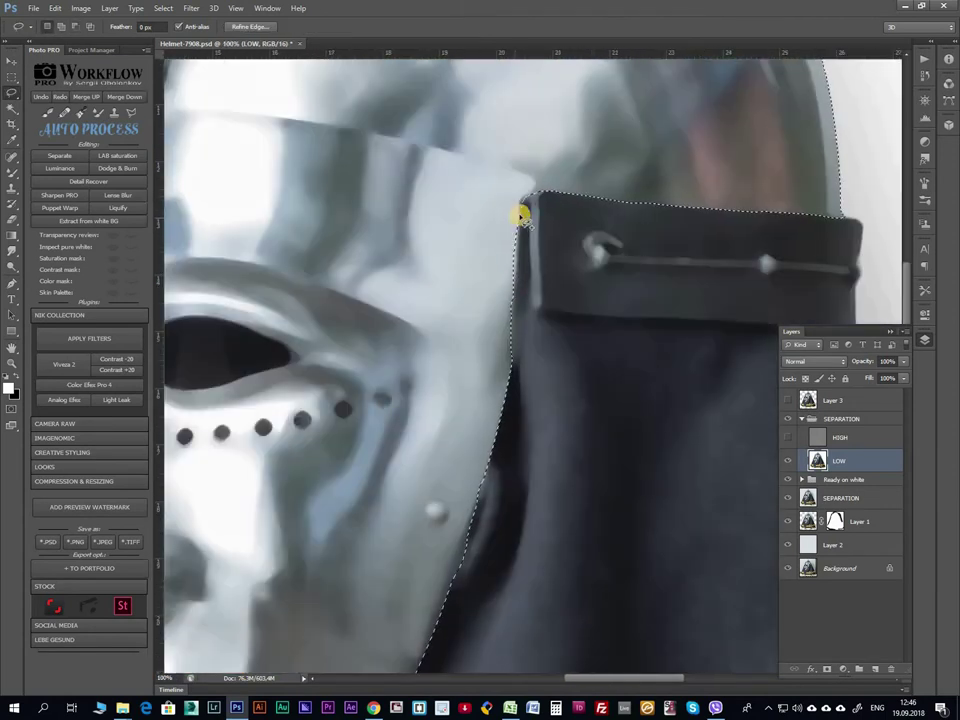
pyautogui.scroll(-5, 628, 177)
pyautogui.hscroll(-2, 628, 177)
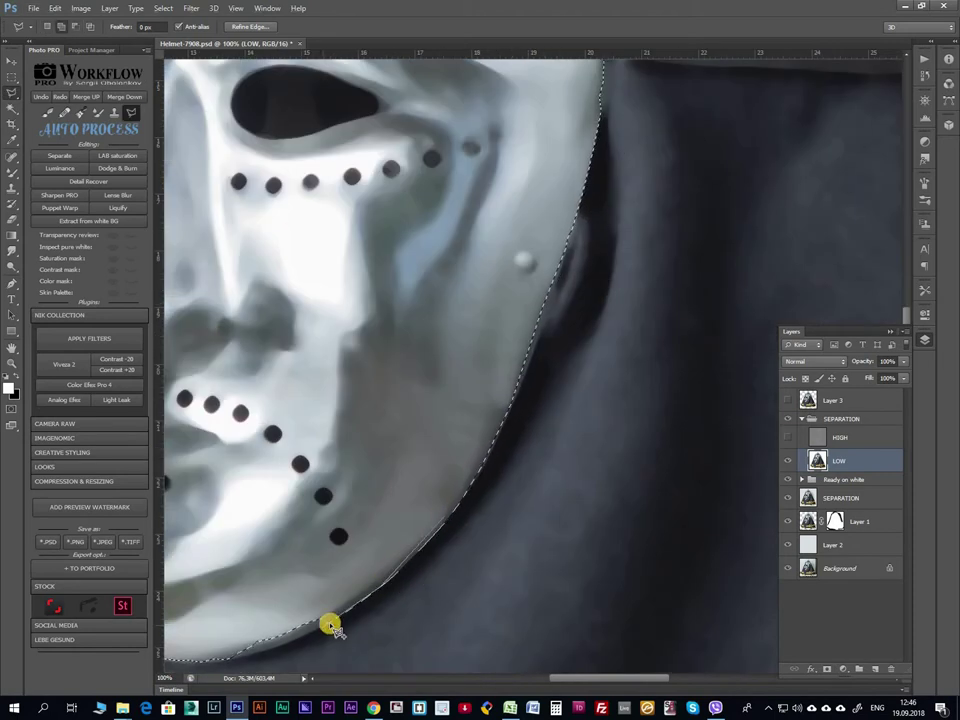
pyautogui.moveTo(328, 626); pyautogui.dragTo(506, 486)
pyautogui.click(390, 486)
pyautogui.click(393, 437)
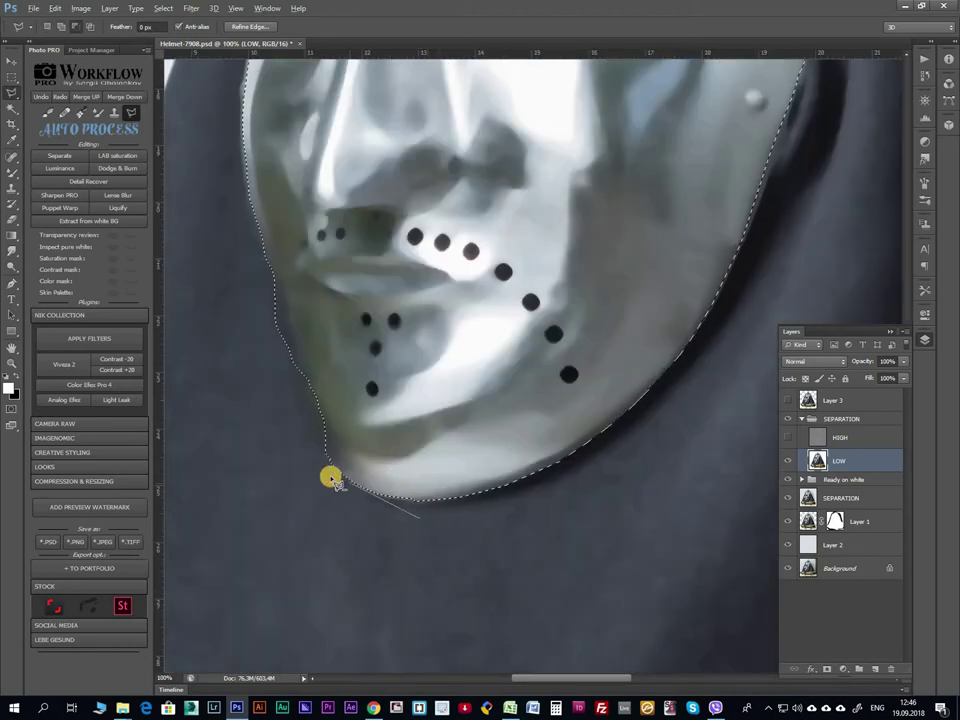
# Trace points down the helmet edge and up the jaw, then close the selection.
pyautogui.hscroll(-10, 287, 623)
pyautogui.hscroll(10, 418, 503)
pyautogui.click(254, 186)
pyautogui.click(300, 276)
pyautogui.click(292, 390)
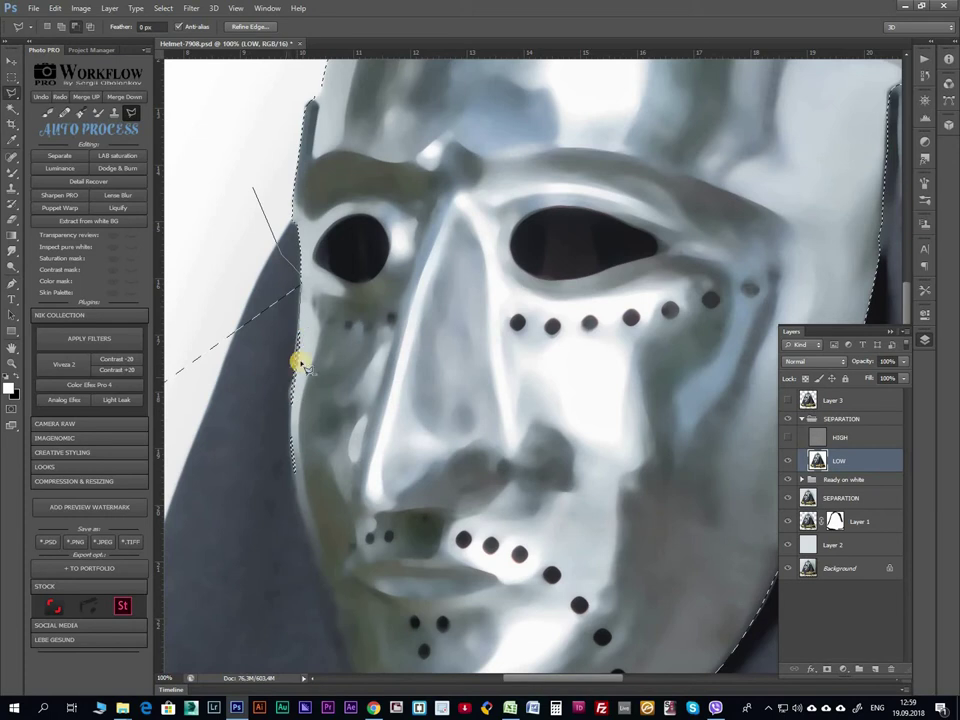
pyautogui.click(322, 403)
pyautogui.scroll(-5, 318, 405)
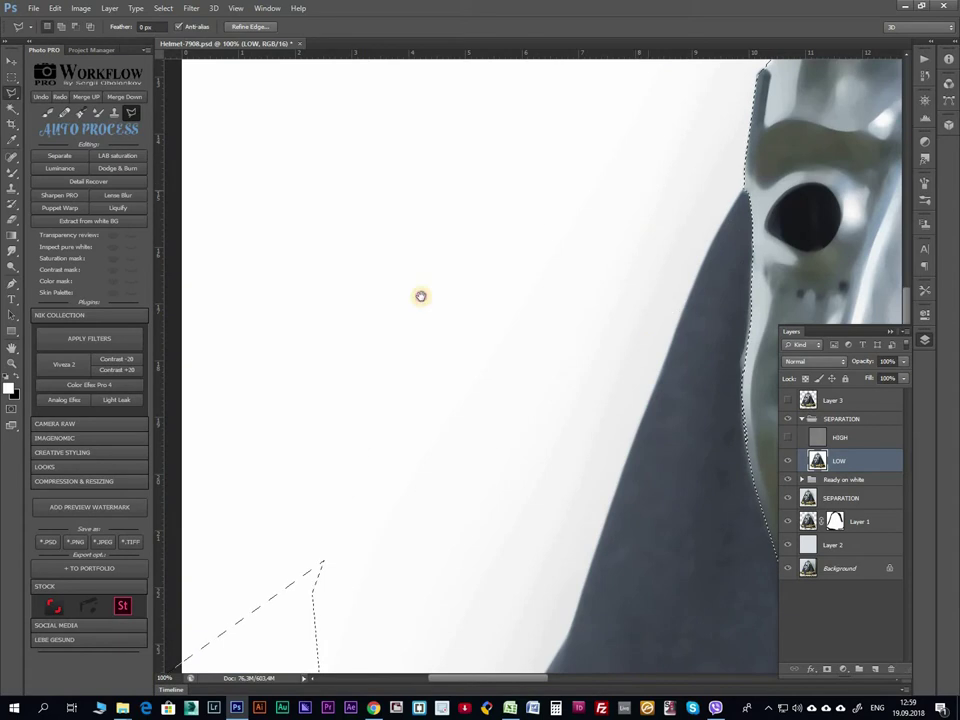
pyautogui.moveTo(345, 522); pyautogui.dragTo(527, 502)
pyautogui.click(522, 495)
pyautogui.click(468, 252)
pyautogui.doubleClick(476, 251)
# Switch the helmet selection into Quick Mask and inspect its edge with the Brush tool.
pyautogui.press('q')
pyautogui.press('b')
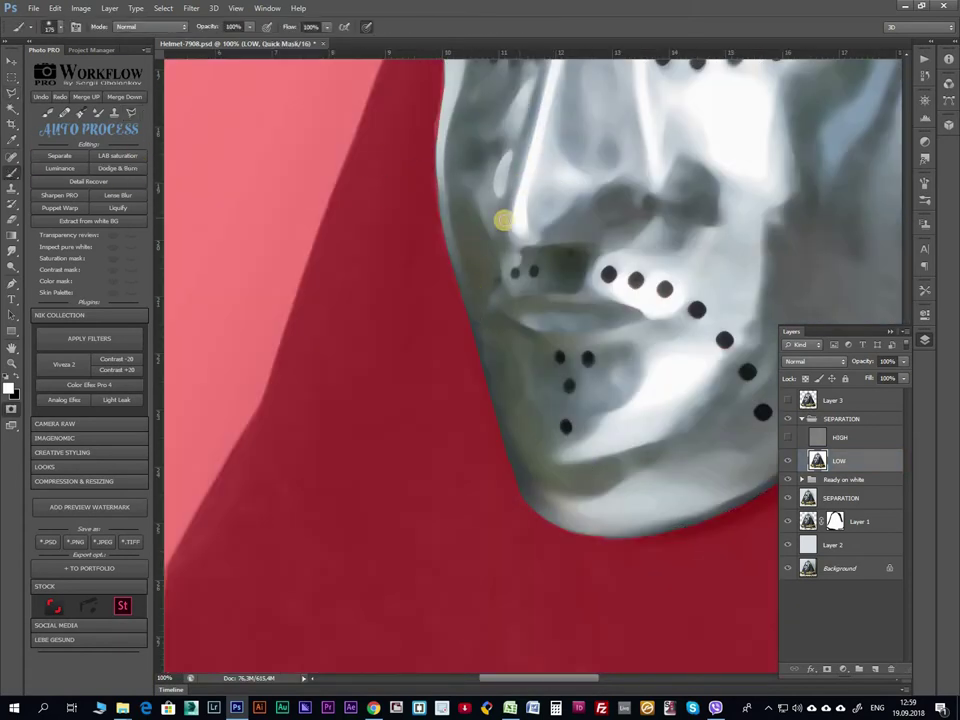
pyautogui.scroll(1, 480, 208)
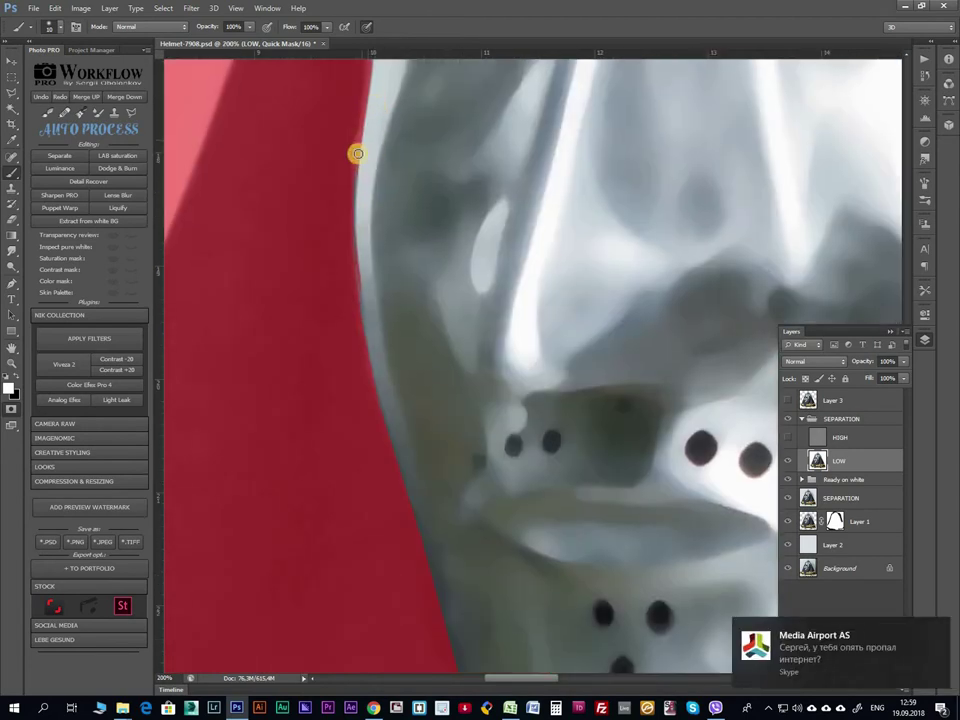
pyautogui.scroll(-3, 418, 473)
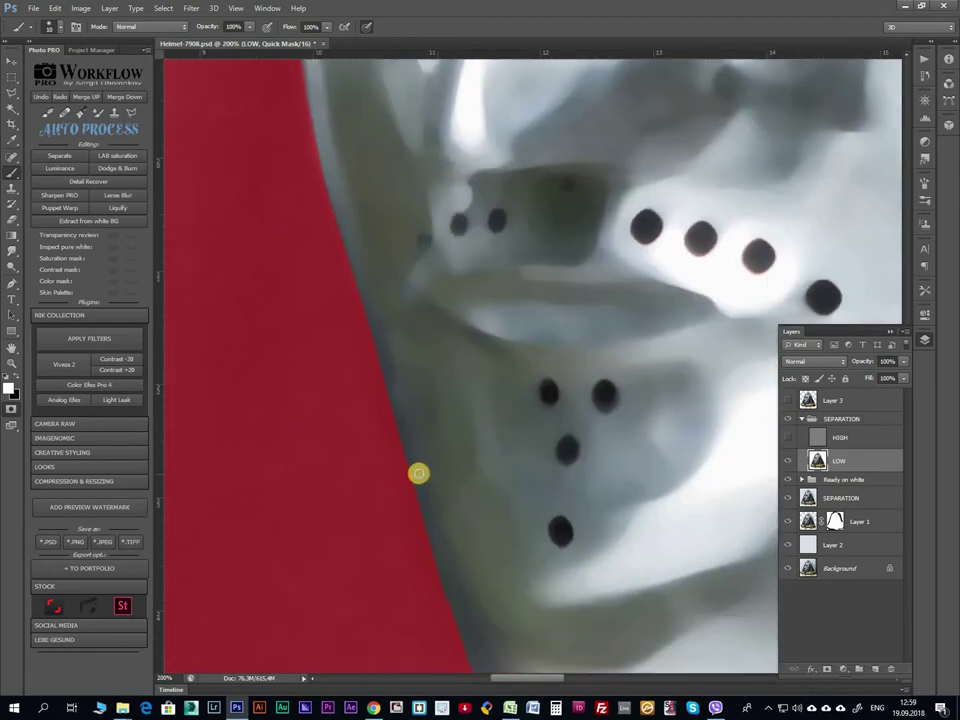
pyautogui.scroll(-3, 432, 404)
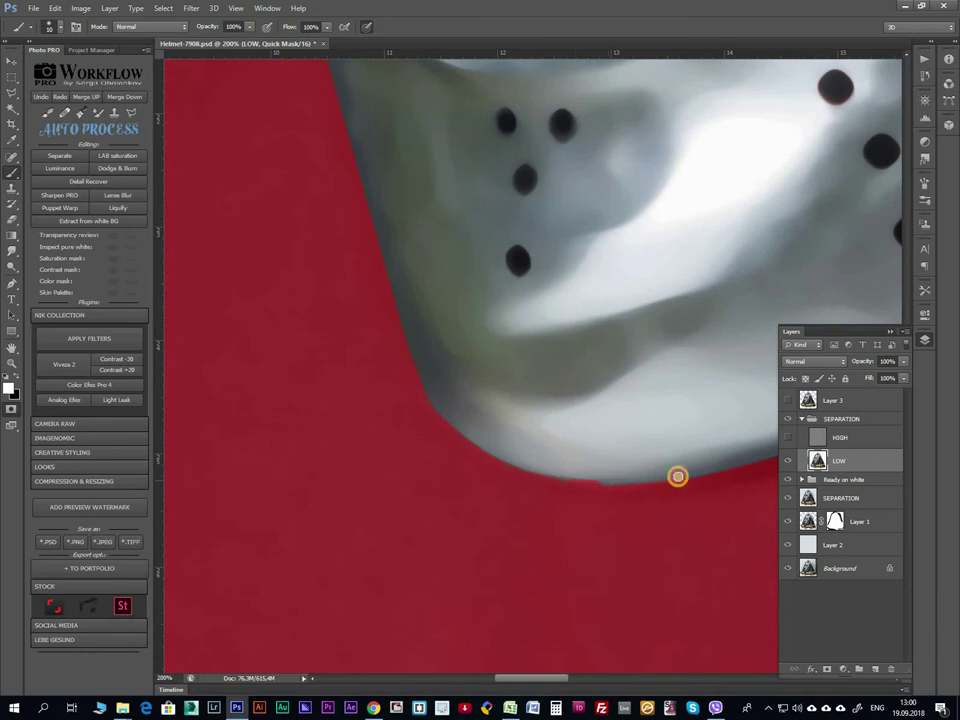
pyautogui.scroll(-5, 697, 415)
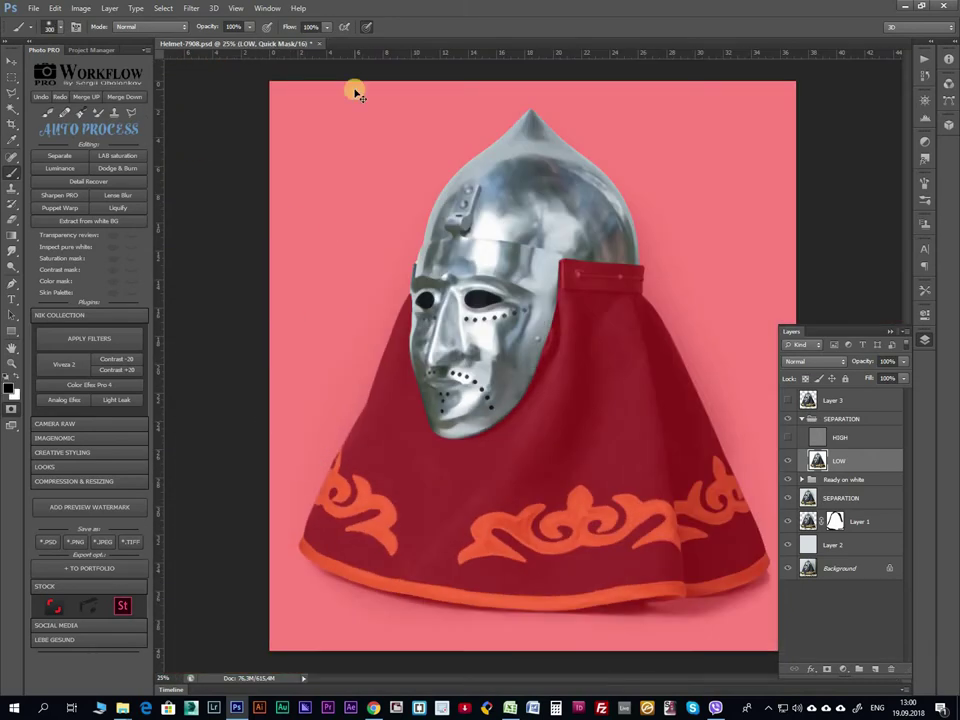
pyautogui.scroll(2, 399, 424)
pyautogui.scroll(2, 261, 407)
pyautogui.scroll(-1, 261, 403)
pyautogui.scroll(3, 261, 403)
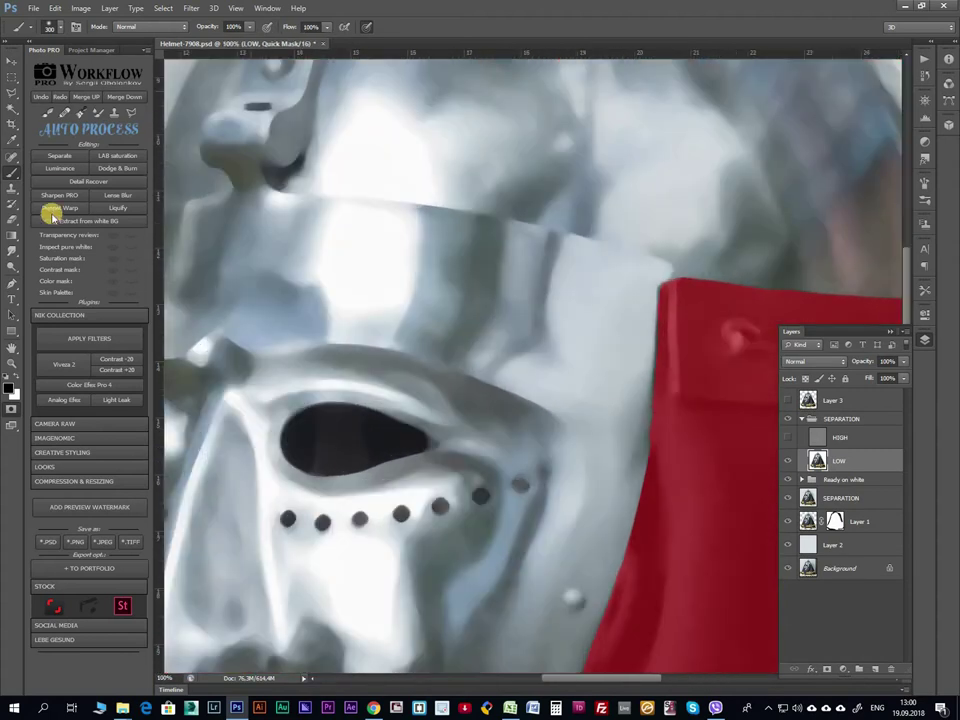
# Switch to the Blur tool and navigate along the quick-mask edge to soften it.
pyautogui.rightClick(11, 247)
pyautogui.click(71, 247)
pyautogui.scroll(-3, 641, 463)
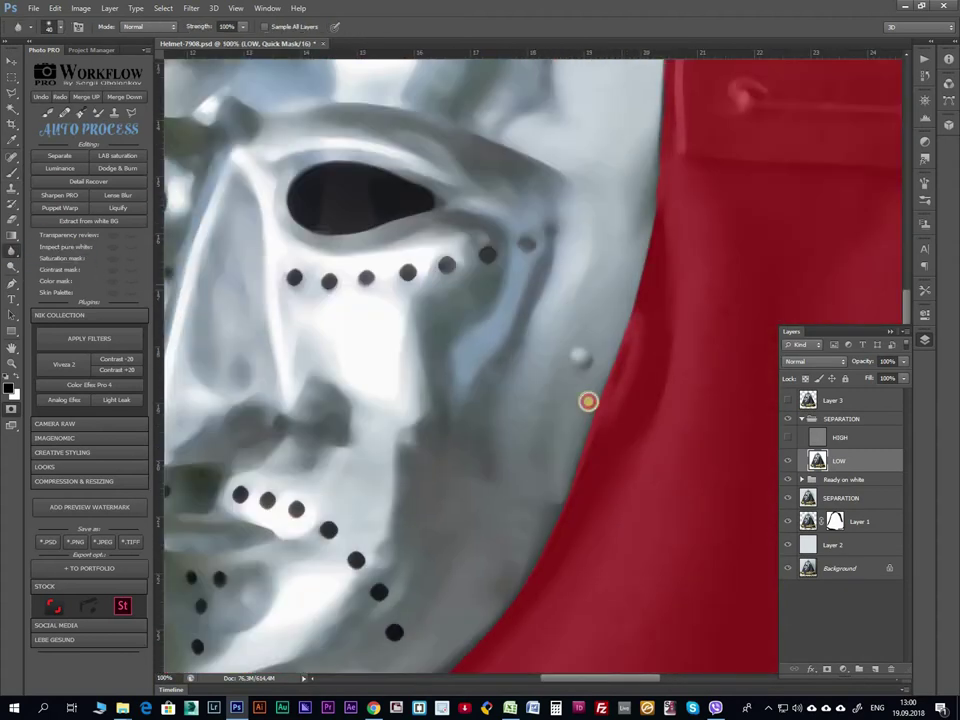
pyautogui.scroll(-2, 624, 346)
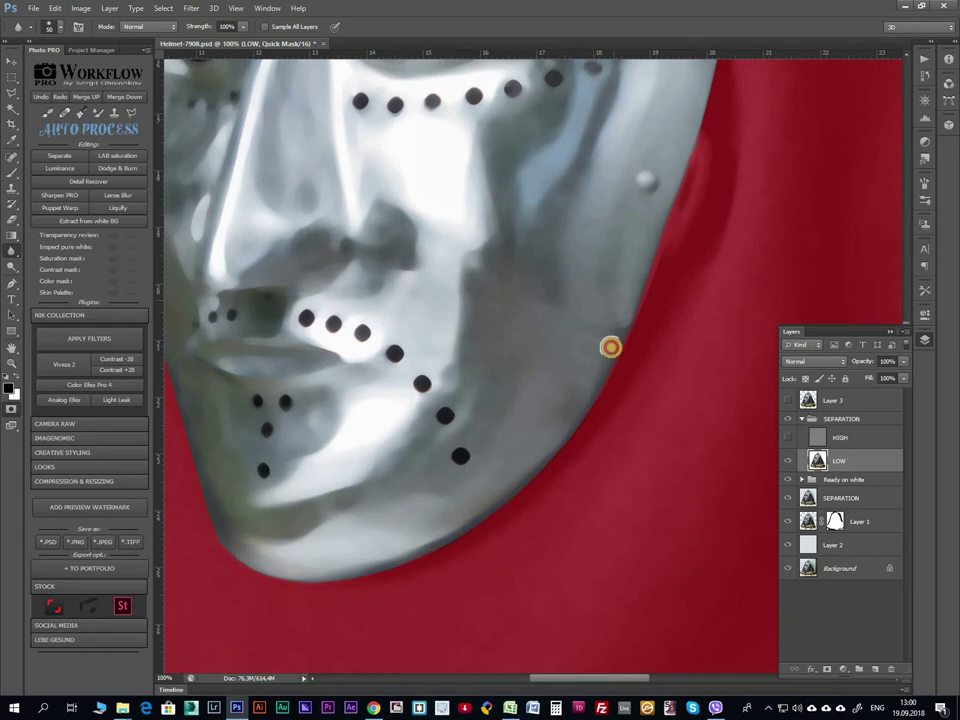
pyautogui.scroll(5, 630, 240)
pyautogui.scroll(5, 690, 200)
pyautogui.scroll(5, 540, 240)
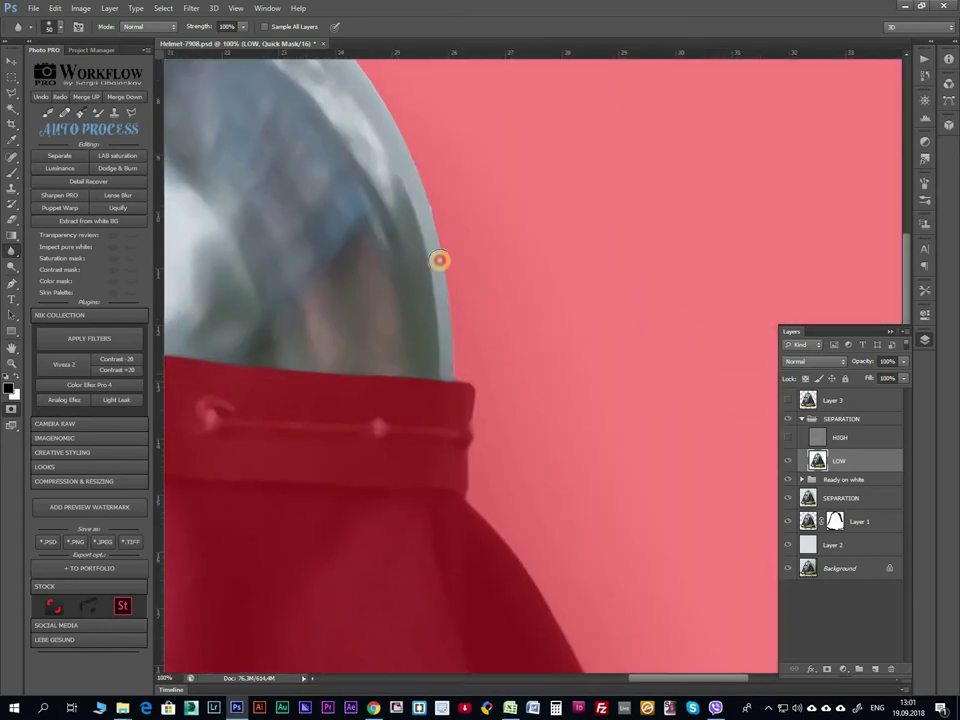
pyautogui.scroll(3, 450, 300)
pyautogui.scroll(3, 468, 362)
pyautogui.scroll(3, 468, 400)
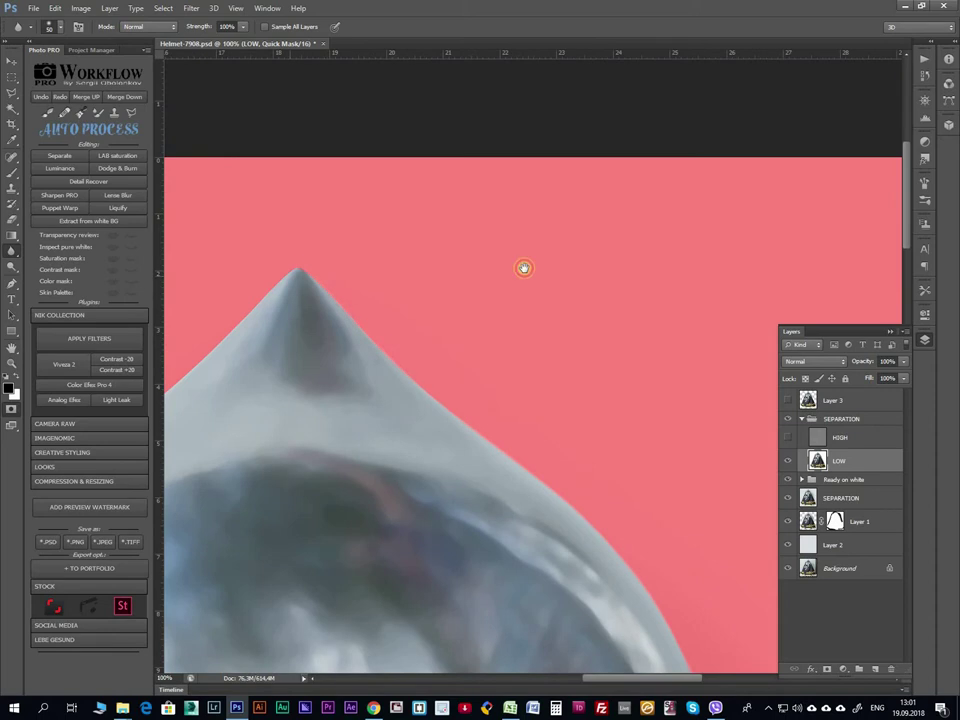
pyautogui.scroll(2, 524, 268)
pyautogui.scroll(-3, 611, 246)
pyautogui.scroll(2, 437, 317)
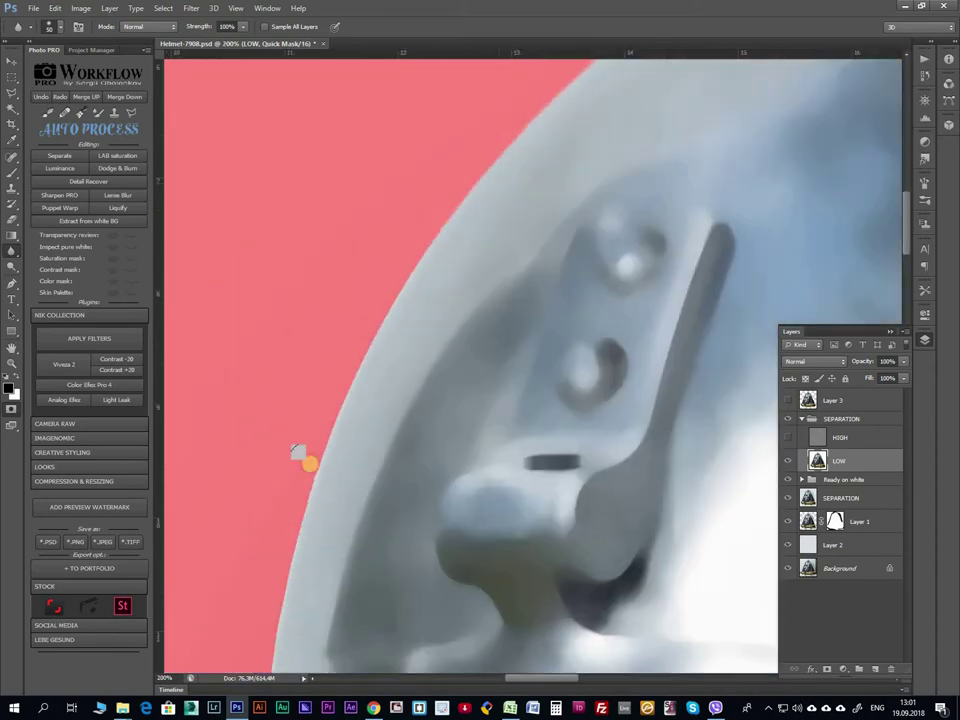
pyautogui.scroll(-2, 330, 410)
pyautogui.scroll(-2, 380, 310)
pyautogui.scroll(-2, 360, 283)
pyautogui.scroll(-2, 345, 320)
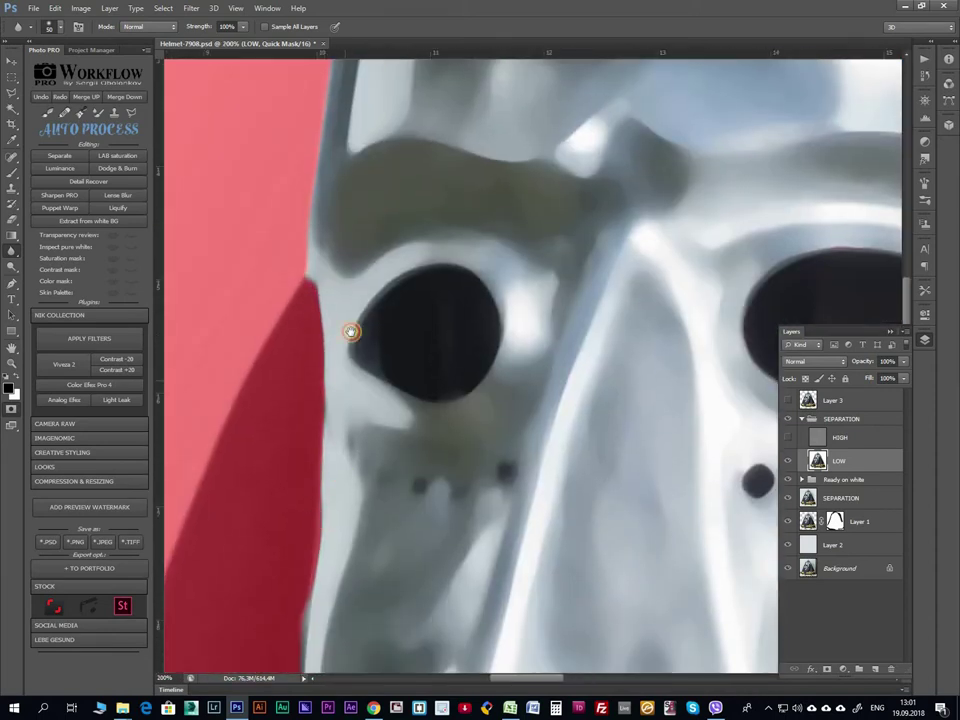
pyautogui.scroll(-2, 351, 331)
pyautogui.scroll(1, 360, 370)
# Brush the quick mask along the helmet's edge and convert it back to a selection.
pyautogui.press('b')
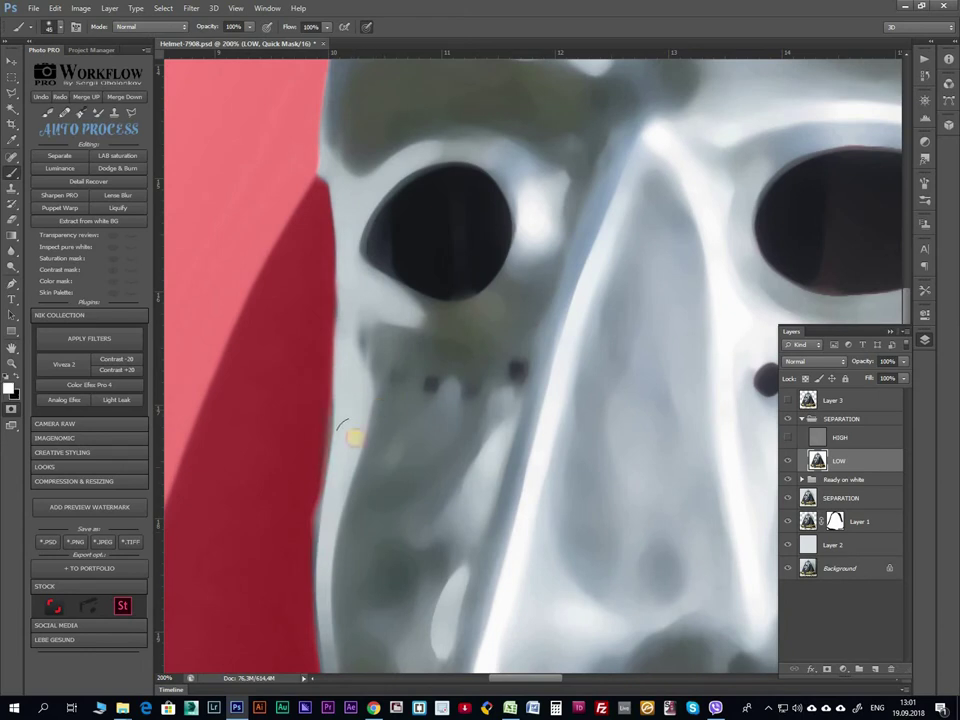
pyautogui.moveTo(352, 400); pyautogui.dragTo(336, 500)
pyautogui.scroll(-5, 553, 238)
pyautogui.press('q')
pyautogui.scroll(-2, 553, 234)
pyautogui.scroll(3, 558, 236)
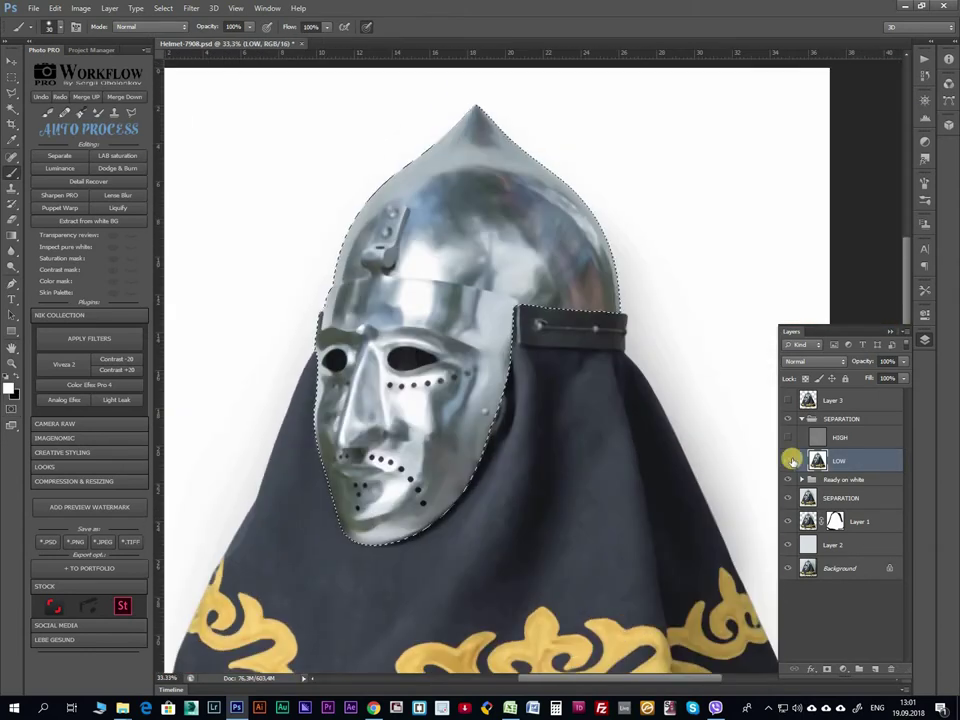
# Refine the selection edge (white preview, smoothing, 1 px feather, shift edge) and output it to Layer 6.
pyautogui.press('m')
pyautogui.click(450, 27)
pyautogui.hotkey('ctrl', '+')
pyautogui.hotkey('ctrl', '+')
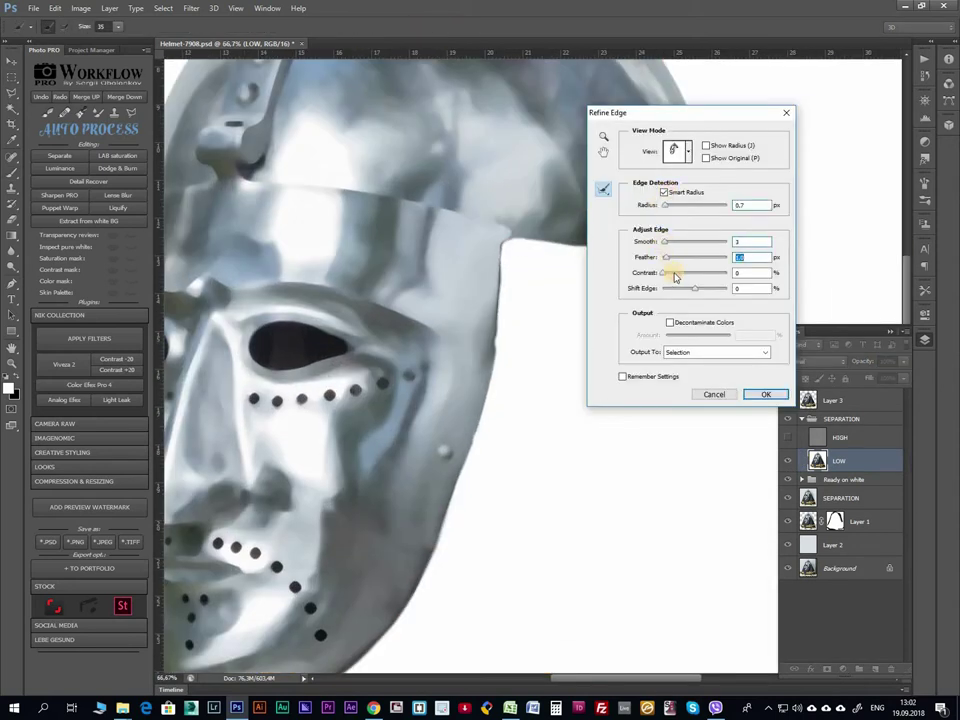
pyautogui.press('Tab')
pyautogui.moveTo(557, 257)
pyautogui.mouseDown()
pyautogui.moveTo(735, 484)
pyautogui.moveTo(480, 343)
pyautogui.moveTo(347, 331)
pyautogui.mouseUp()
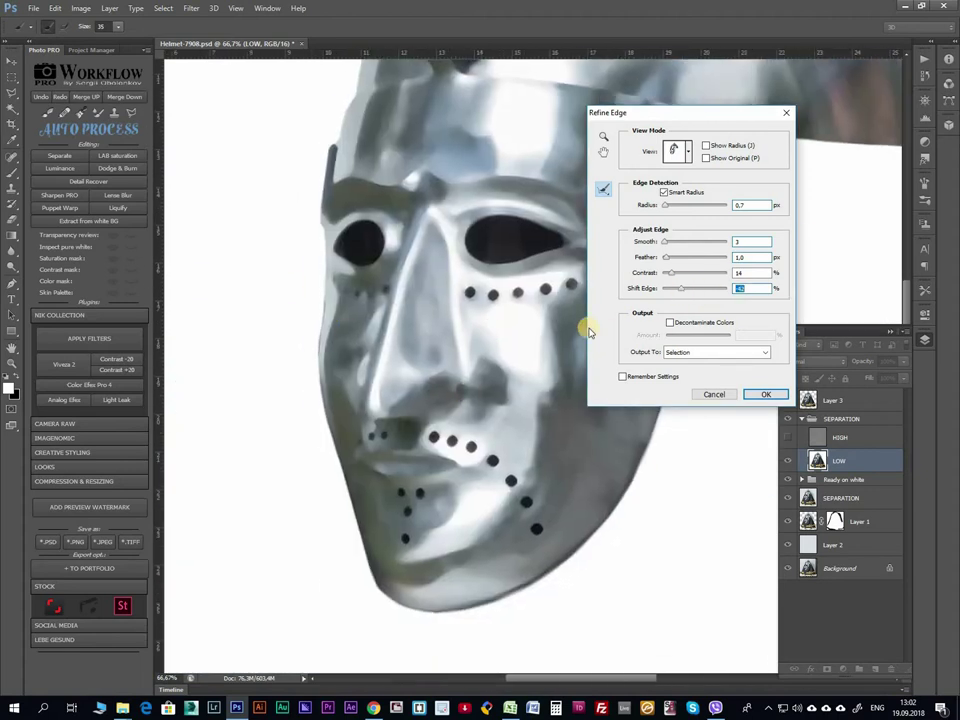
pyautogui.press('Return')
# Copy the selected metal to a new layer and load the Mixer Brush with the dome's grey.
pyautogui.hotkey('ctrl', 'j')
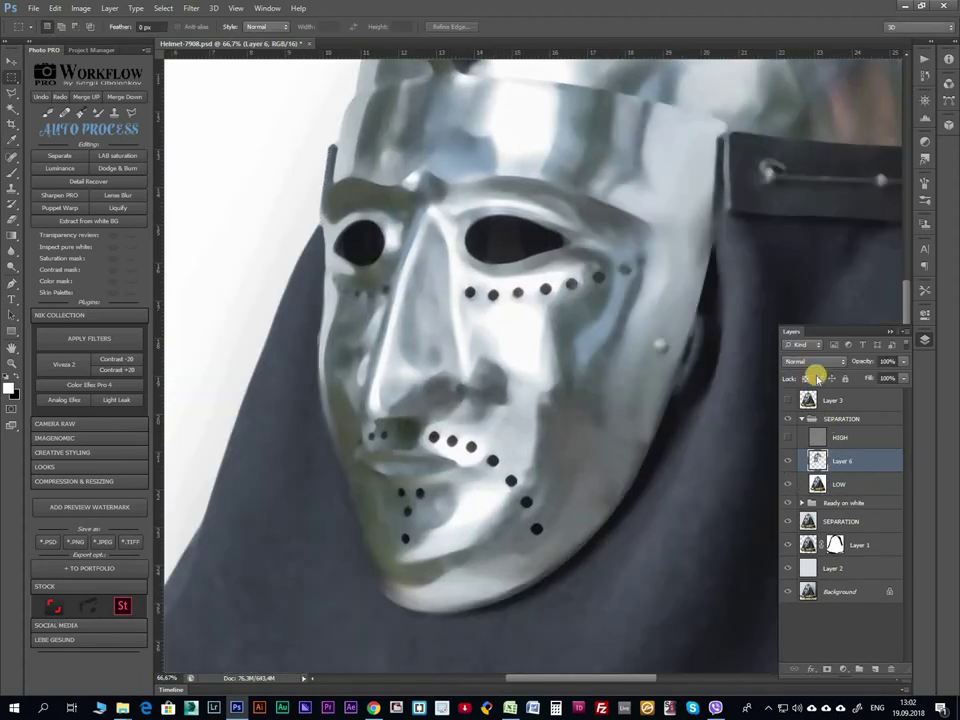
pyautogui.scroll(2, 428, 339)
pyautogui.scroll(5, 497, 360)
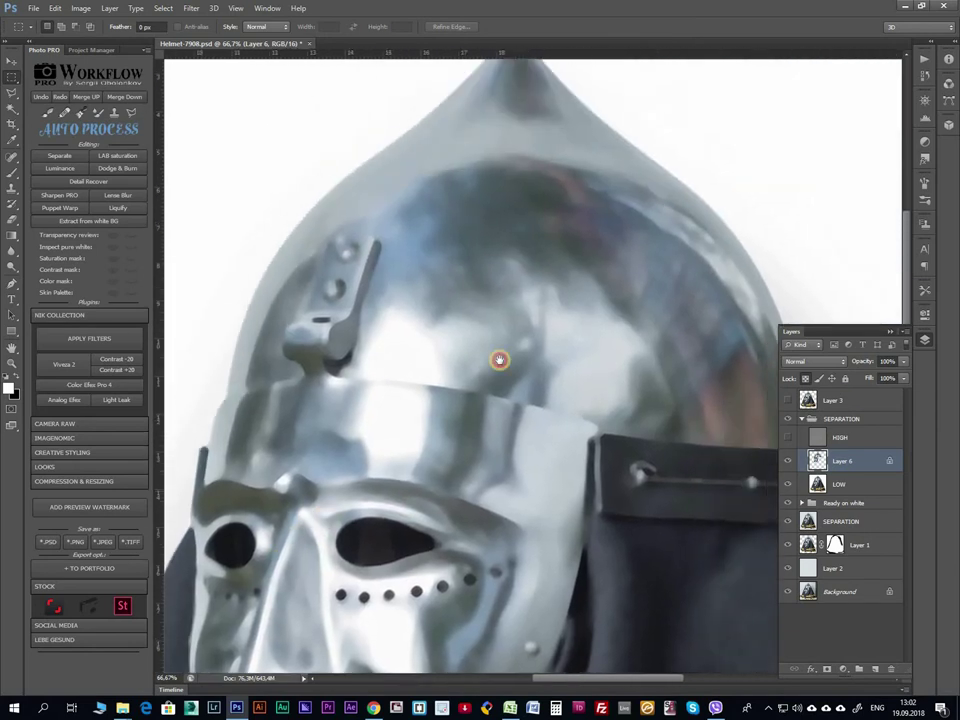
pyautogui.click(11, 172)
pyautogui.keyDown('alt'); pyautogui.click(420, 252); pyautogui.keyUp('alt')
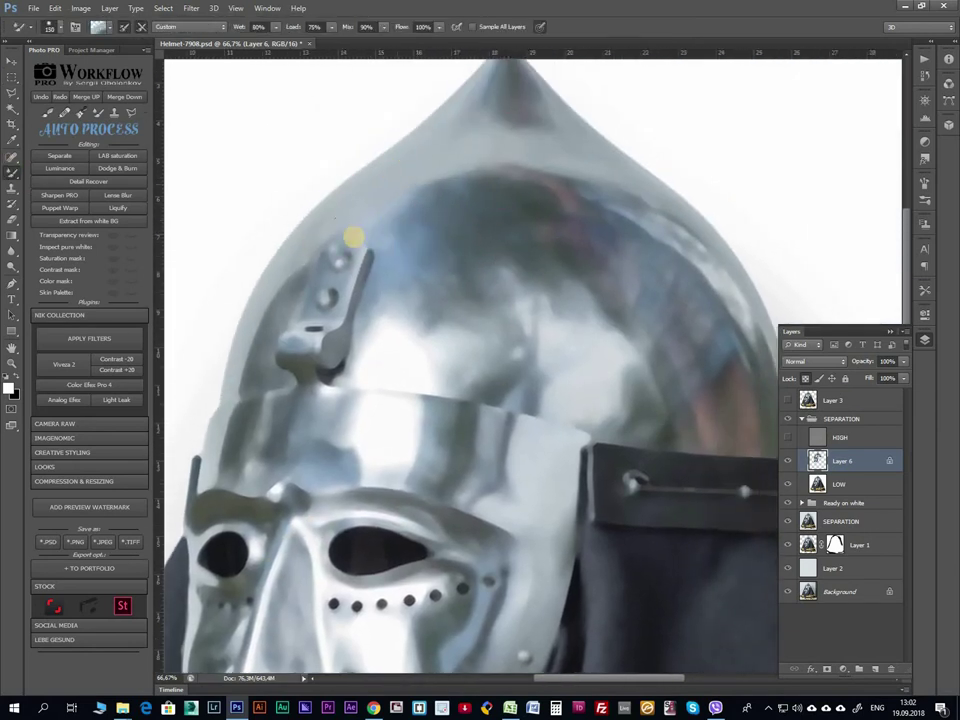
# Blend the metal across the helmet dome and along its upper edge.
pyautogui.moveTo(410, 309); pyautogui.dragTo(424, 356)
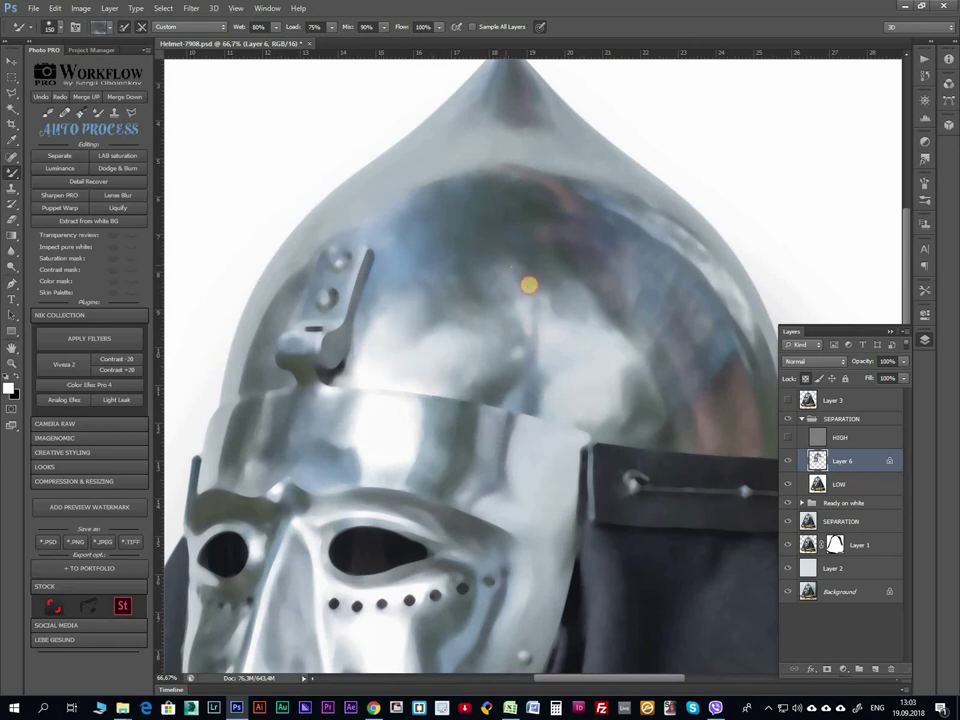
pyautogui.moveTo(528, 285); pyautogui.dragTo(574, 358)
pyautogui.moveTo(617, 329); pyautogui.dragTo(600, 240)
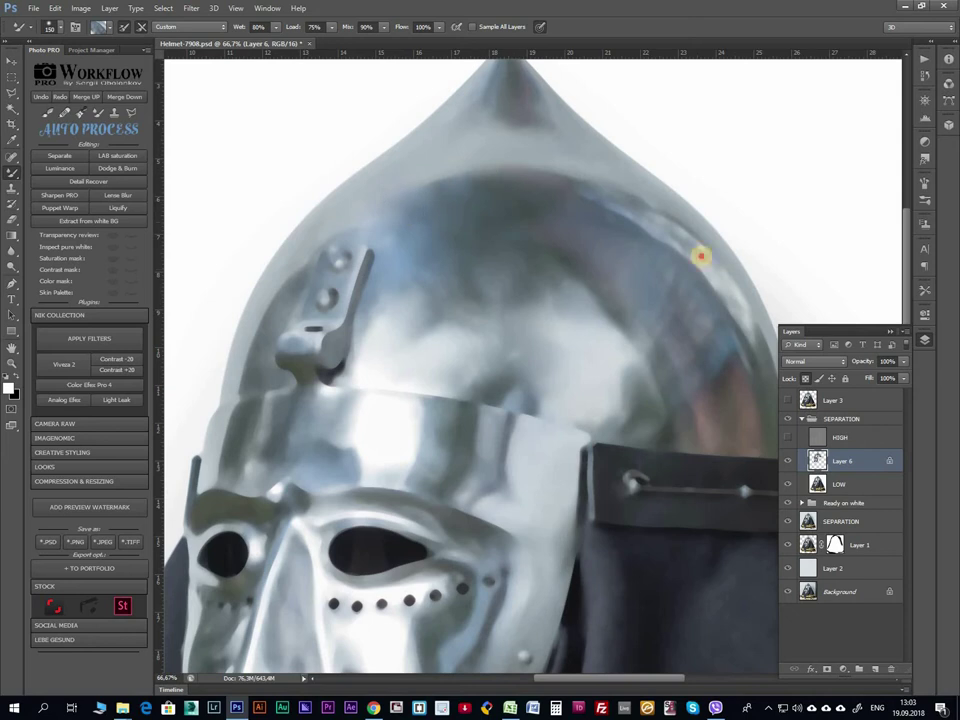
pyautogui.moveTo(692, 240); pyautogui.dragTo(529, 201)
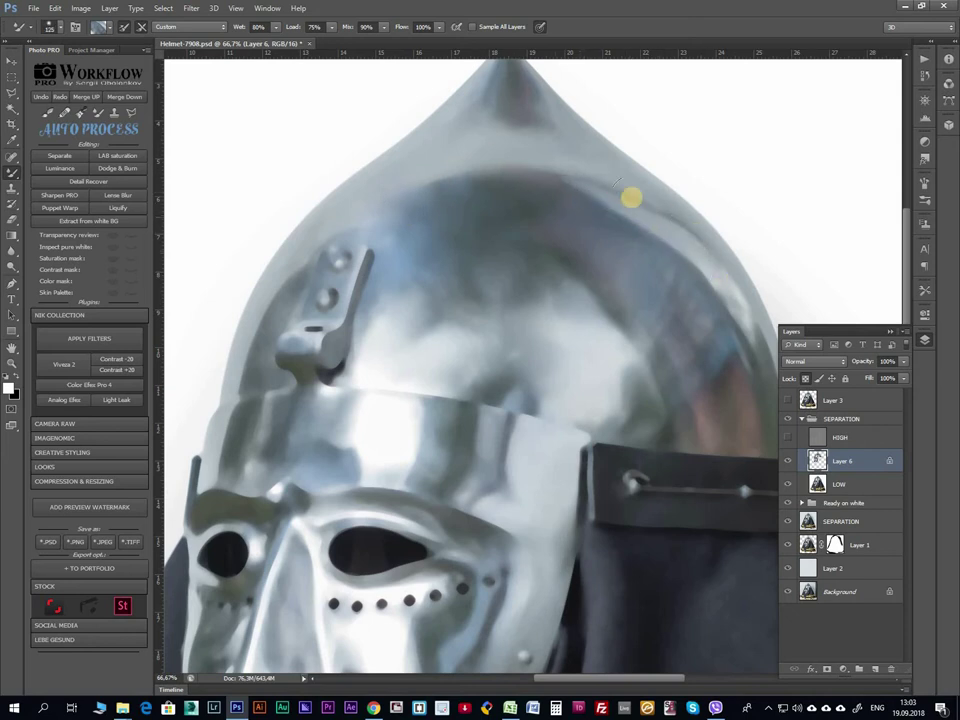
pyautogui.hscroll(5, 667, 297)
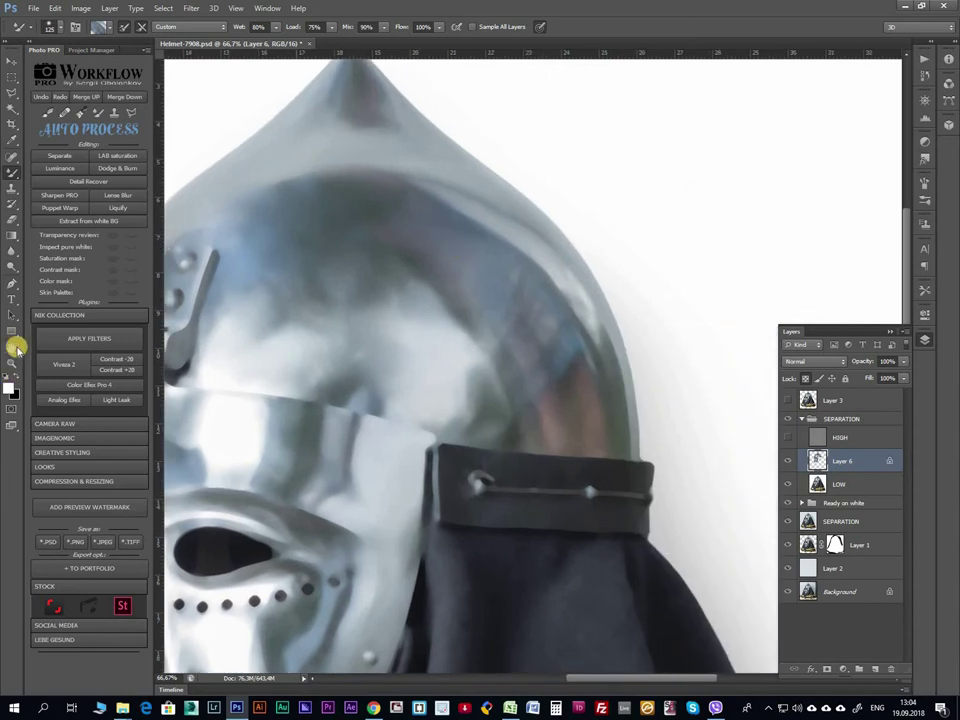
# Rotate the canvas view and smooth the reflections along the helmet's lower back.
pyautogui.click(12, 347)
pyautogui.moveTo(620, 300)
pyautogui.mouseDown()
pyautogui.moveTo(594, 373)
pyautogui.moveTo(510, 254)
pyautogui.moveTo(519, 311)
pyautogui.mouseUp()
pyautogui.press('b')
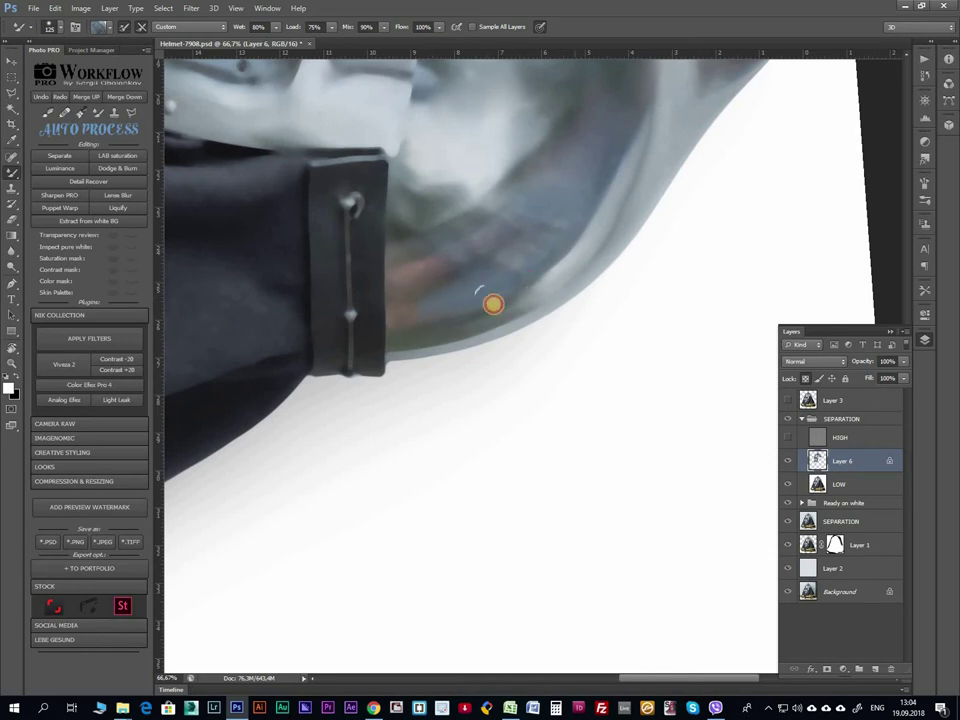
pyautogui.moveTo(493, 304); pyautogui.dragTo(540, 240)
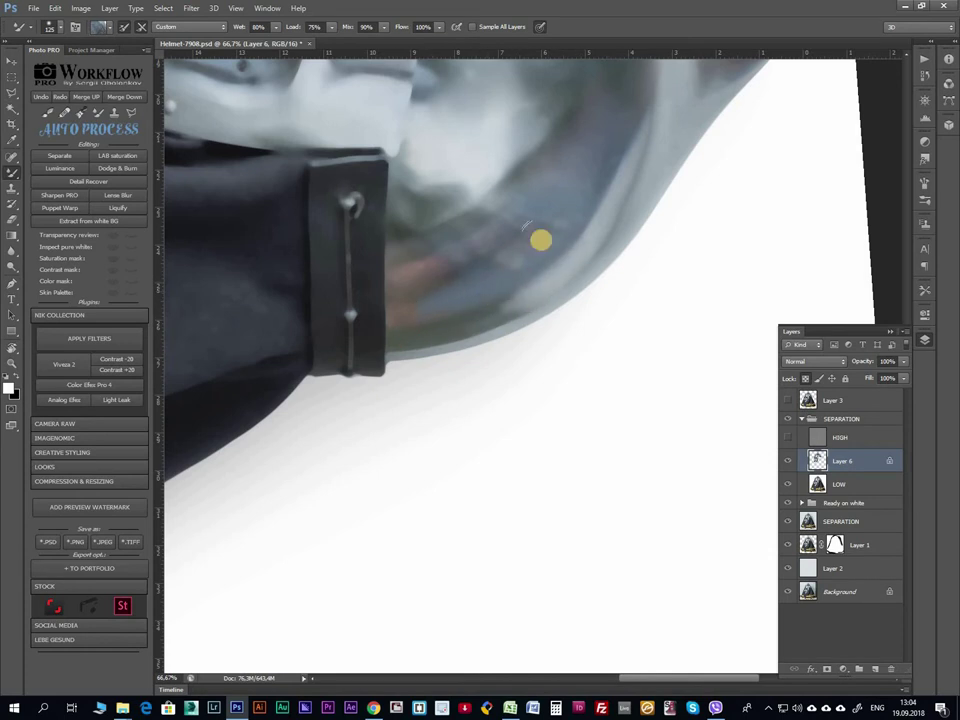
pyautogui.moveTo(679, 133); pyautogui.dragTo(426, 345)
pyautogui.moveTo(512, 172)
pyautogui.mouseDown()
pyautogui.moveTo(343, 429)
pyautogui.moveTo(421, 435)
pyautogui.mouseUp()
# Blend the helmet's back with a 200 brush, then reduce the brush to 175.
pyautogui.press(']')
pyautogui.press(']')
pyautogui.press(']')
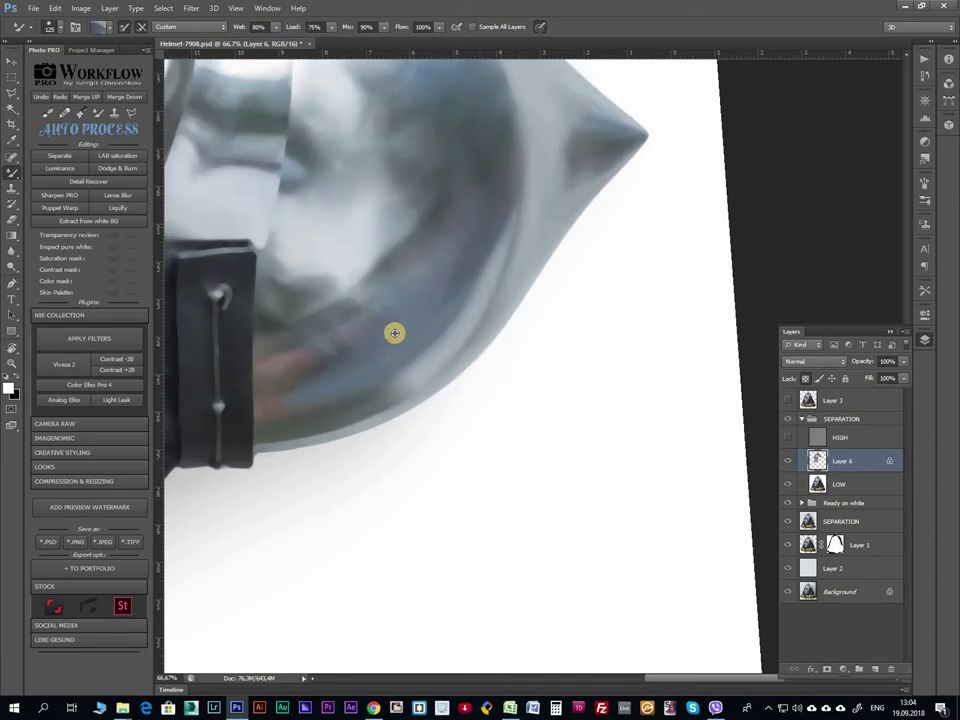
pyautogui.moveTo(374, 375); pyautogui.dragTo(421, 307)
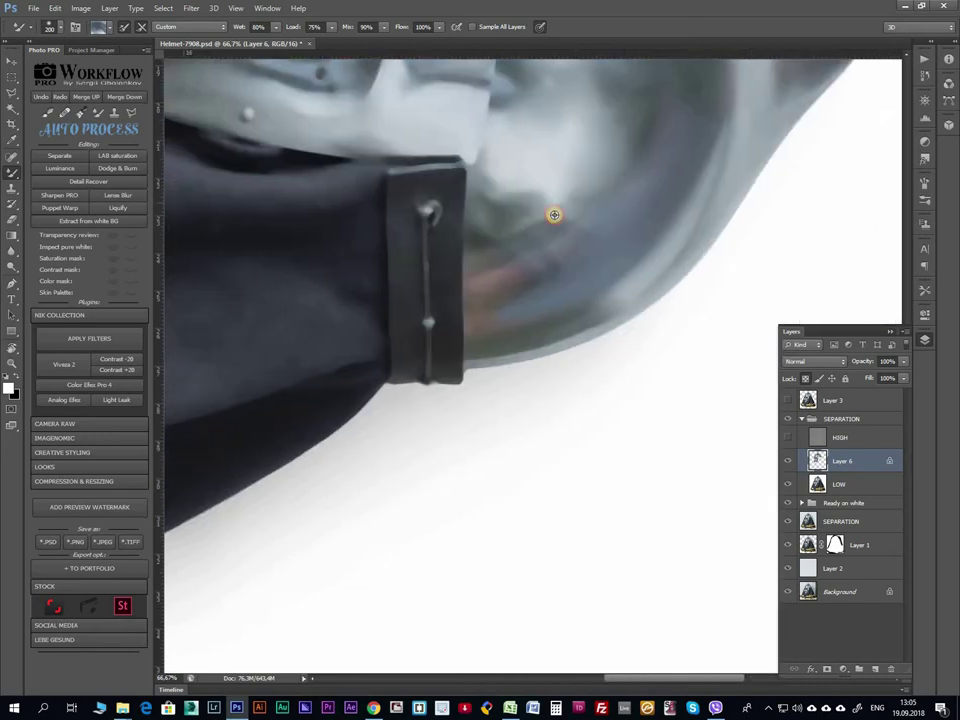
pyautogui.moveTo(360, 261); pyautogui.dragTo(553, 214)
pyautogui.press('[')
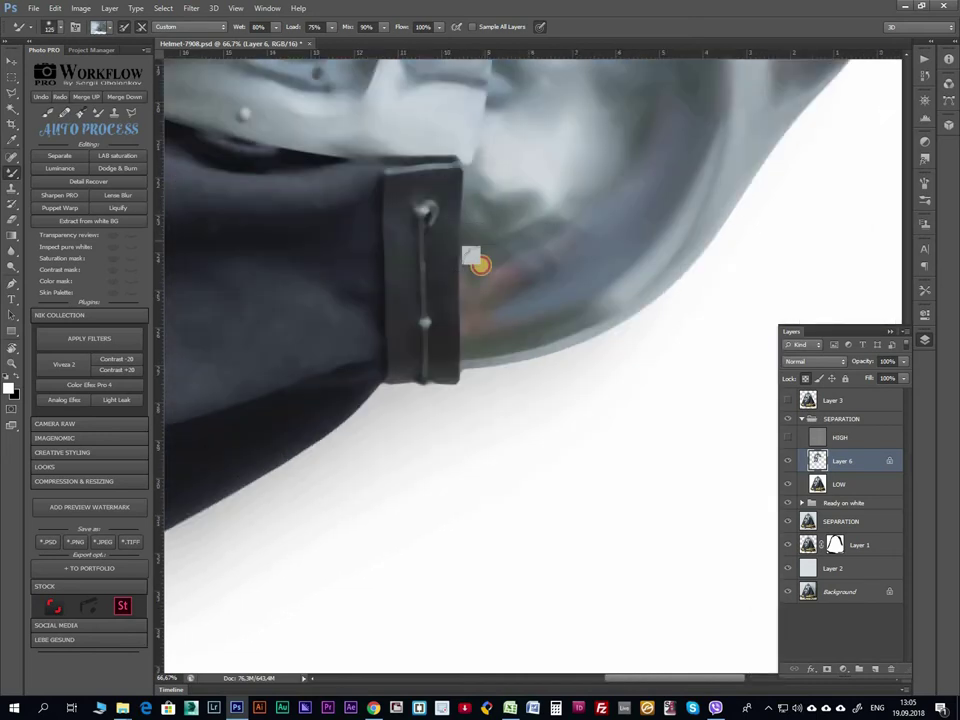
pyautogui.hotkey('ctrl', '+')
# Trace the lower rear metal beside the strap with the Magnetic Lasso.
pyautogui.moveTo(443, 253); pyautogui.dragTo(395, 343)
pyautogui.press('l')
pyautogui.click(377, 174)
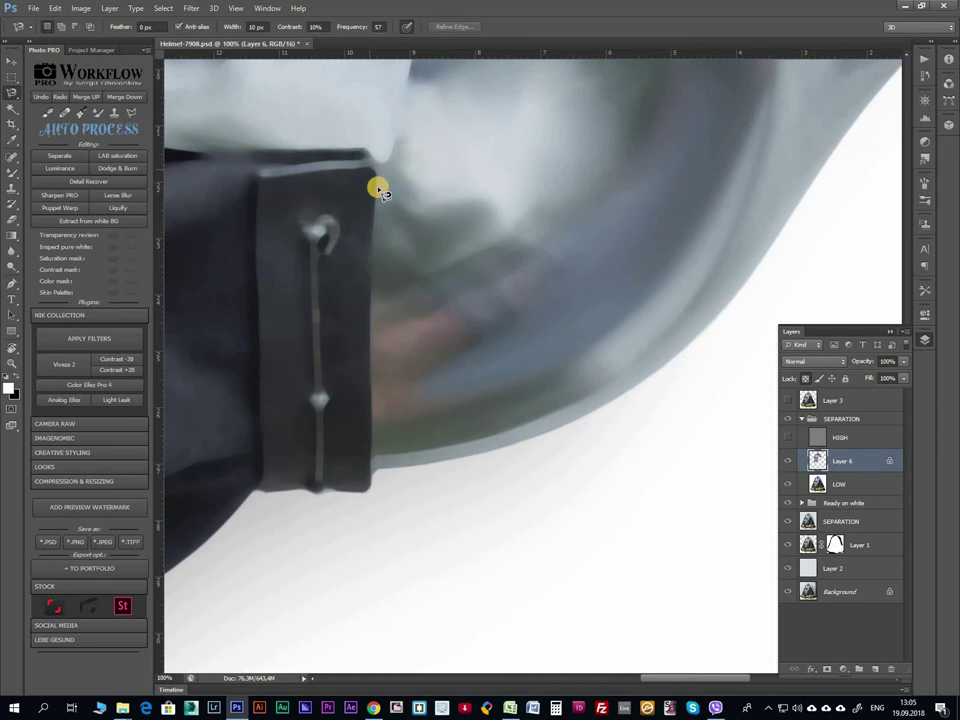
pyautogui.moveTo(840, 124); pyautogui.dragTo(739, 354)
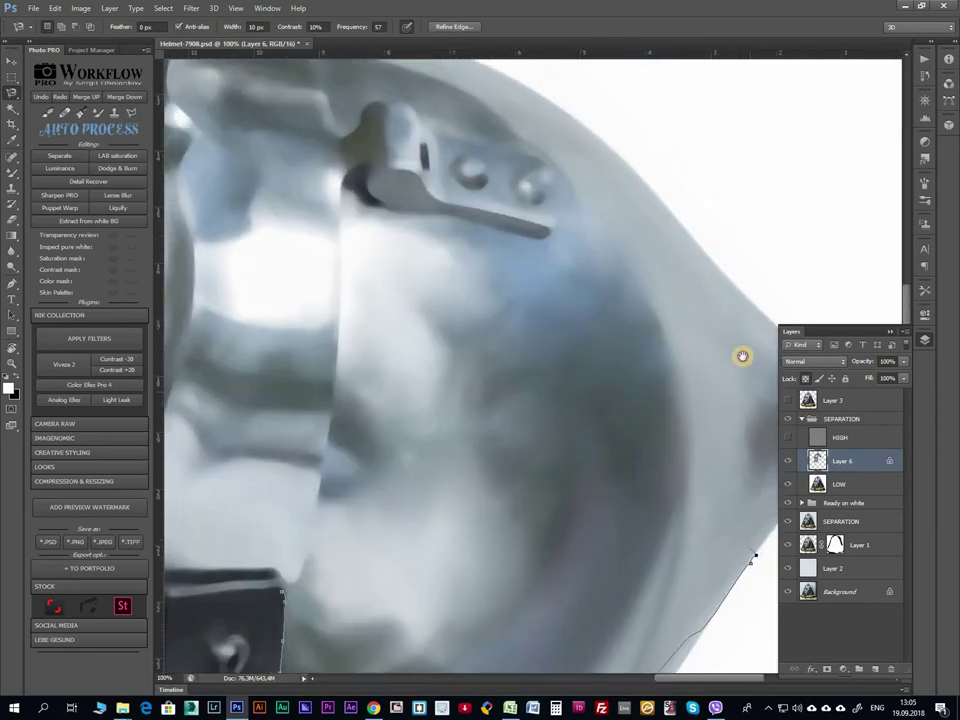
pyautogui.press('Return')
# Refine the selection along the strap's edge with Polygonal Lasso straight segments.
pyautogui.hotkey('shift', 'l')
pyautogui.keyDown('shift'); pyautogui.click(328, 195); pyautogui.keyUp('shift')
pyautogui.click(315, 497)
pyautogui.click(268, 542)
pyautogui.click(328, 195)
pyautogui.click(290, 563)
pyautogui.click(439, 369)
pyautogui.click(332, 289)
# Add another straight-edged outline and choose Feather from the selection's context menu.
pyautogui.click(328, 412)
pyautogui.click(292, 560)
pyautogui.moveTo(247, 609)
pyautogui.mouseDown()
pyautogui.moveTo(322, 354)
pyautogui.moveTo(300, 234)
pyautogui.mouseUp()
pyautogui.rightClick(394, 176)
pyautogui.click(439, 212)
# Confirm the feather and smooth the reddish reflection on the visor with the Mixer Brush.
pyautogui.click(540, 239)
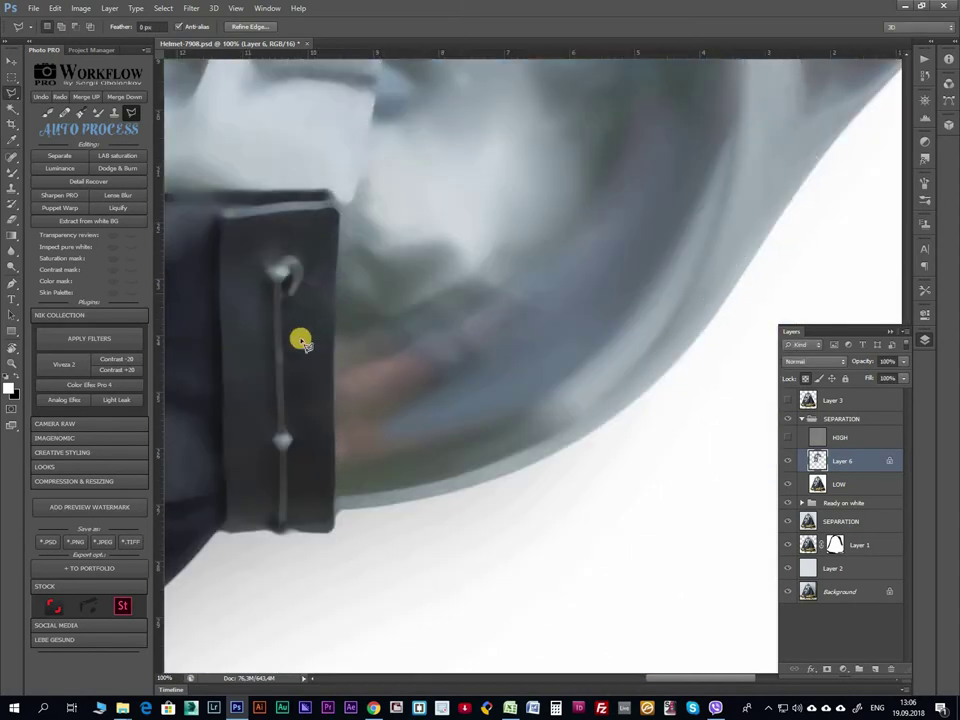
pyautogui.press('b')
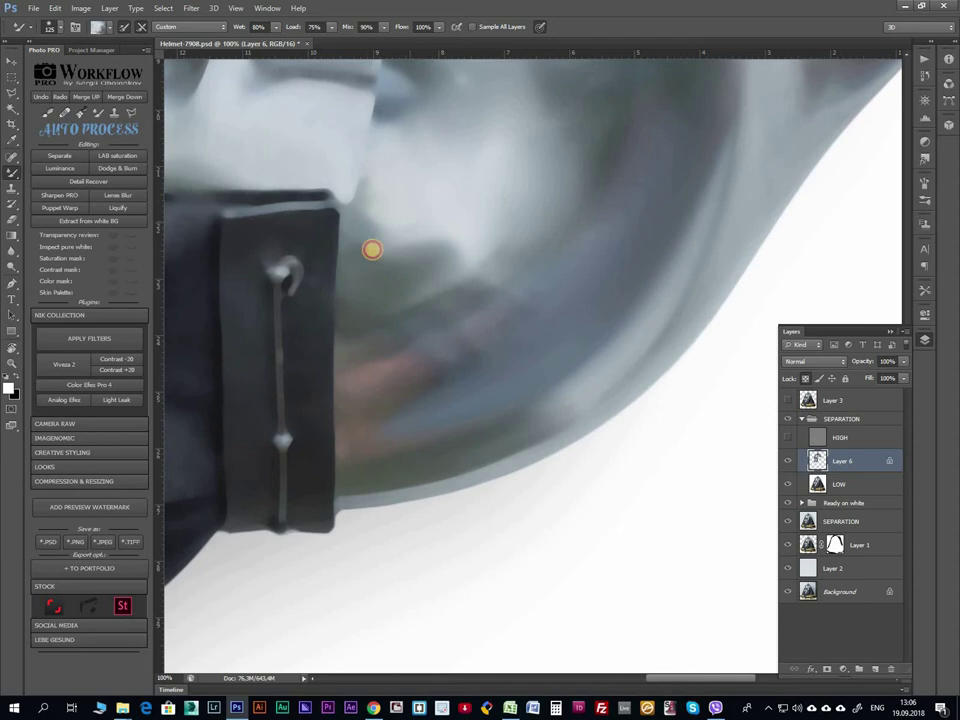
pyautogui.moveTo(455, 416)
pyautogui.mouseDown()
pyautogui.moveTo(469, 396)
pyautogui.moveTo(437, 379)
pyautogui.moveTo(498, 378)
pyautogui.mouseUp()
pyautogui.moveTo(390, 315)
pyautogui.mouseDown()
pyautogui.moveTo(358, 345)
pyautogui.moveTo(438, 358)
pyautogui.mouseUp()
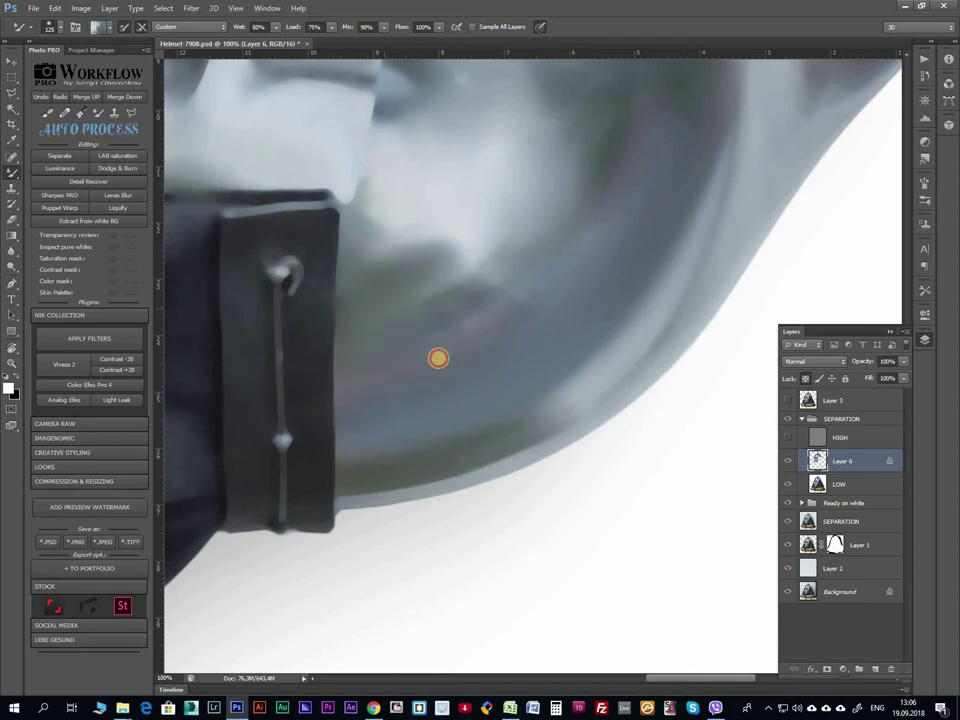
pyautogui.moveTo(457, 314)
pyautogui.mouseDown()
pyautogui.moveTo(572, 216)
pyautogui.moveTo(516, 256)
pyautogui.mouseUp()
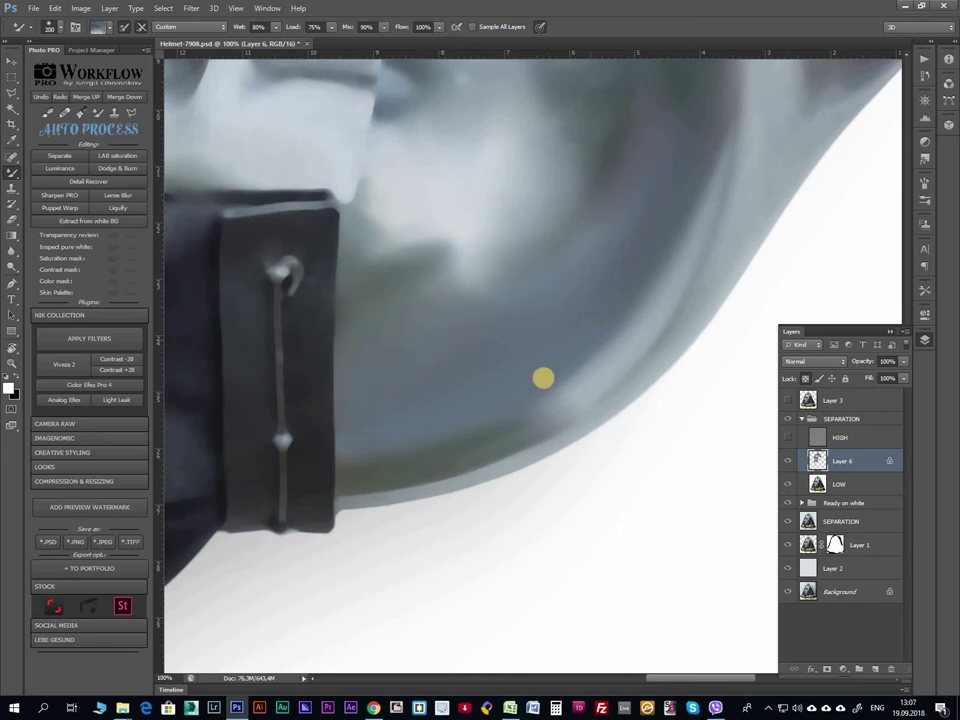
# At 50% zoom, smooth the helmet's side metal with a 200 brush.
pyautogui.scroll(5, 505, 274)
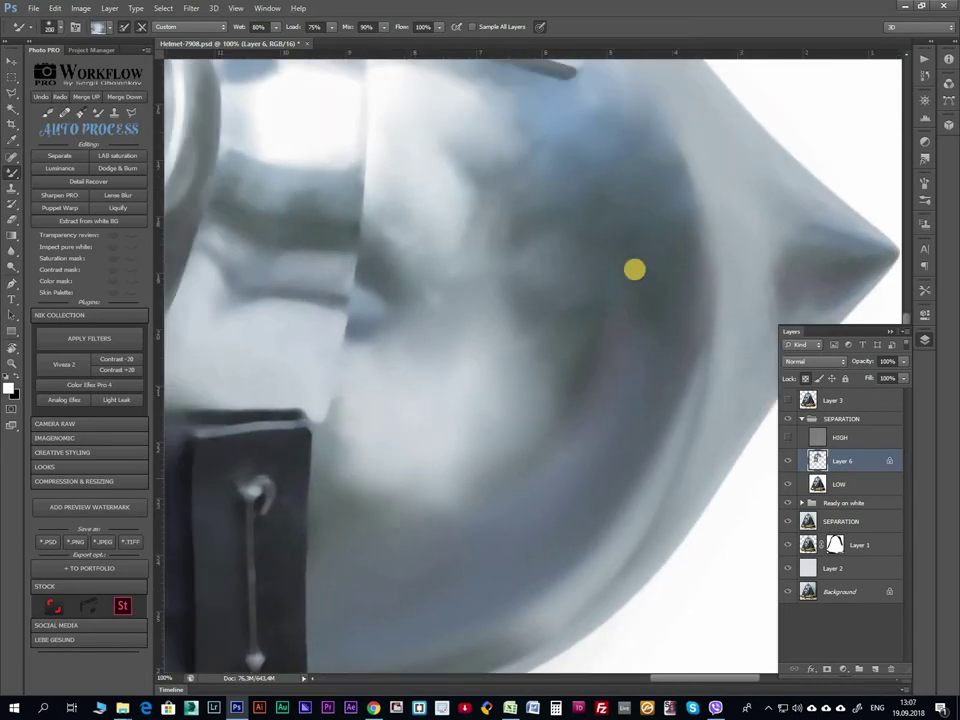
pyautogui.hotkey('ctrl', '-')
pyautogui.hotkey('ctrl', '-')
pyautogui.press('[')
pyautogui.press('[')
pyautogui.press('[')
pyautogui.press(']')
pyautogui.press(']')
pyautogui.press(']')
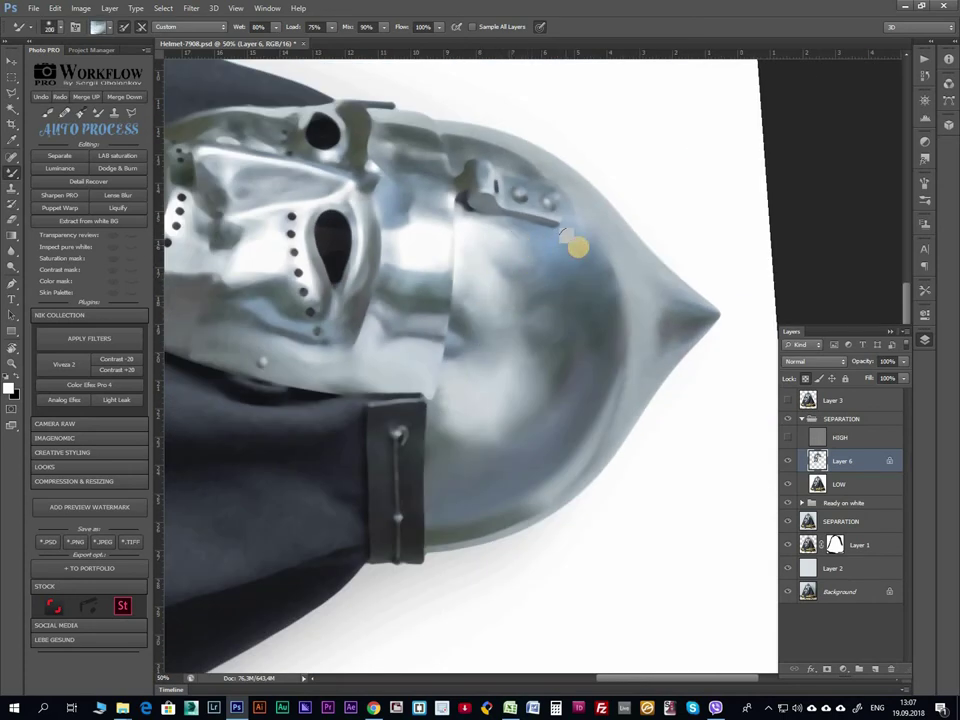
pyautogui.moveTo(545, 350); pyautogui.dragTo(554, 320)
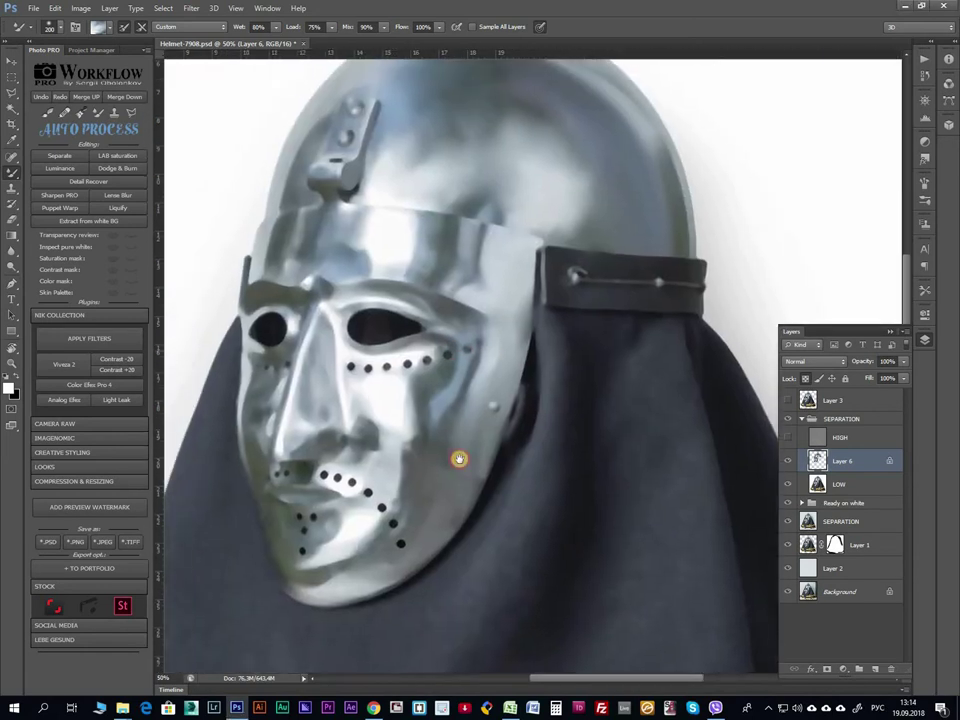
# At 100% zoom, smooth the metal of the helmet's forehead band.
pyautogui.moveTo(458, 487); pyautogui.dragTo(441, 377)
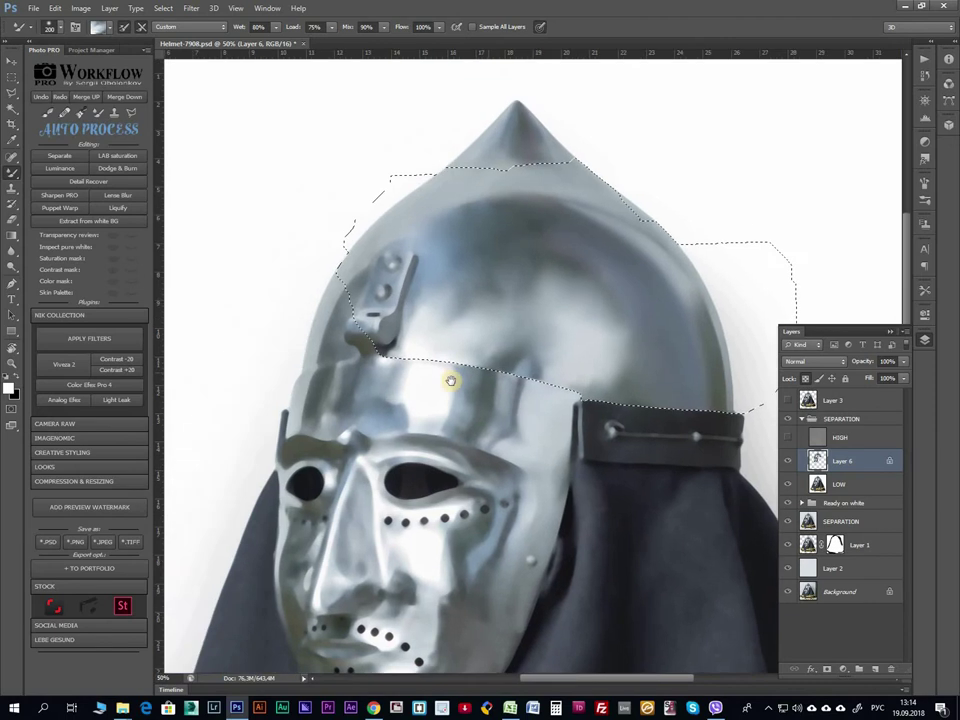
pyautogui.moveTo(412, 246)
pyautogui.mouseDown()
pyautogui.moveTo(497, 298)
pyautogui.moveTo(537, 295)
pyautogui.mouseUp()
pyautogui.hotkey('ctrl', '+')
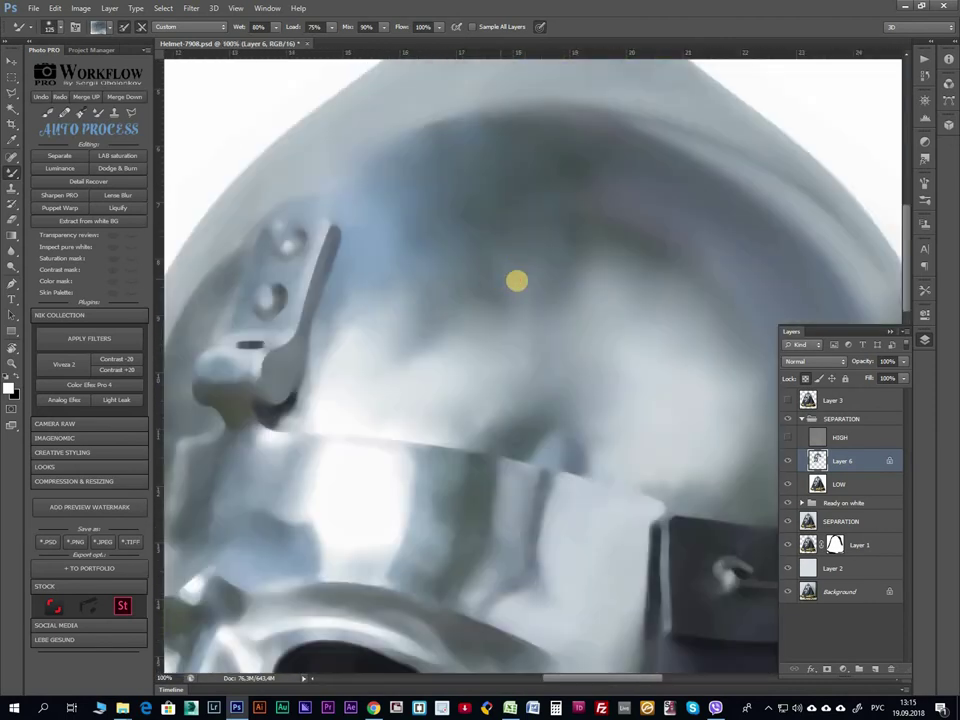
pyautogui.hscroll(-5, 510, 225)
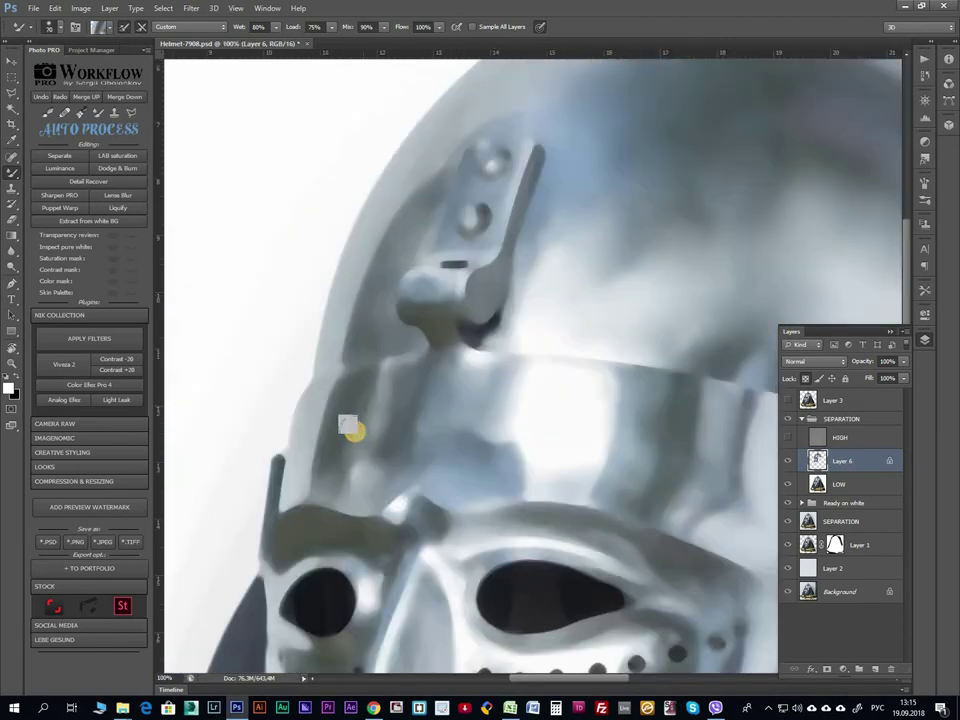
pyautogui.click(469, 400)
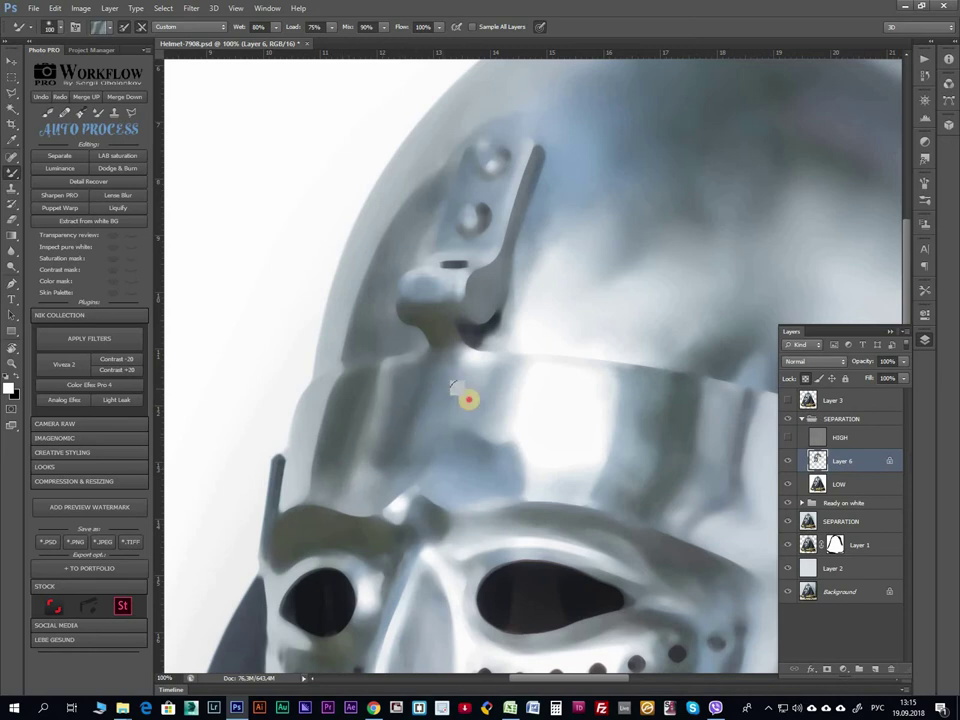
pyautogui.moveTo(506, 412)
pyautogui.mouseDown()
pyautogui.moveTo(497, 448)
pyautogui.moveTo(500, 408)
pyautogui.mouseUp()
# Smooth the brow and the lower edge of the right eye hole.
pyautogui.moveTo(578, 338)
pyautogui.mouseDown()
pyautogui.moveTo(606, 279)
pyautogui.moveTo(499, 246)
pyautogui.mouseUp()
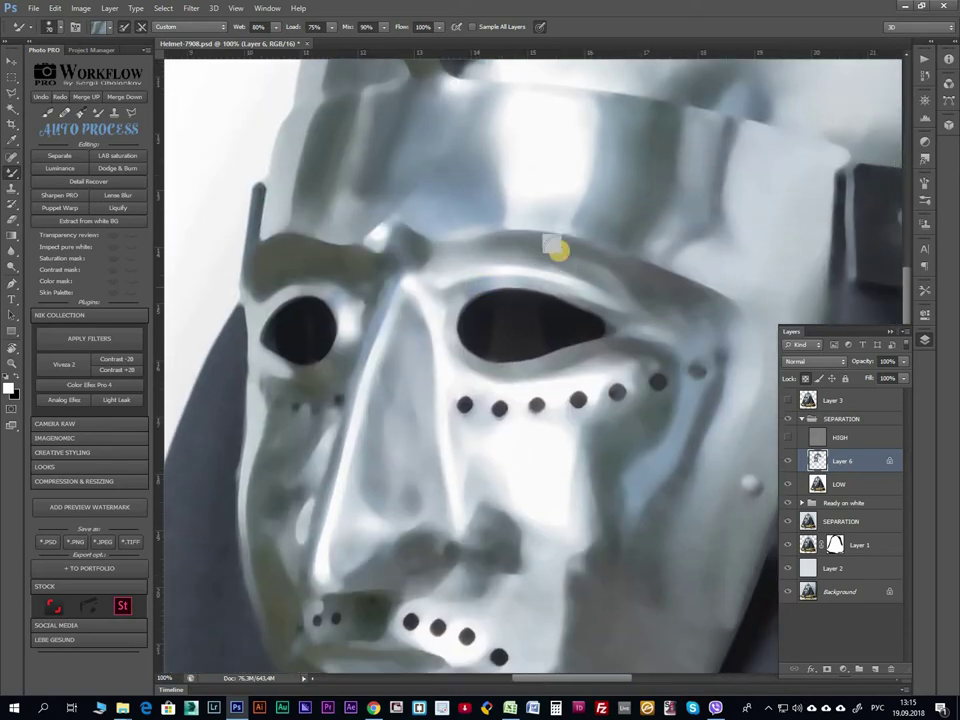
pyautogui.moveTo(649, 285); pyautogui.dragTo(613, 279)
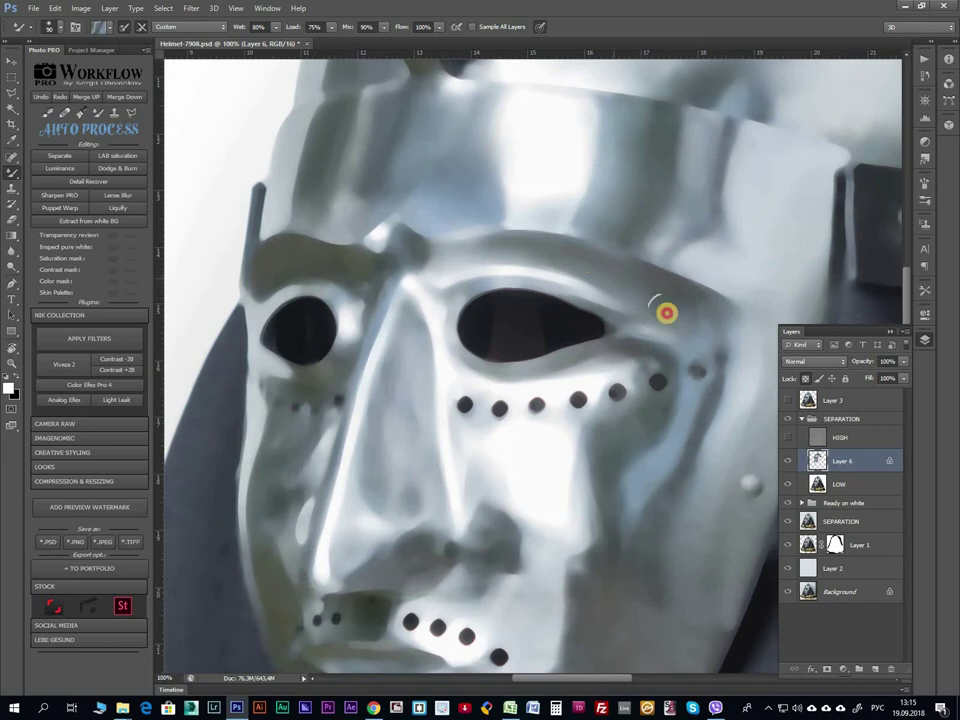
pyautogui.moveTo(364, 278)
pyautogui.mouseDown()
pyautogui.moveTo(343, 257)
pyautogui.moveTo(553, 259)
pyautogui.moveTo(321, 261)
pyautogui.moveTo(340, 307)
pyautogui.mouseUp()
pyautogui.moveTo(525, 326); pyautogui.dragTo(579, 339)
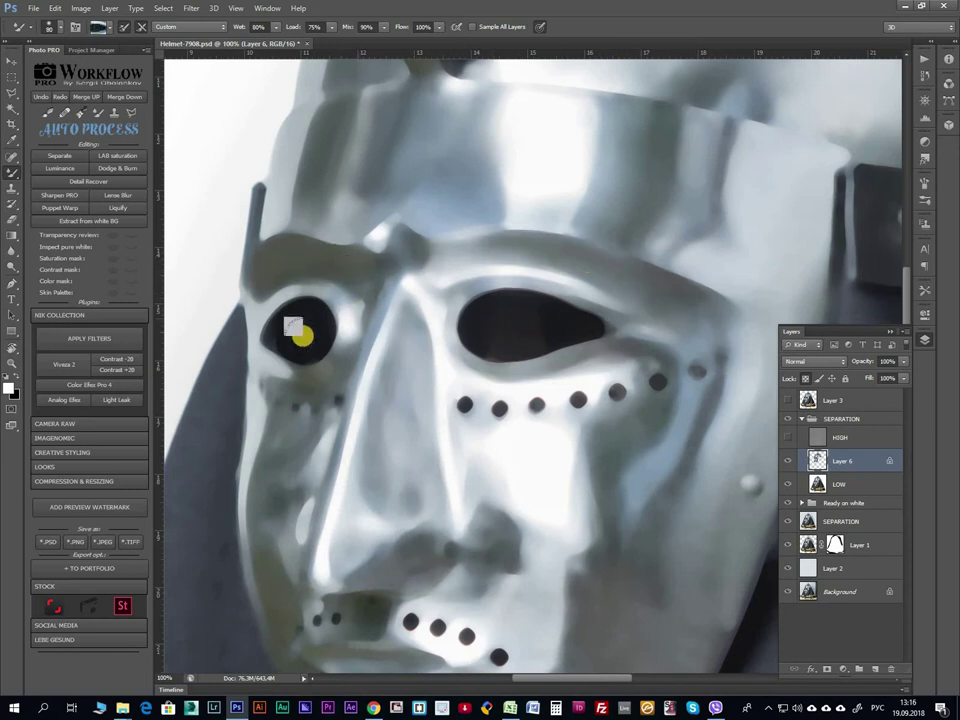
# Shrink the brush to 80 and blend the left cheek and chin edge.
pyautogui.press('[')
pyautogui.press('[')
pyautogui.press('[')
pyautogui.moveTo(287, 439)
pyautogui.mouseDown()
pyautogui.moveTo(315, 439)
pyautogui.moveTo(291, 475)
pyautogui.mouseUp()
pyautogui.moveTo(280, 556); pyautogui.dragTo(267, 514)
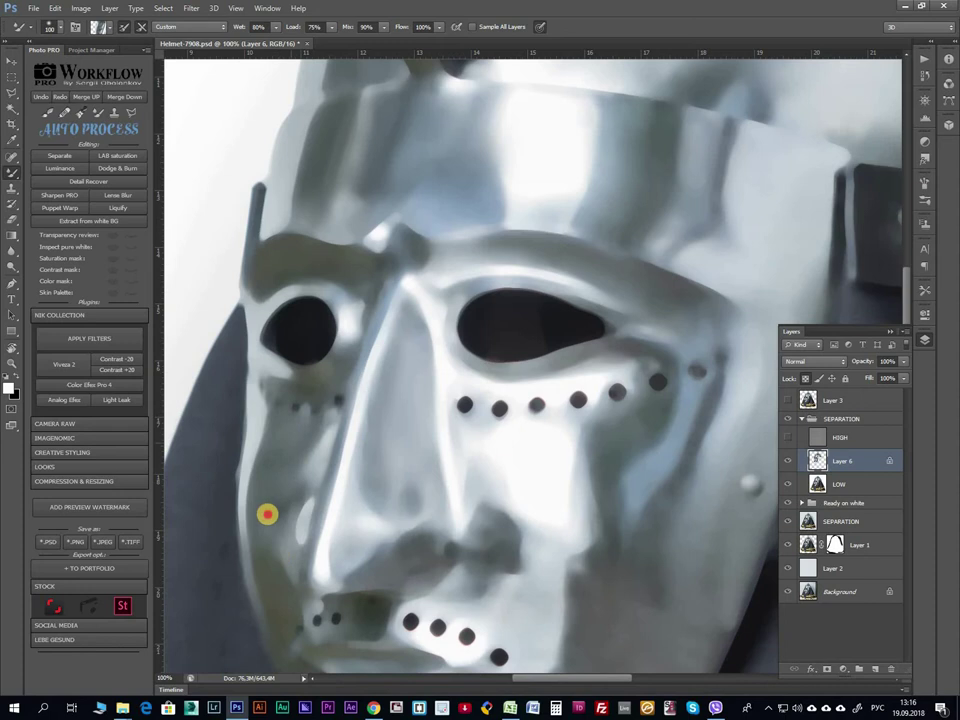
pyautogui.scroll(-5, 285, 400)
pyautogui.press('[')
pyautogui.moveTo(425, 527); pyautogui.dragTo(348, 545)
pyautogui.scroll(-4, 307, 385)
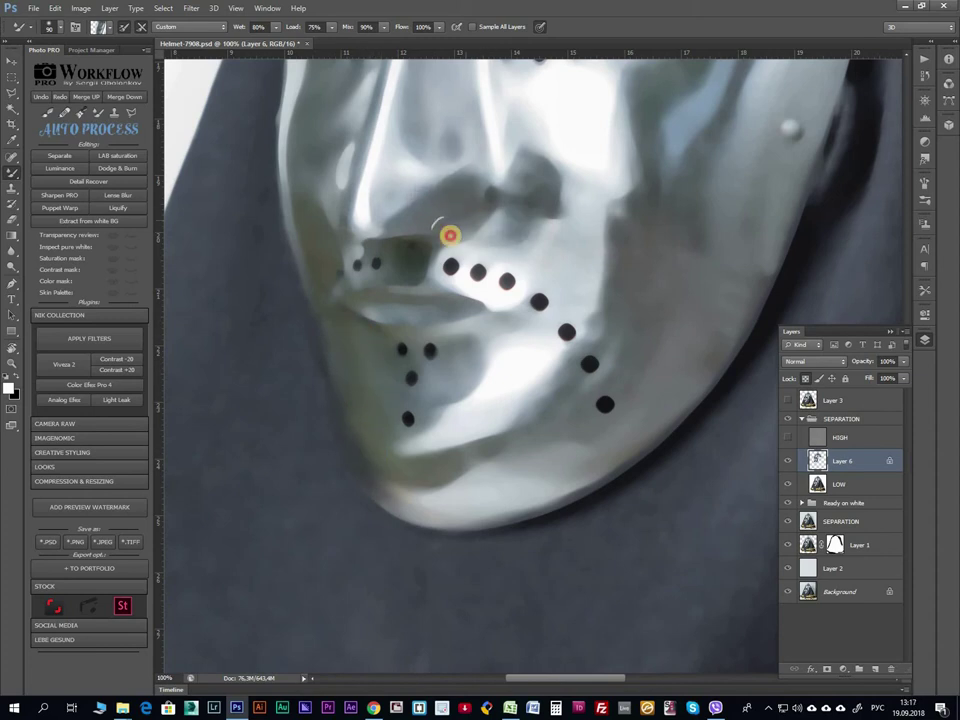
pyautogui.moveTo(568, 336); pyautogui.dragTo(507, 347)
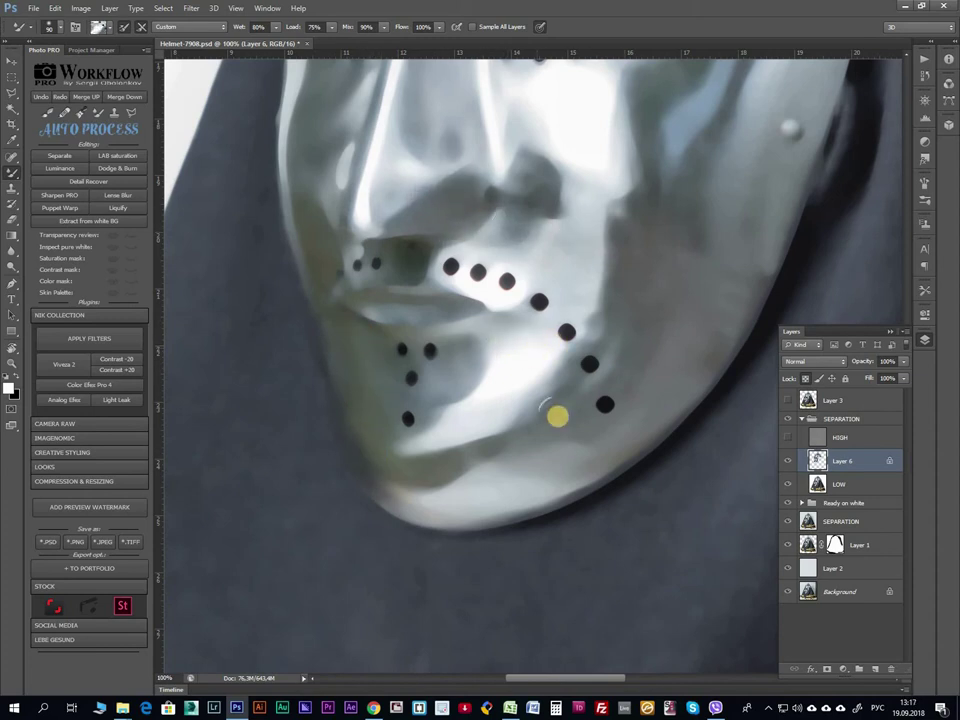
pyautogui.moveTo(511, 495); pyautogui.dragTo(440, 508)
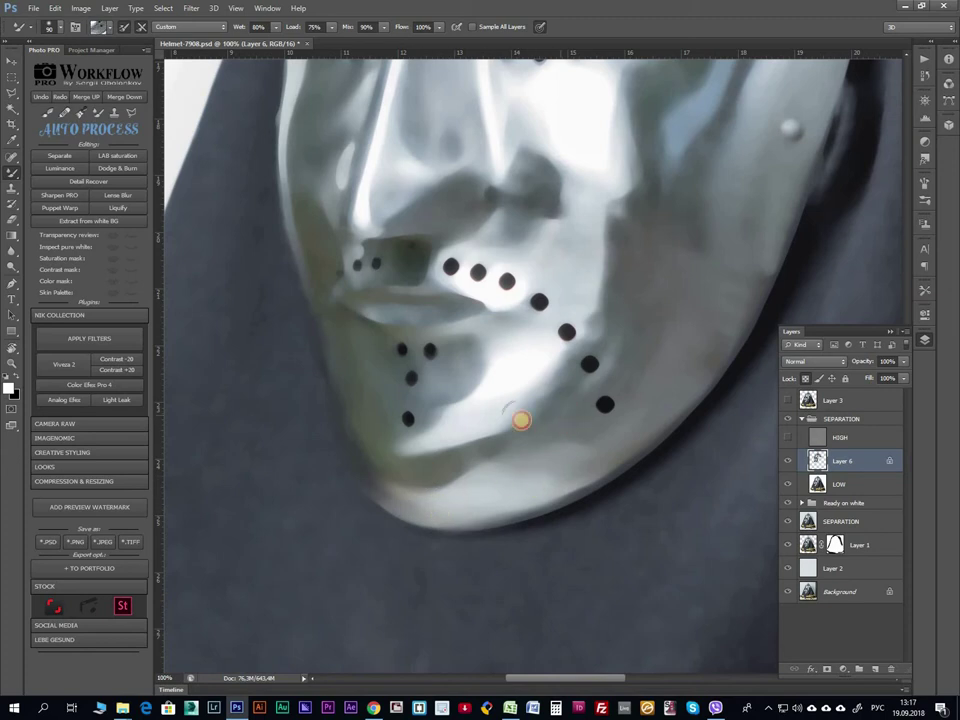
# Blend the right cheek and the area below the eye holes.
pyautogui.moveTo(604, 360); pyautogui.dragTo(602, 300)
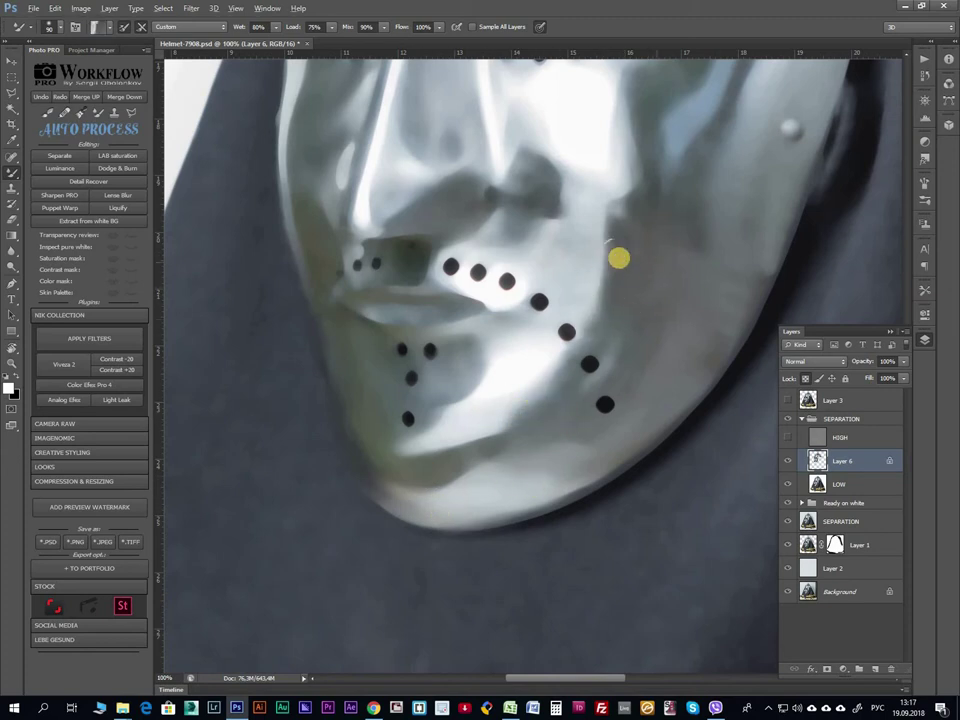
pyautogui.moveTo(704, 366); pyautogui.dragTo(532, 492)
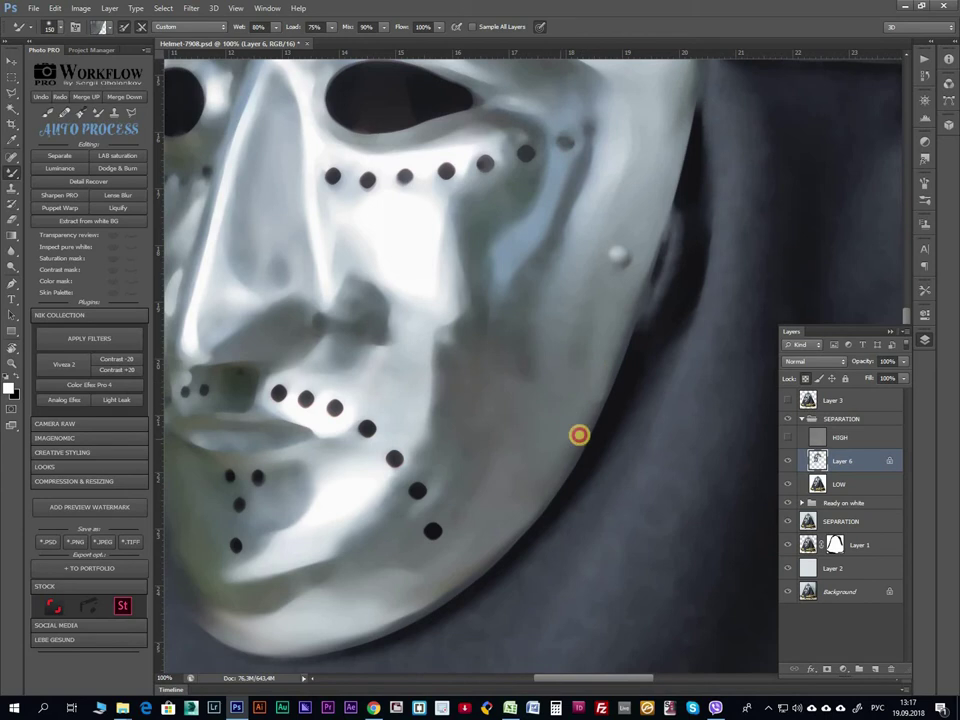
pyautogui.moveTo(579, 323)
pyautogui.mouseDown()
pyautogui.moveTo(520, 488)
pyautogui.moveTo(450, 475)
pyautogui.moveTo(426, 353)
pyautogui.mouseUp()
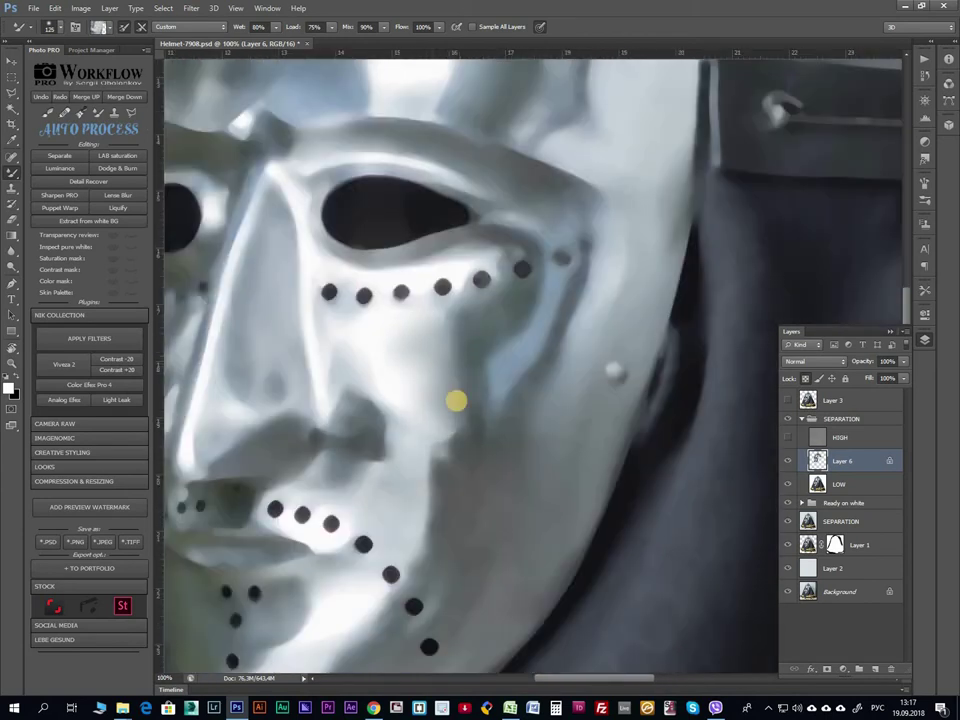
pyautogui.moveTo(456, 401); pyautogui.dragTo(424, 427)
pyautogui.moveTo(391, 366); pyautogui.dragTo(437, 404)
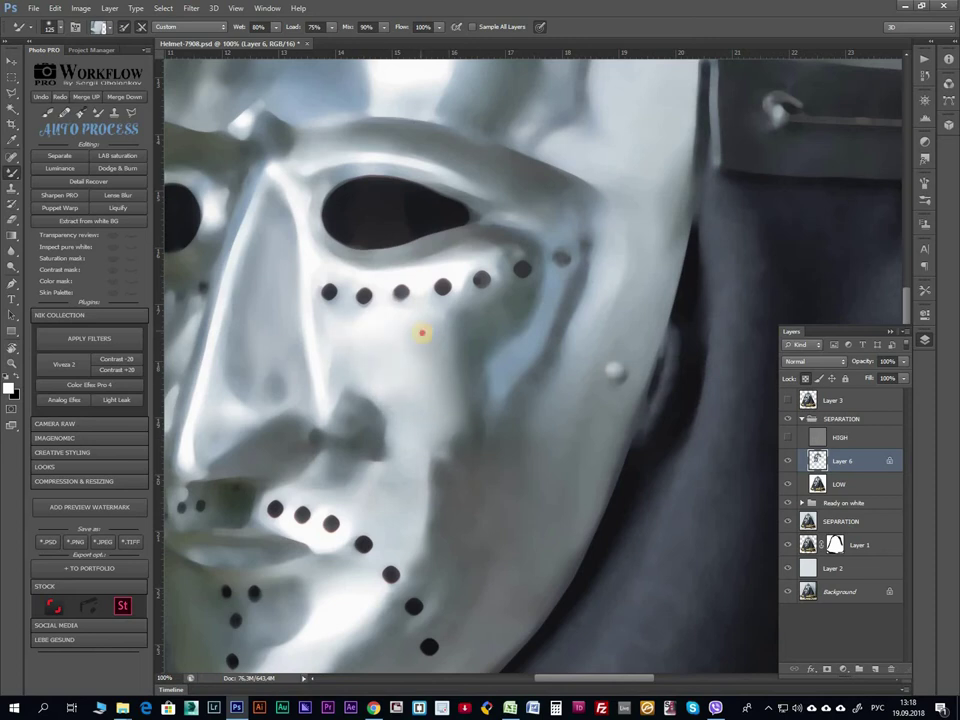
pyautogui.moveTo(447, 469); pyautogui.dragTo(419, 510)
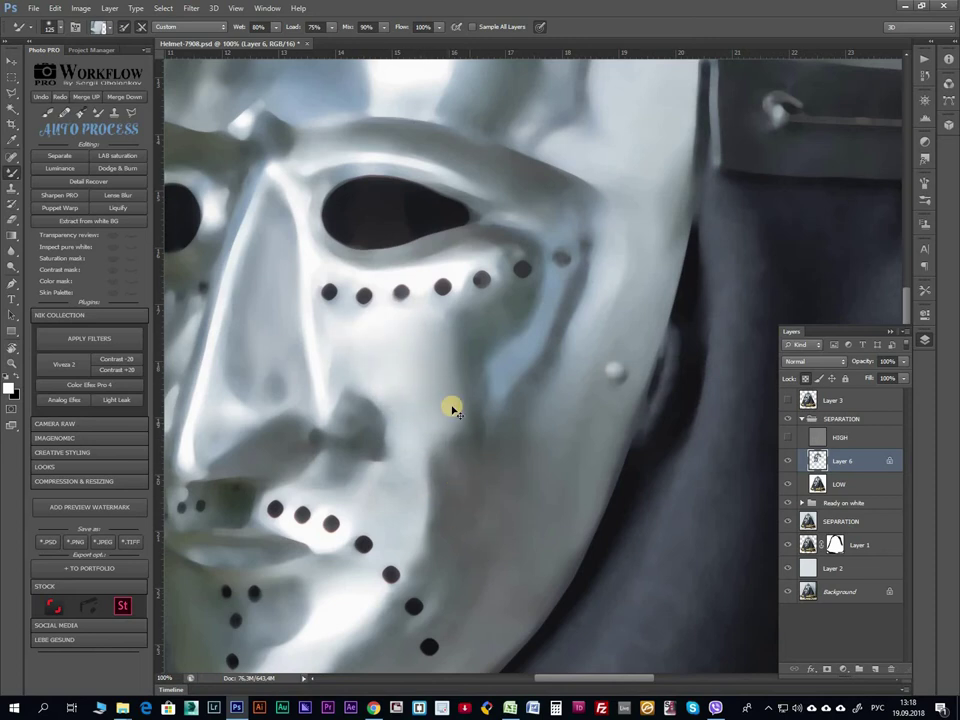
# Zoom out and show the HIGH detail layer to compare the helmet.
pyautogui.hotkey('ctrl', '-')
pyautogui.hotkey('ctrl', '-')
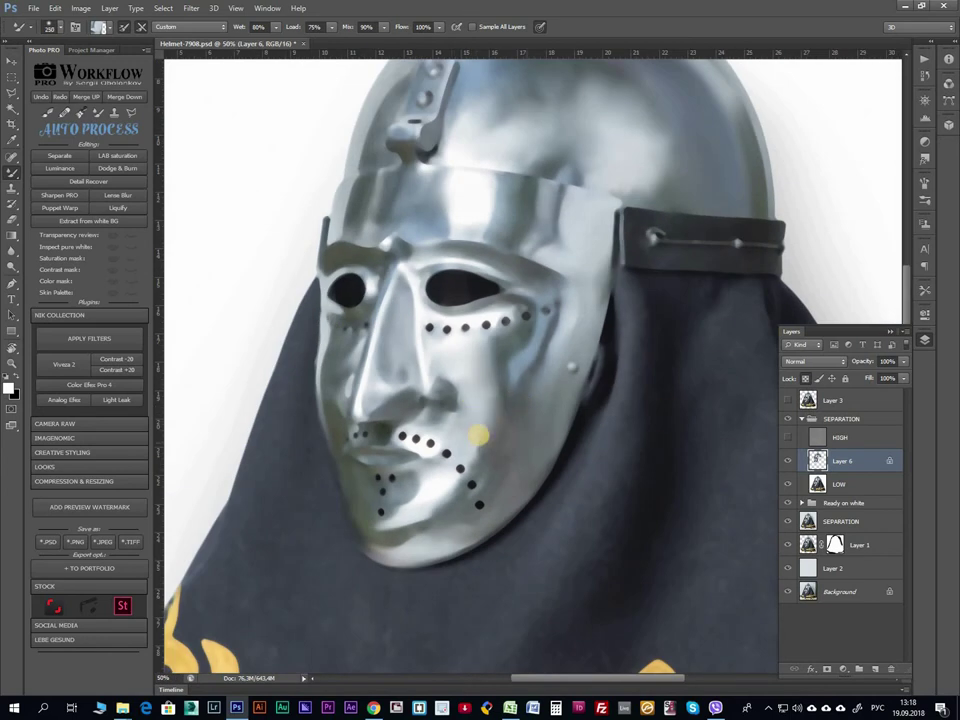
pyautogui.hotkey('ctrl', '-')
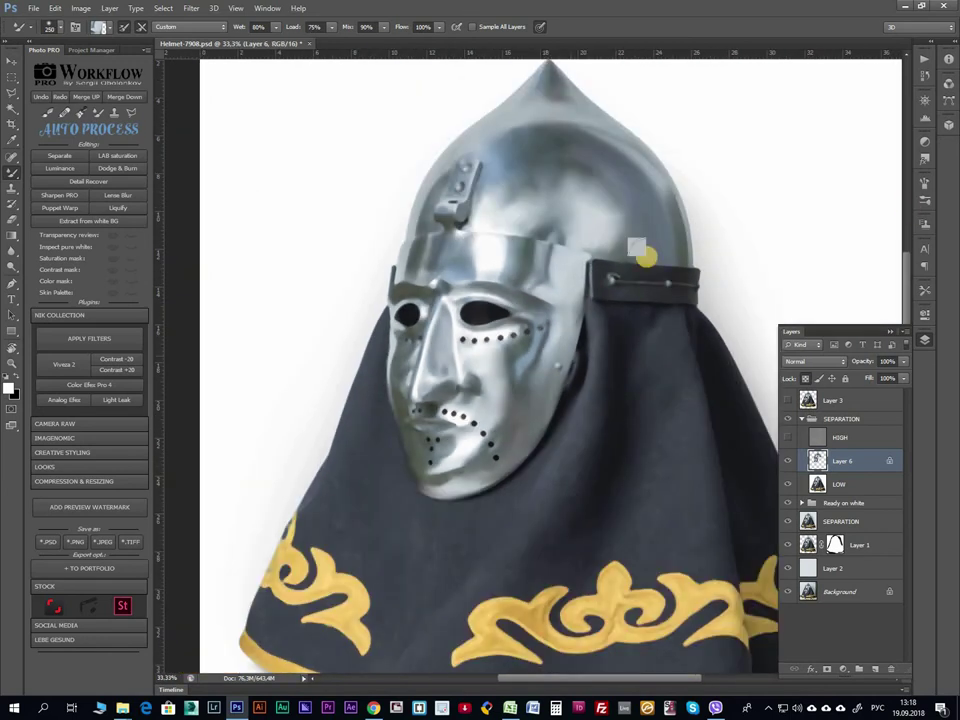
pyautogui.hotkey('ctrl', '+')
pyautogui.hotkey('ctrl', '+')
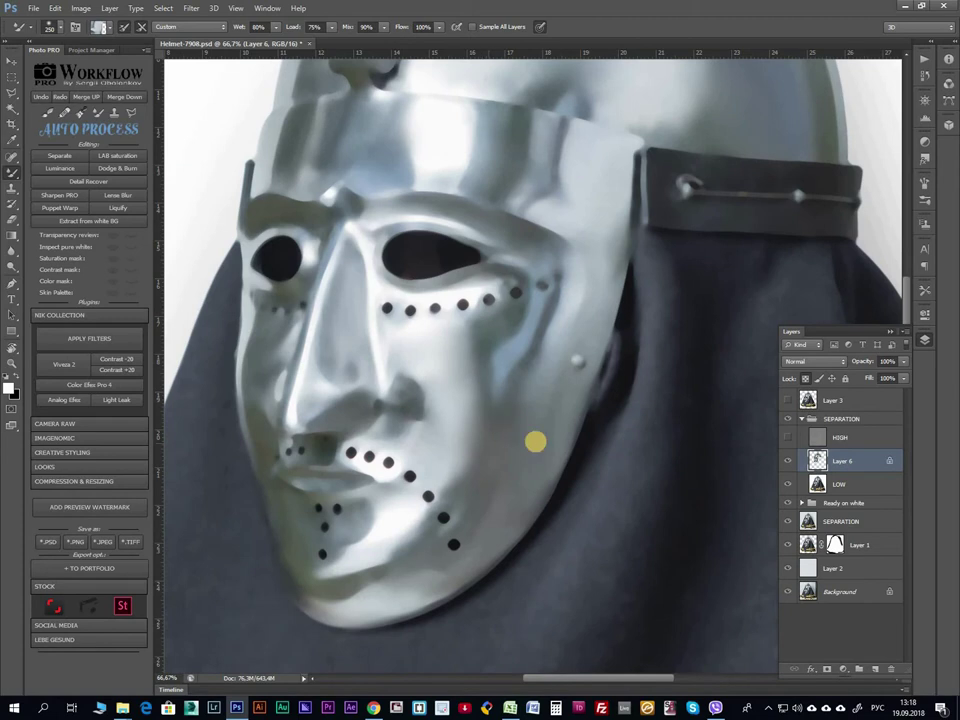
pyautogui.click(786, 439)
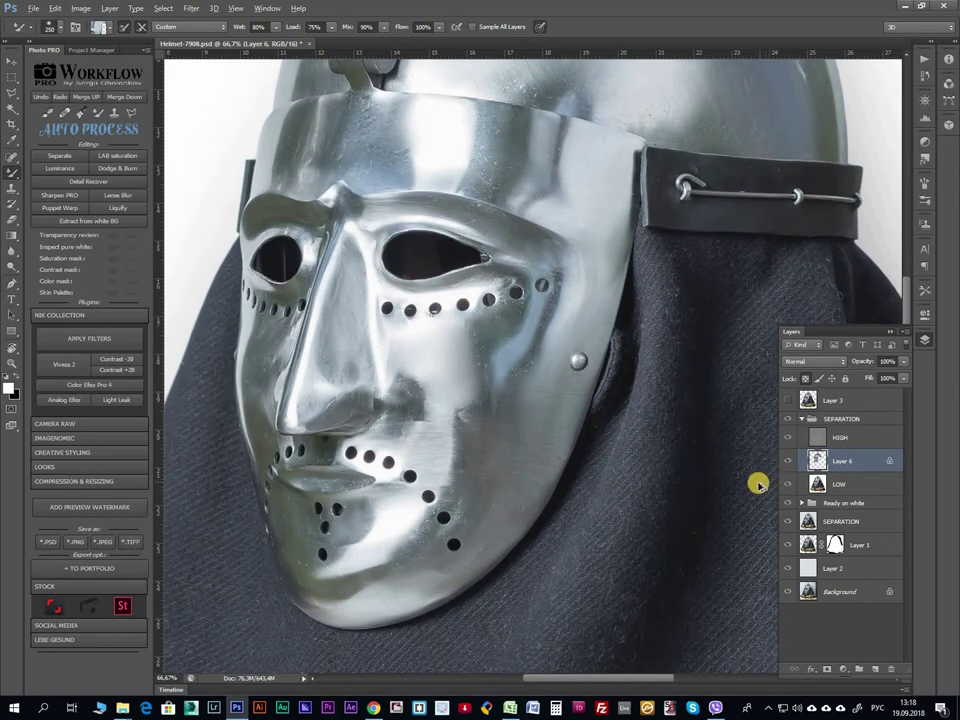
pyautogui.scroll(2, 671, 284)
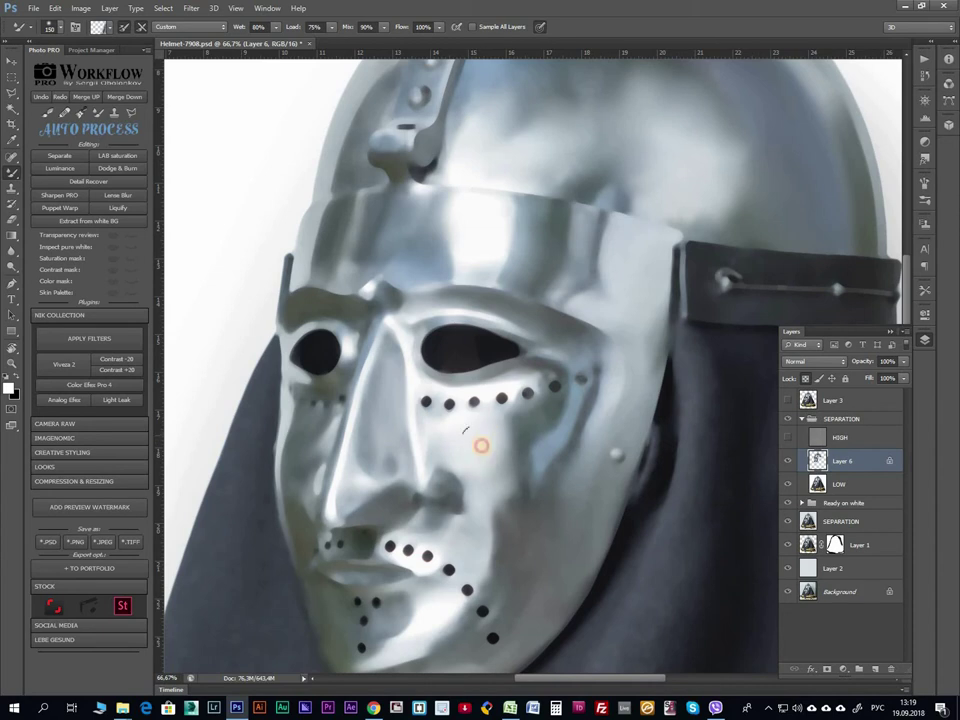
# Soften the right cheek with a 200 Mixer Brush.
pyautogui.press(']')
pyautogui.press(']')
pyautogui.hotkey('ctrl', '-')
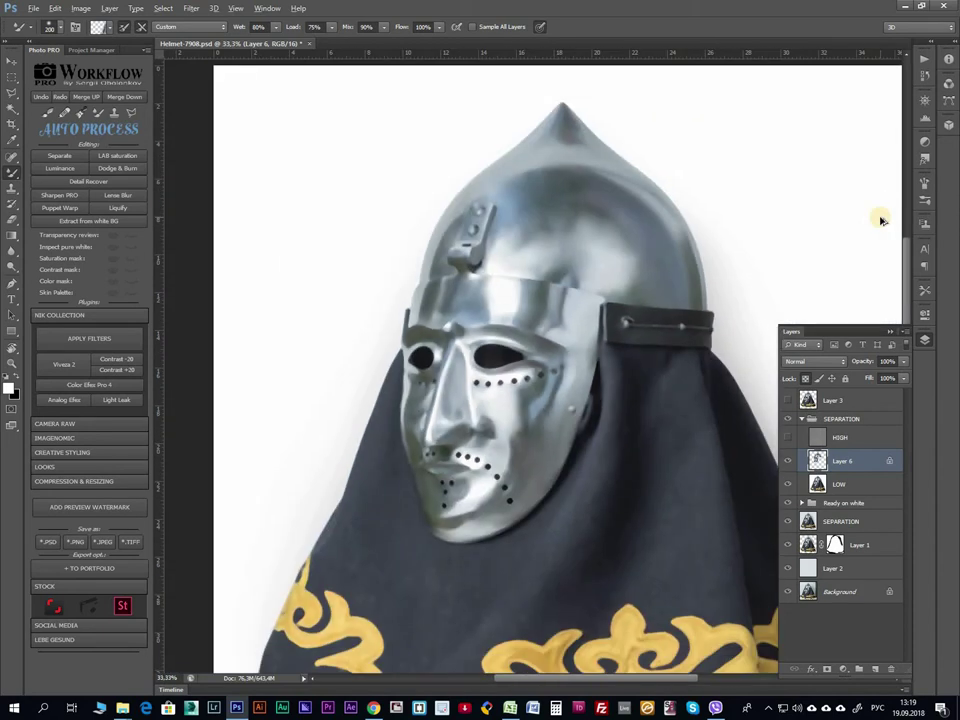
pyautogui.hotkey('ctrl', '+')
pyautogui.moveTo(492, 474); pyautogui.dragTo(489, 463)
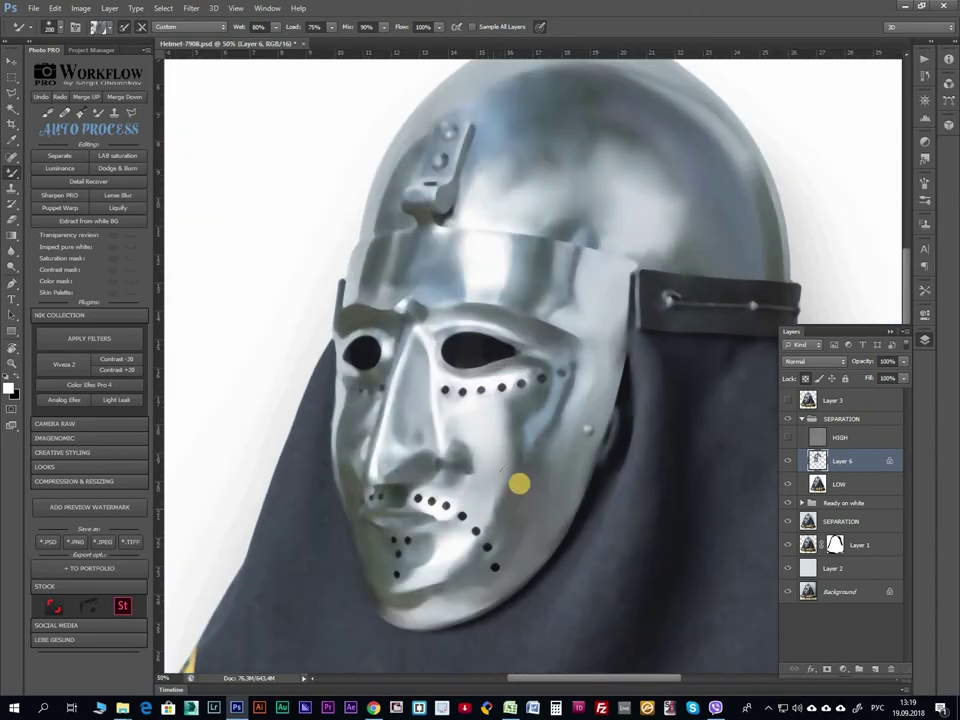
pyautogui.moveTo(407, 276); pyautogui.dragTo(723, 400)
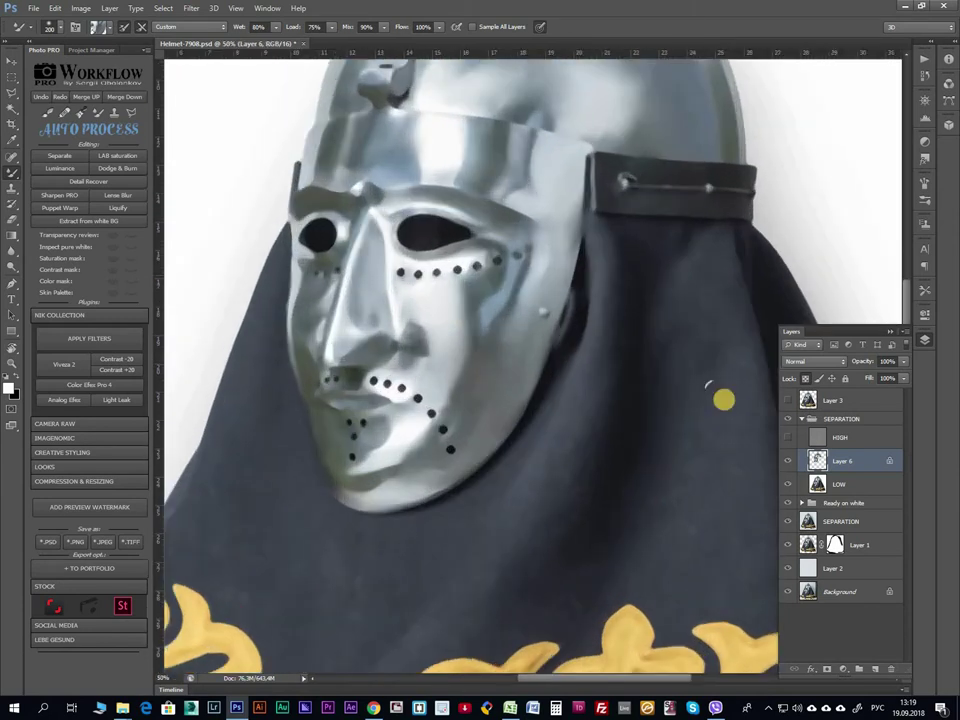
pyautogui.hotkey('ctrl', '-')
pyautogui.hotkey('ctrl', '-')
pyautogui.hotkey('ctrl', '-')
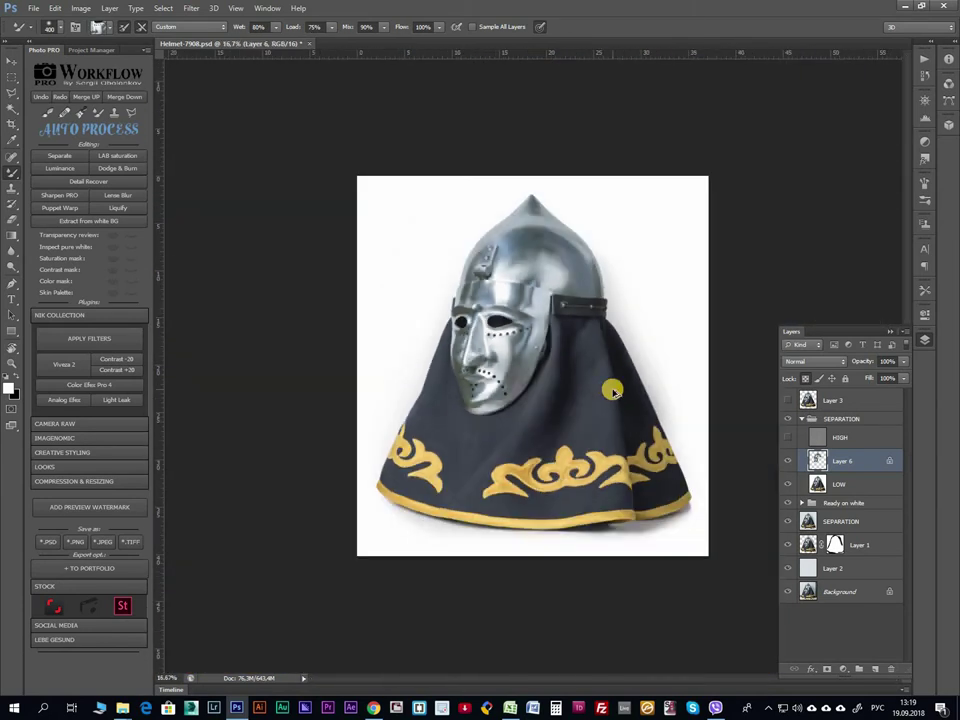
pyautogui.hotkey('ctrl', '+')
pyautogui.hotkey('ctrl', '+')
pyautogui.hotkey('ctrl', '+')
pyautogui.hotkey('ctrl', '+')
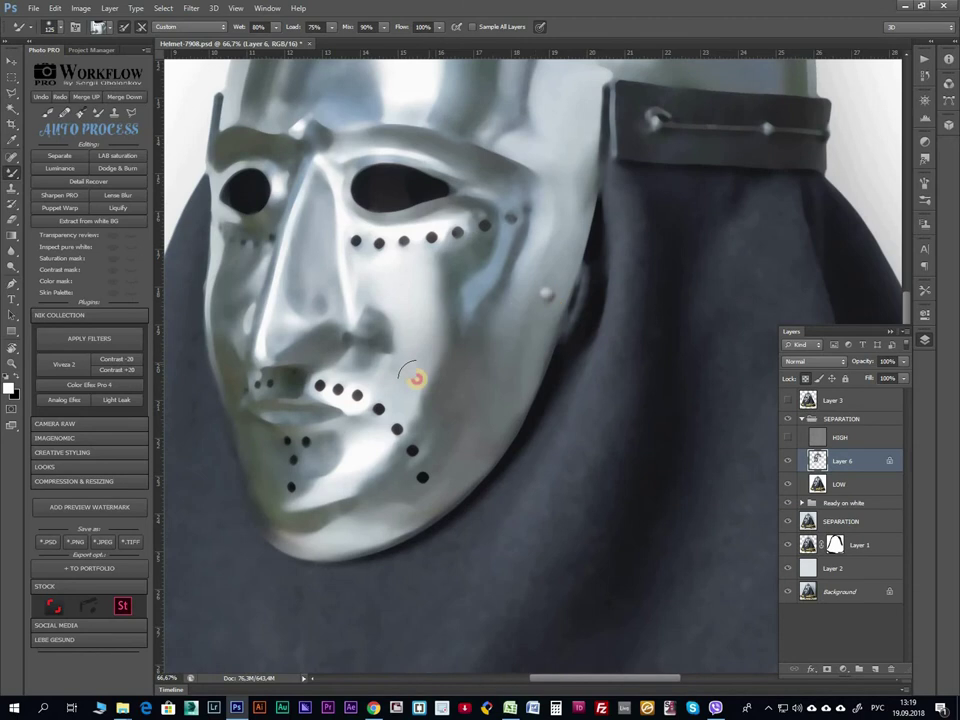
pyautogui.moveTo(461, 396); pyautogui.dragTo(476, 214)
# Lighten the right cheek with the Dodge tool, then show and select the HIGH layer.
pyautogui.press('o')
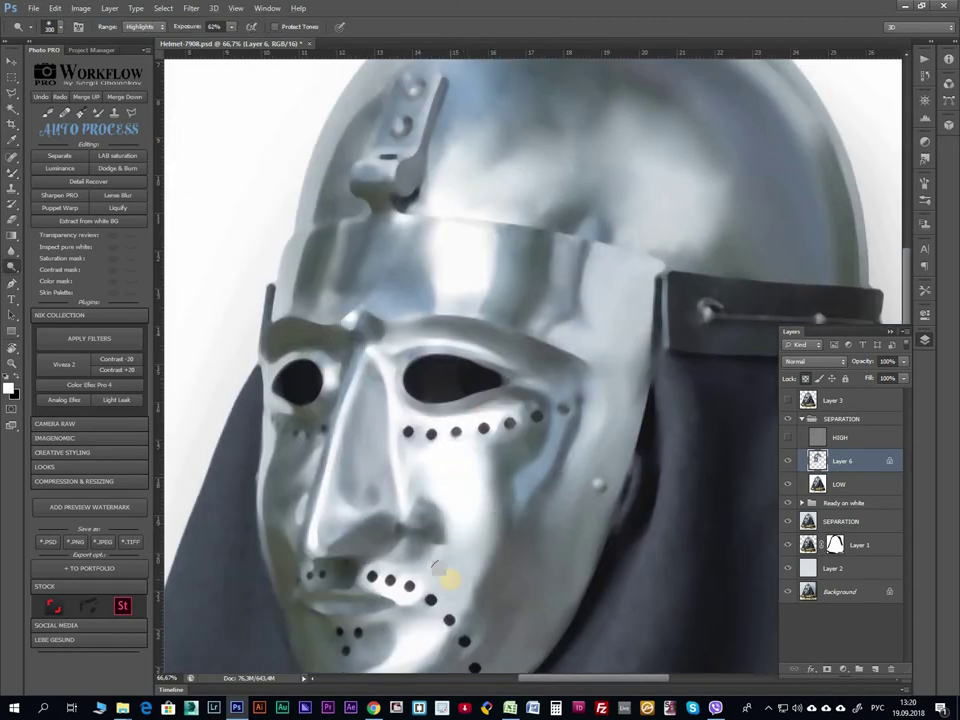
pyautogui.hotkey('ctrl', '-')
pyautogui.hotkey('ctrl', '-')
pyautogui.moveTo(477, 450); pyautogui.dragTo(497, 447)
pyautogui.click(789, 438)
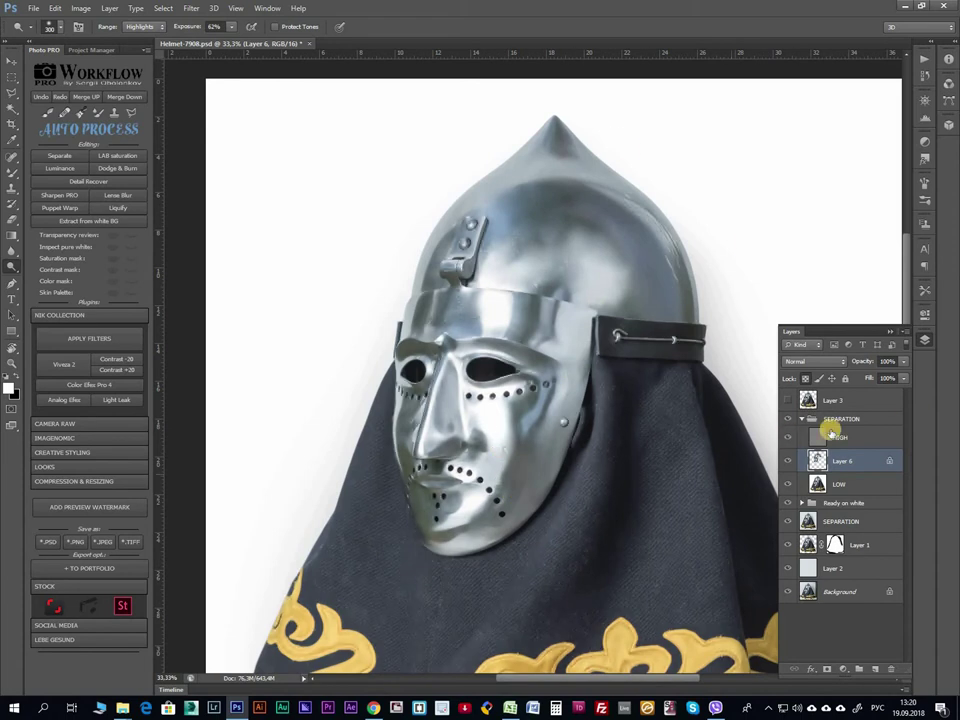
pyautogui.click(840, 437)
# Set up a 50 px Clone Stamp with the view at 100%.
pyautogui.press('s')
pyautogui.hotkey('ctrl', '+')
pyautogui.hotkey('ctrl', '+')
pyautogui.hotkey('ctrl', '+')
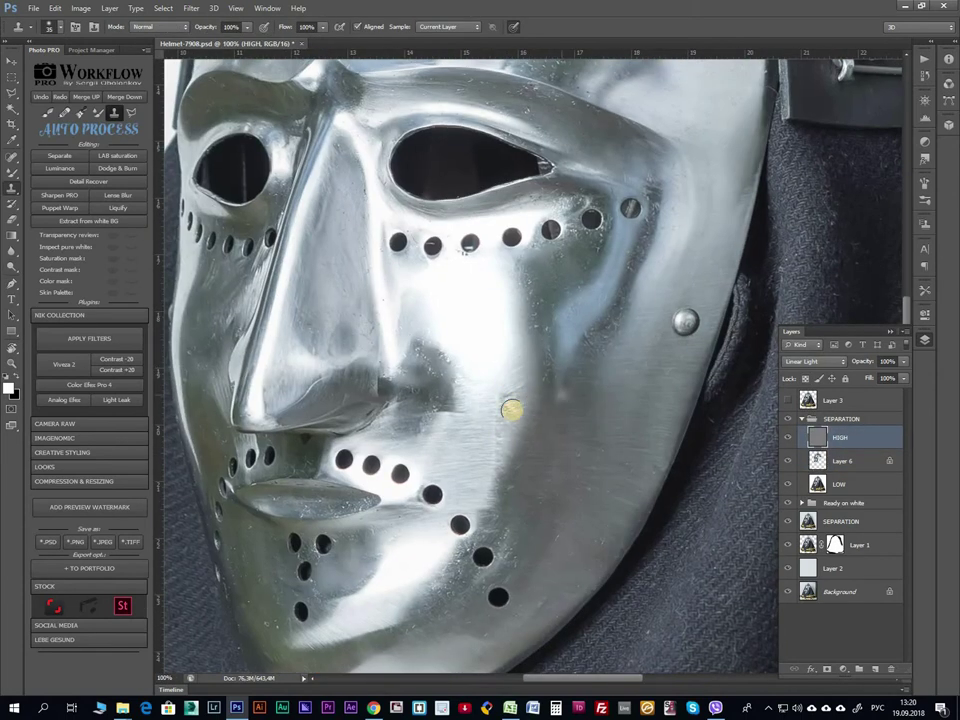
pyautogui.press(']')
pyautogui.press(']')
pyautogui.press(']')
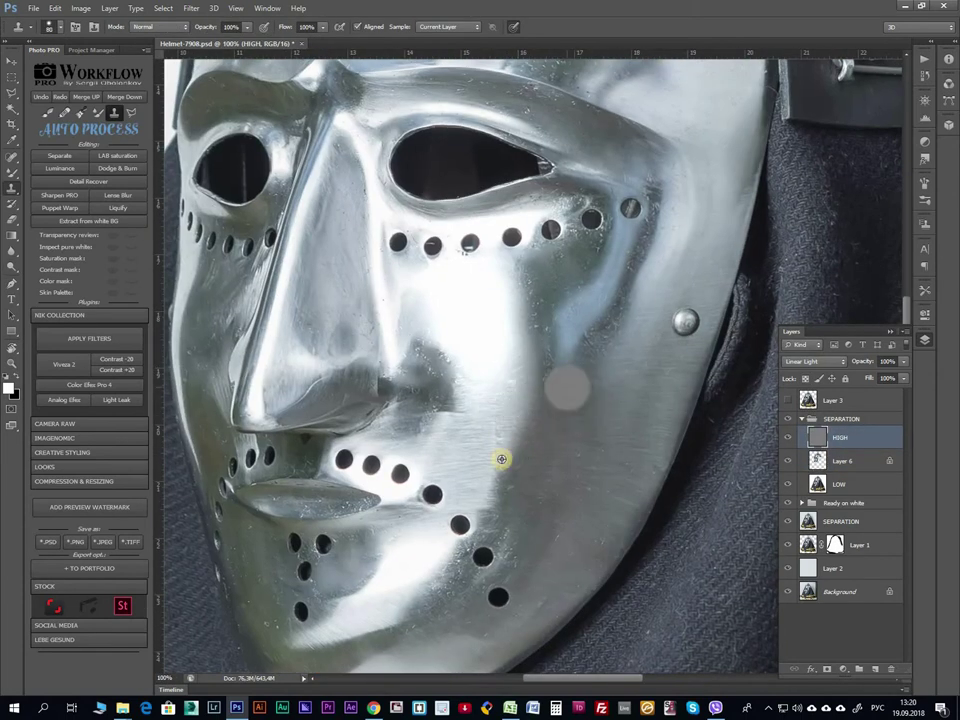
pyautogui.press('[')
pyautogui.press('[')
pyautogui.press('[')
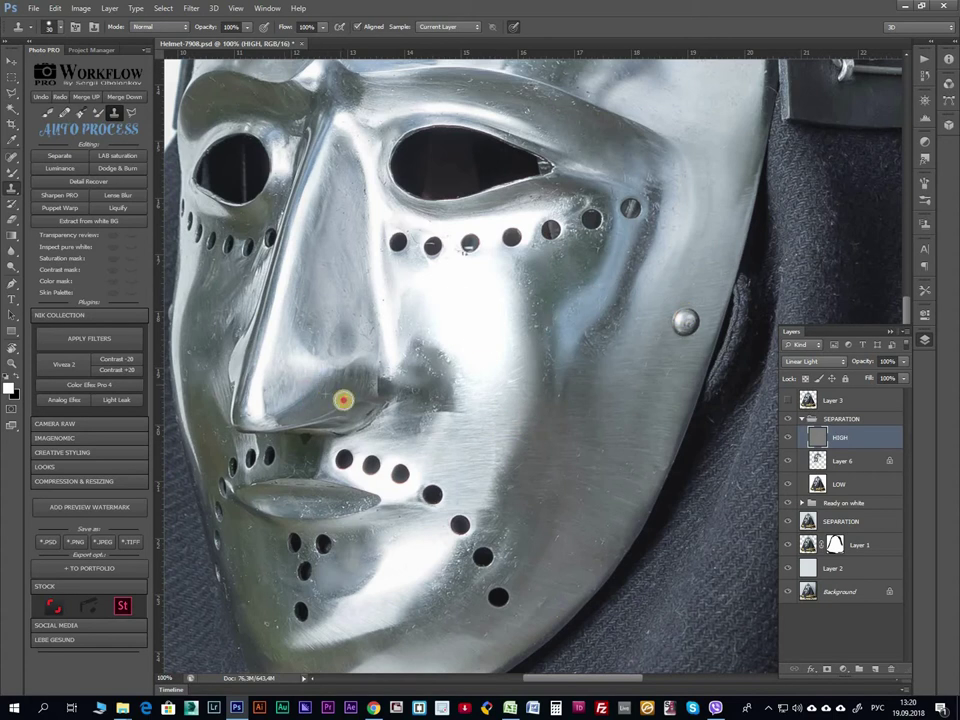
# Clone clean metal over the scratches on the helmet dome.
pyautogui.scroll(-5, 466, 300)
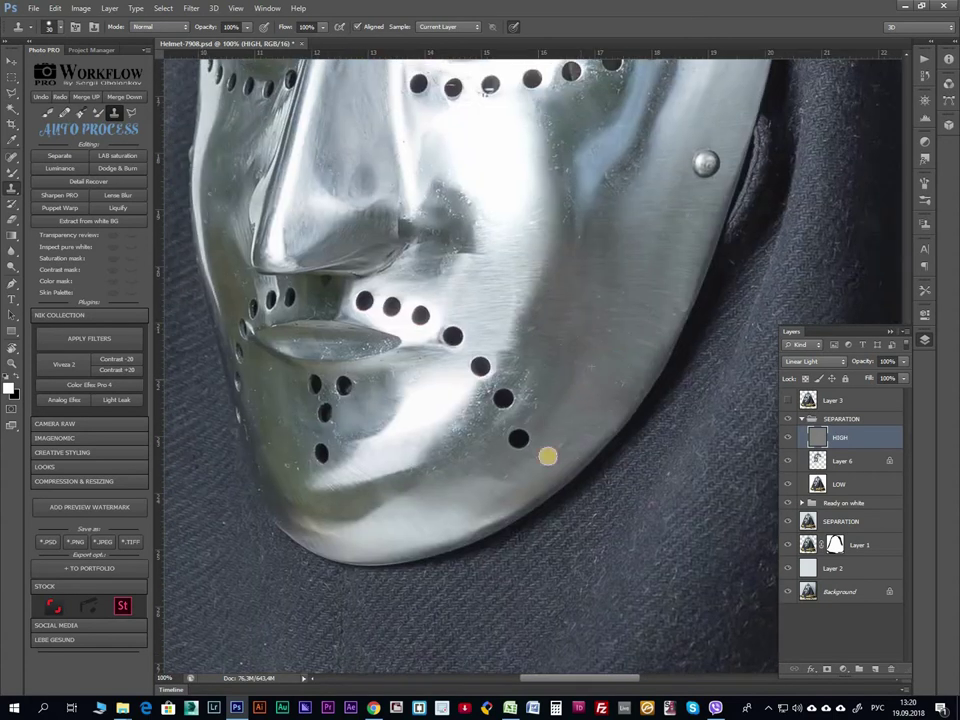
pyautogui.scroll(10, 469, 323)
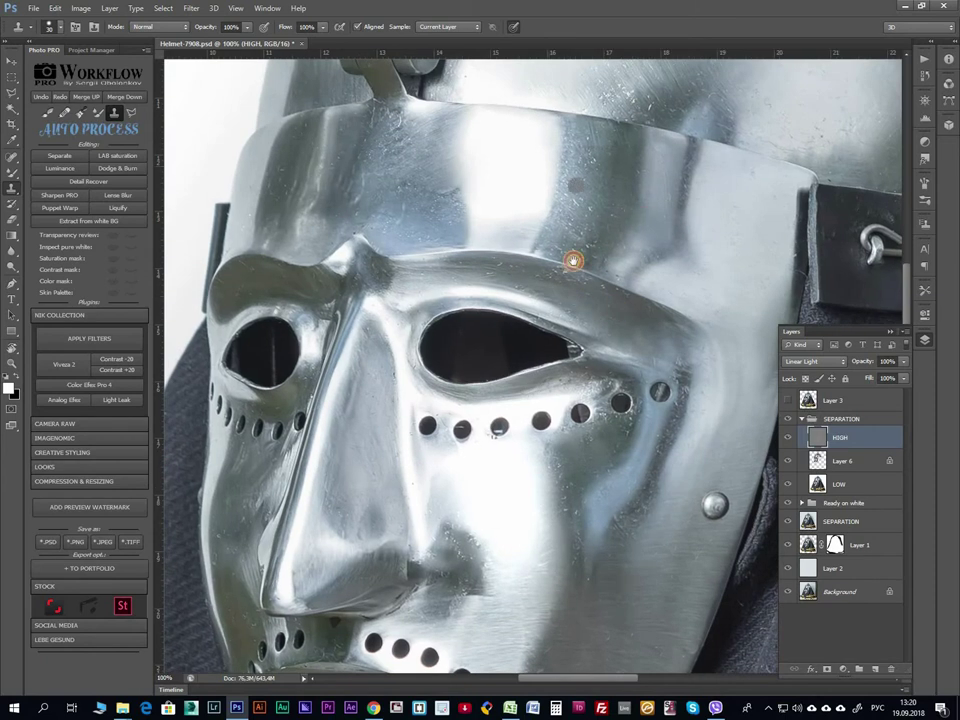
pyautogui.hscroll(-5, 574, 265)
pyautogui.scroll(3, 574, 270)
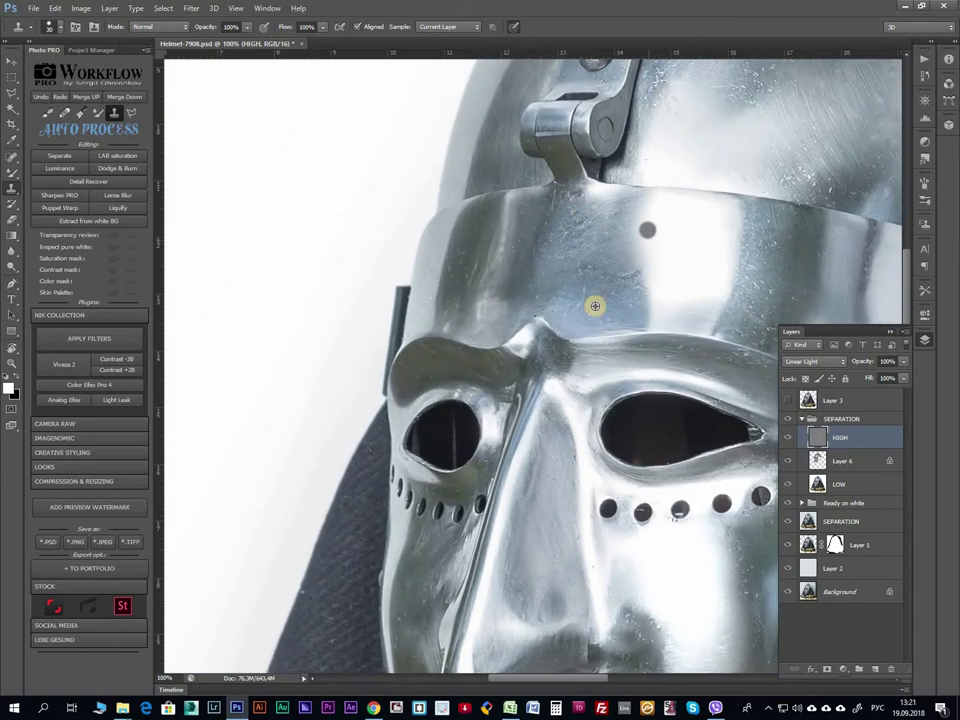
pyautogui.hscroll(3, 580, 300)
pyautogui.hscroll(4, 600, 290)
pyautogui.hscroll(5, 500, 250)
pyautogui.scroll(5, 450, 265)
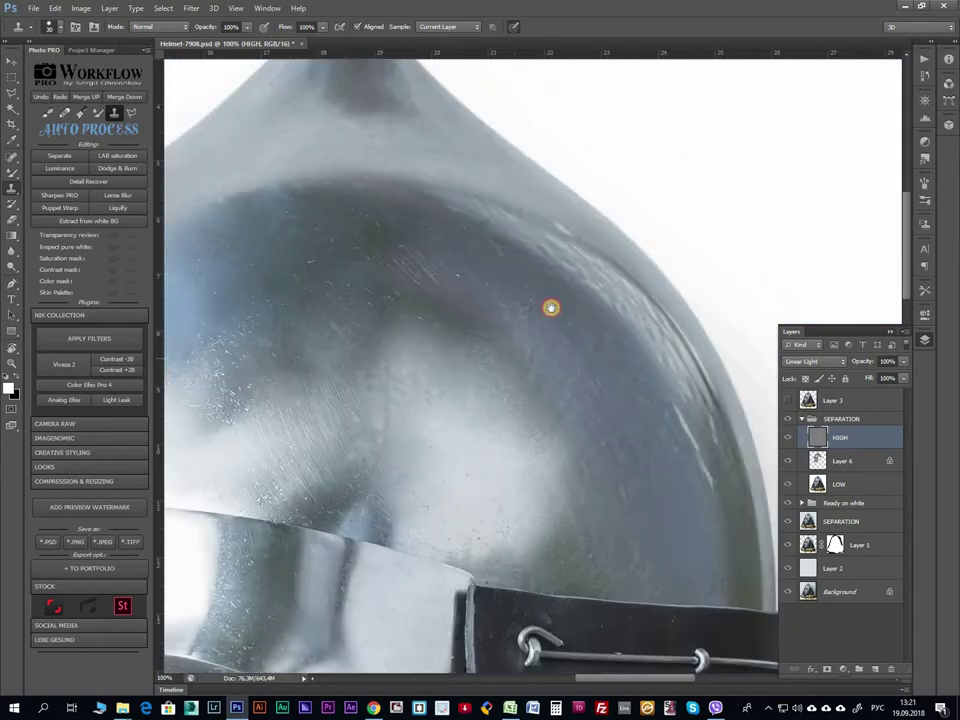
pyautogui.hscroll(1, 551, 307)
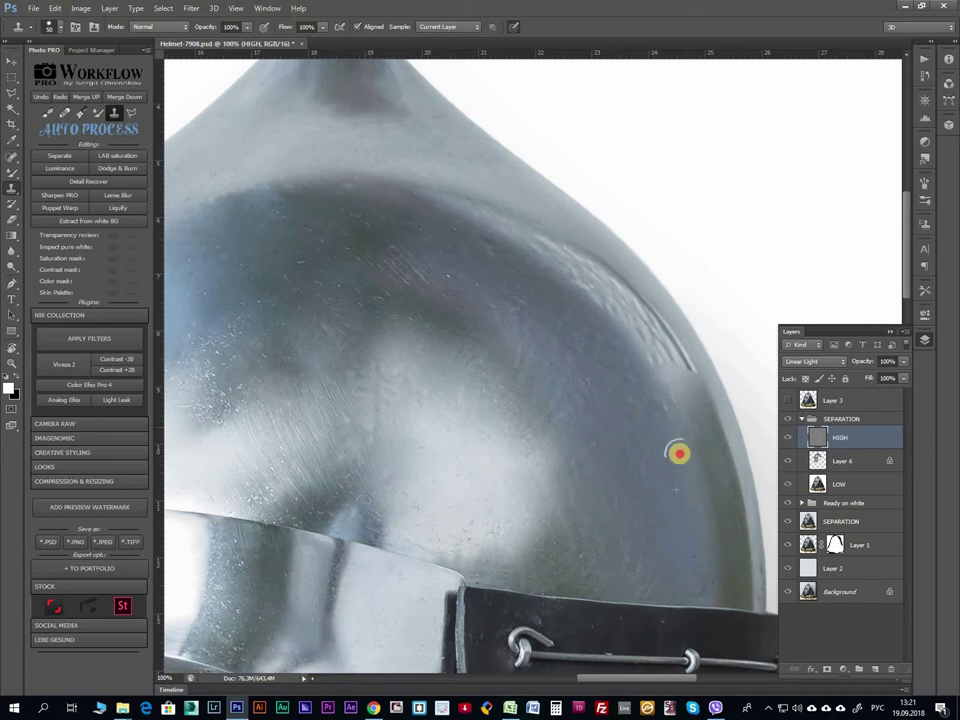
pyautogui.moveTo(668, 418)
pyautogui.mouseDown()
pyautogui.moveTo(564, 268)
pyautogui.moveTo(574, 324)
pyautogui.moveTo(611, 375)
pyautogui.moveTo(555, 405)
pyautogui.moveTo(583, 549)
pyautogui.mouseUp()
pyautogui.keyDown('alt'); pyautogui.click(451, 184); pyautogui.keyUp('alt')
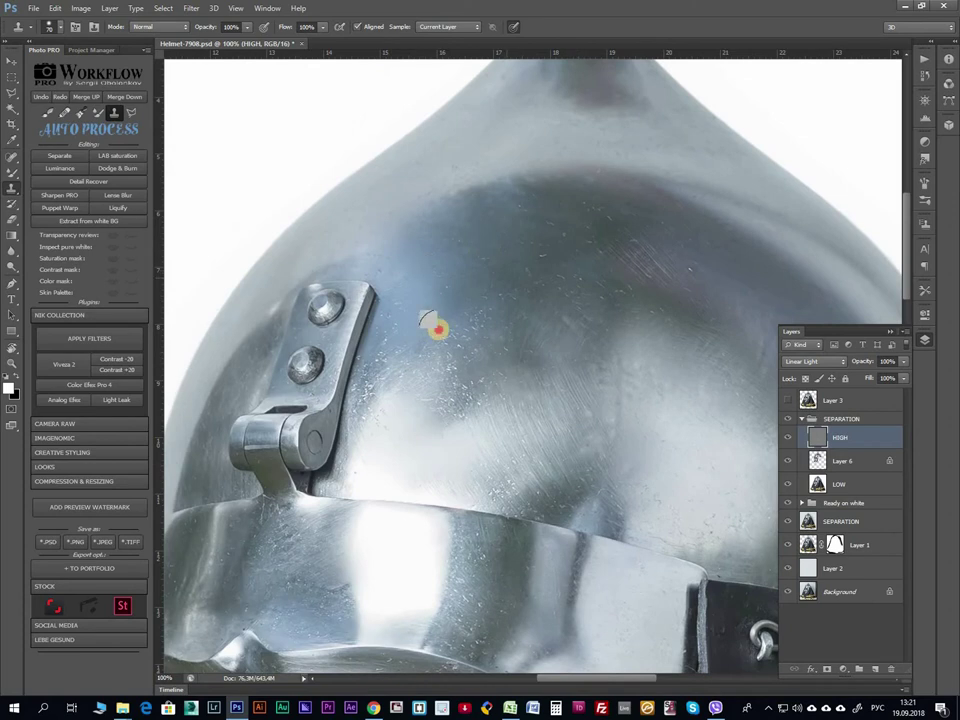
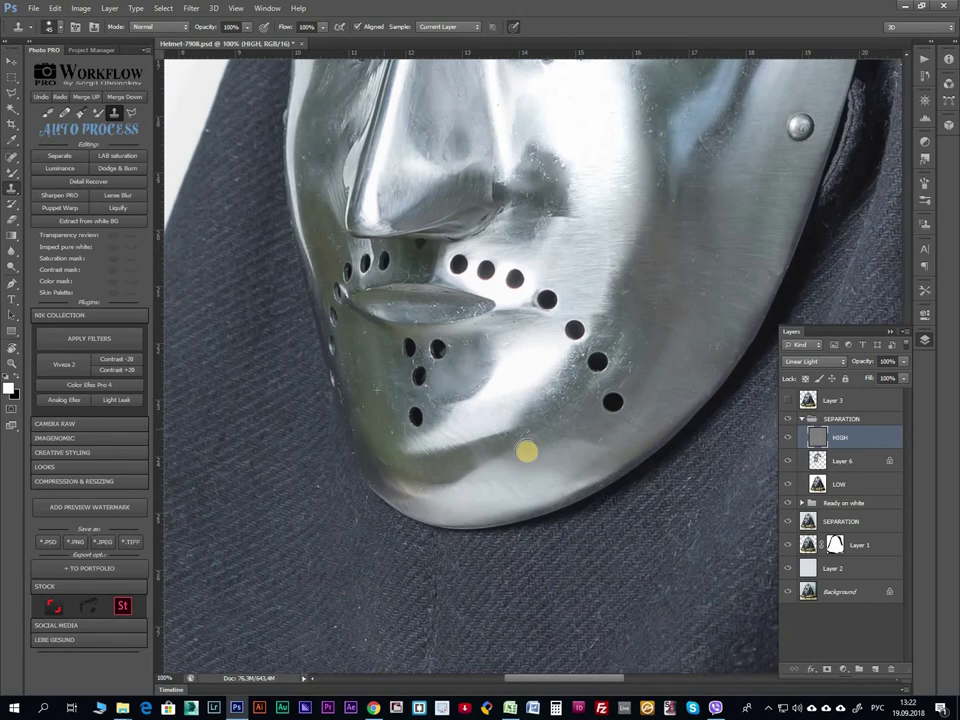
# Inspect the retouched mask at several zooms, then merge the HIGH, Layer 6 and LOW group into one SEPARATION layer.
pyautogui.moveTo(527, 452)
pyautogui.mouseDown()
pyautogui.moveTo(401, 278)
pyautogui.moveTo(410, 237)
pyautogui.mouseUp()
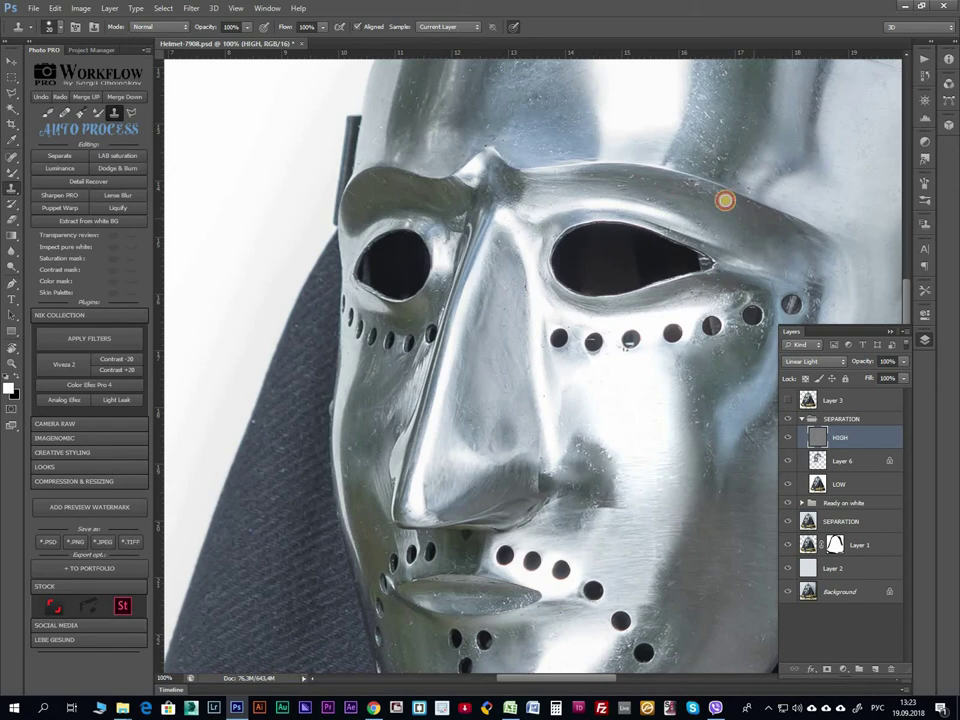
pyautogui.moveTo(725, 201); pyautogui.dragTo(620, 290)
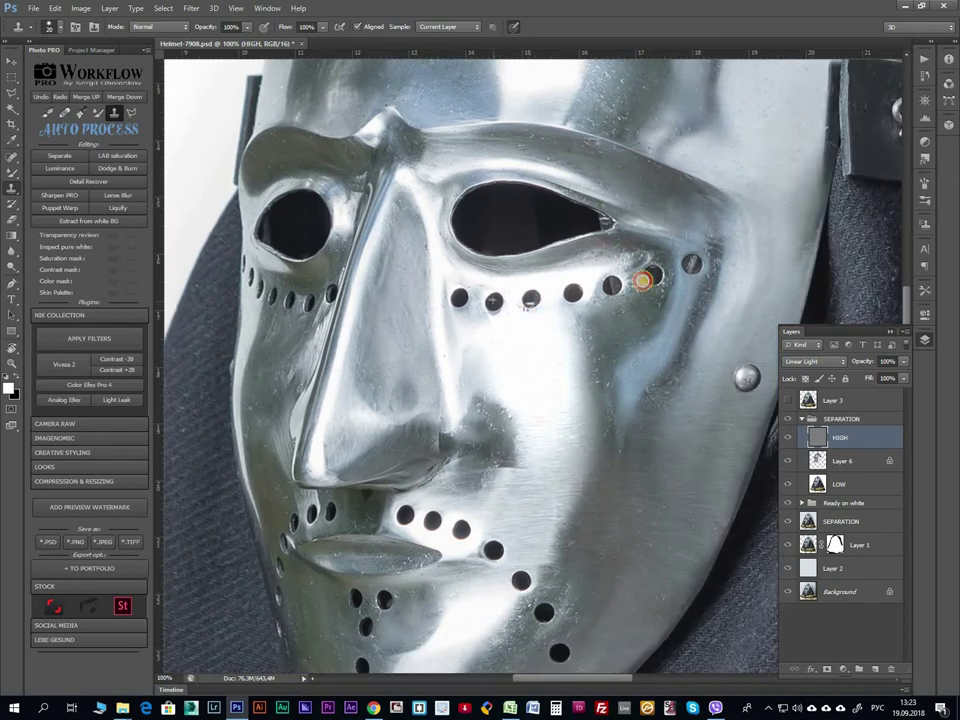
pyautogui.scroll(-5, 568, 339)
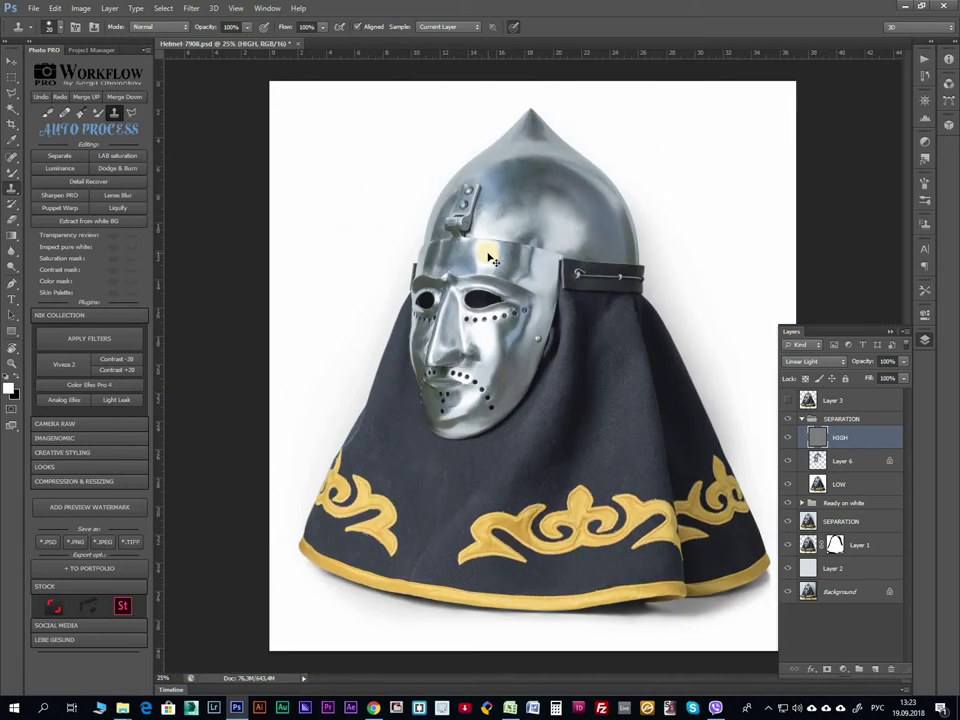
pyautogui.scroll(1, 490, 260)
pyautogui.scroll(1, 760, 340)
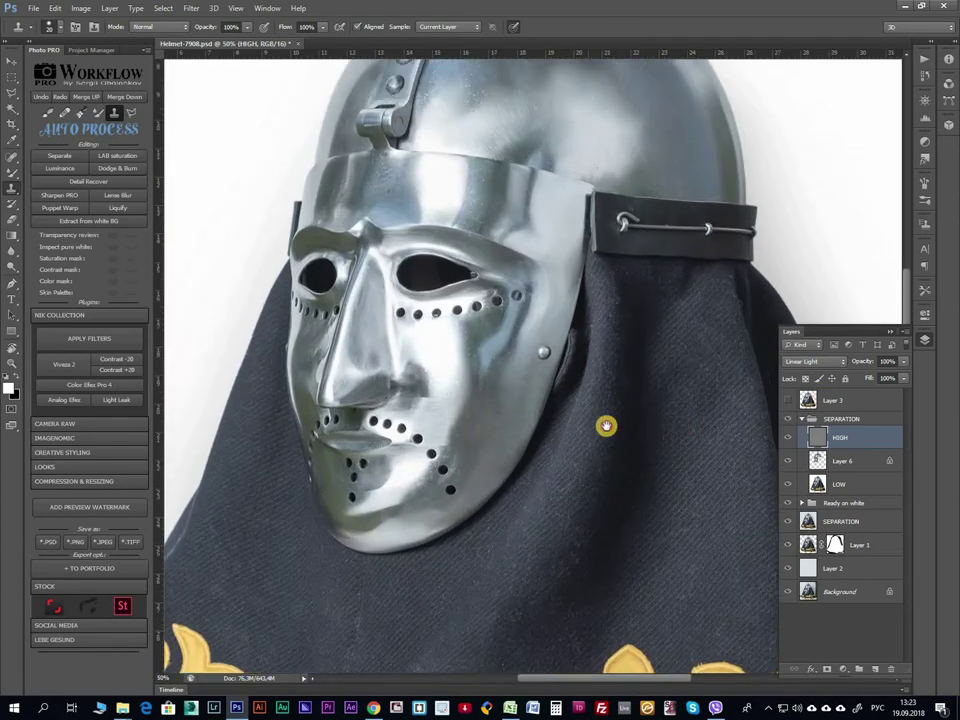
pyautogui.scroll(-2, 606, 428)
pyautogui.click(801, 418)
pyautogui.scroll(2, 880, 330)
# Clone-stamp the bright glints out of the holes under the mask's right eye.
pyautogui.scroll(1, 465, 369)
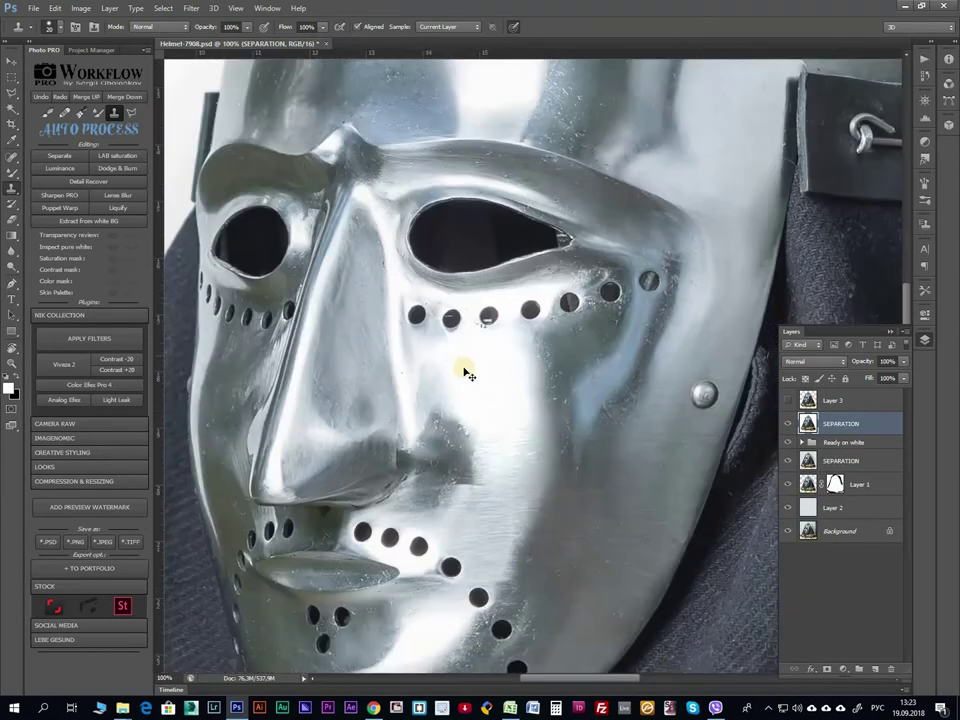
pyautogui.scroll(2, 510, 339)
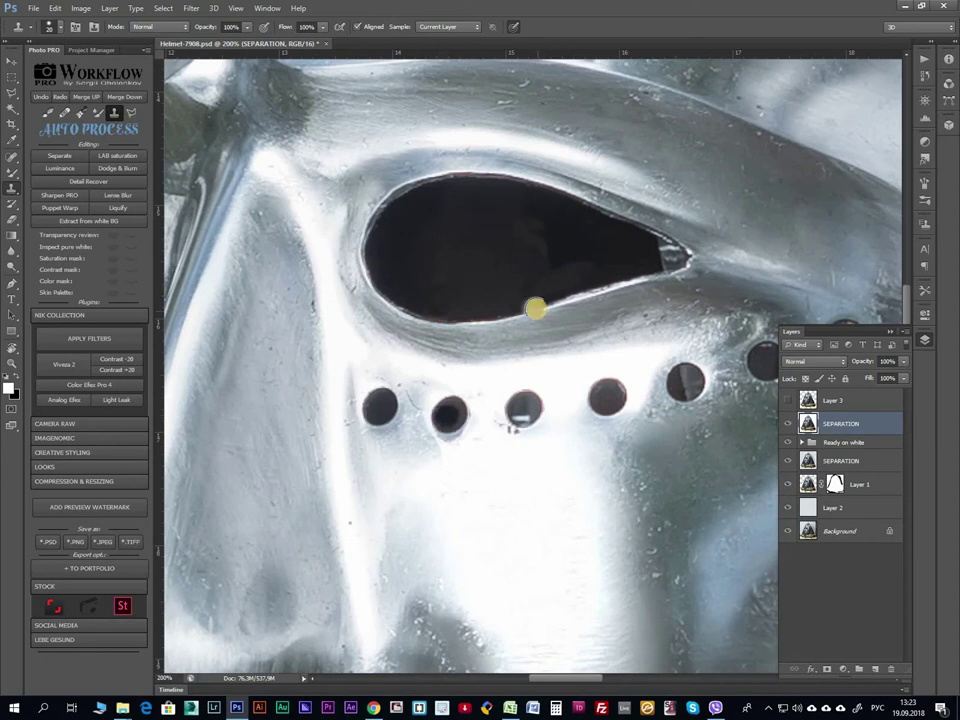
pyautogui.keyDown('alt'); pyautogui.click(540, 237); pyautogui.keyUp('alt')
pyautogui.click(526, 407)
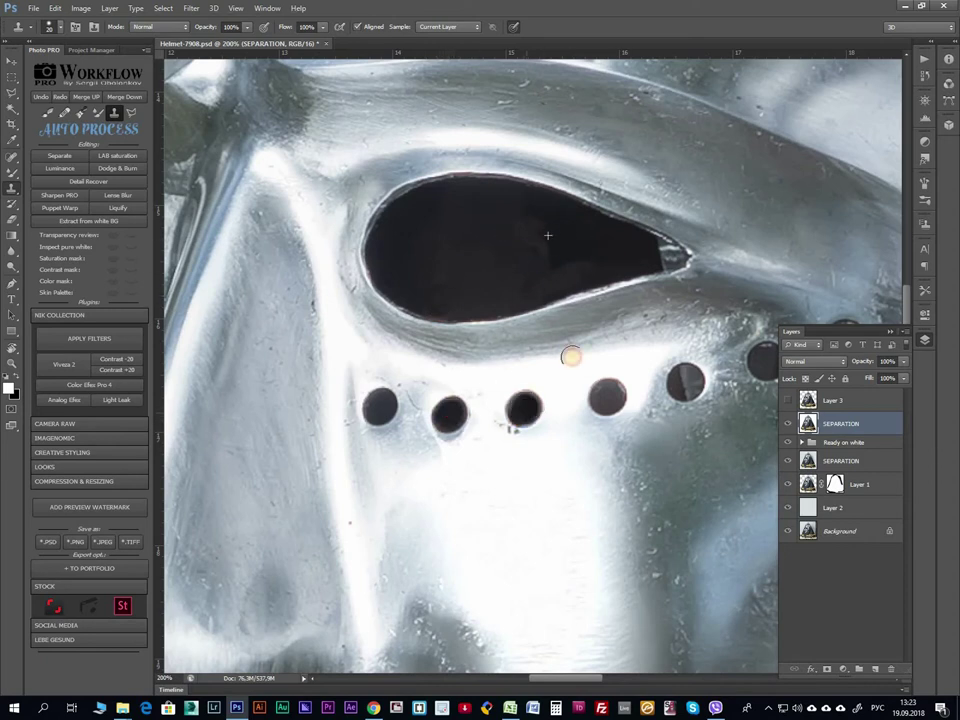
pyautogui.click(606, 394)
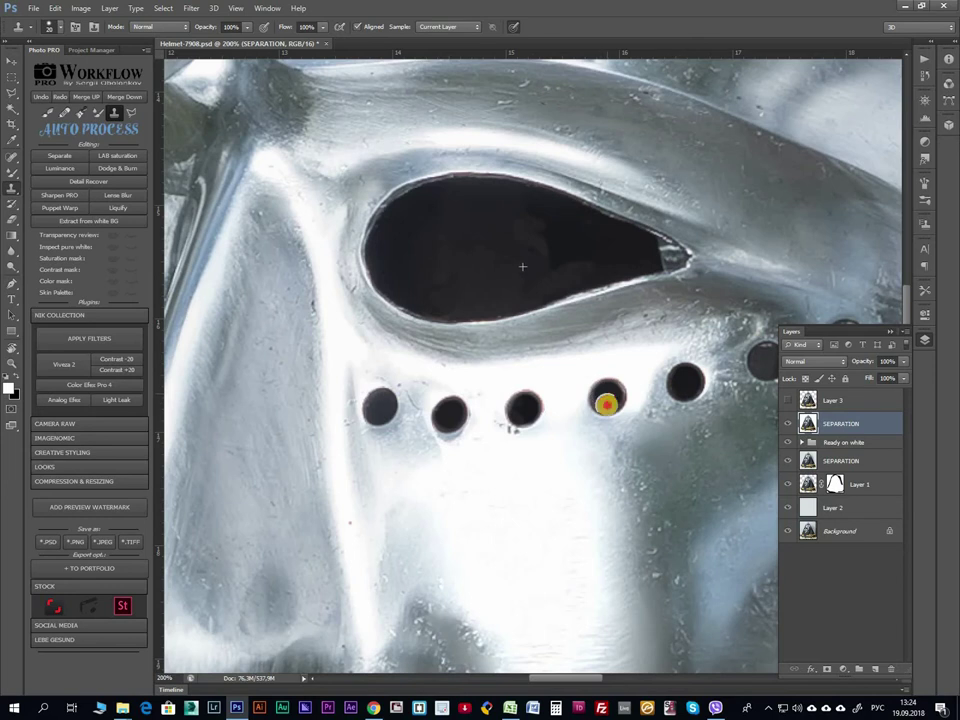
pyautogui.moveTo(482, 375); pyautogui.dragTo(323, 400)
pyautogui.click(692, 368)
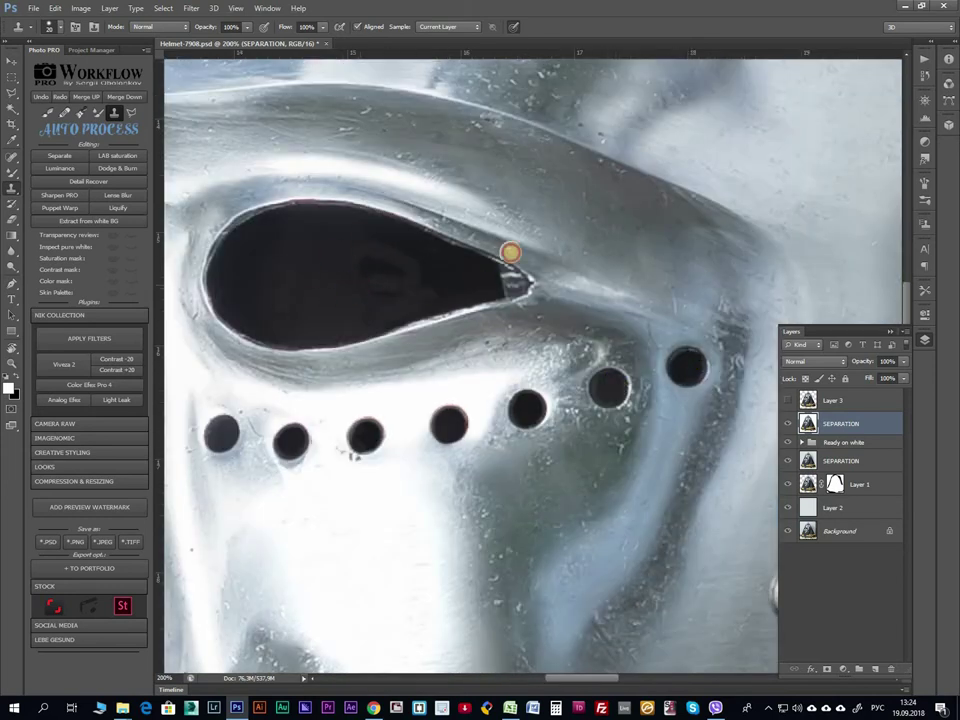
# Switch to the Mixer Brush at size 50 and zoom out to review the retouched mask.
pyautogui.press('b')
pyautogui.moveTo(373, 288); pyautogui.dragTo(380, 255)
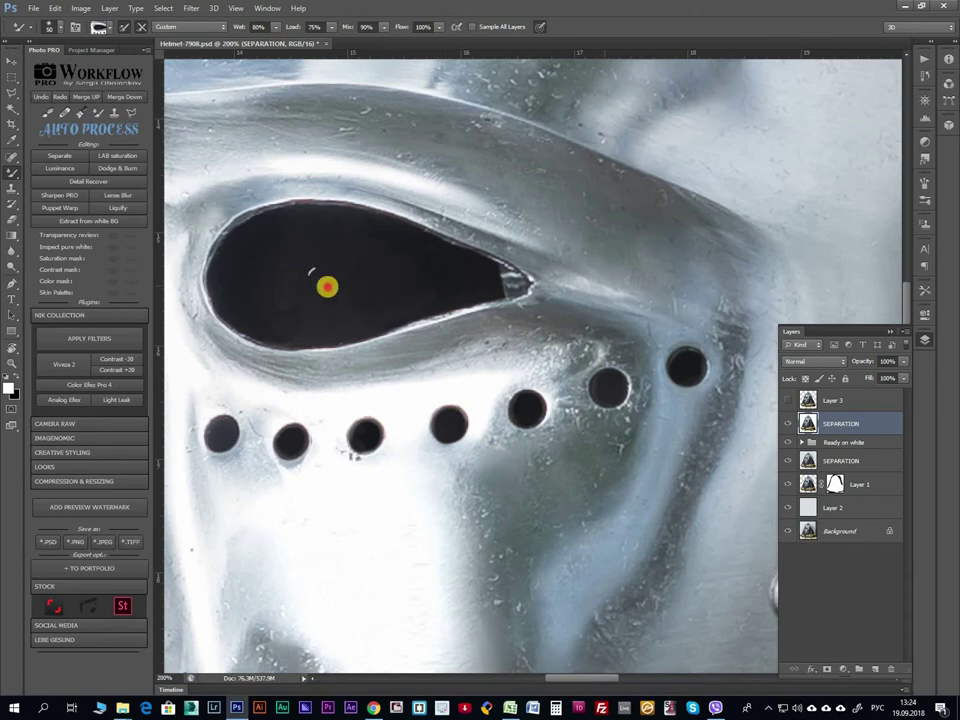
pyautogui.scroll(-2, 327, 287)
pyautogui.scroll(-1, 501, 266)
pyautogui.scroll(-2, 454, 229)
pyautogui.scroll(-1, 454, 197)
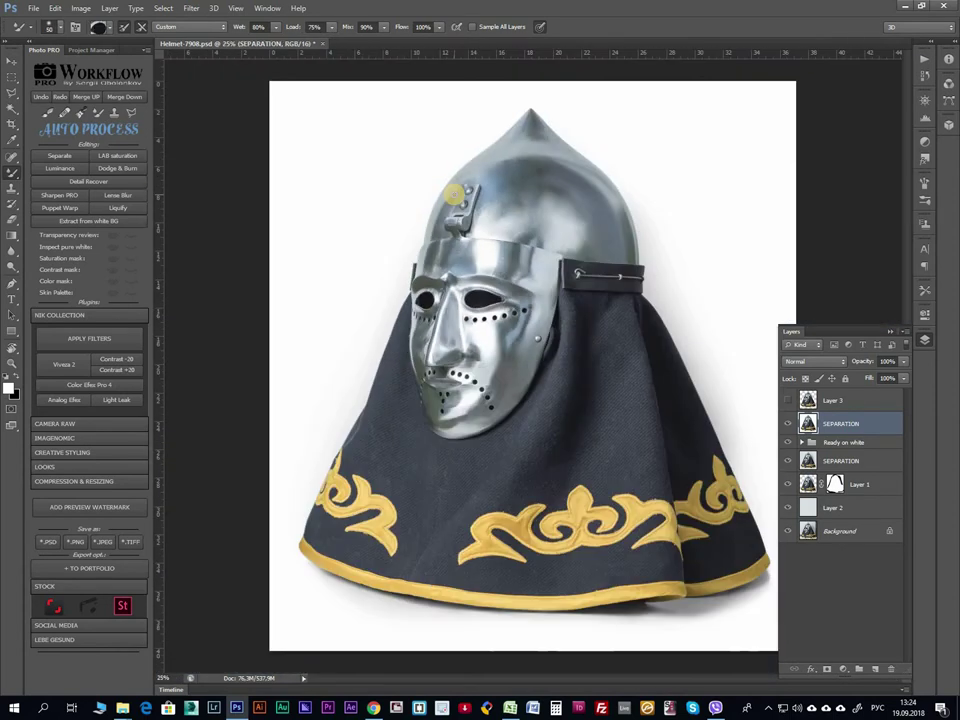
pyautogui.scroll(-1, 455, 195)
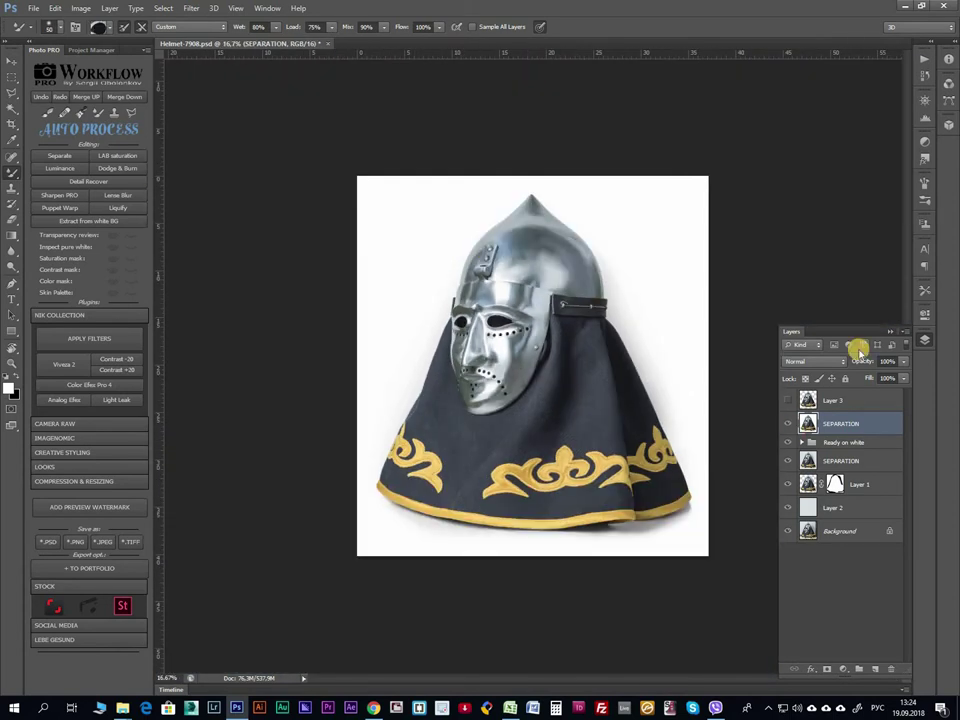
pyautogui.hotkey('ctrl', '+')
pyautogui.hotkey('ctrl', '+')
pyautogui.scroll(-2, 454, 403)
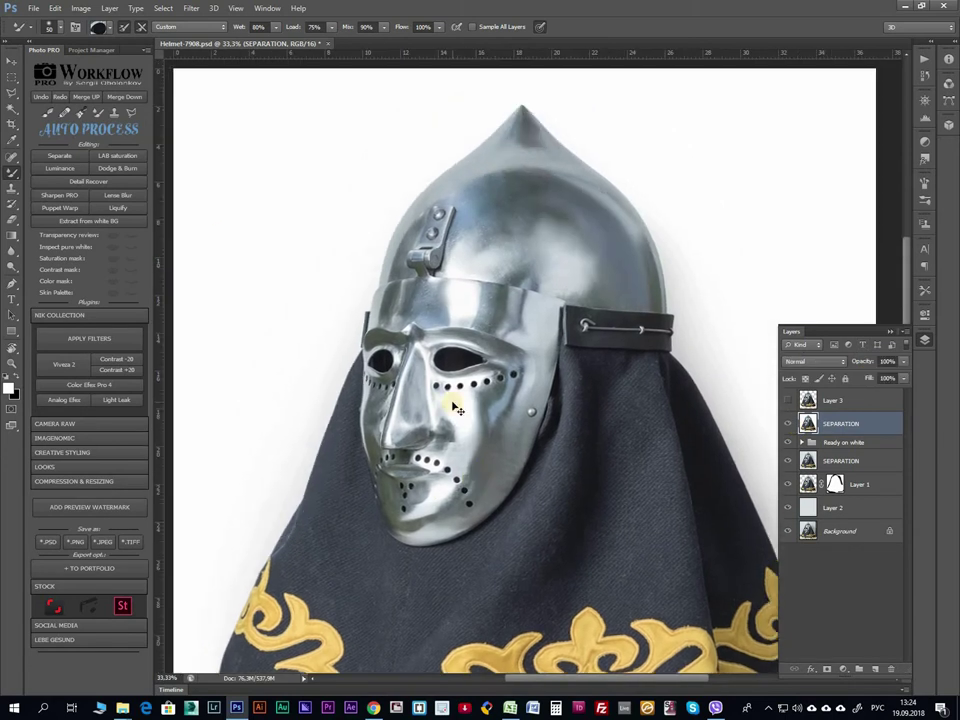
# Save the document and reopen the Color Efex Pro 4 smart filter on the Filtered layer.
pyautogui.hotkey('ctrl', 's')
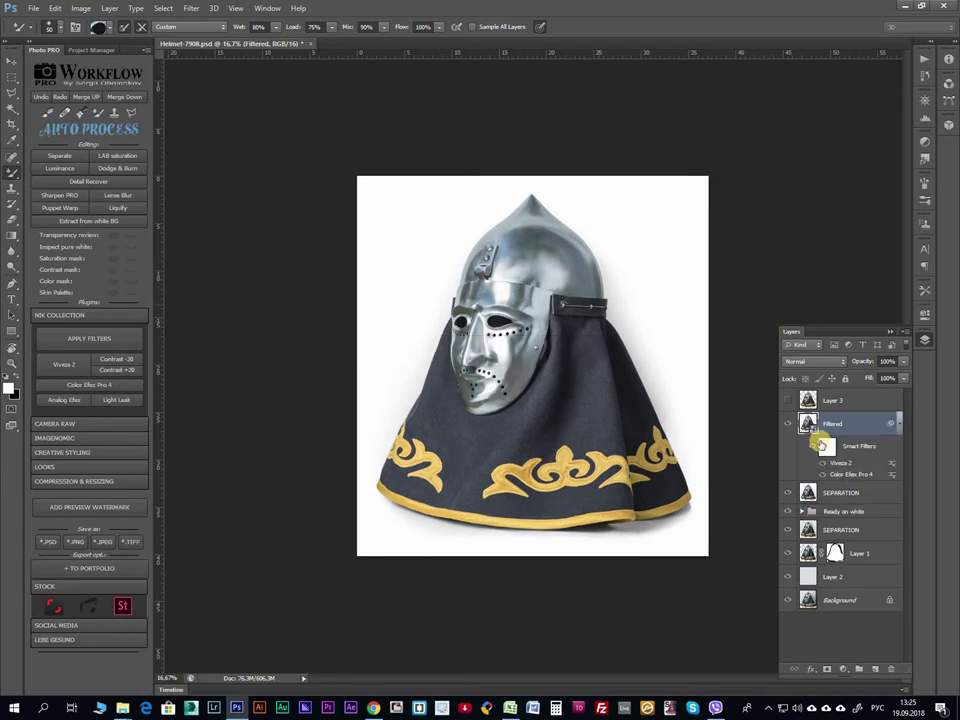
pyautogui.doubleClick(860, 470)
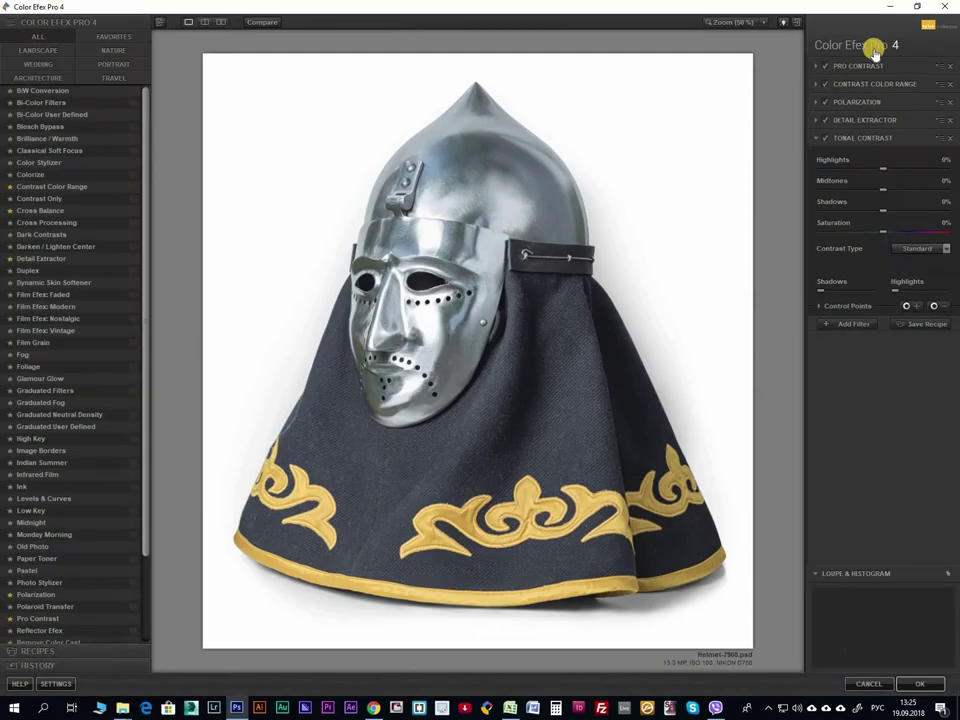
# Raise Pro Contrast's Correct Contrast, with control points on the helmet top and dark cloth.
pyautogui.moveTo(816, 114)
pyautogui.mouseDown()
pyautogui.moveTo(874, 114)
pyautogui.moveTo(849, 115)
pyautogui.moveTo(853, 135)
pyautogui.moveTo(870, 133)
pyautogui.moveTo(838, 140)
pyautogui.mouseUp()
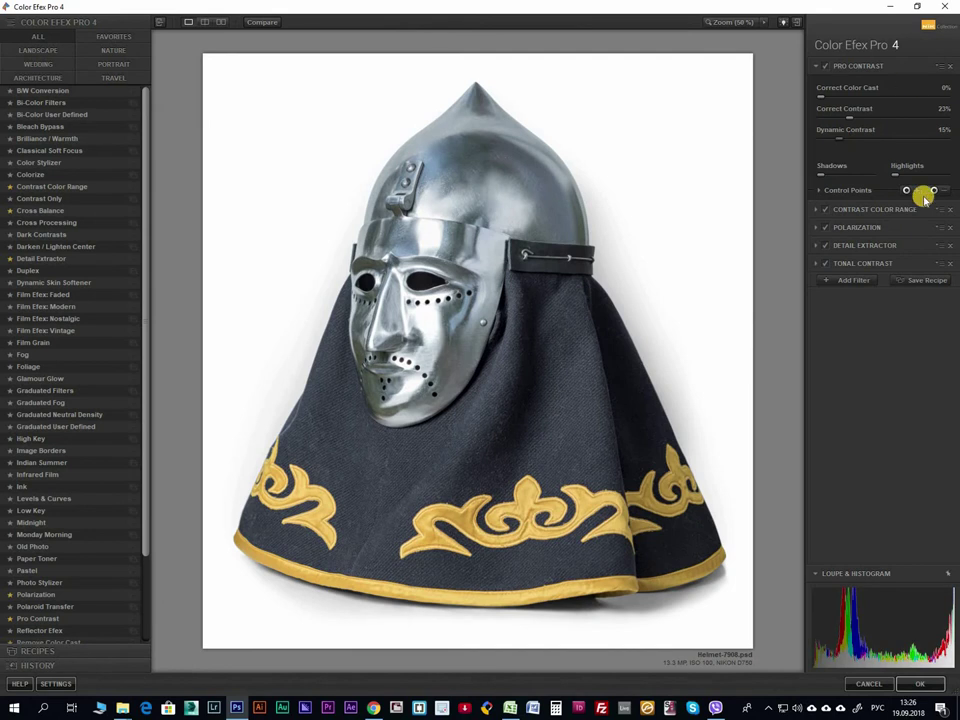
pyautogui.click(478, 166)
pyautogui.click(321, 455)
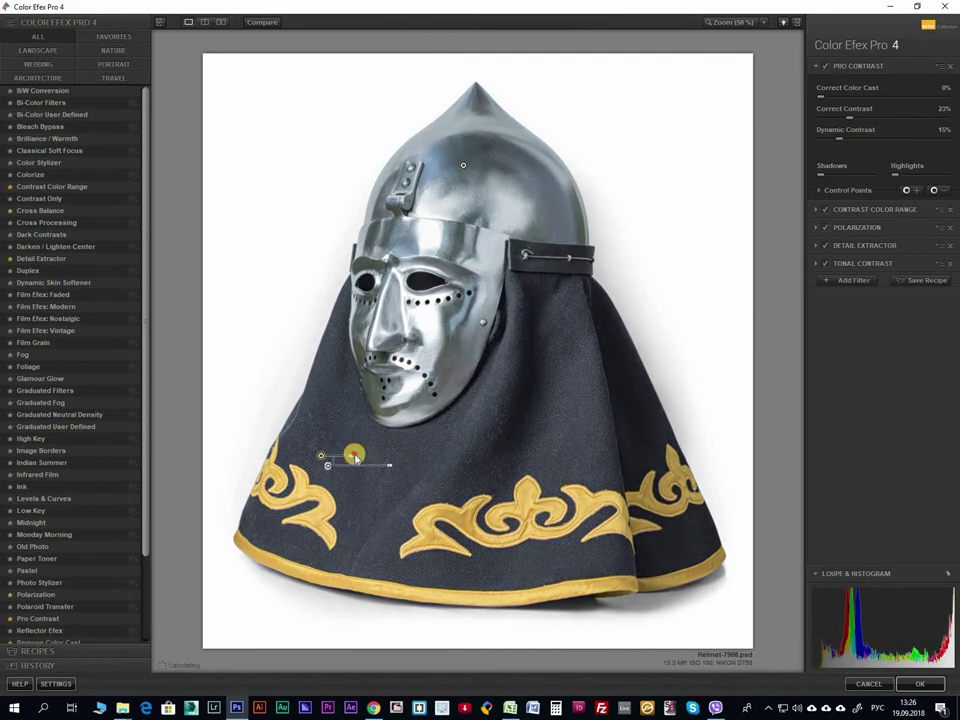
pyautogui.click(490, 462)
pyautogui.moveTo(490, 462); pyautogui.dragTo(561, 432)
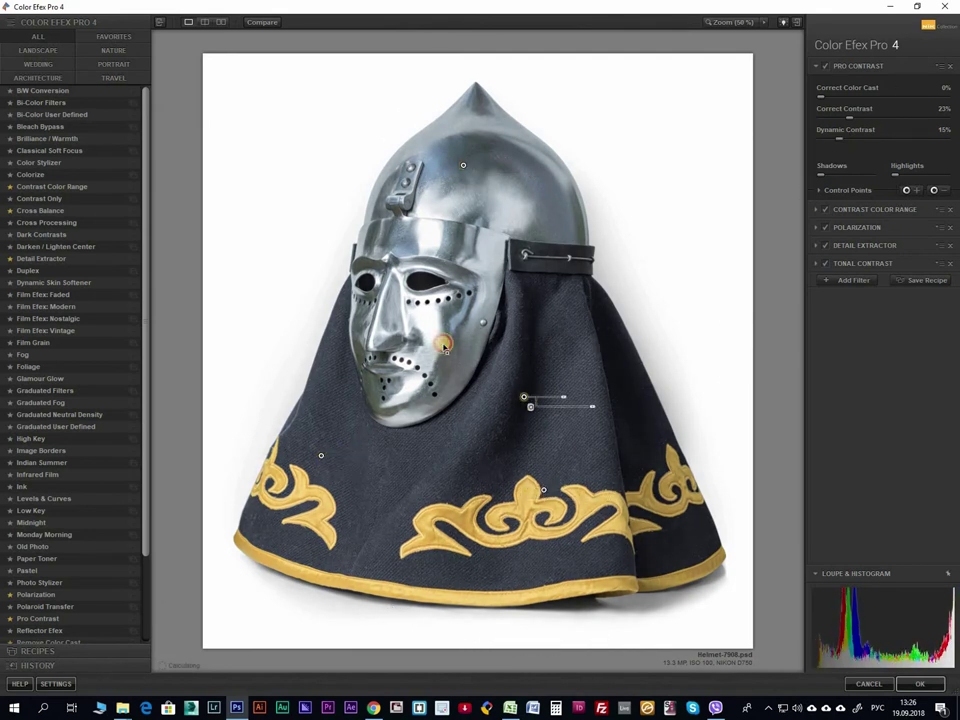
# Raise Contrast Color Range's Color Contrast to 56%.
pyautogui.click(827, 67)
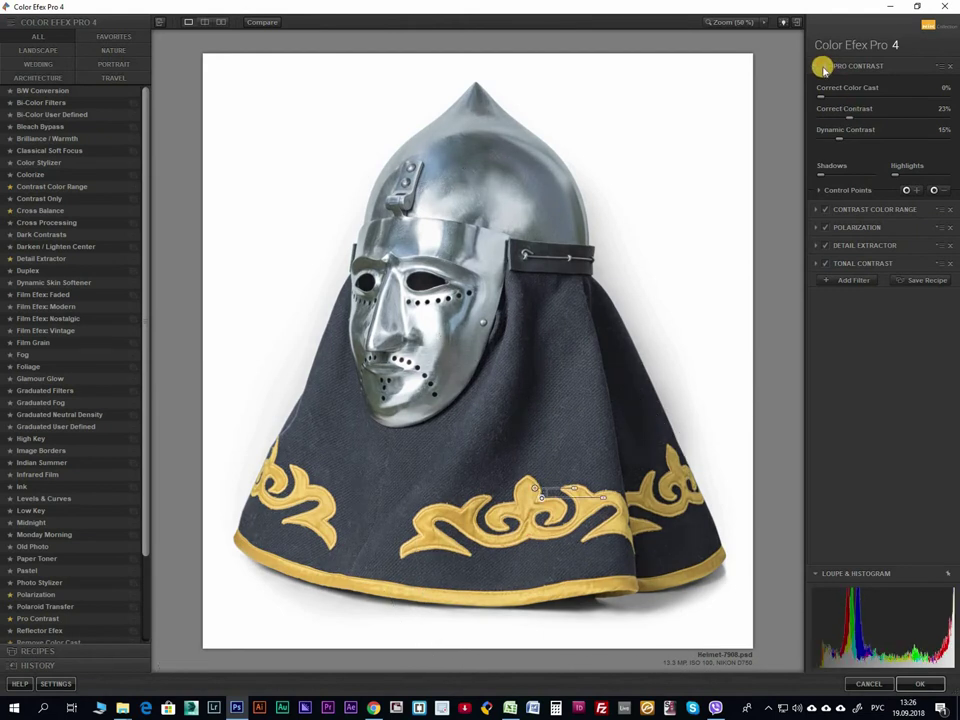
pyautogui.click(860, 84)
pyautogui.moveTo(850, 133)
pyautogui.mouseDown()
pyautogui.moveTo(836, 133)
pyautogui.moveTo(840, 114)
pyautogui.moveTo(866, 111)
pyautogui.moveTo(855, 133)
pyautogui.moveTo(853, 114)
pyautogui.mouseUp()
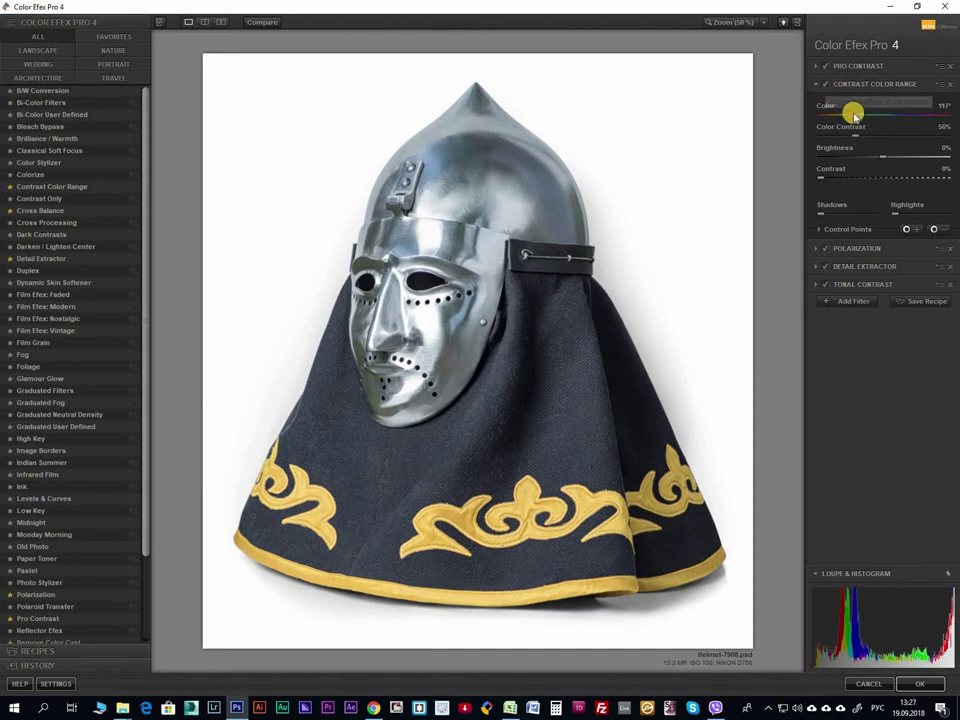
# Set Detail Extractor to 17% with −16% saturation, with control points on the cloth and helmet dome.
pyautogui.click(818, 248)
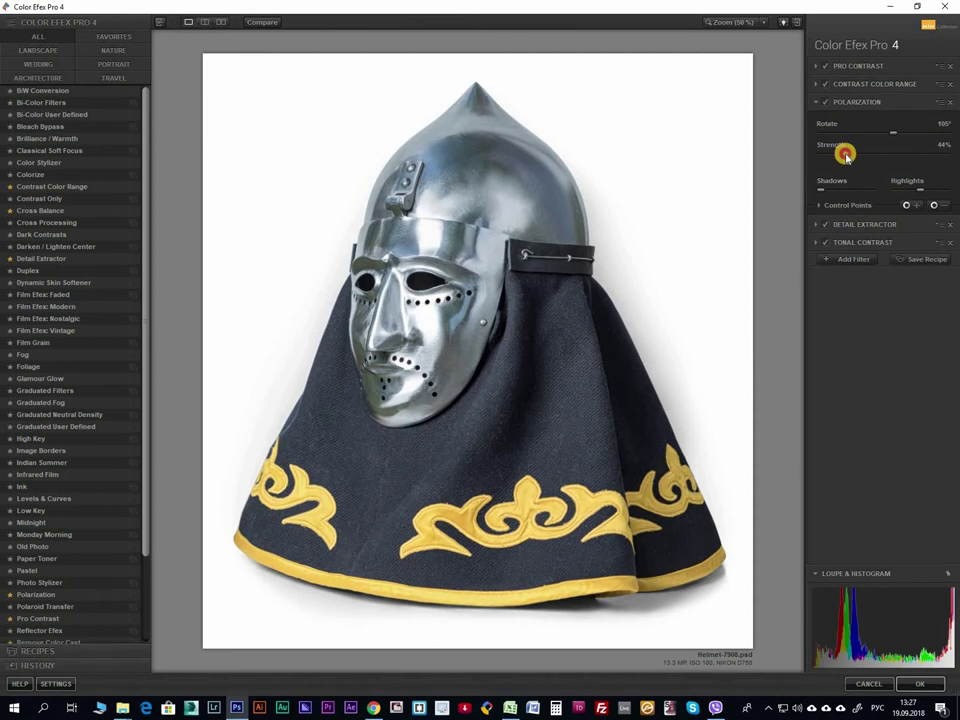
pyautogui.click(818, 224)
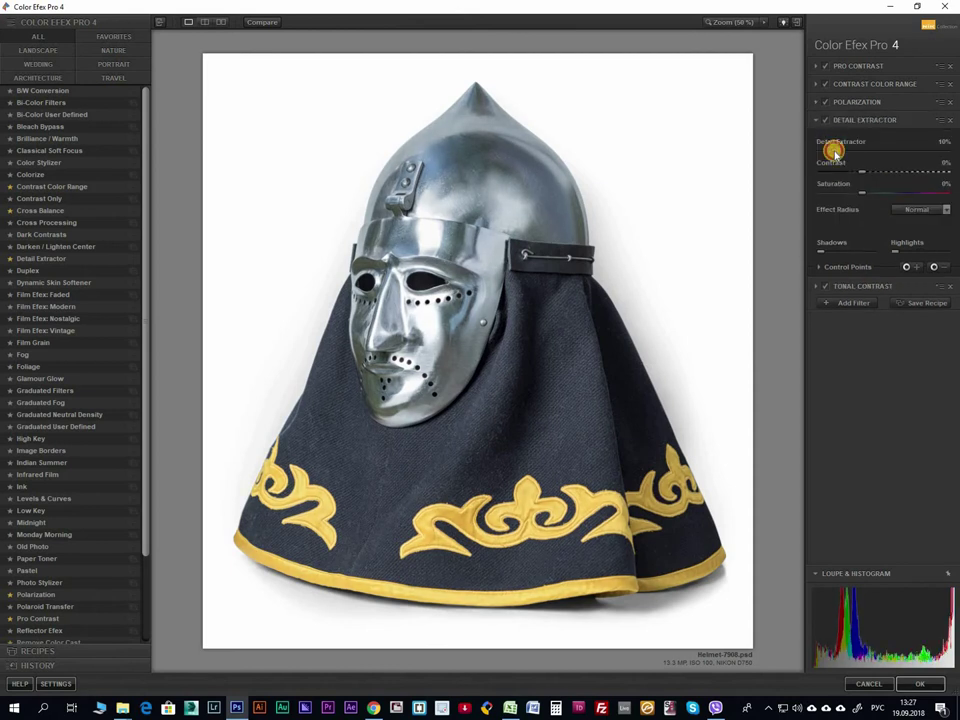
pyautogui.click(906, 266)
pyautogui.click(572, 420)
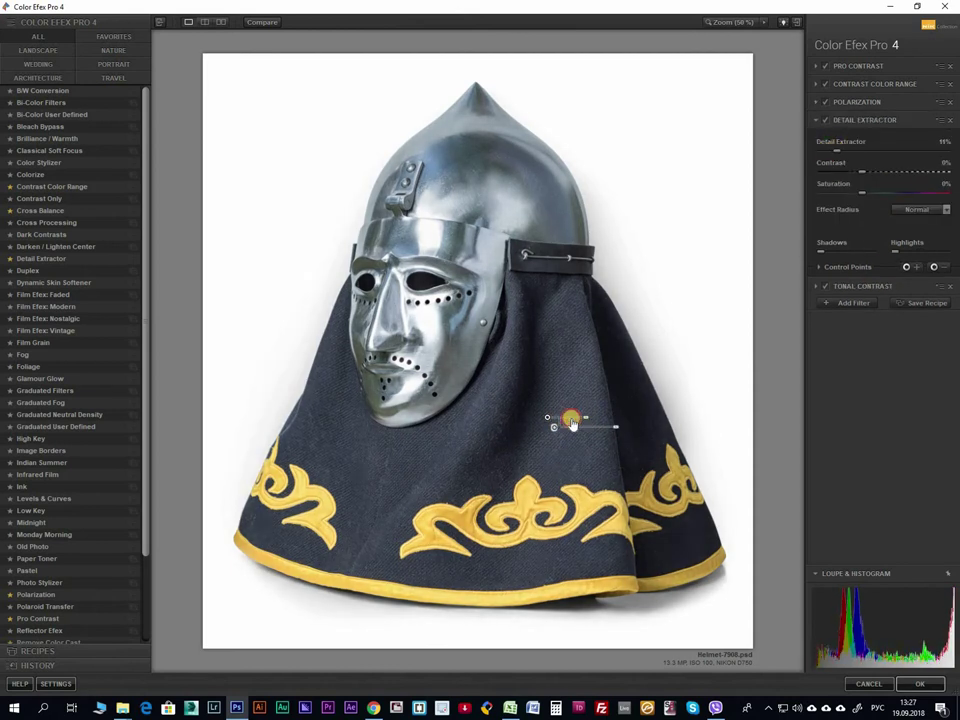
pyautogui.moveTo(572, 420)
pyautogui.mouseDown()
pyautogui.moveTo(627, 452)
pyautogui.moveTo(419, 456)
pyautogui.moveTo(398, 322)
pyautogui.mouseUp()
pyautogui.moveTo(456, 148); pyautogui.dragTo(467, 181)
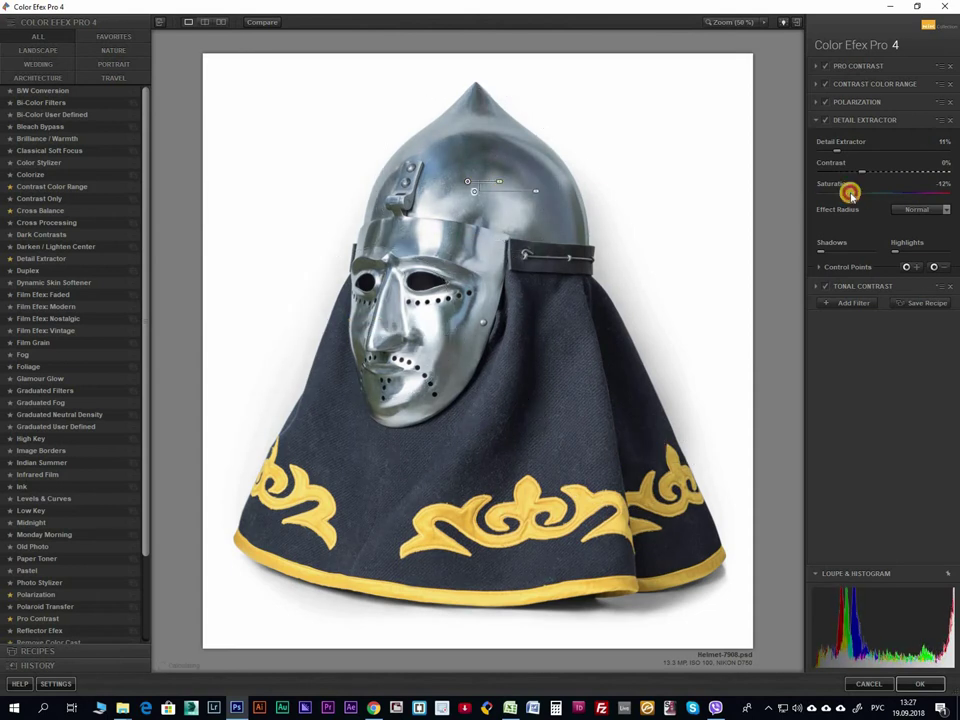
pyautogui.moveTo(843, 150); pyautogui.dragTo(849, 150)
pyautogui.click(850, 192)
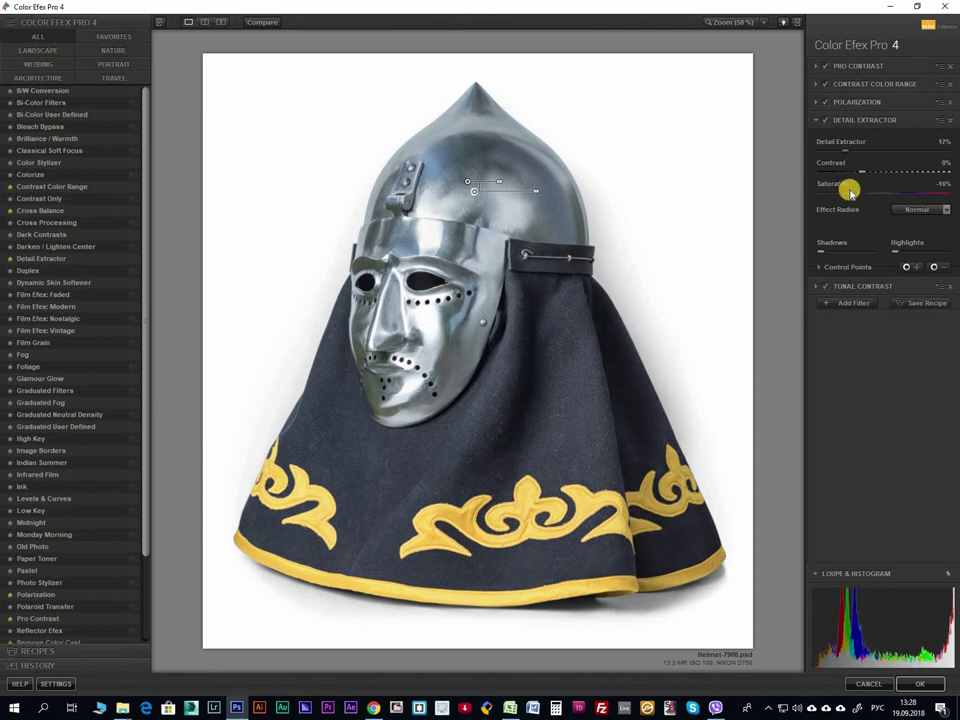
# Set Tonal Contrast highlights to 38%, nudge the midtones, and apply the filters.
pyautogui.click(862, 286)
pyautogui.moveTo(943, 165)
pyautogui.mouseDown()
pyautogui.moveTo(835, 173)
pyautogui.moveTo(908, 170)
pyautogui.mouseUp()
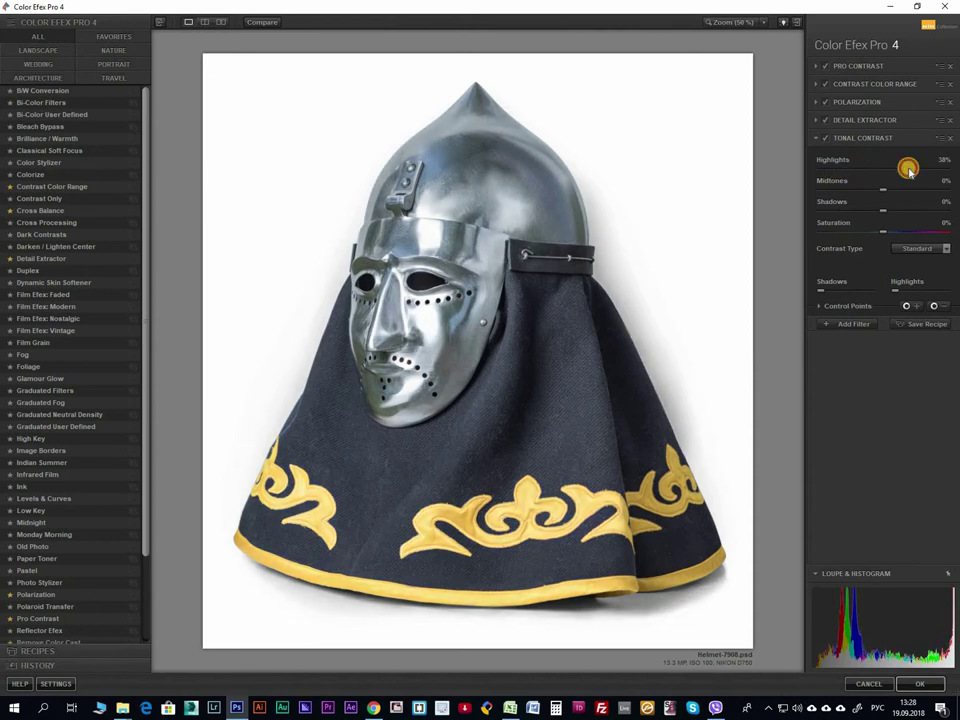
pyautogui.moveTo(885, 190); pyautogui.dragTo(884, 216)
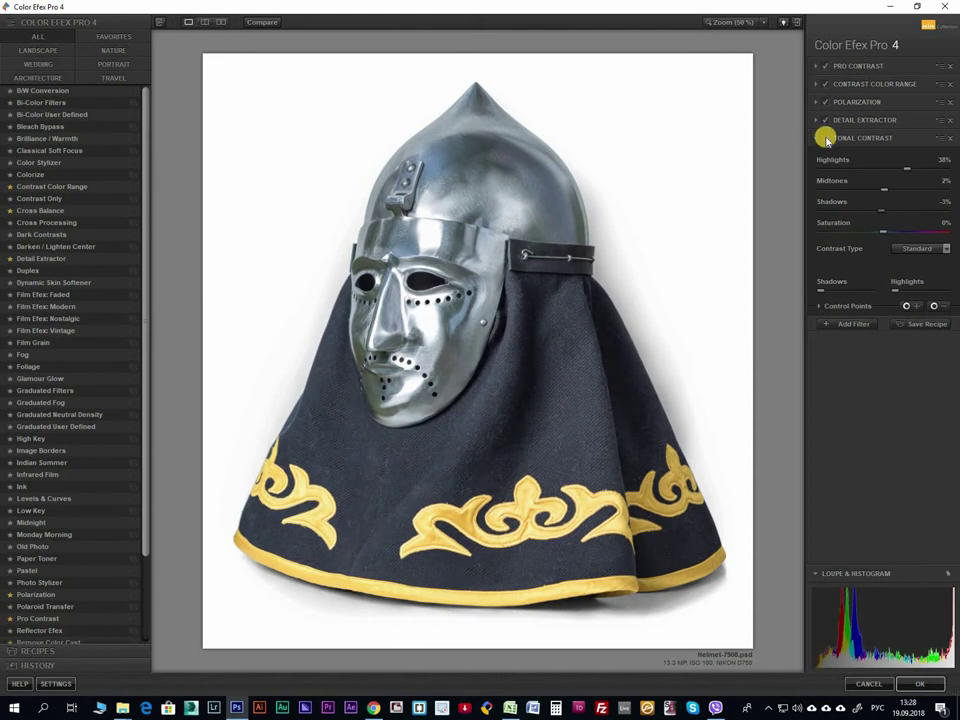
pyautogui.click(920, 683)
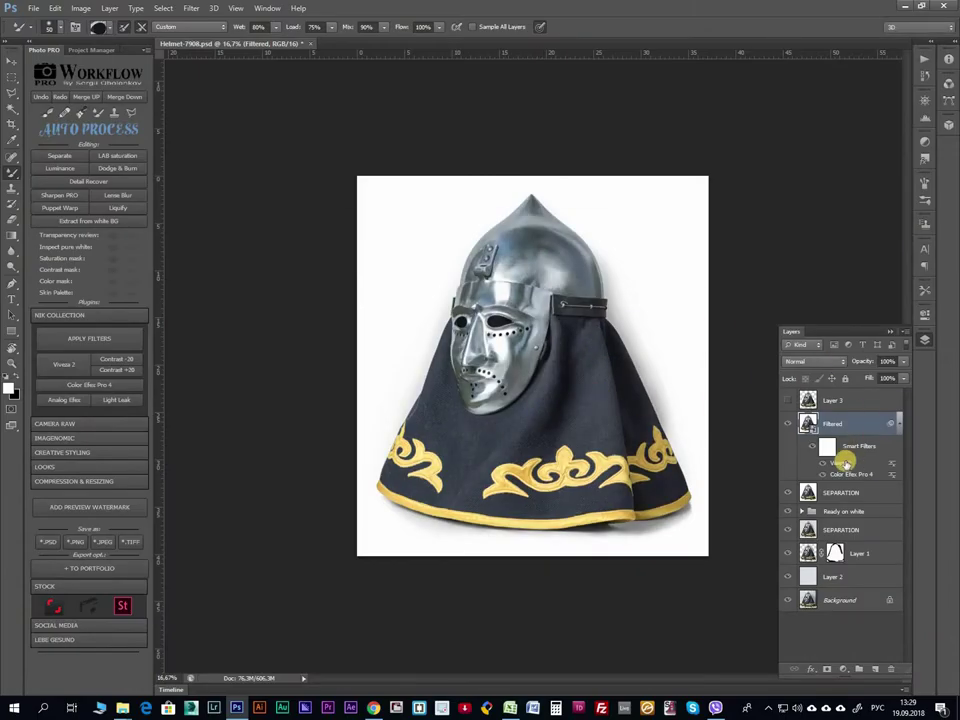
# Save the helmet document and launch Viveza 2 on the Filtered layer.
pyautogui.hotkey('ctrl', 's')
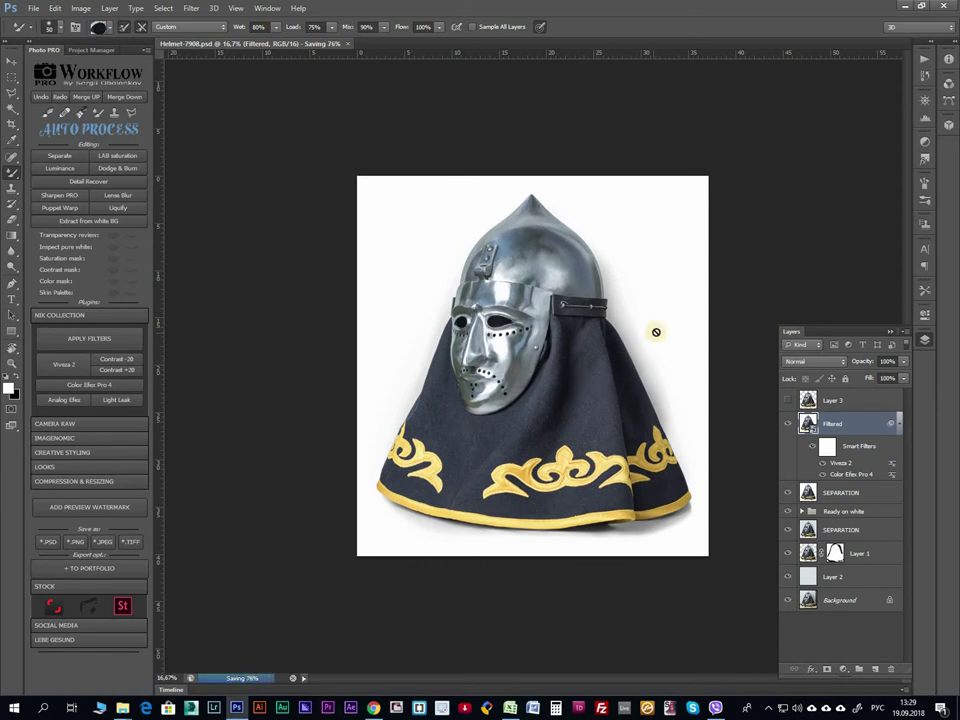
pyautogui.hotkey('ctrl', 's')
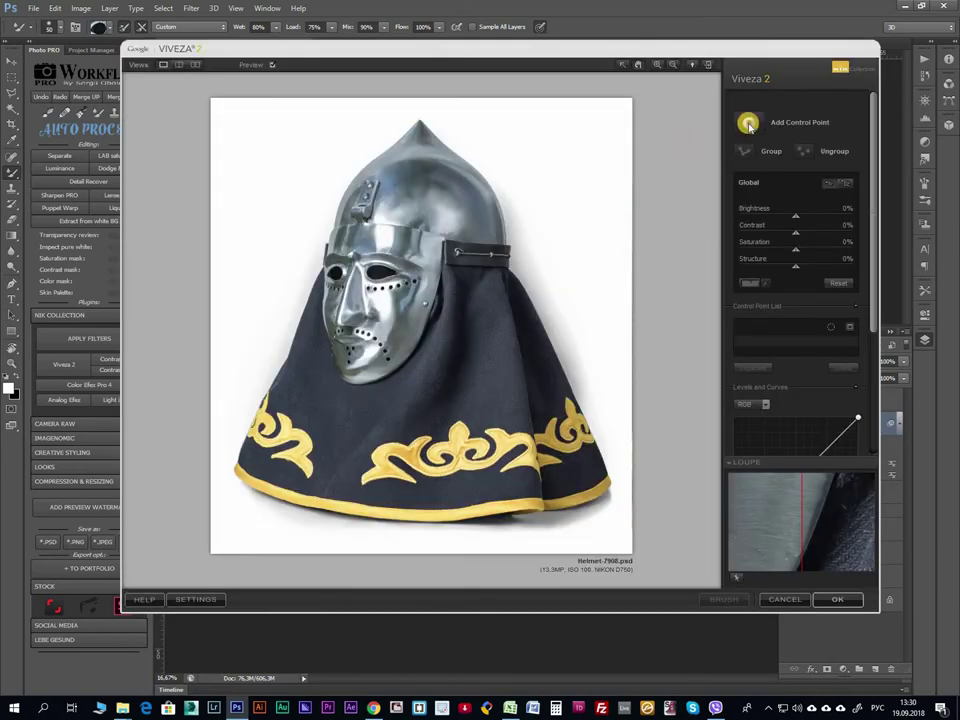
# Add Viveza control points on the cape, face mask and chin, brightening the face and chin.
pyautogui.click(502, 404)
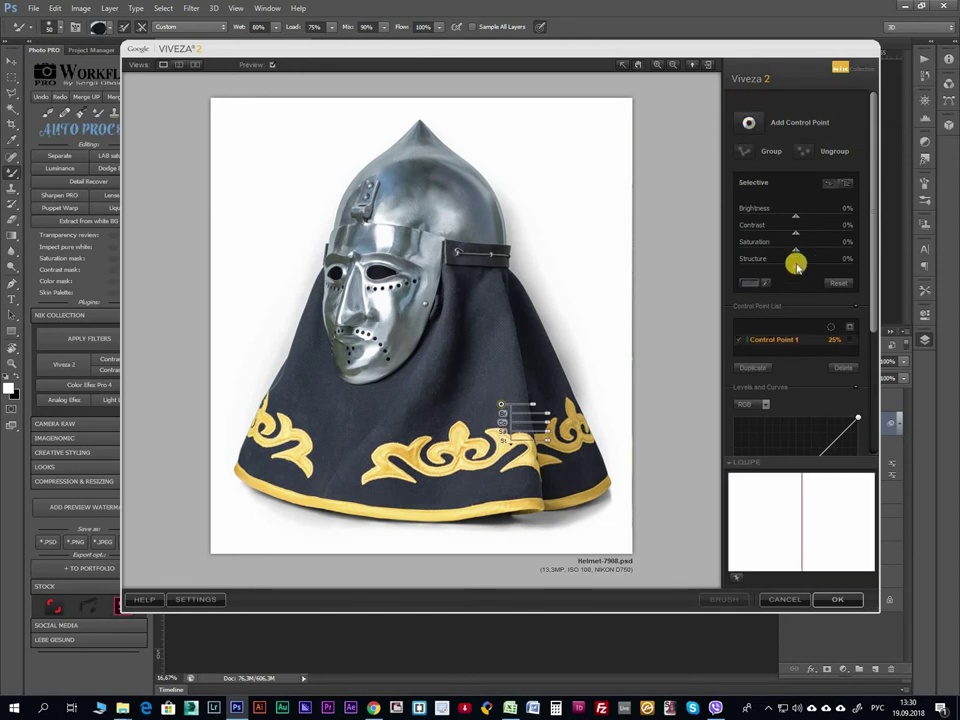
pyautogui.click(748, 122)
pyautogui.click(305, 305)
pyautogui.moveTo(796, 215); pyautogui.dragTo(809, 215)
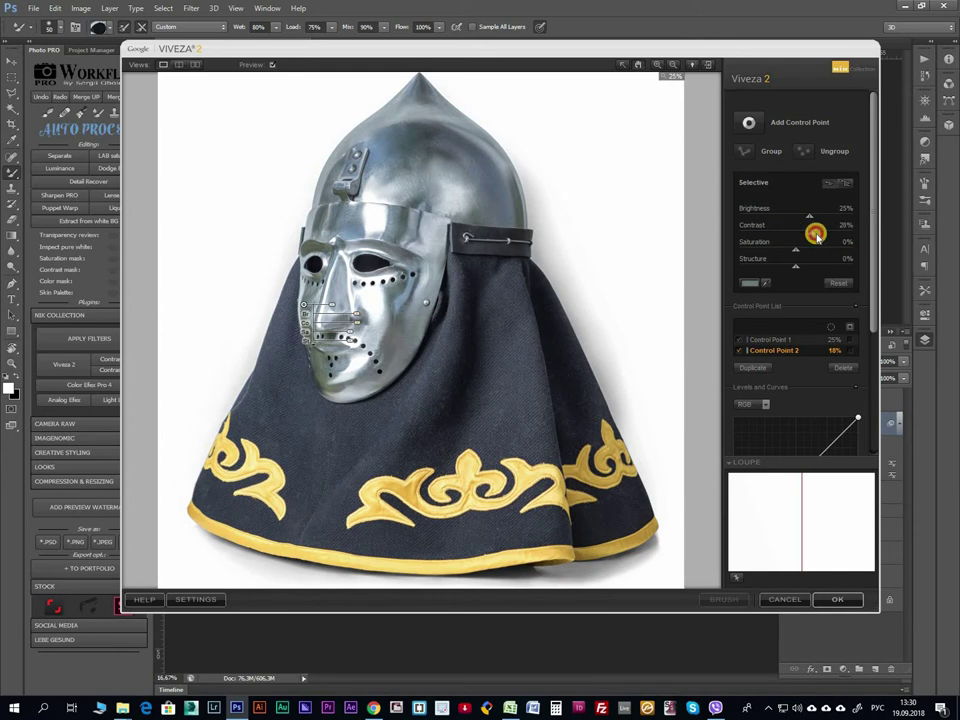
pyautogui.click(748, 122)
pyautogui.click(318, 368)
pyautogui.moveTo(795, 215)
pyautogui.mouseDown()
pyautogui.moveTo(824, 215)
pyautogui.moveTo(811, 236)
pyautogui.moveTo(842, 266)
pyautogui.mouseUp()
pyautogui.hotkey('ctrl', '+')
pyautogui.click(267, 304)
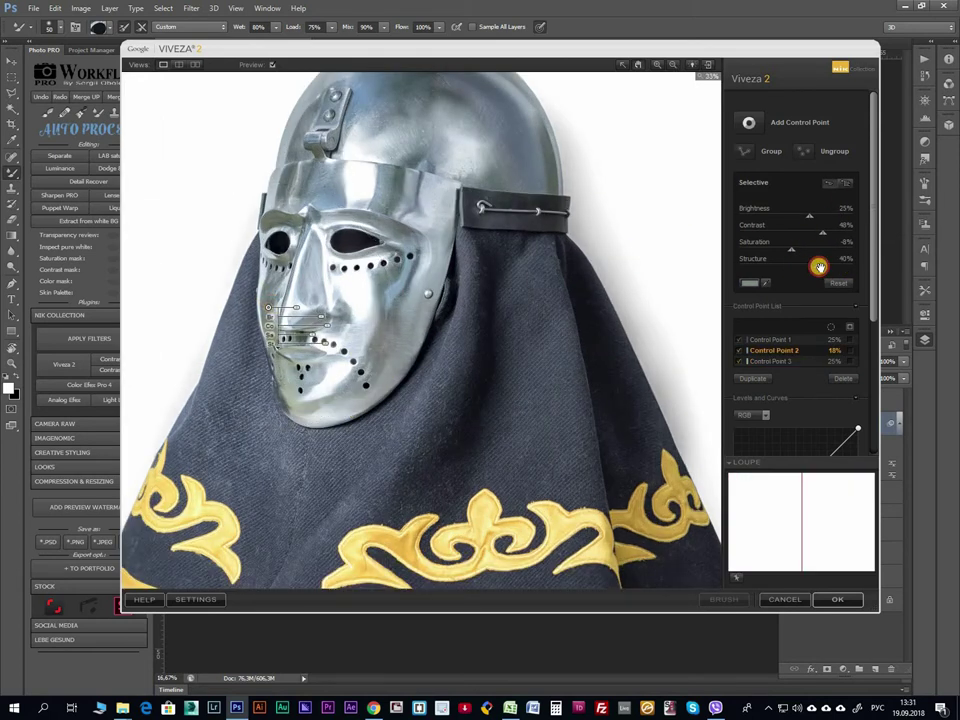
# Add points on the cloth (more structure), mouth, and helmet dome (Brightness 28%, Saturation −60%).
pyautogui.click(232, 393)
pyautogui.moveTo(832, 262); pyautogui.dragTo(824, 266)
pyautogui.moveTo(793, 212); pyautogui.dragTo(783, 212)
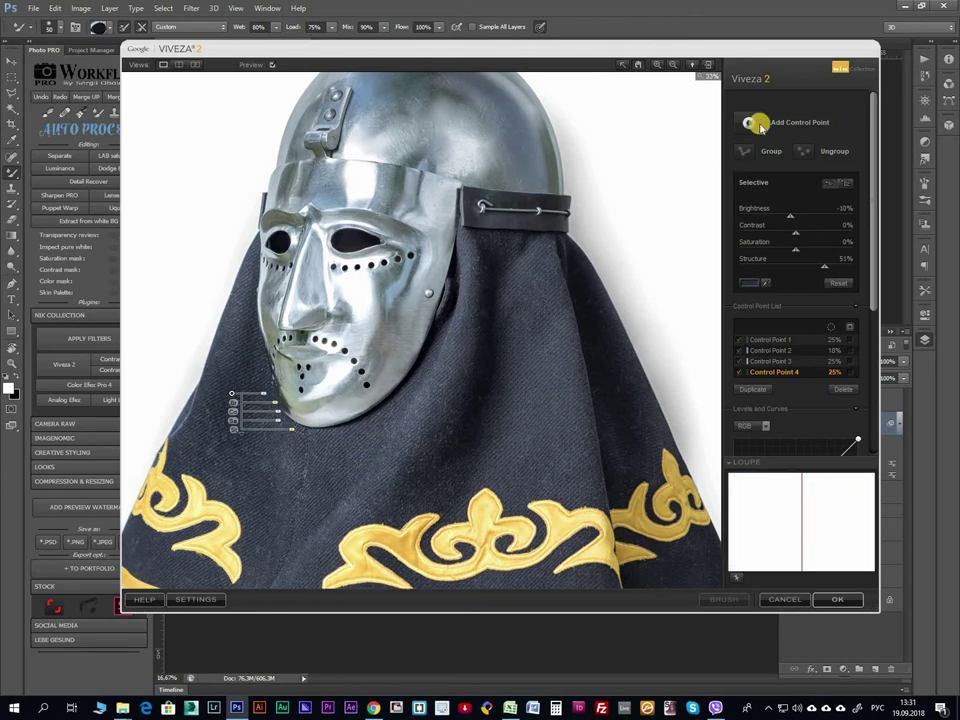
pyautogui.click(301, 349)
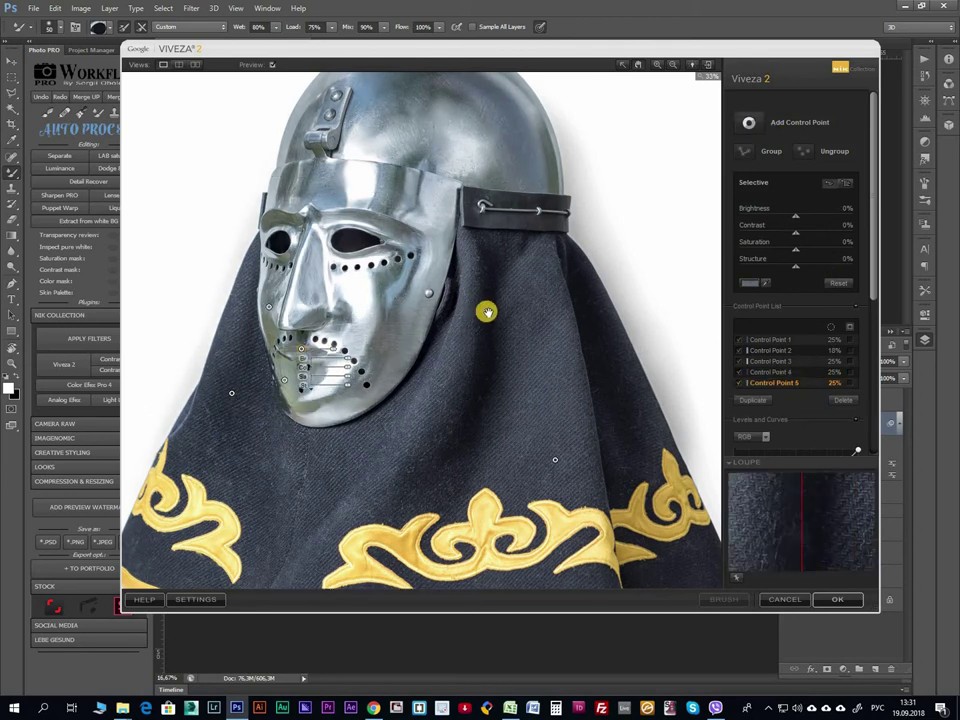
pyautogui.hotkey('ctrl', '0')
pyautogui.click(270, 66)
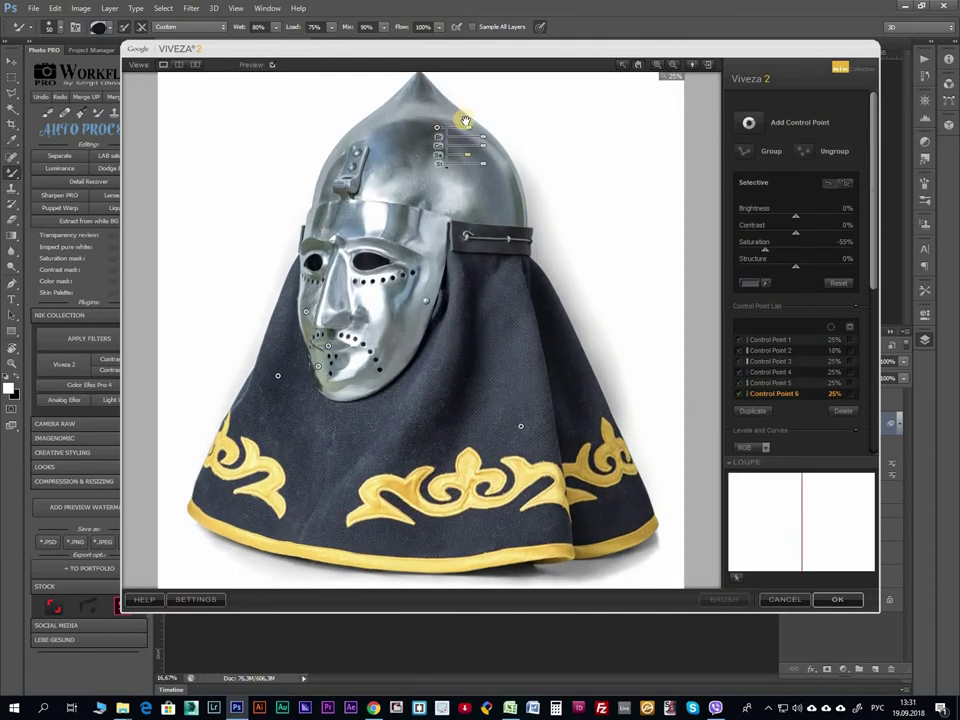
pyautogui.moveTo(438, 127); pyautogui.dragTo(465, 138)
pyautogui.moveTo(795, 216); pyautogui.dragTo(802, 216)
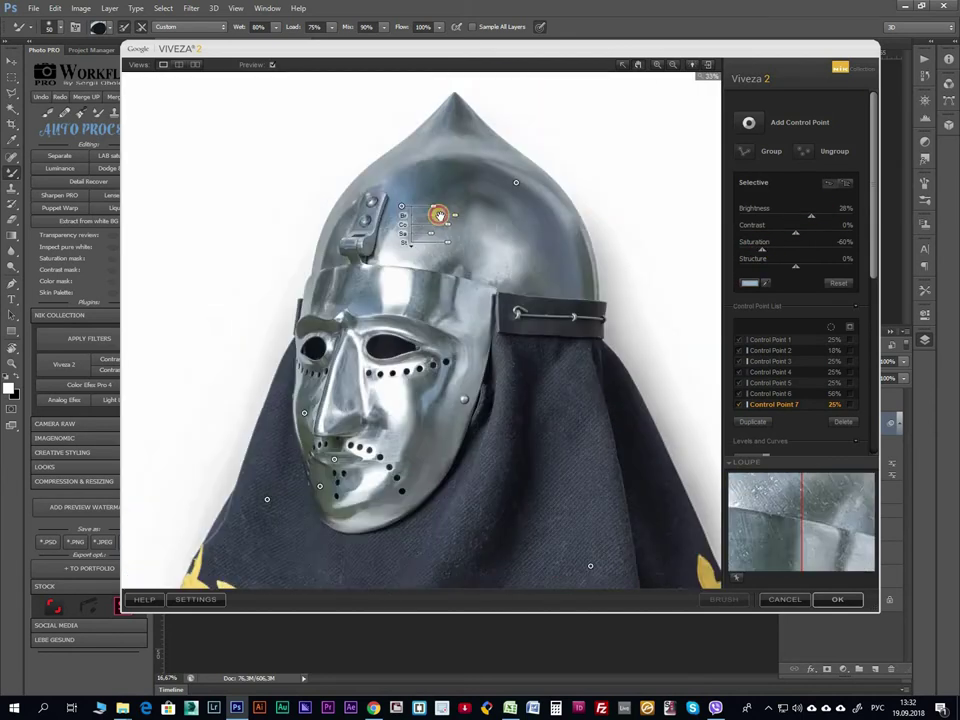
# Fine-tune the helmet dome point's brightness, structure and saturation.
pyautogui.moveTo(815, 211); pyautogui.dragTo(812, 209)
pyautogui.moveTo(796, 266); pyautogui.dragTo(851, 263)
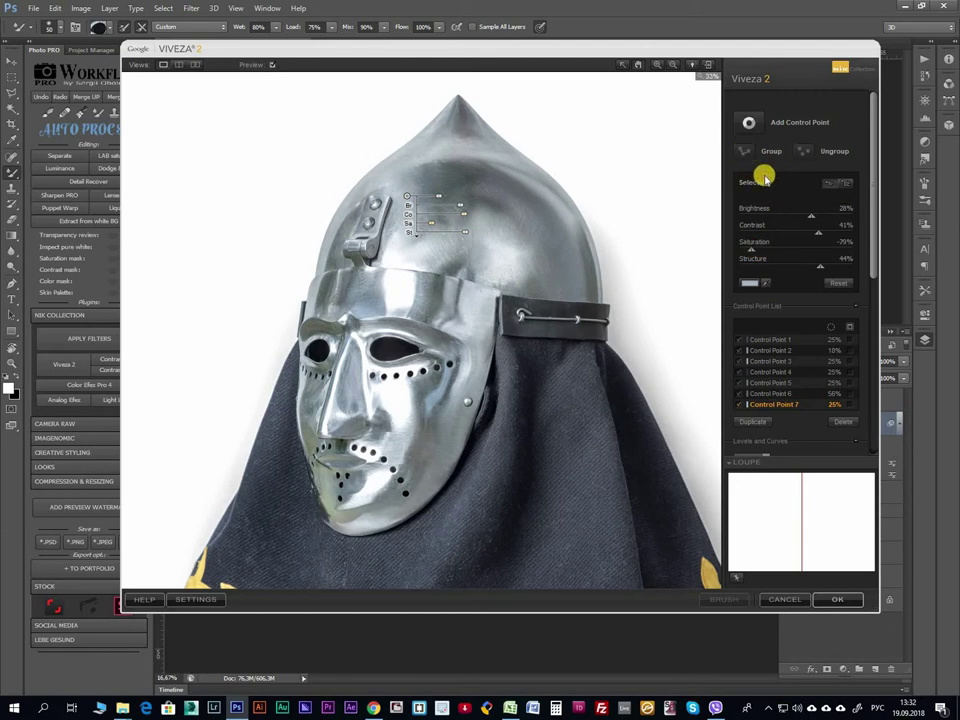
pyautogui.moveTo(752, 251); pyautogui.dragTo(756, 249)
pyautogui.moveTo(811, 215); pyautogui.dragTo(809, 216)
# Add brightening, desaturating control points on the upper mask and the mask's cheek.
pyautogui.click(363, 311)
pyautogui.moveTo(795, 249); pyautogui.dragTo(762, 249)
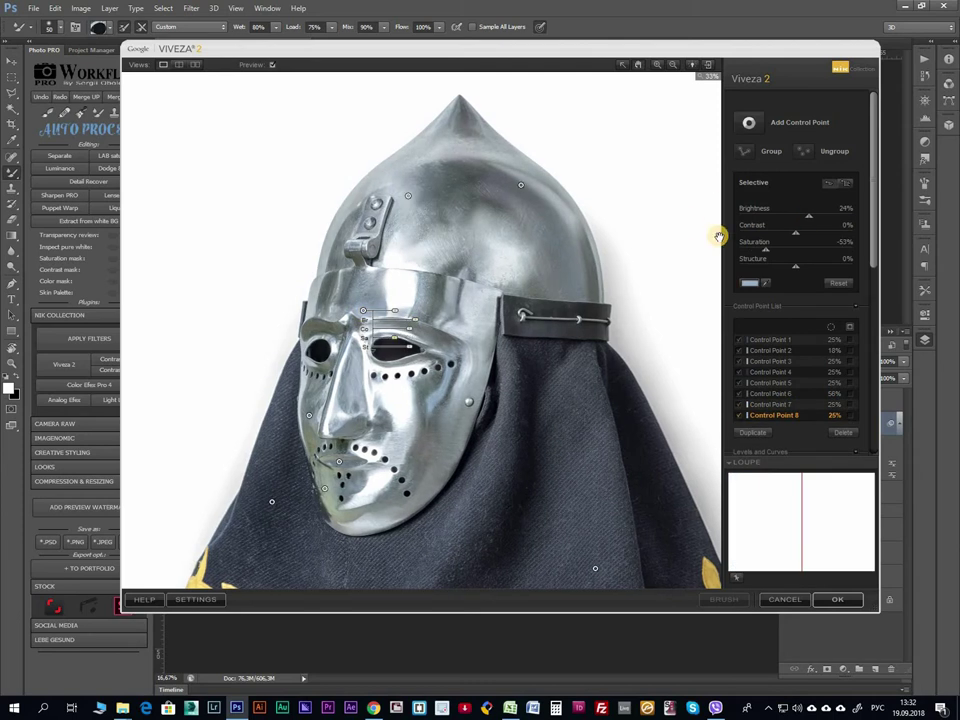
pyautogui.click(437, 399)
pyautogui.moveTo(795, 216)
pyautogui.mouseDown()
pyautogui.moveTo(804, 216)
pyautogui.moveTo(759, 251)
pyautogui.mouseUp()
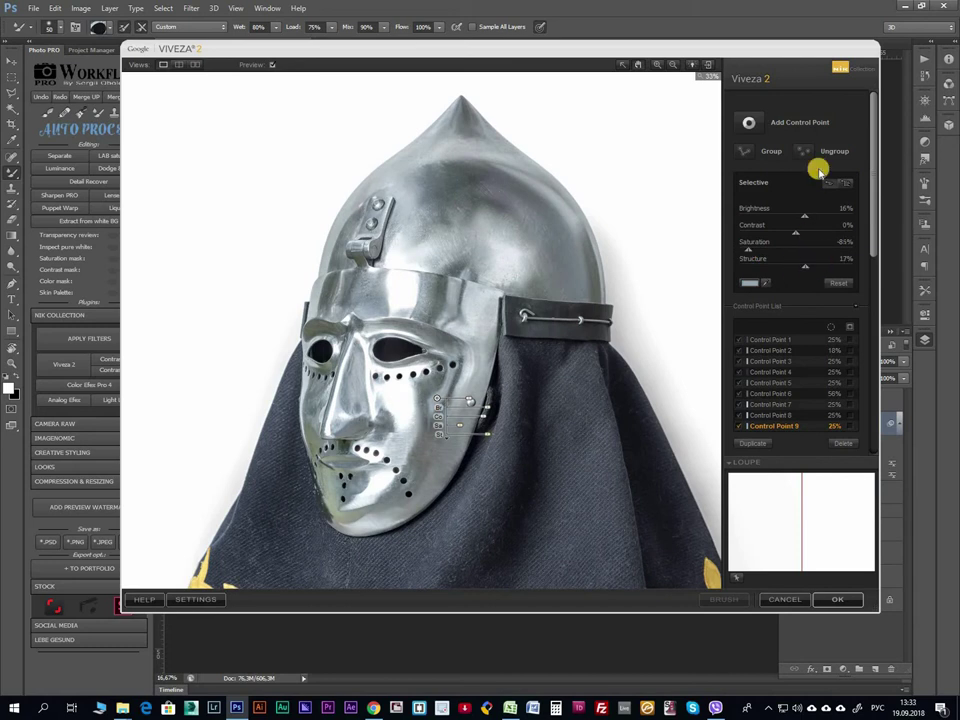
pyautogui.hotkey('ctrl', '0')
# Add a smaller, higher-contrast point on the lower face and brighten the chin point with more contrast.
pyautogui.click(307, 340)
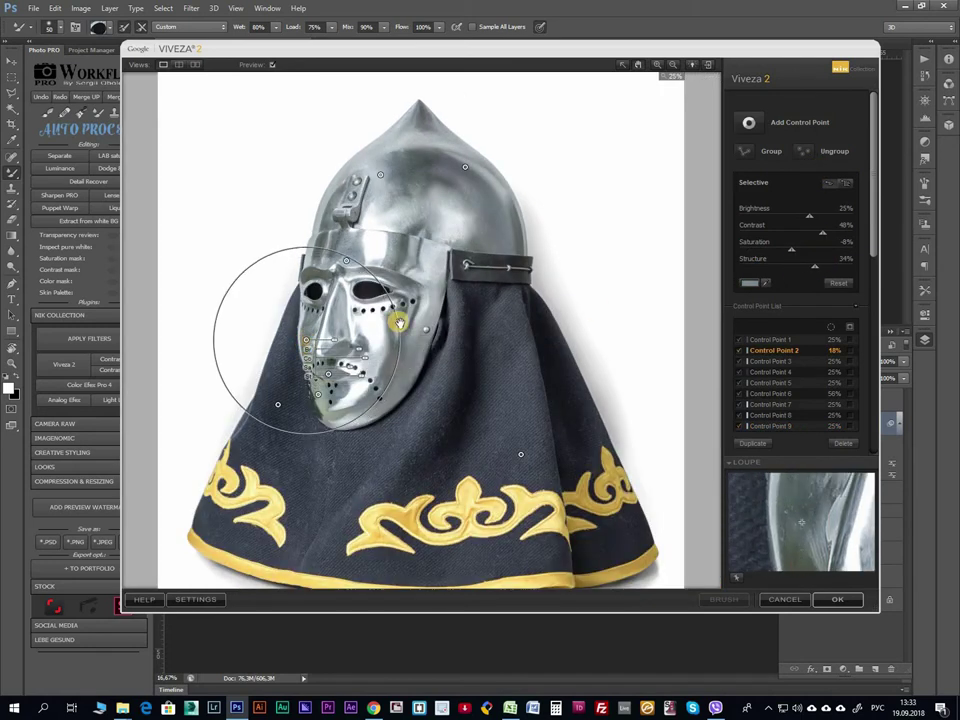
pyautogui.click(323, 345)
pyautogui.moveTo(786, 231); pyautogui.dragTo(819, 234)
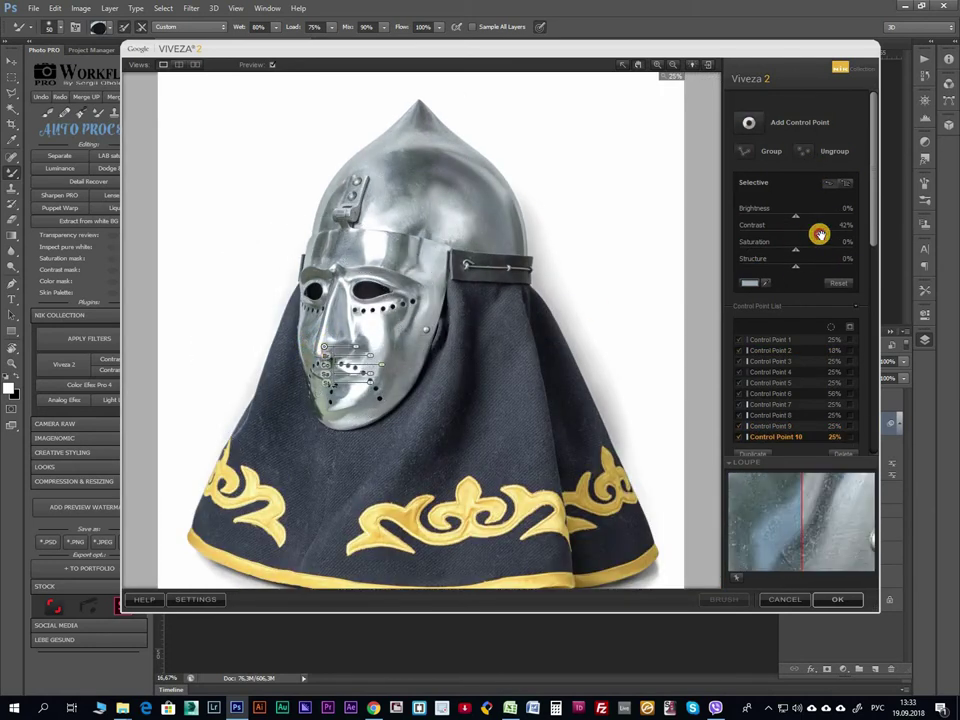
pyautogui.moveTo(323, 345); pyautogui.dragTo(311, 357)
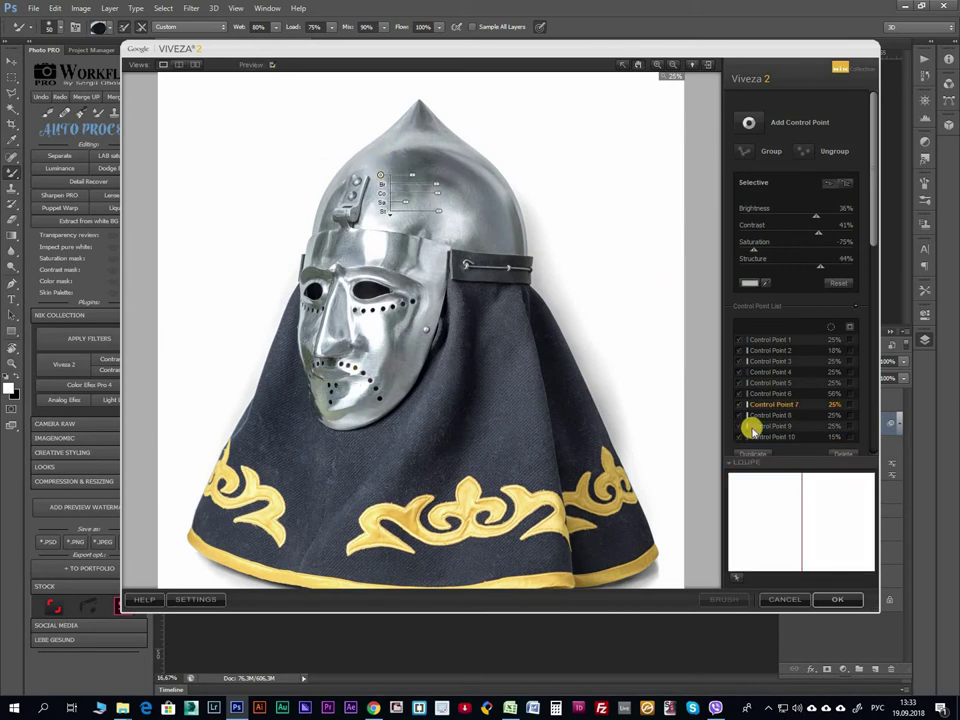
pyautogui.click(817, 227)
pyautogui.click(813, 216)
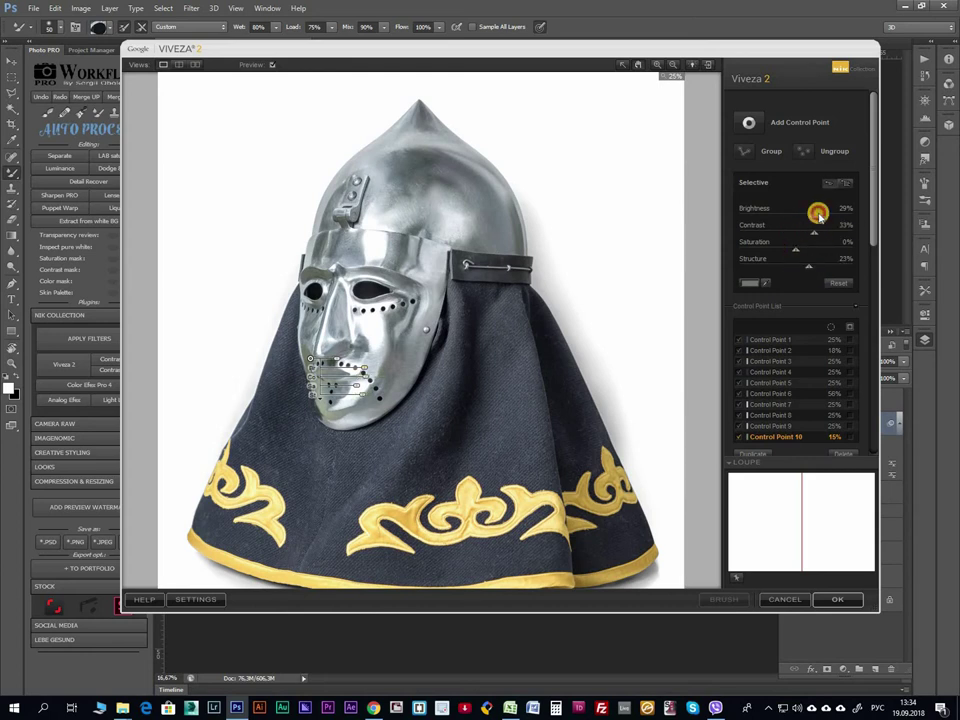
# Add a darkening point on the cape and adjust the gold embroidery point's structure.
pyautogui.click(748, 122)
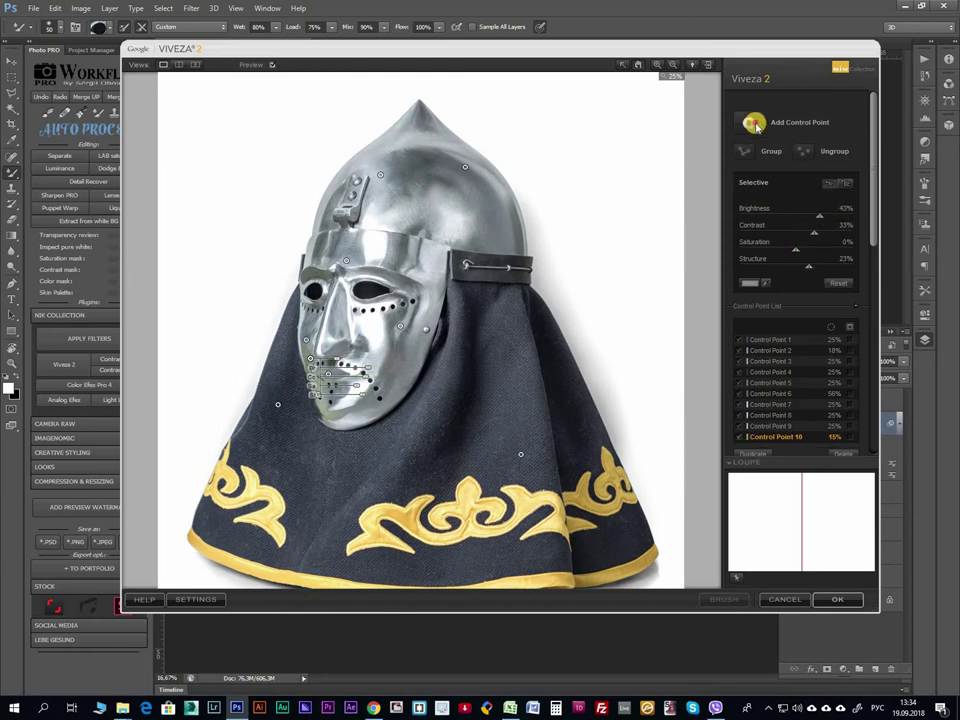
pyautogui.click(285, 356)
pyautogui.click(782, 216)
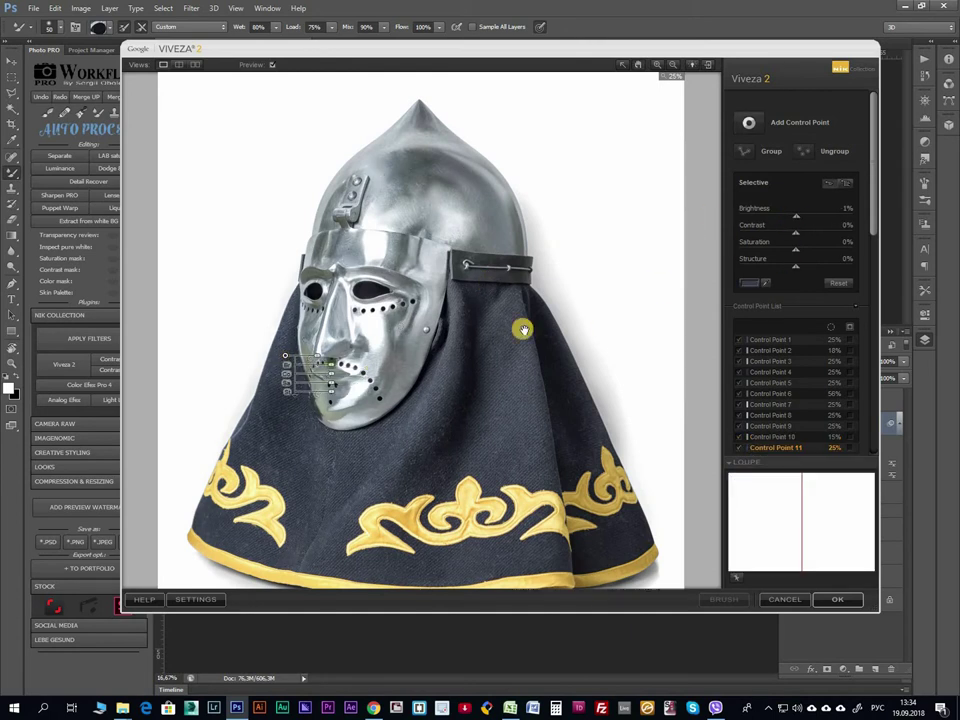
pyautogui.hotkey('ctrl', '0')
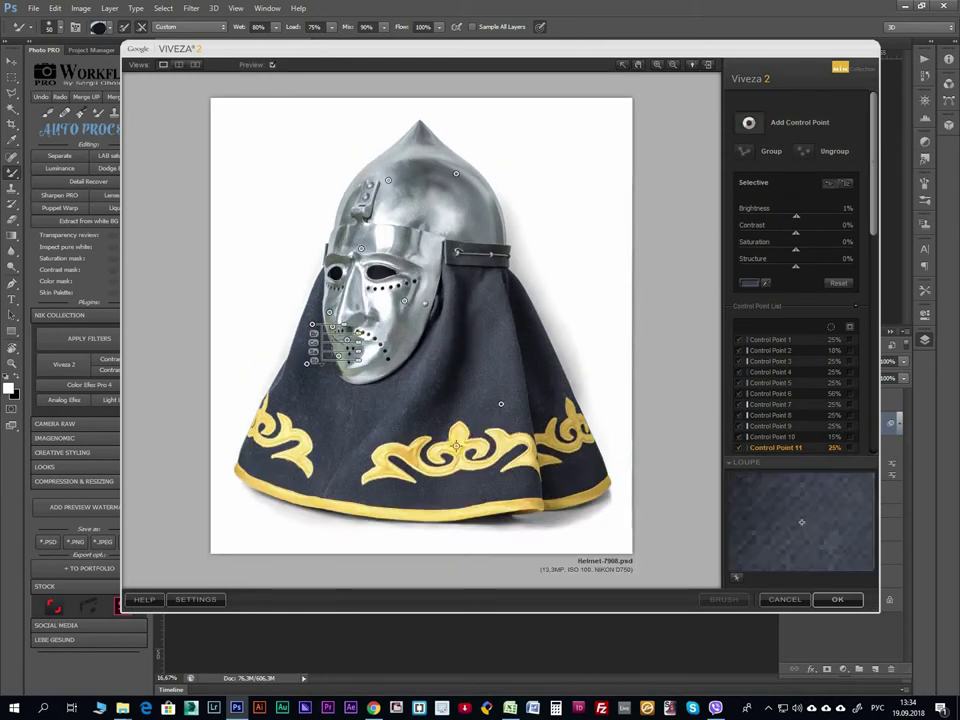
pyautogui.click(459, 440)
pyautogui.click(820, 264)
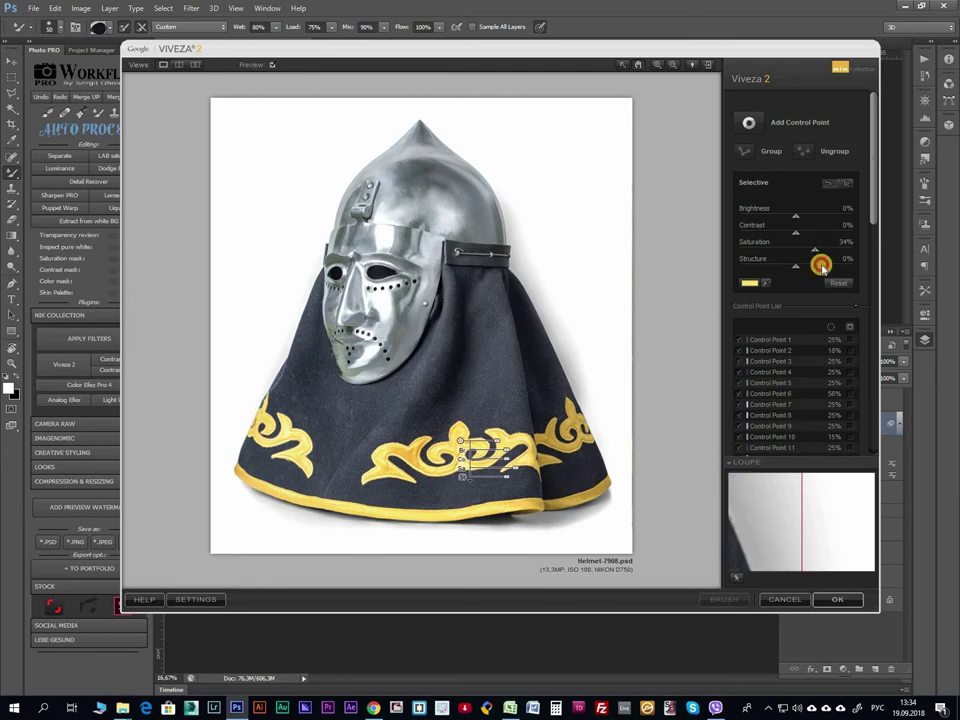
pyautogui.click(290, 440)
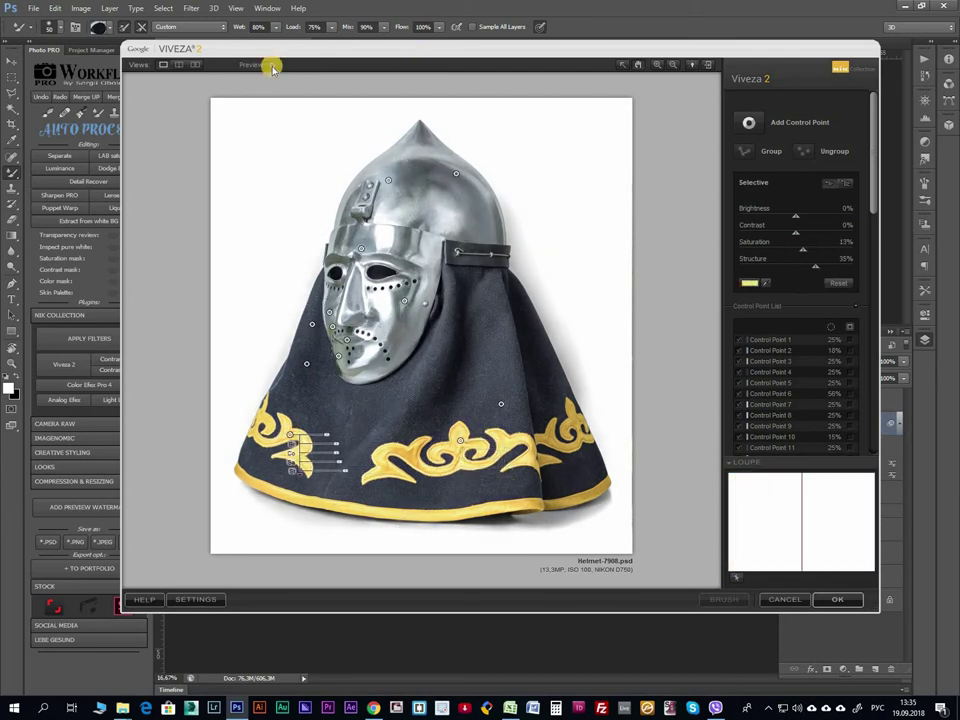
# Brighten the helmet dome point further, review the chin and face points, and confirm Viveza 2.
pyautogui.click(390, 182)
pyautogui.click(818, 228)
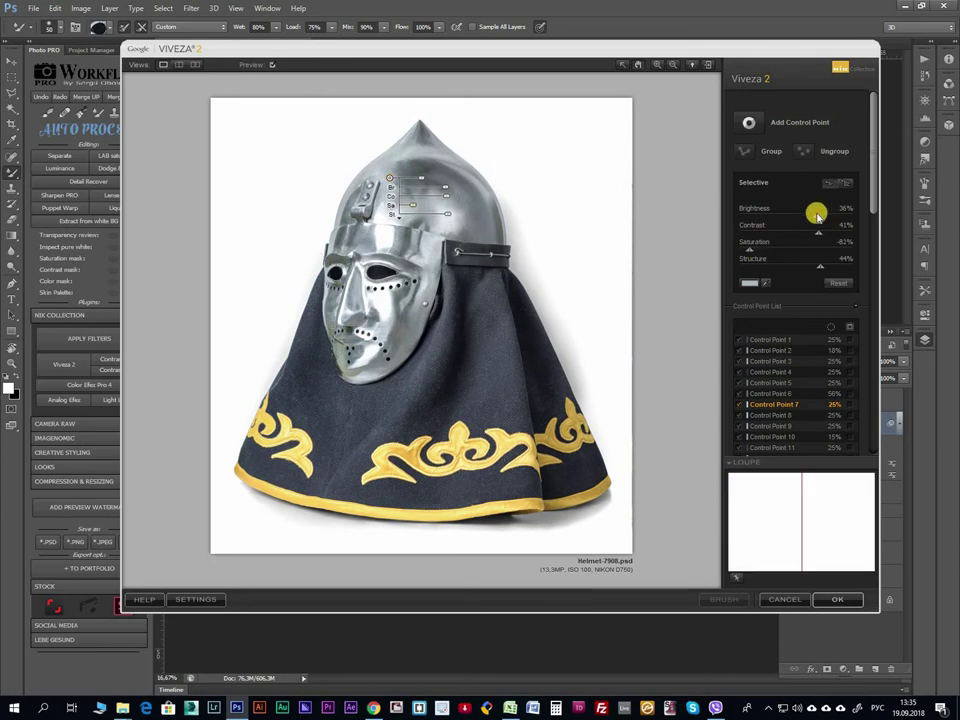
pyautogui.moveTo(818, 215); pyautogui.dragTo(829, 214)
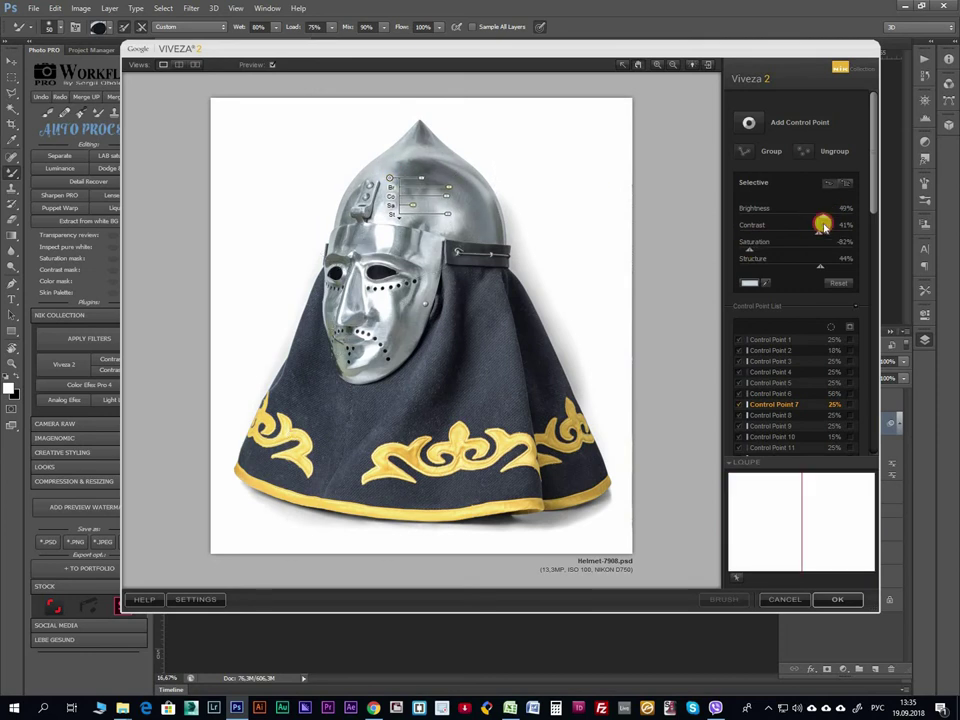
pyautogui.click(532, 204)
pyautogui.click(532, 204)
pyautogui.click(310, 335)
pyautogui.click(778, 249)
pyautogui.click(306, 313)
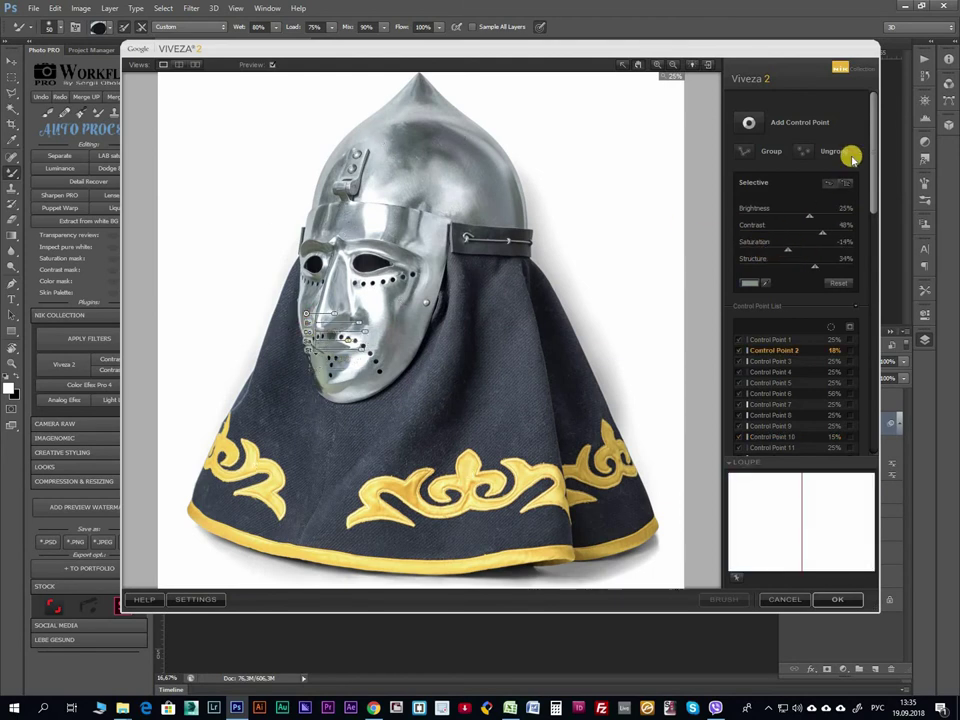
pyautogui.click(843, 597)
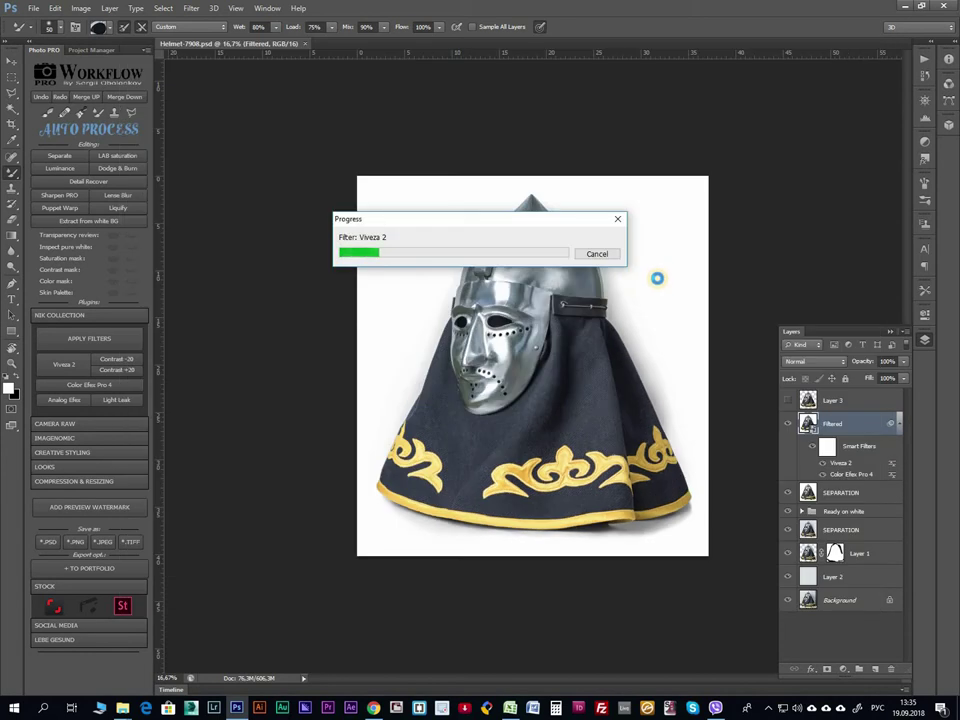
# Compare the Filtered layer on and off and move it into the Ready on white group.
pyautogui.click(927, 133)
pyautogui.scroll(3, 446, 418)
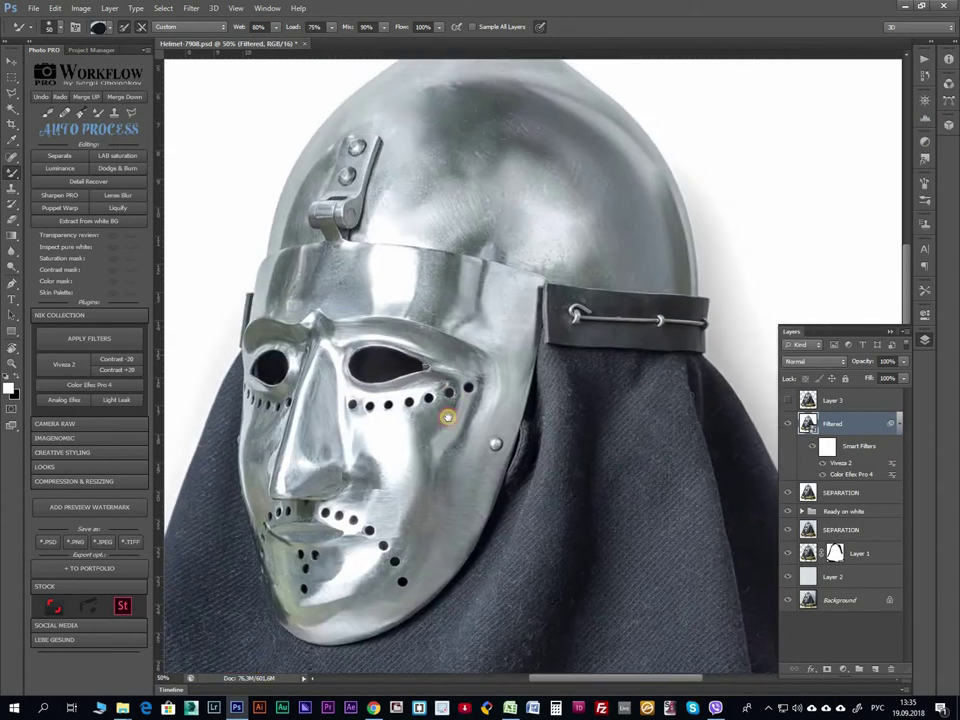
pyautogui.scroll(-8, 456, 396)
pyautogui.scroll(-4, 403, 370)
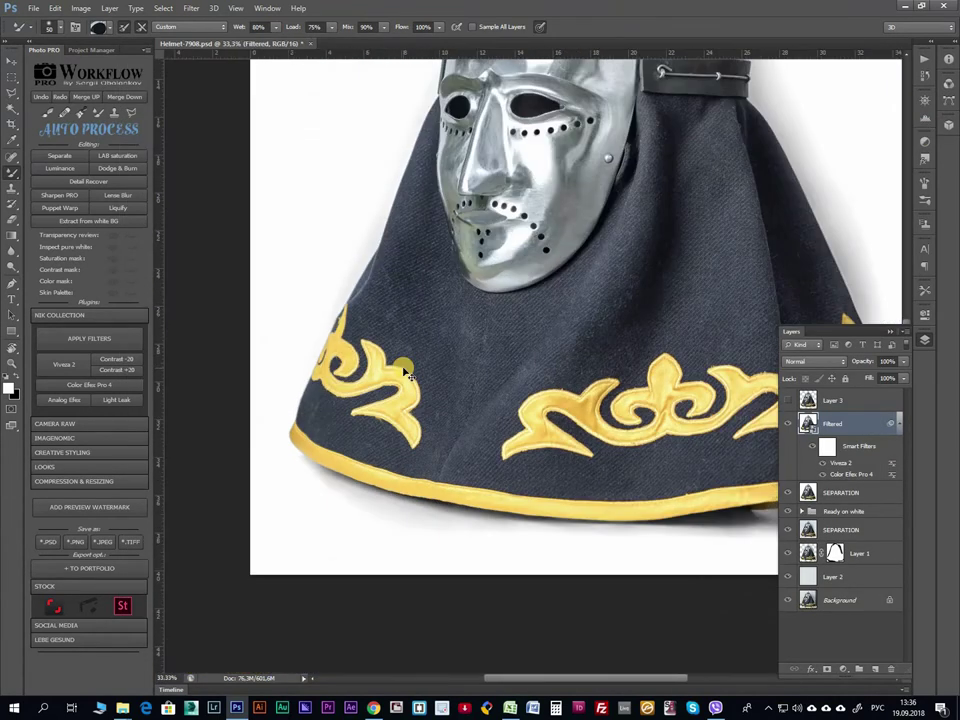
pyautogui.click(788, 424)
pyautogui.click(788, 424)
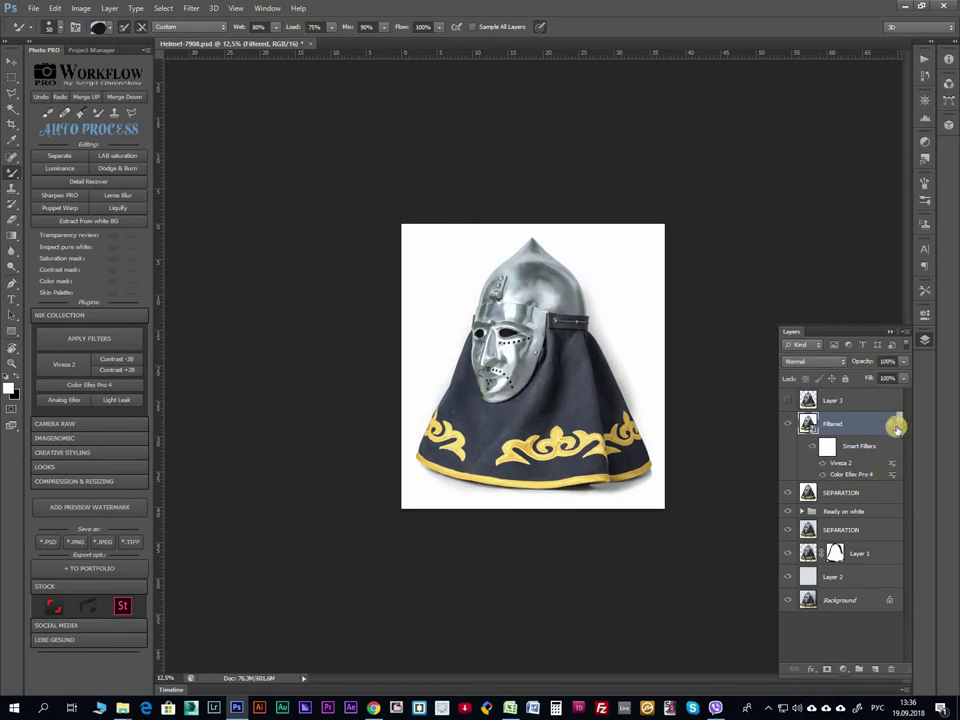
pyautogui.moveTo(896, 428); pyautogui.dragTo(852, 468)
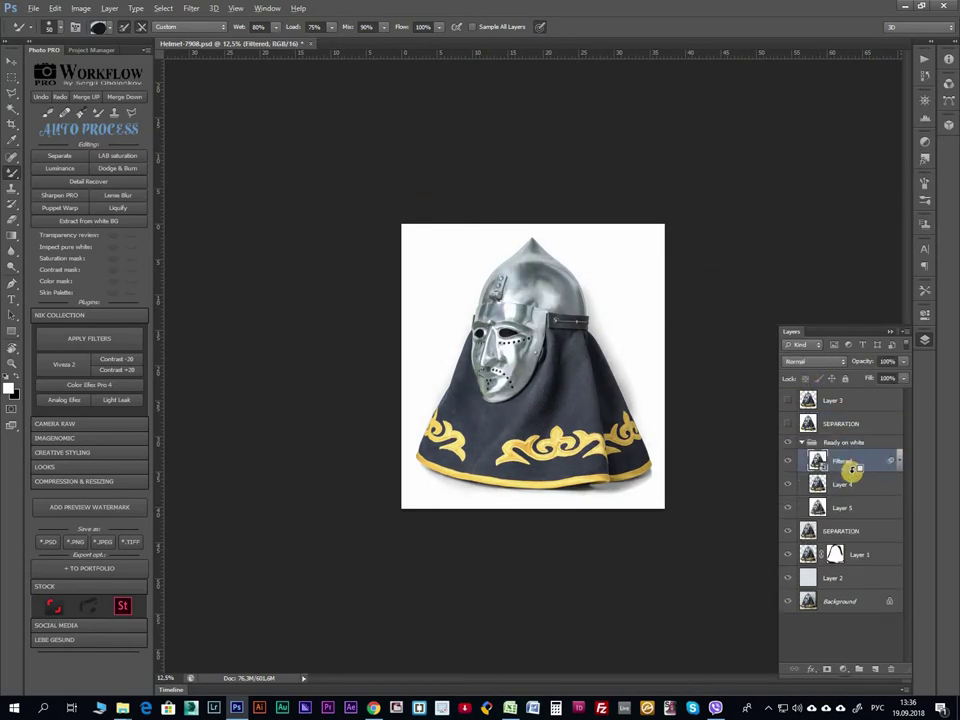
# Check for pure white, then add a Luminance levels layer with darker shadows.
pyautogui.click(114, 247)
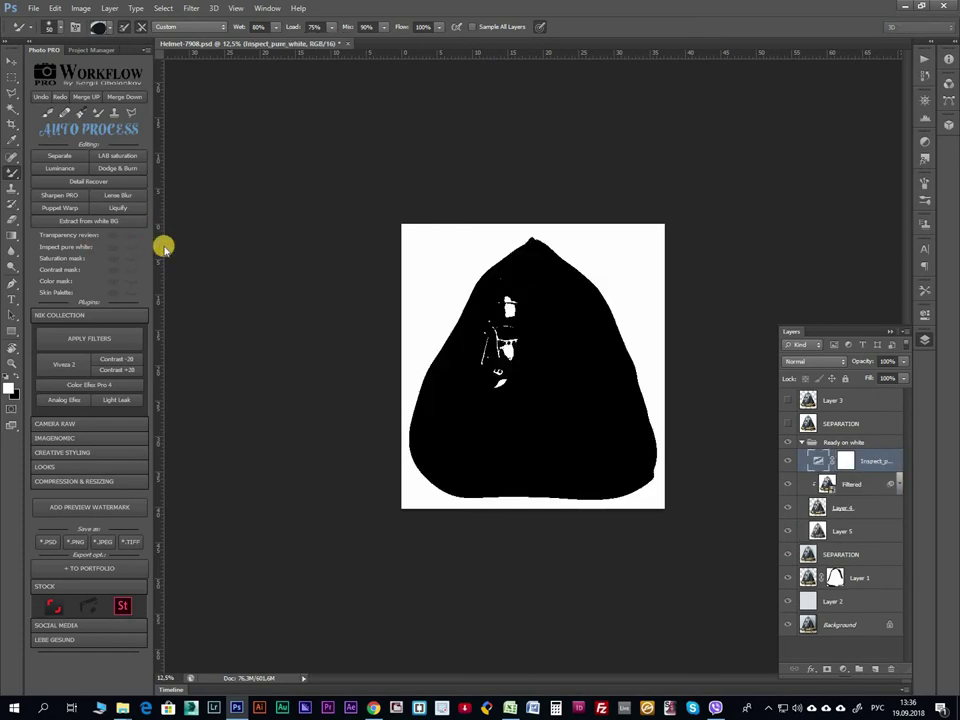
pyautogui.click(60, 168)
pyautogui.doubleClick(818, 460)
pyautogui.moveTo(792, 432); pyautogui.dragTo(890, 437)
pyautogui.hotkey('ctrl', '+')
pyautogui.hotkey('ctrl', '+')
pyautogui.scroll(-5, 381, 489)
pyautogui.hotkey('ctrl', '-')
pyautogui.hotkey('ctrl', '-')
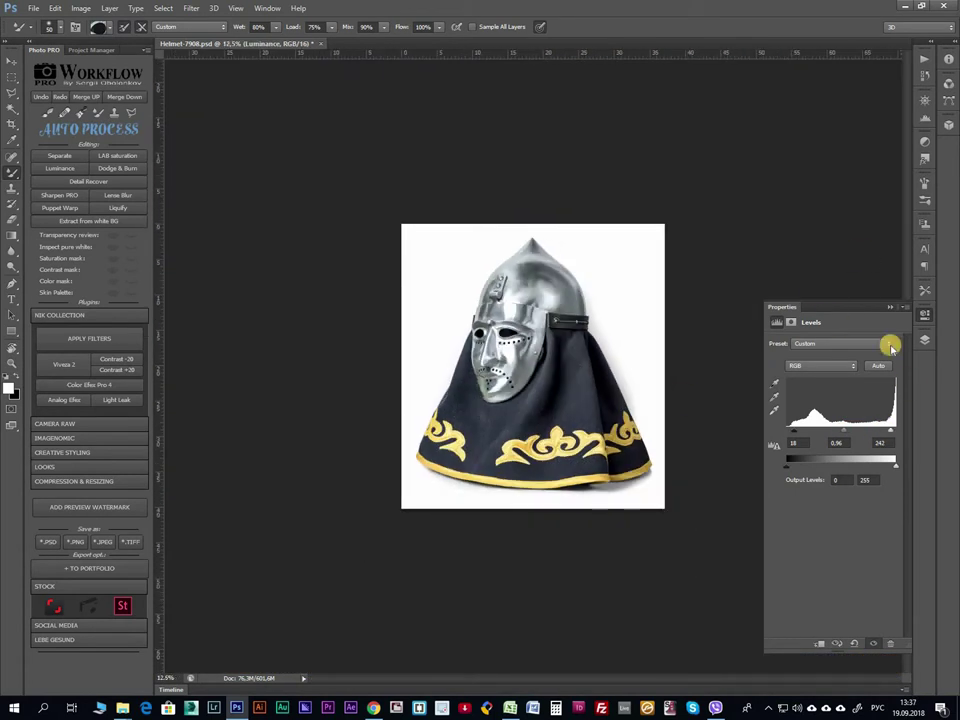
pyautogui.click(922, 340)
# Re-run the pure-white inspection and lower the Luminance white point to reveal helmet detail.
pyautogui.click(112, 247)
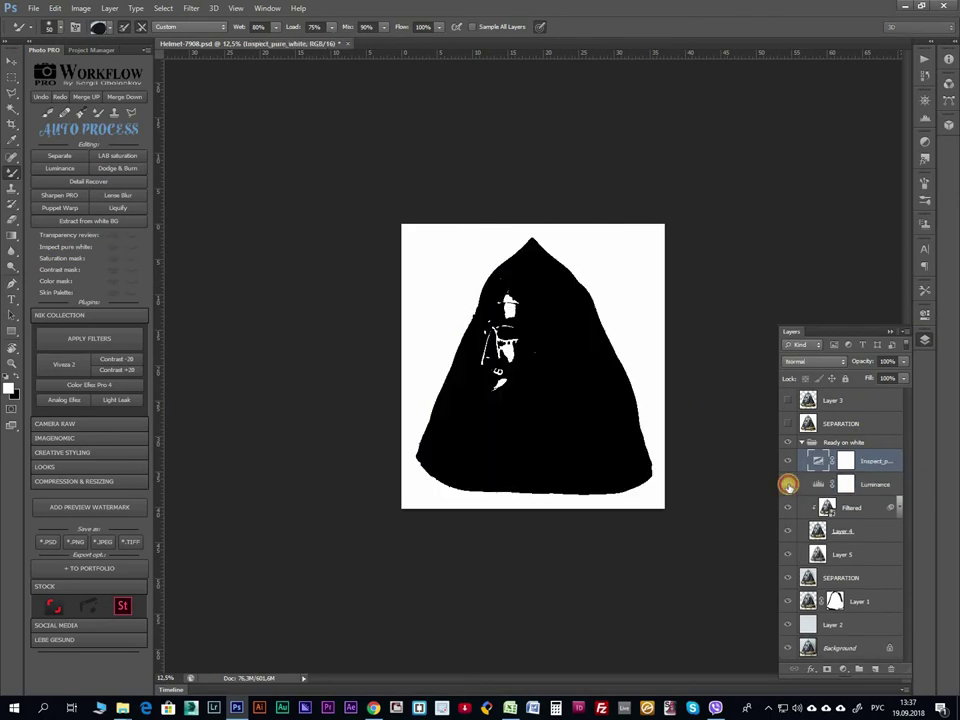
pyautogui.click(786, 460)
pyautogui.click(786, 460)
pyautogui.doubleClick(820, 485)
pyautogui.moveTo(886, 437)
pyautogui.mouseDown()
pyautogui.moveTo(862, 437)
pyautogui.moveTo(878, 437)
pyautogui.mouseUp()
pyautogui.click(924, 340)
pyautogui.click(126, 250)
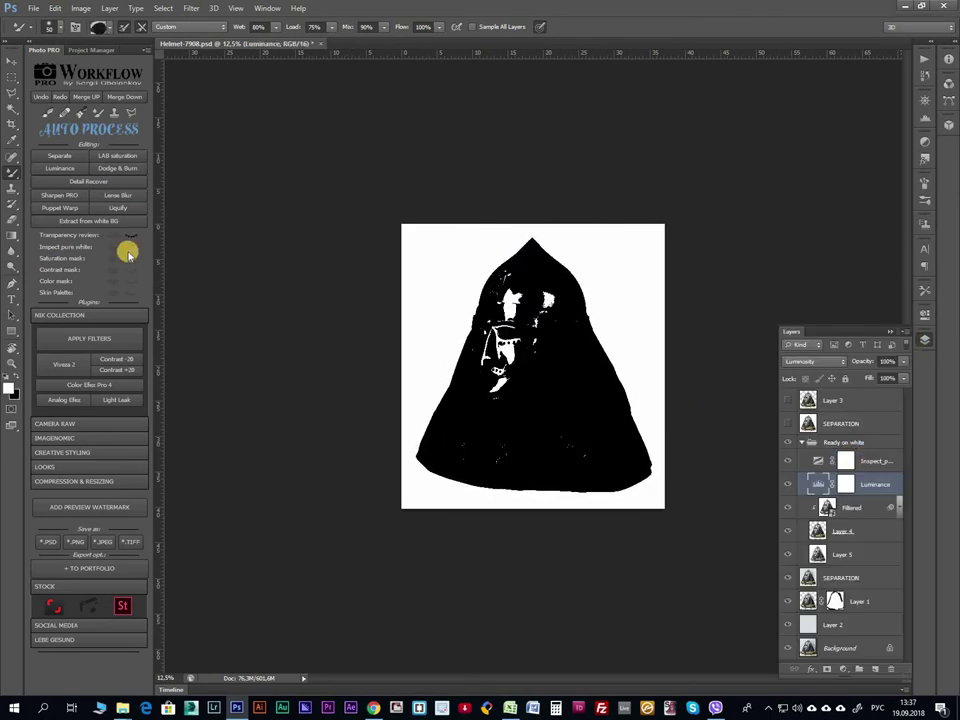
# Set the Luminance layer opacity to 37% and toggle it off to compare.
pyautogui.hotkey('ctrl', '+')
pyautogui.hotkey('ctrl', '+')
pyautogui.hotkey('ctrl', '+')
pyautogui.moveTo(904, 360); pyautogui.dragTo(866, 378)
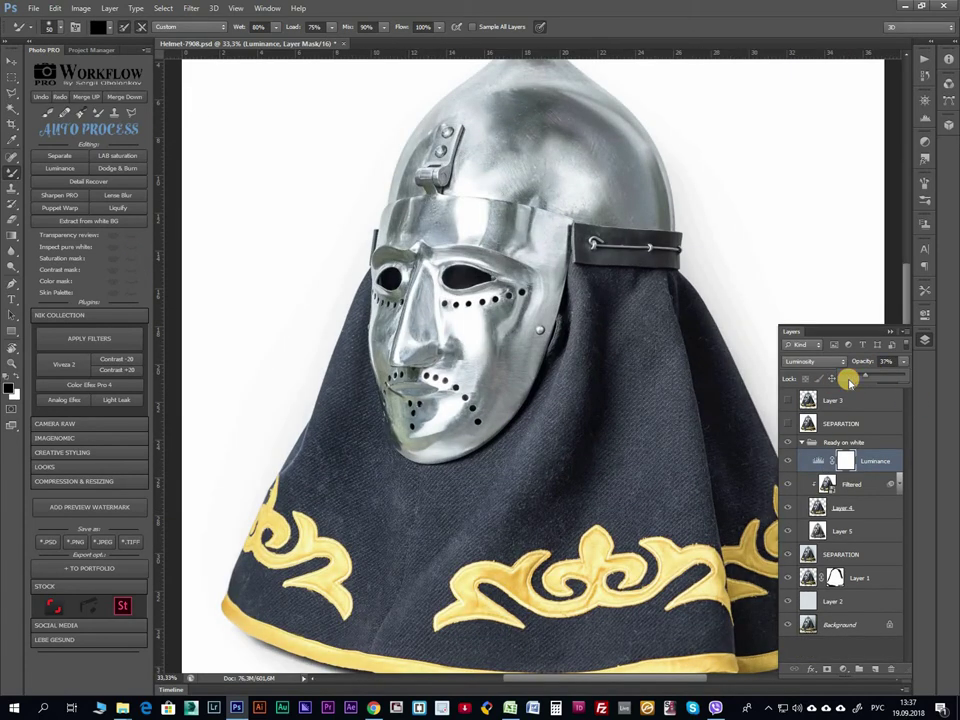
pyautogui.hotkey('ctrl', '-')
pyautogui.hotkey('ctrl', '-')
pyautogui.click(786, 460)
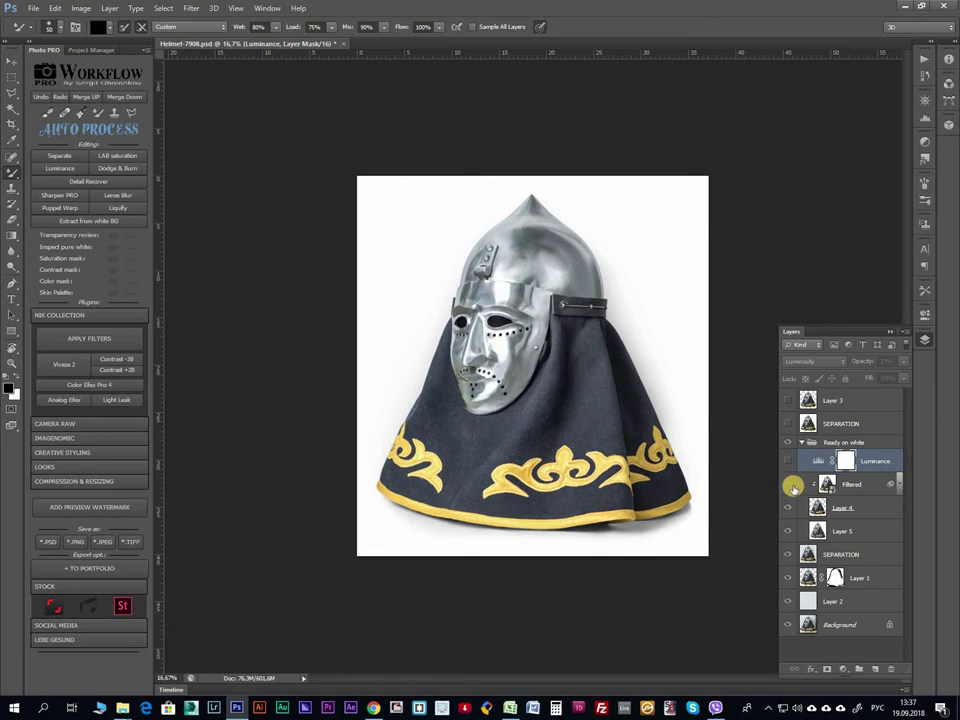
# Apply a Ctrl+L Levels correction to Layer 5.
pyautogui.click(842, 531)
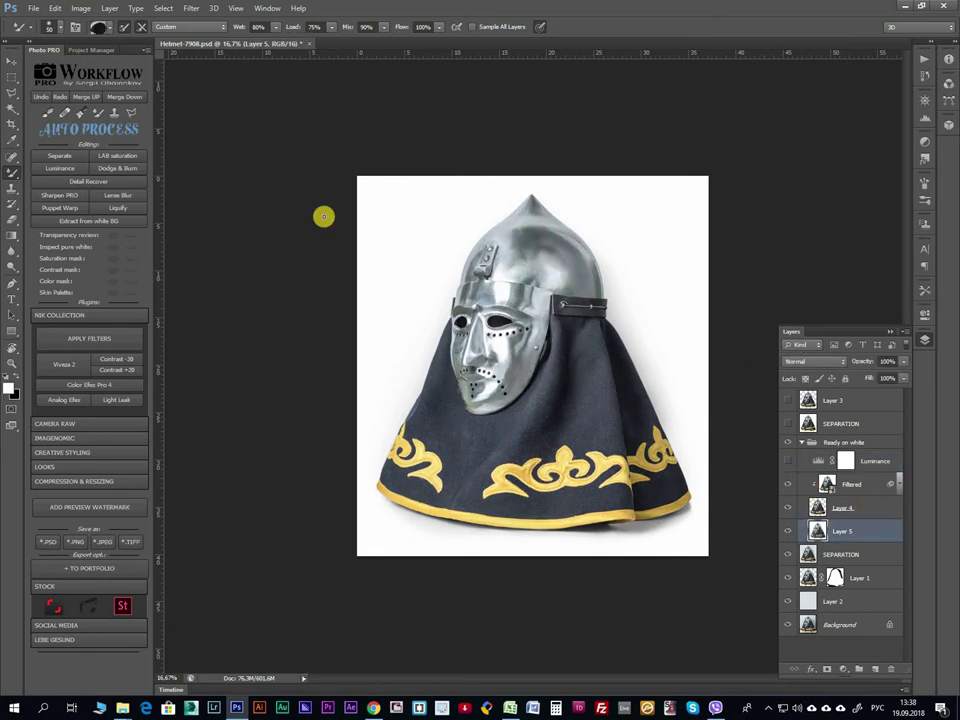
pyautogui.hotkey('ctrl', '-')
pyautogui.hotkey('ctrl', 'l')
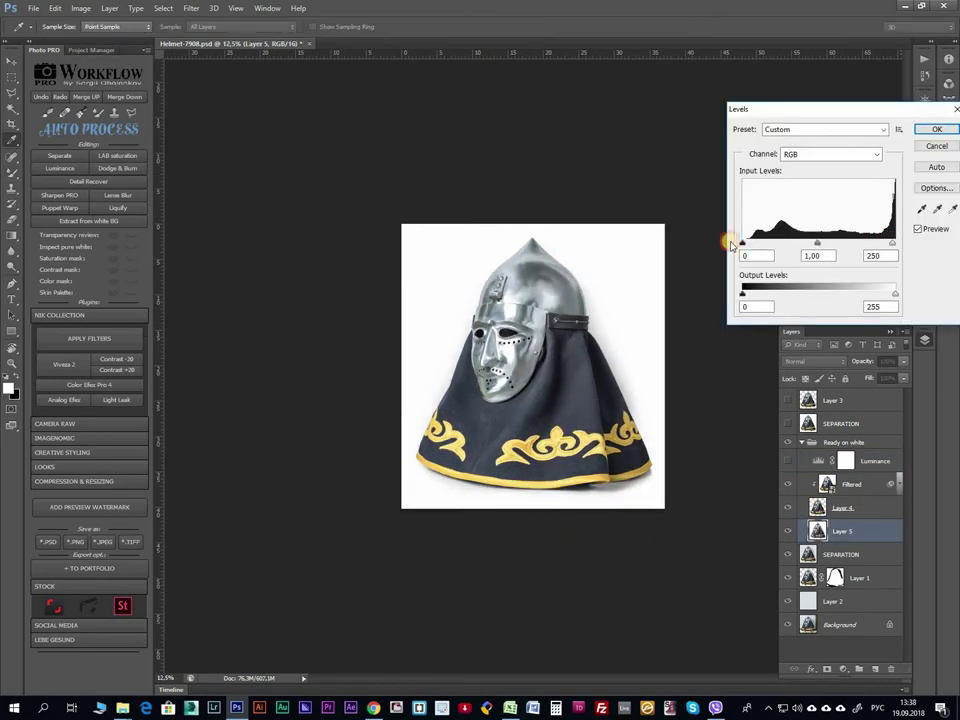
pyautogui.click(939, 130)
# Set the Luminance levels to 18 / 0.96 / 213 and select the upper SEPARATION layer.
pyautogui.click(788, 466)
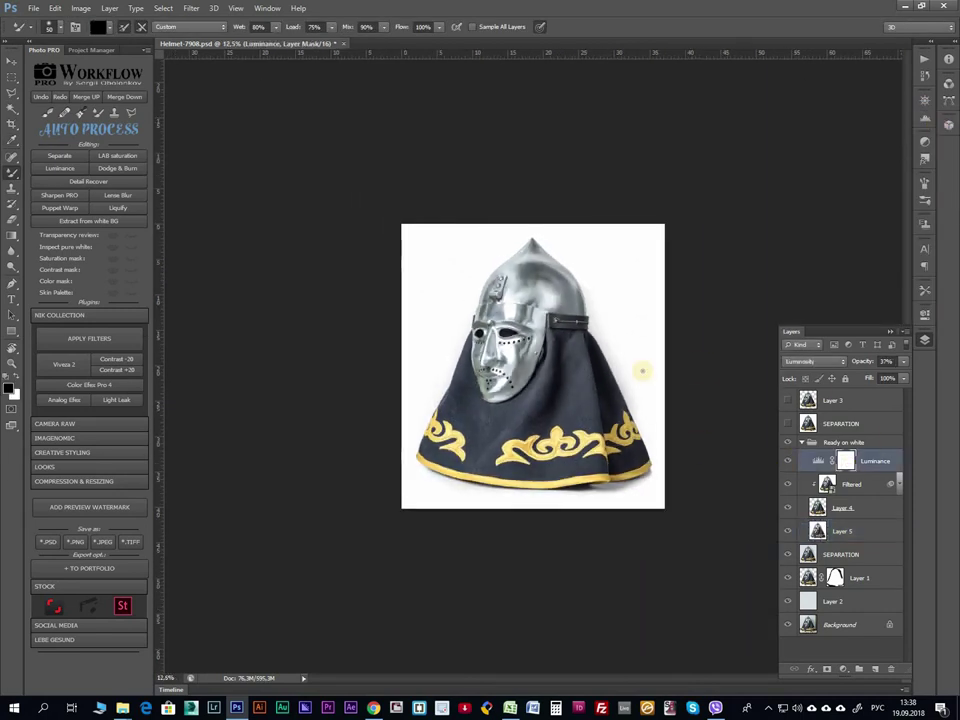
pyautogui.press('g')
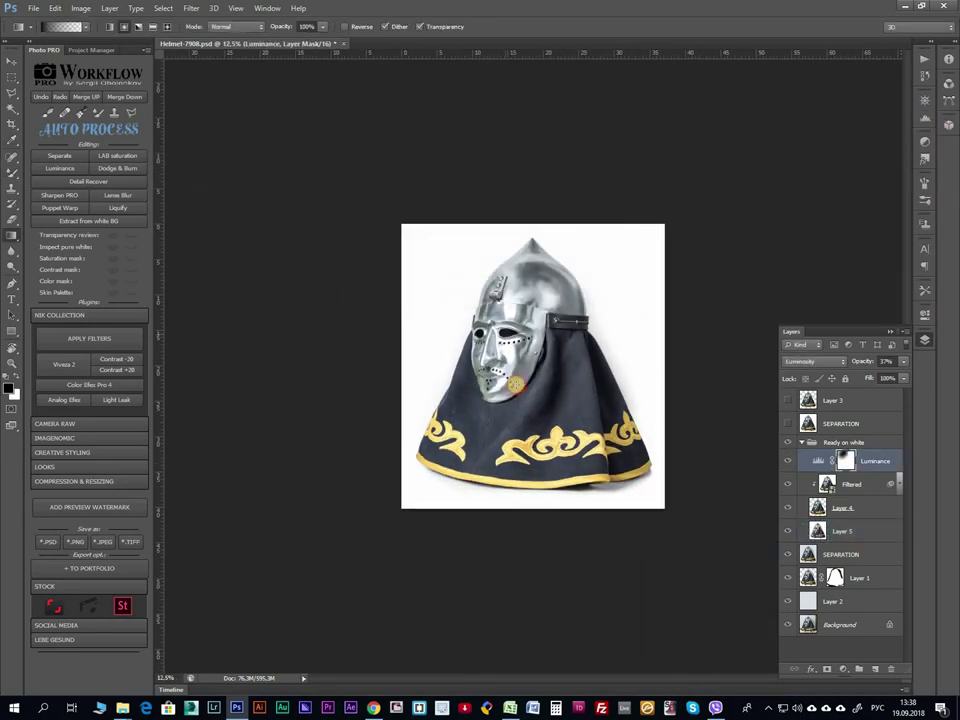
pyautogui.doubleClick(842, 453)
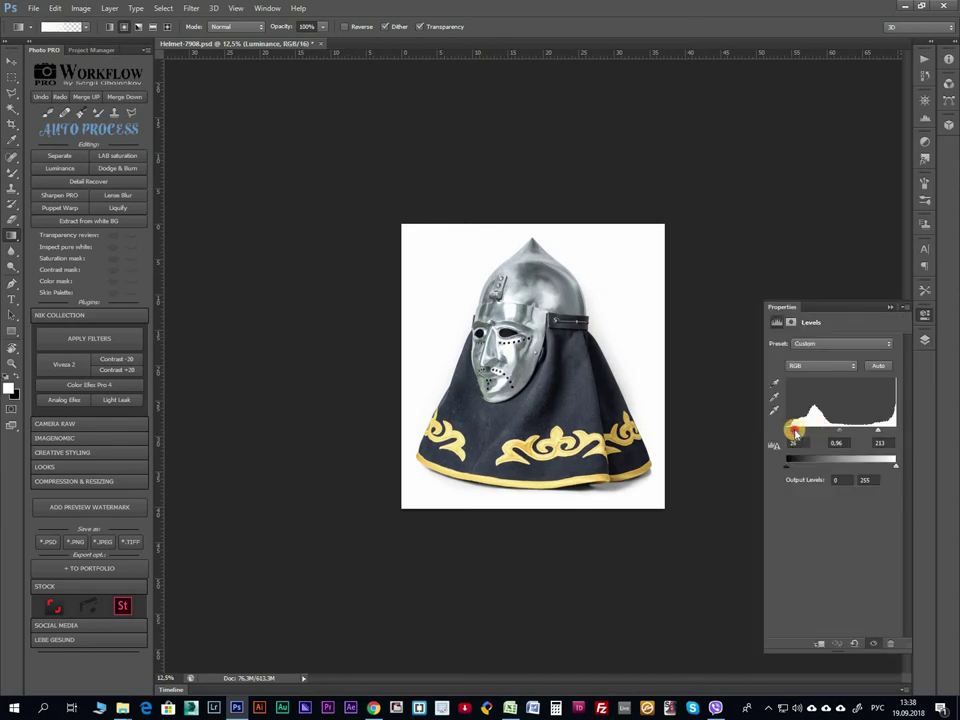
pyautogui.moveTo(793, 432); pyautogui.dragTo(787, 406)
pyautogui.click(528, 355)
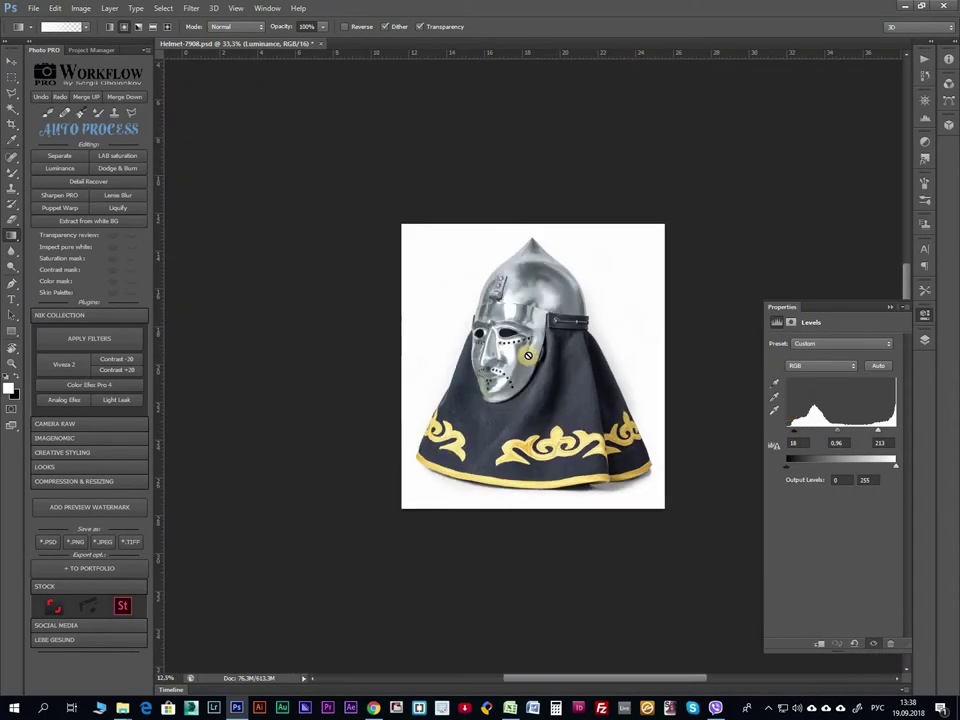
pyautogui.press('F7')
pyautogui.click(849, 424)
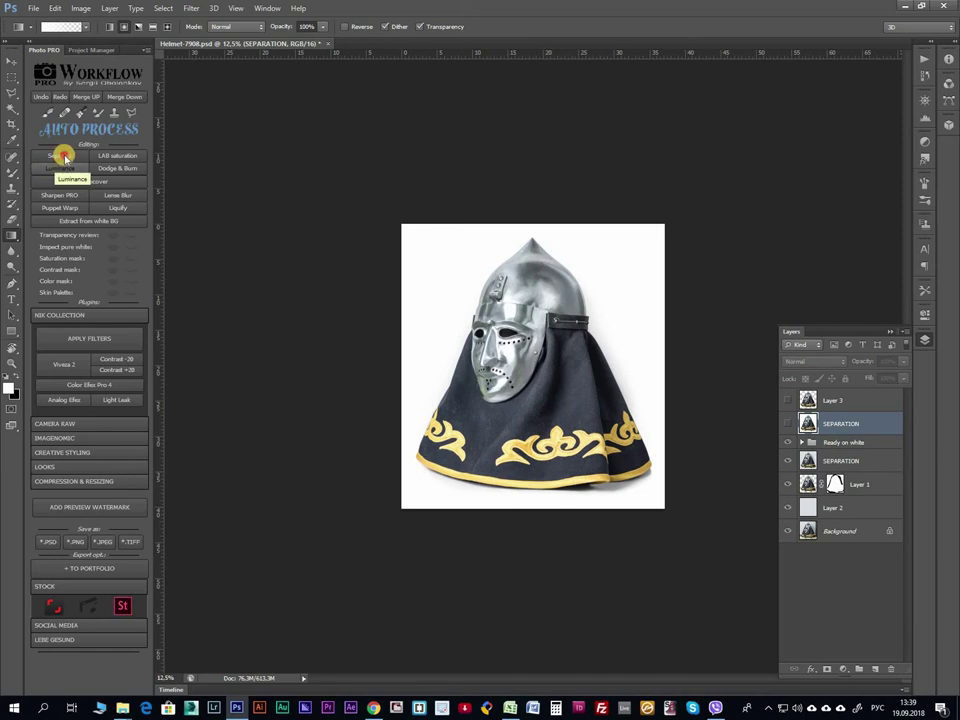
# Add a LAB Saturation boost layer and lower its opacity to 26%.
pyautogui.click(141, 150)
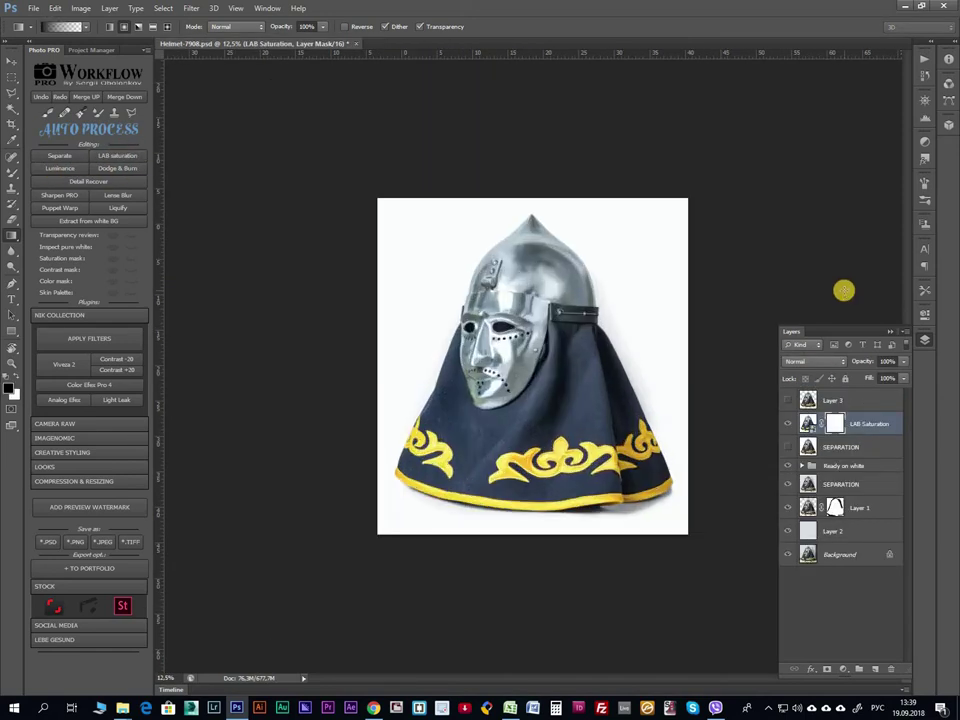
pyautogui.click(903, 361)
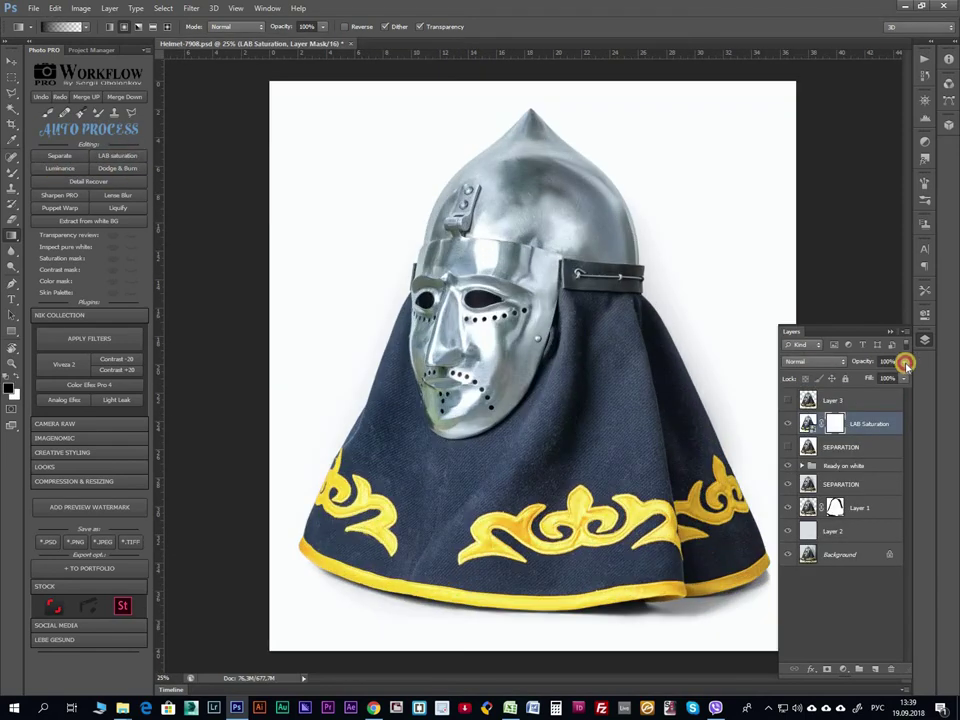
pyautogui.moveTo(836, 376); pyautogui.dragTo(860, 376)
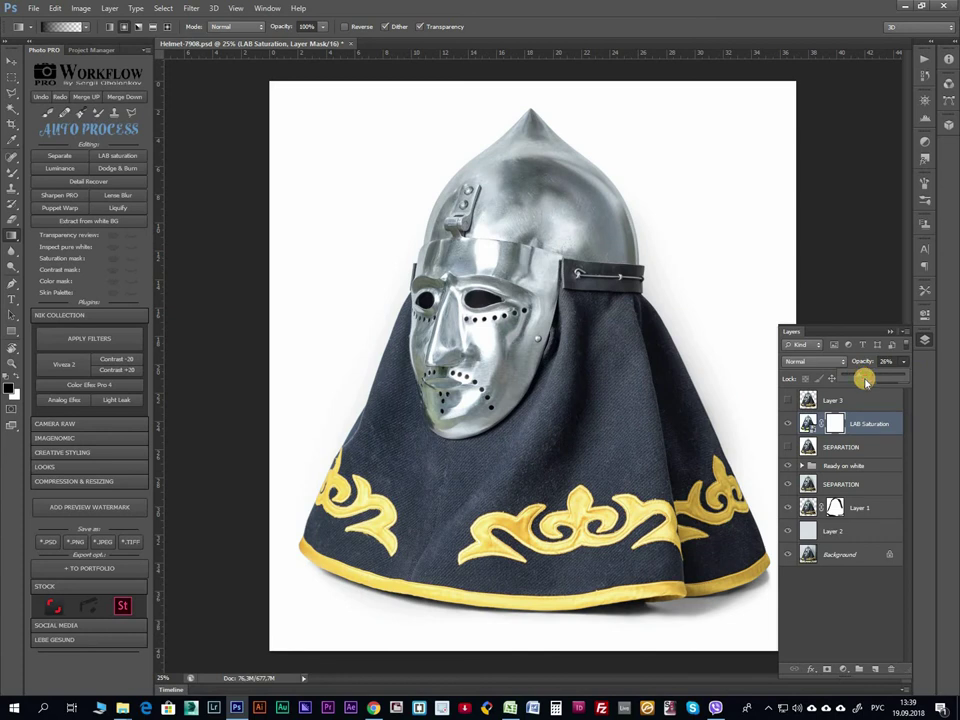
pyautogui.scroll(2, 493, 364)
pyautogui.scroll(-3, 435, 377)
pyautogui.scroll(2, 440, 308)
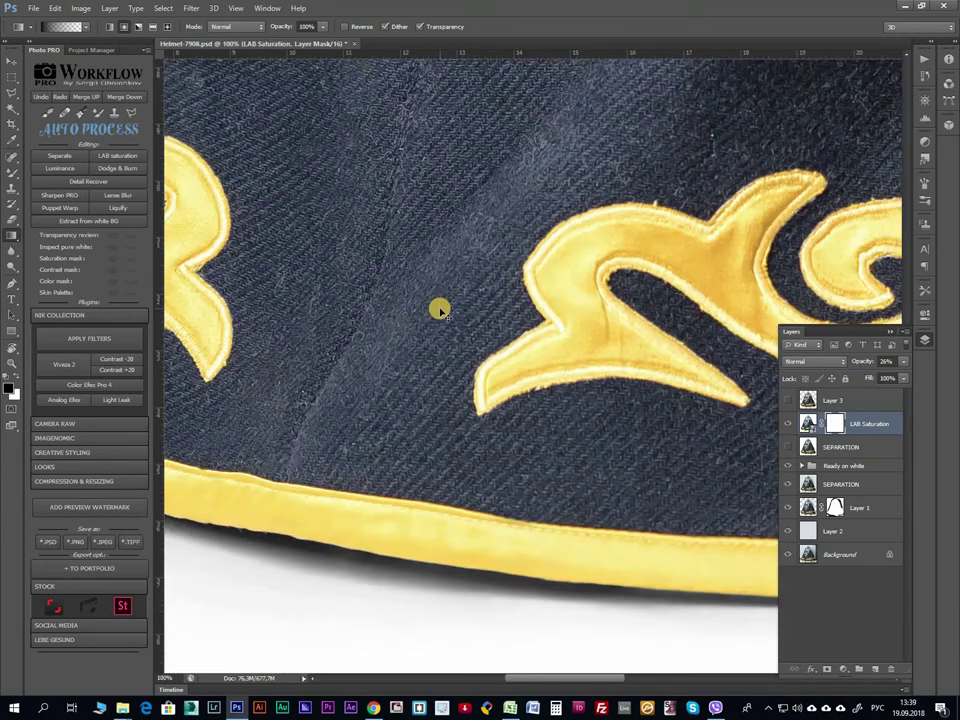
pyautogui.scroll(-3, 440, 308)
pyautogui.scroll(2, 514, 249)
pyautogui.scroll(2, 520, 332)
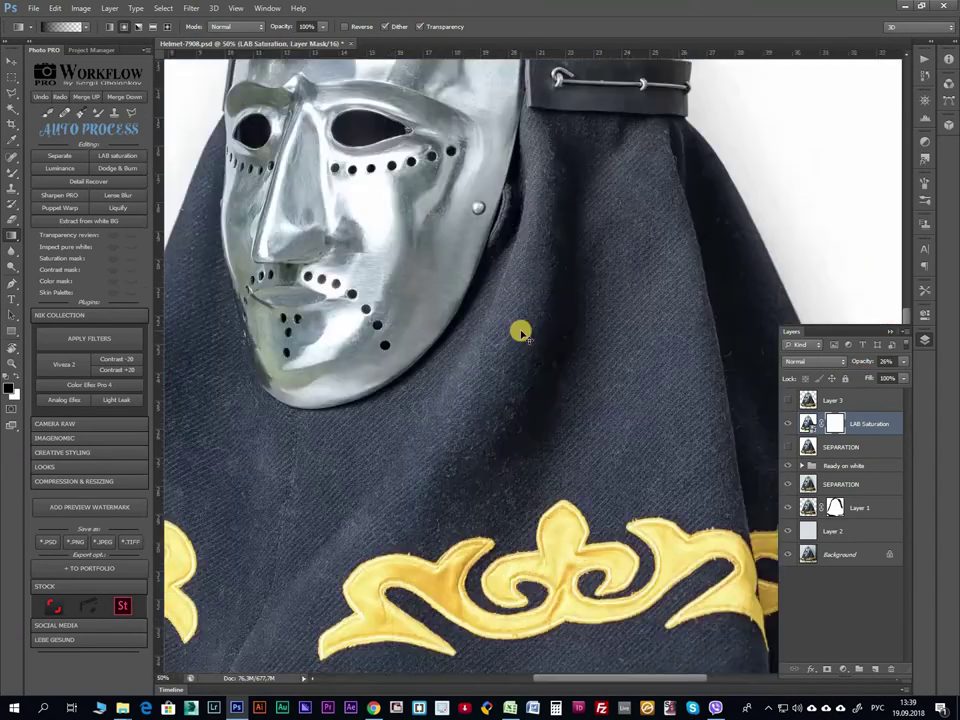
pyautogui.scroll(-3, 520, 332)
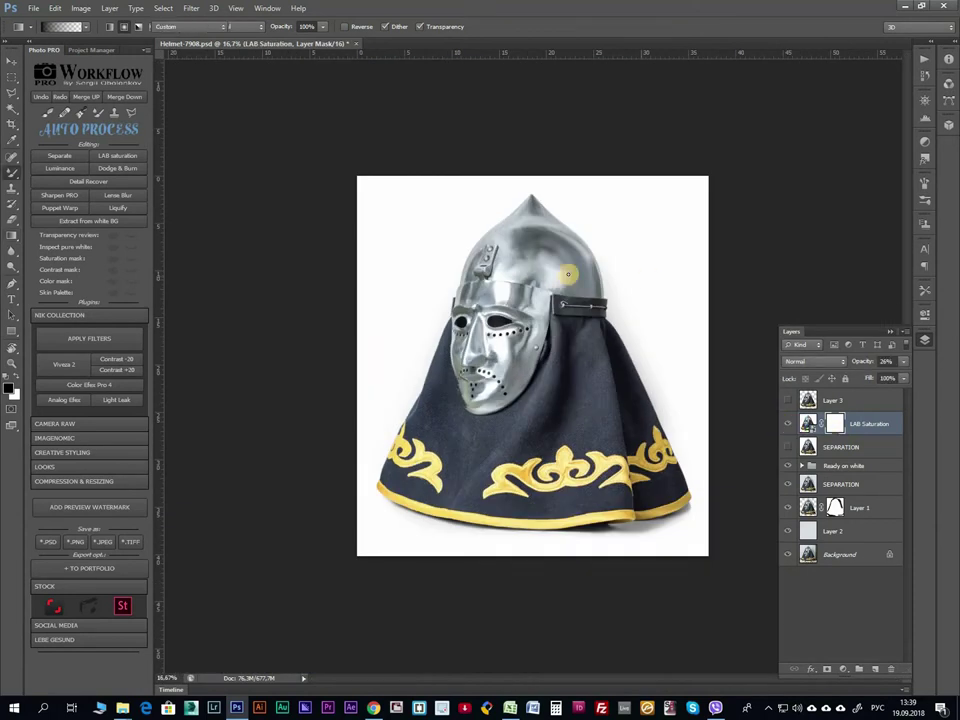
# Select all the retouching layers and group them into Group 1.
pyautogui.press('b')
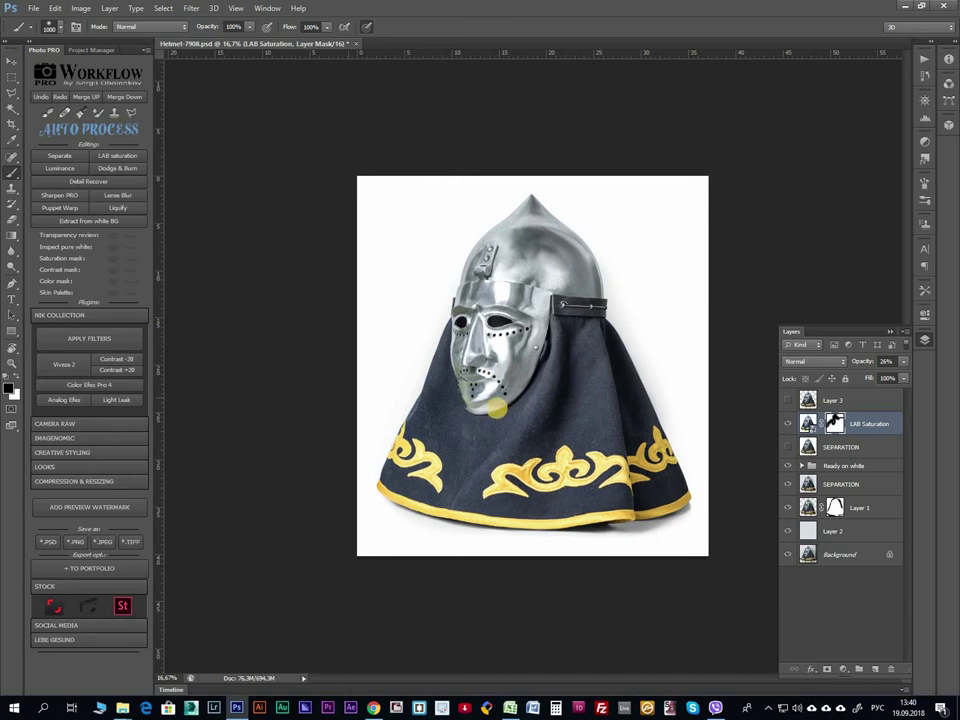
pyautogui.scroll(2, 596, 208)
pyautogui.scroll(-2, 596, 208)
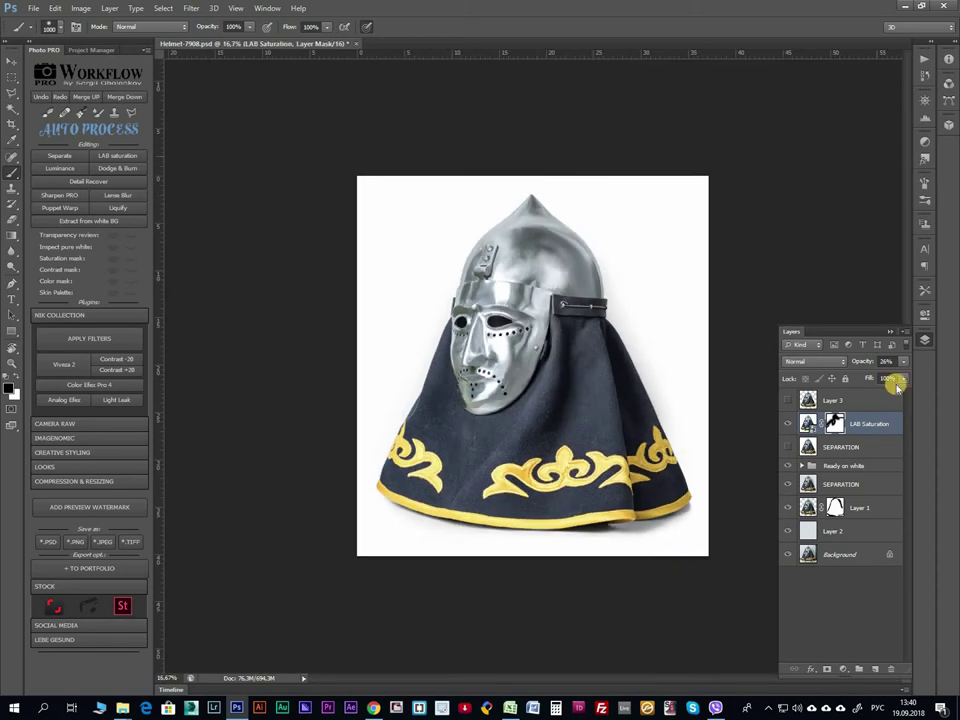
pyautogui.click(838, 527)
pyautogui.keyDown('shift'); pyautogui.click(851, 399); pyautogui.keyUp('shift')
pyautogui.hotkey('ctrl', 'g')
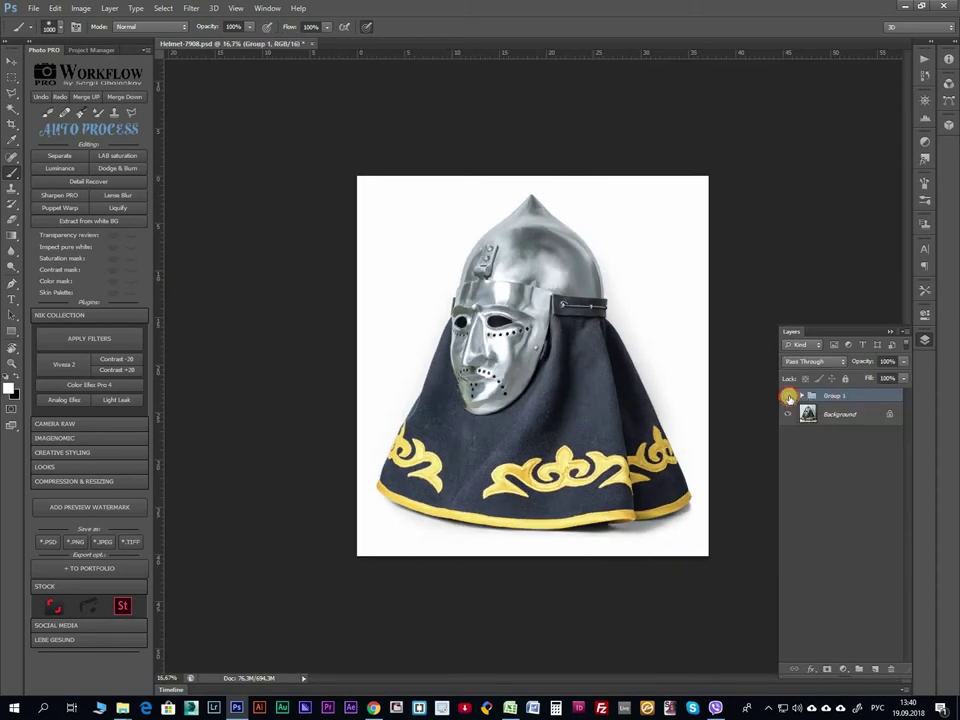
# Toggle Group 1's visibility to compare the retouch with the original, then begin cropping.
pyautogui.click(788, 396)
pyautogui.scroll(1, 657, 391)
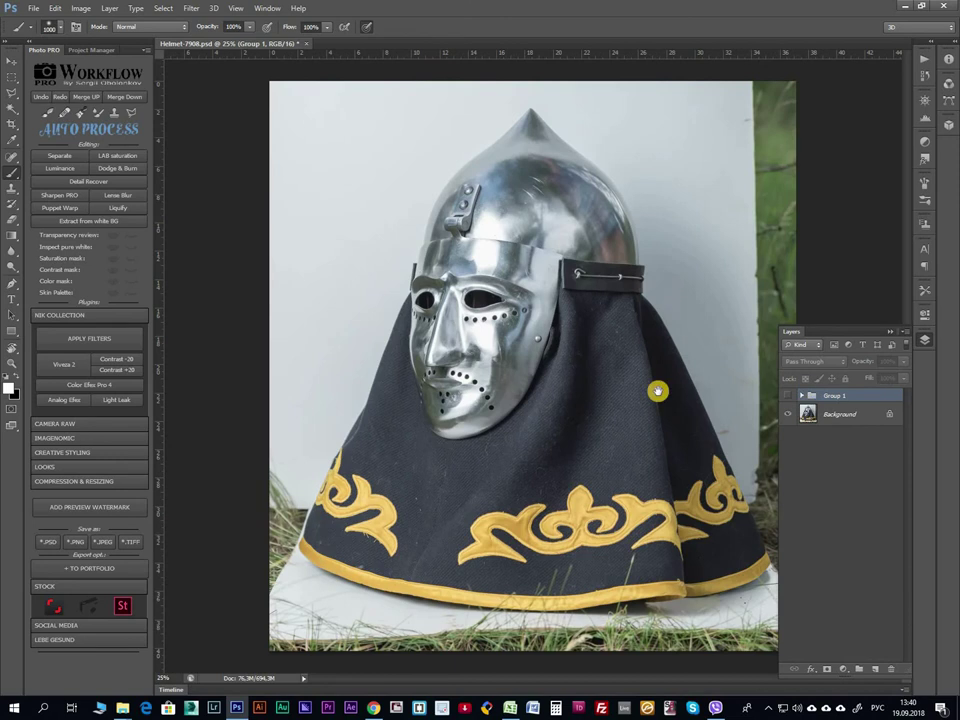
pyautogui.click(789, 396)
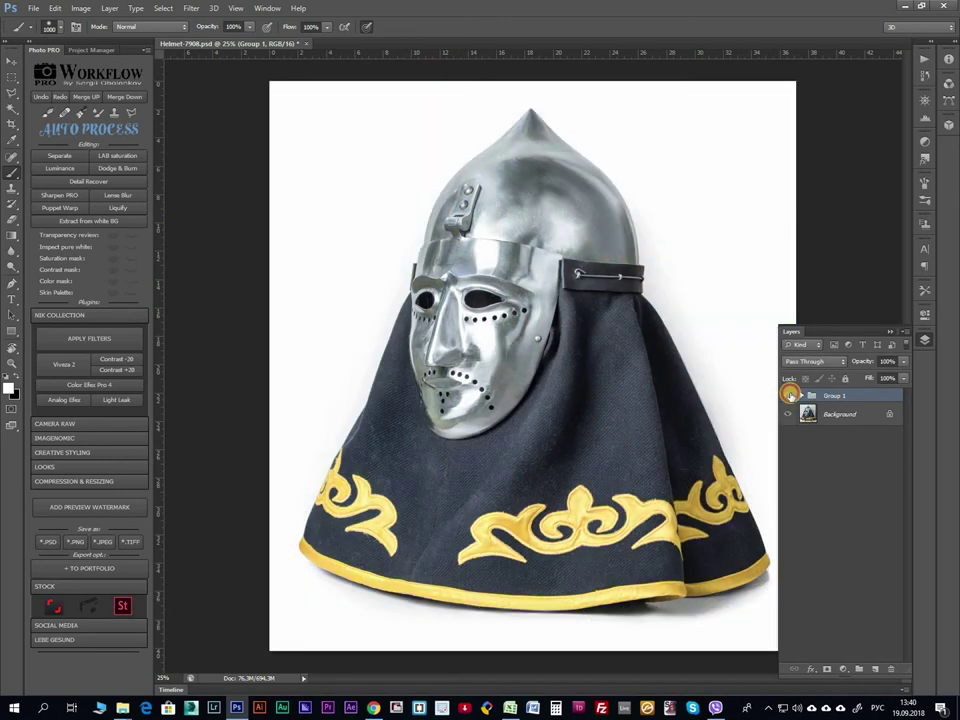
pyautogui.hotkey('ctrl', '-')
pyautogui.hotkey('ctrl', '-')
pyautogui.click(789, 396)
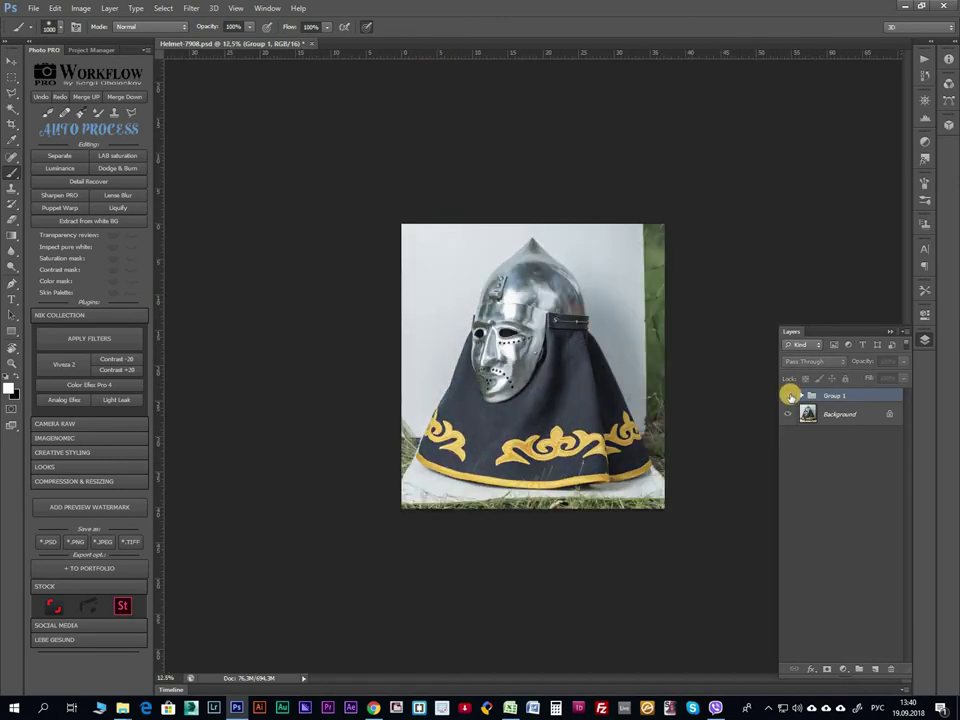
pyautogui.click(790, 396)
pyautogui.hotkey('ctrl', '+')
pyautogui.hotkey('ctrl', '+')
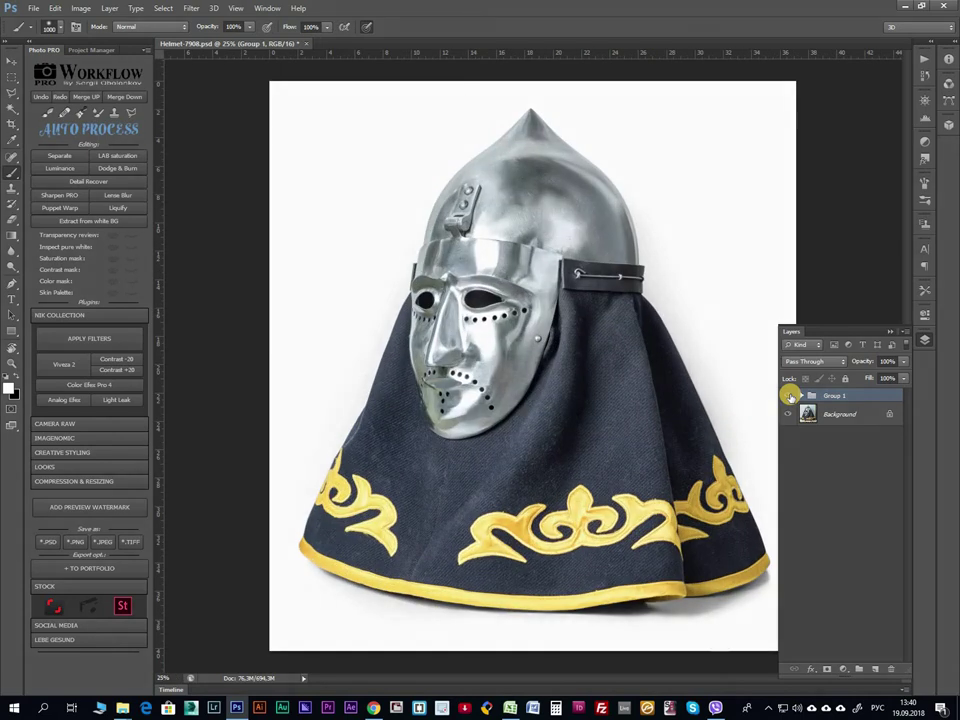
pyautogui.hotkey('ctrl', '-')
pyautogui.press('c')
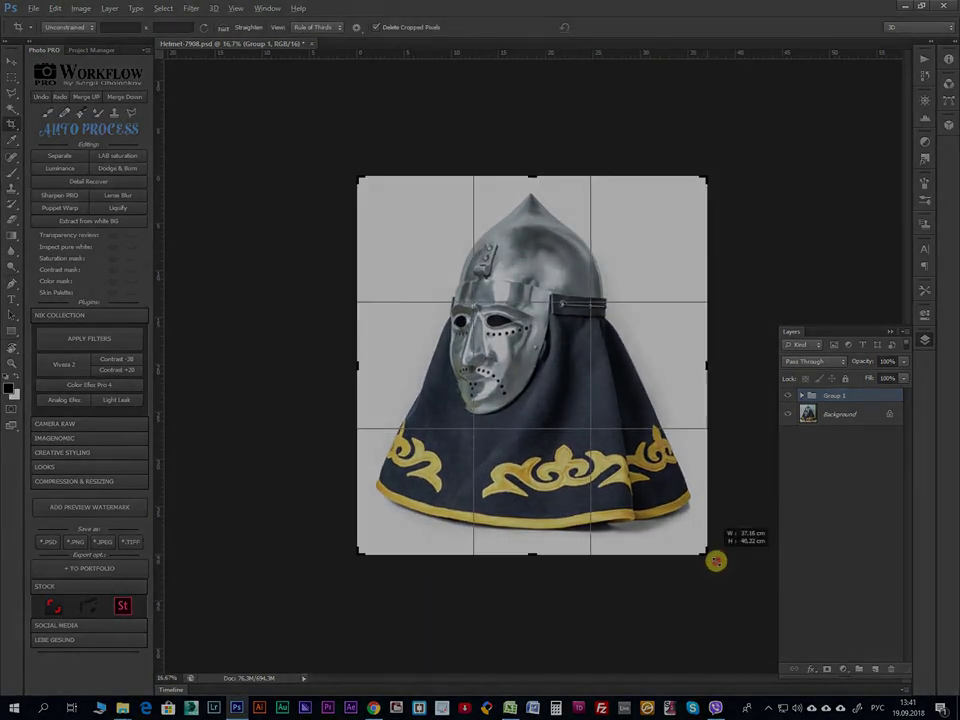